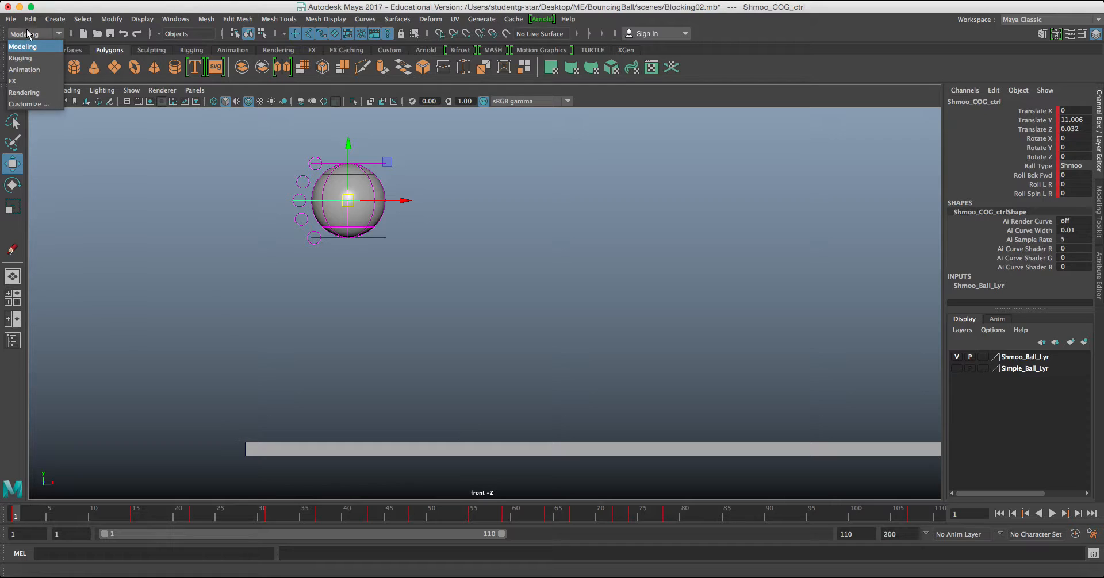
# Step: Switch to the Animation menu set and select the ball geometry itself rather than its centre-of-gravity control
pyautogui.click(23, 70)
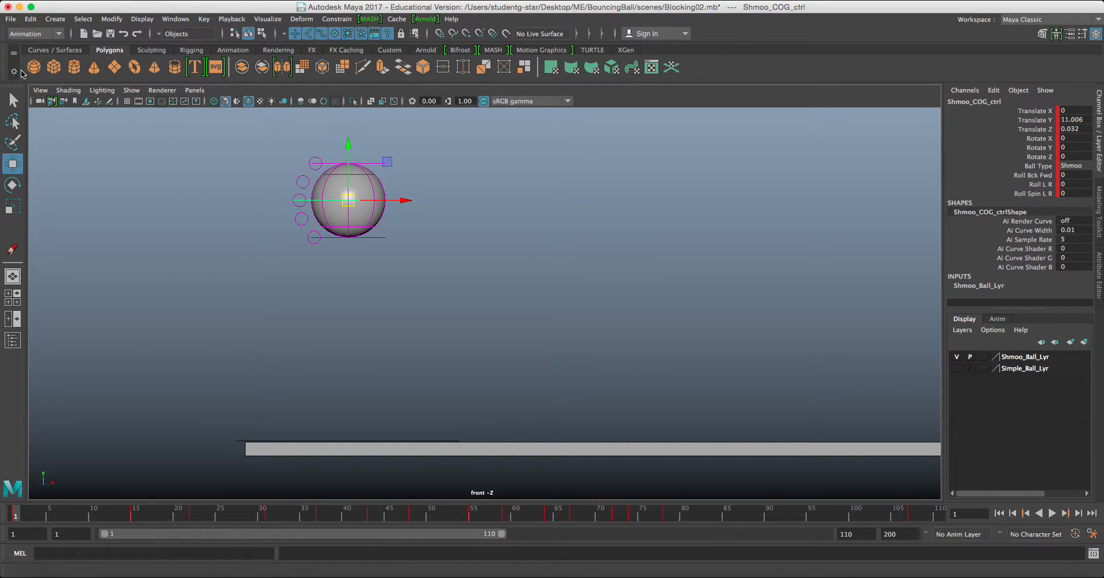
pyautogui.click(269, 19)
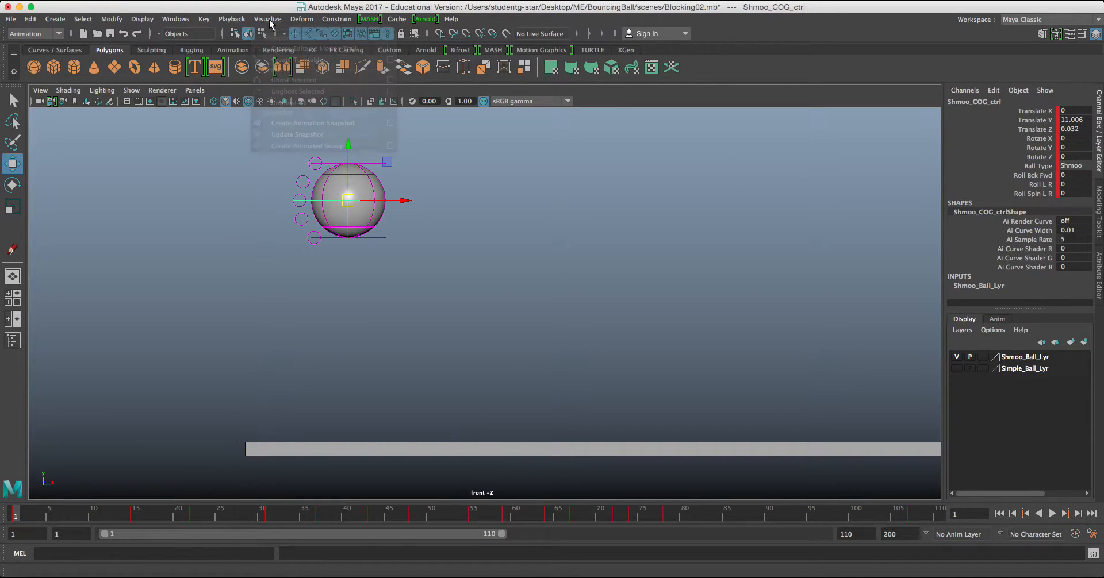
pyautogui.click(469, 194)
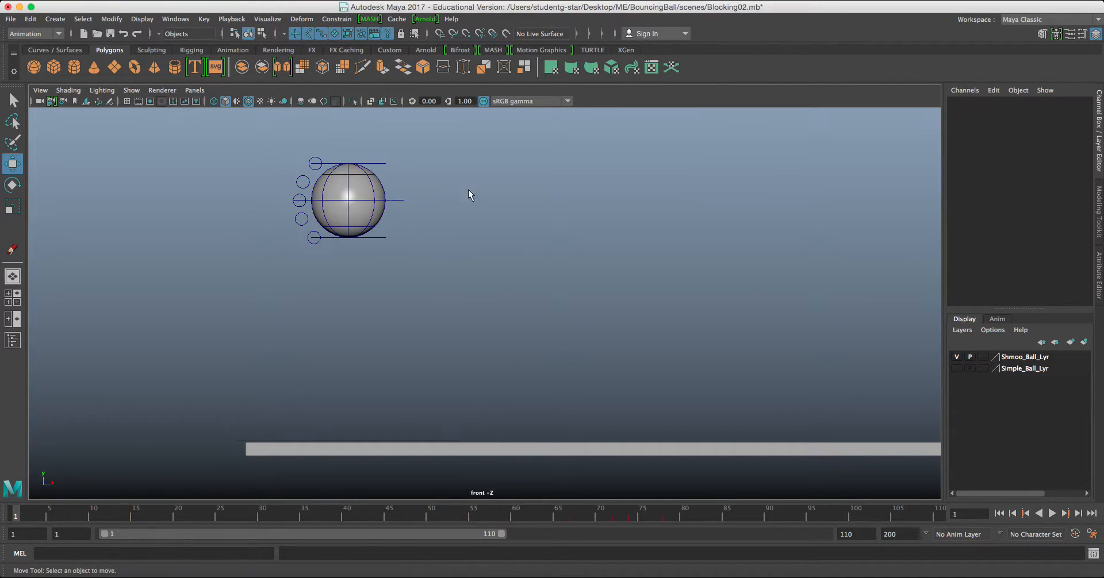
pyautogui.click(375, 189)
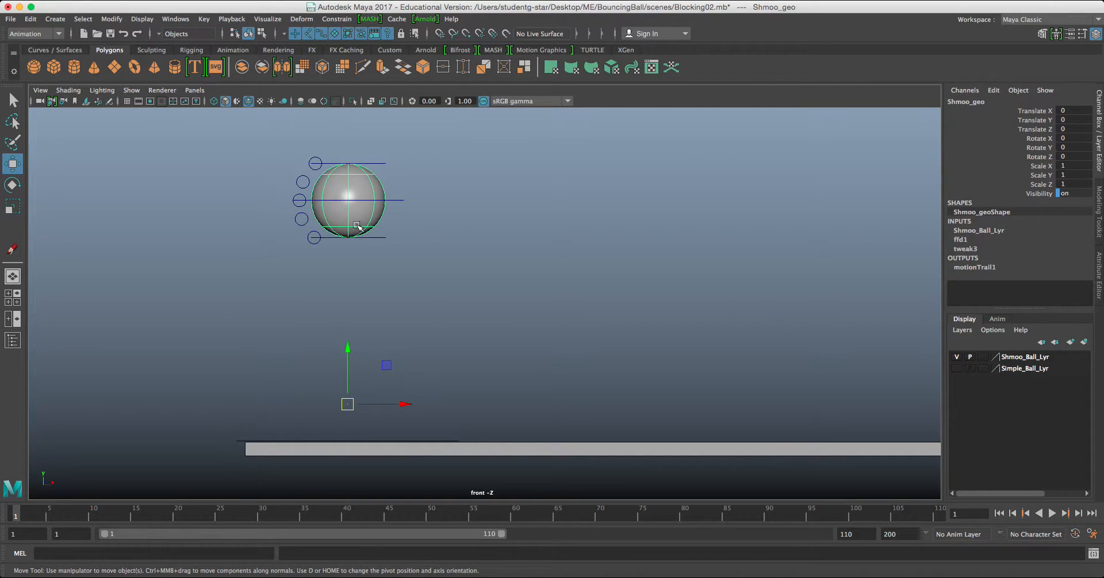
pyautogui.click(397, 201)
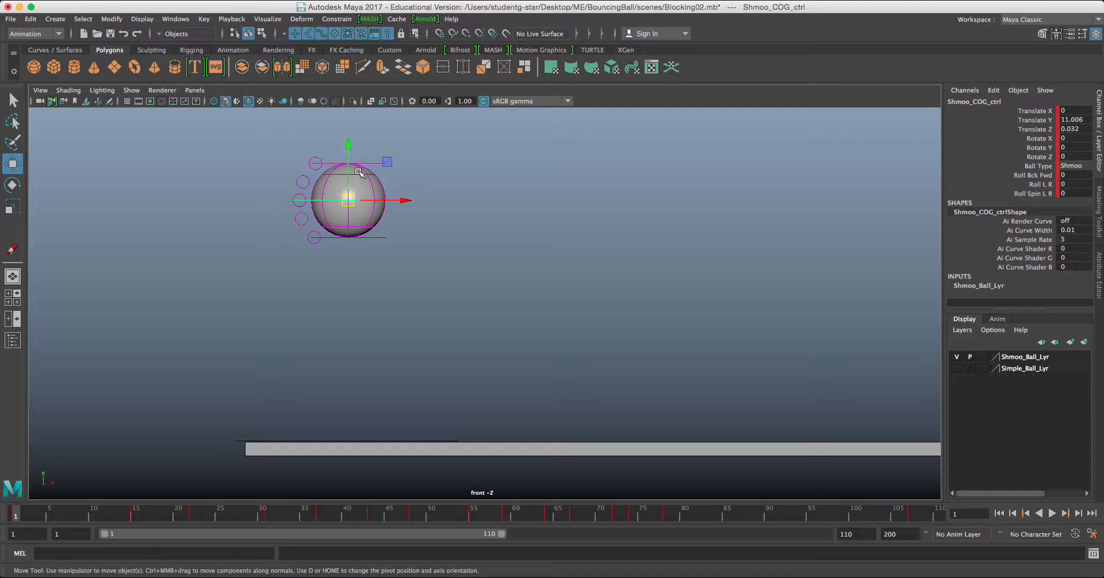
pyautogui.click(381, 188)
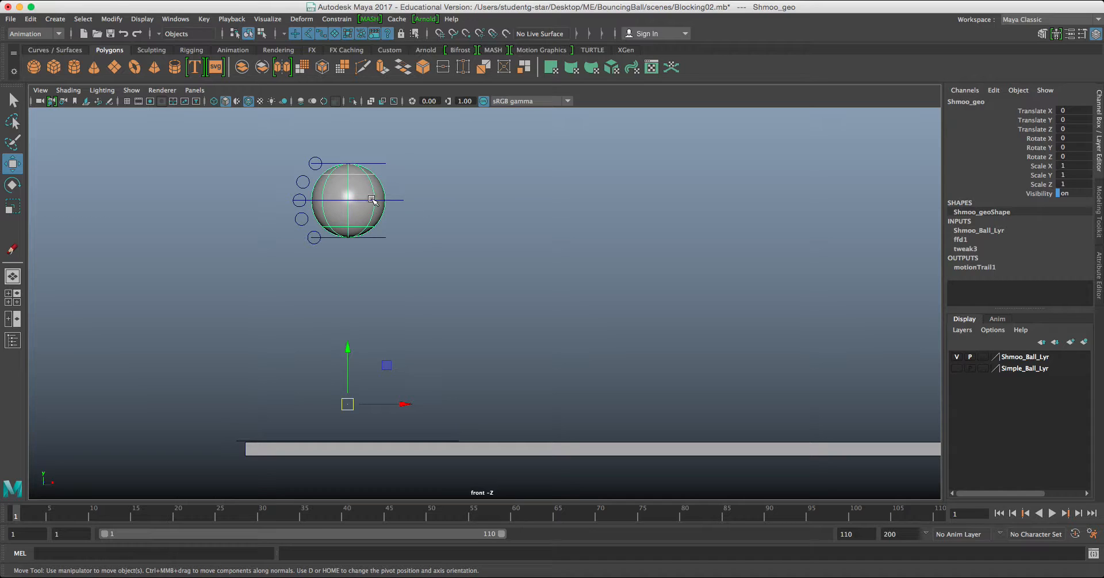
# Step: Try to create an animation snapshot from the ball's centre-of-gravity control and undo it
pyautogui.click(406, 198)
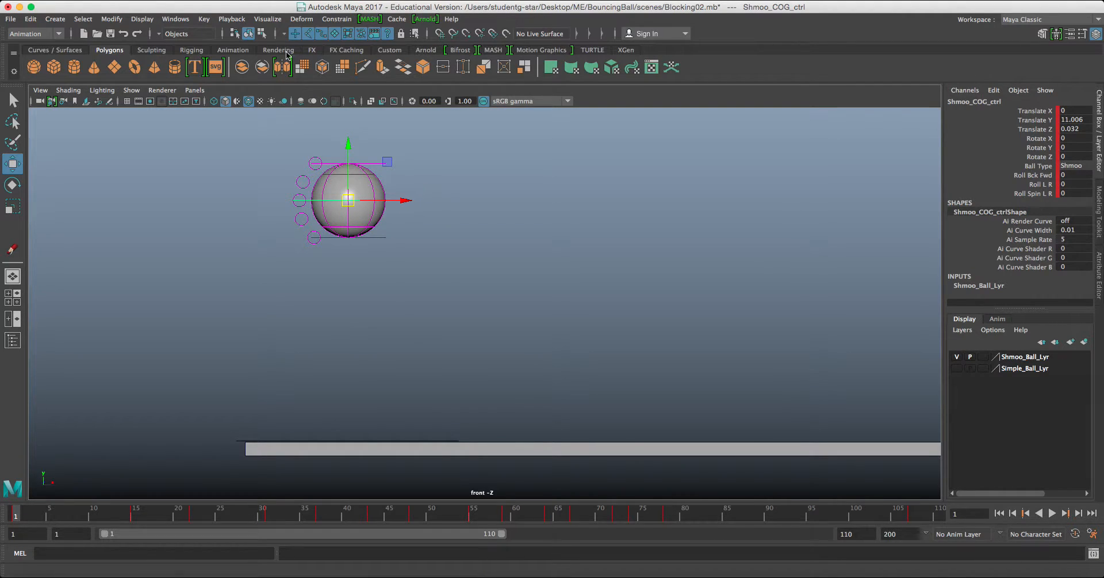
pyautogui.click(267, 19)
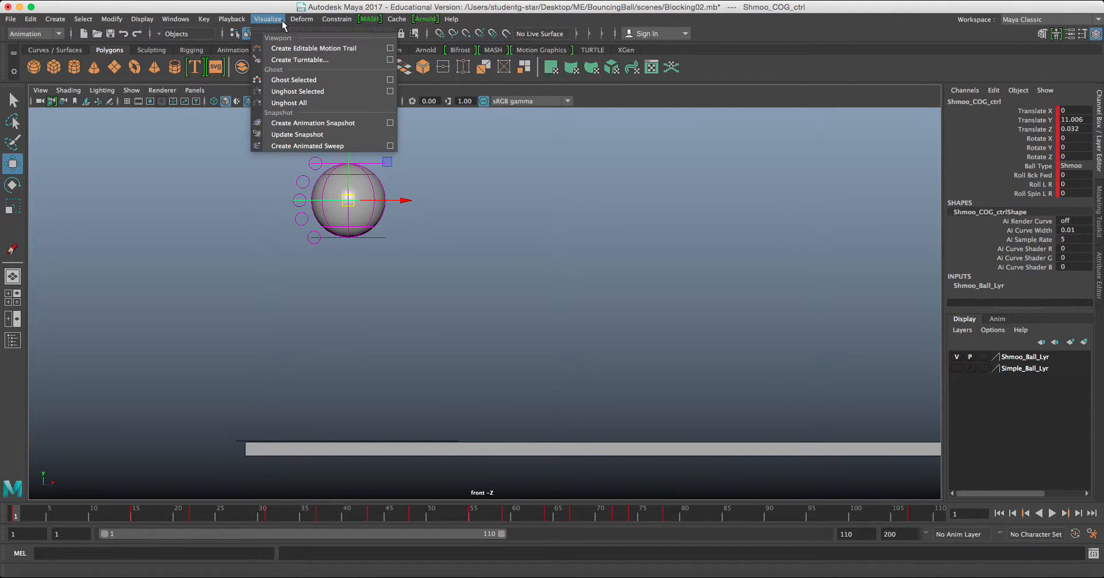
pyautogui.click(297, 125)
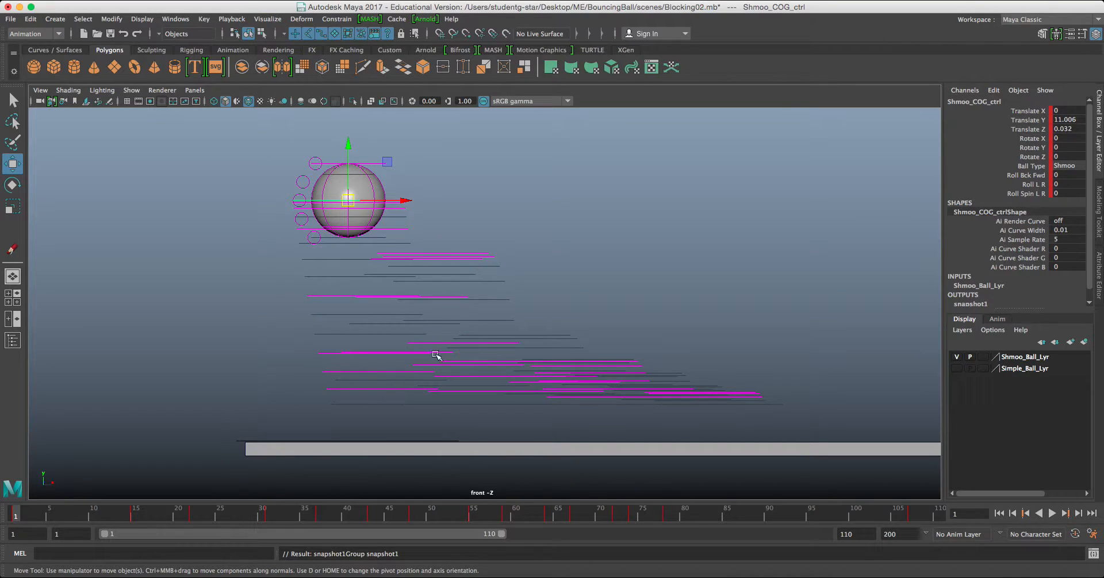
pyautogui.moveTo(450, 309); pyautogui.dragTo(459, 394)
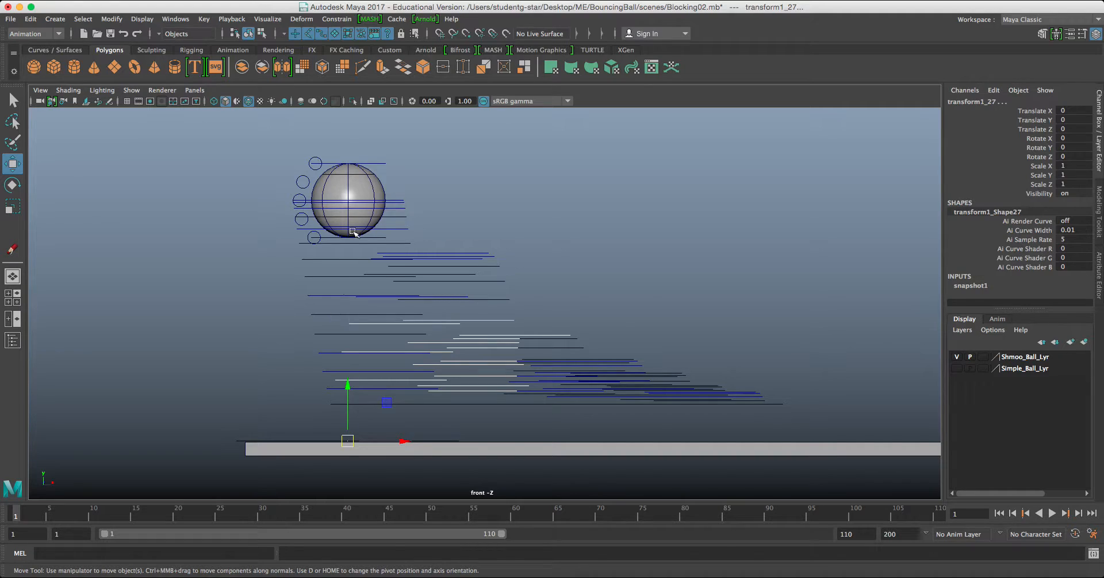
pyautogui.hotkey('ctrl', 'z')
pyautogui.hotkey('ctrl', 'z')
# Step: Create an animation snapshot of the ball geometry up to the first ground contact, with an end time of 15
pyautogui.click(358, 185)
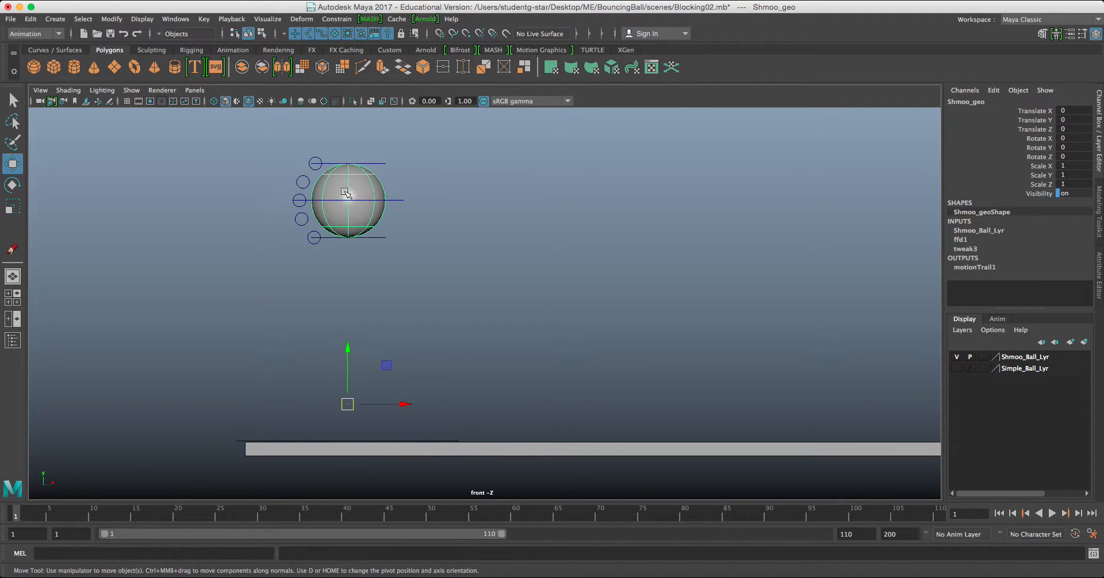
pyautogui.click(266, 19)
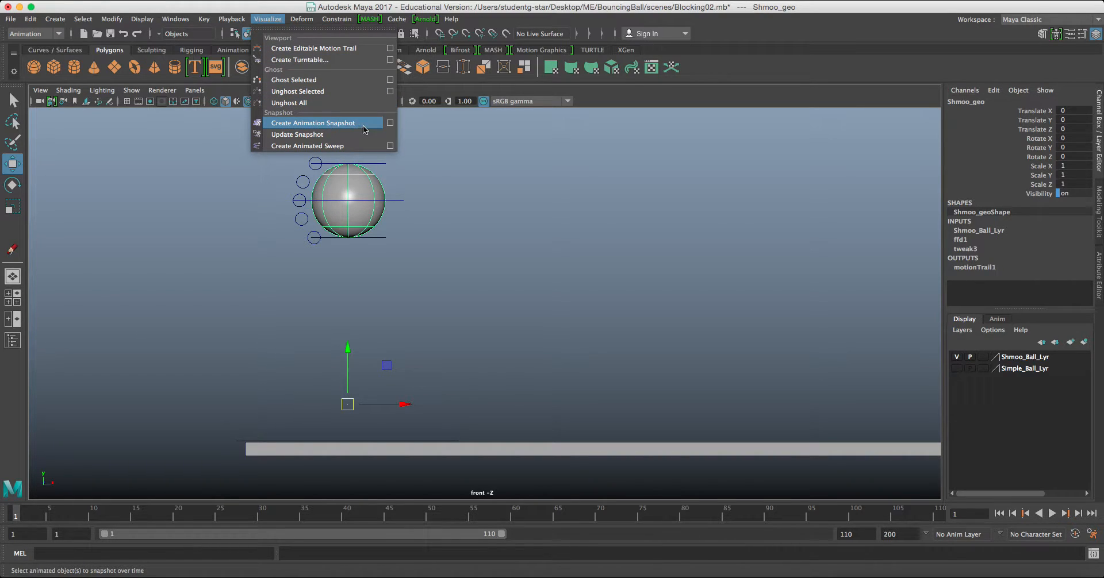
pyautogui.click(390, 123)
pyautogui.moveTo(489, 151); pyautogui.dragTo(573, 119)
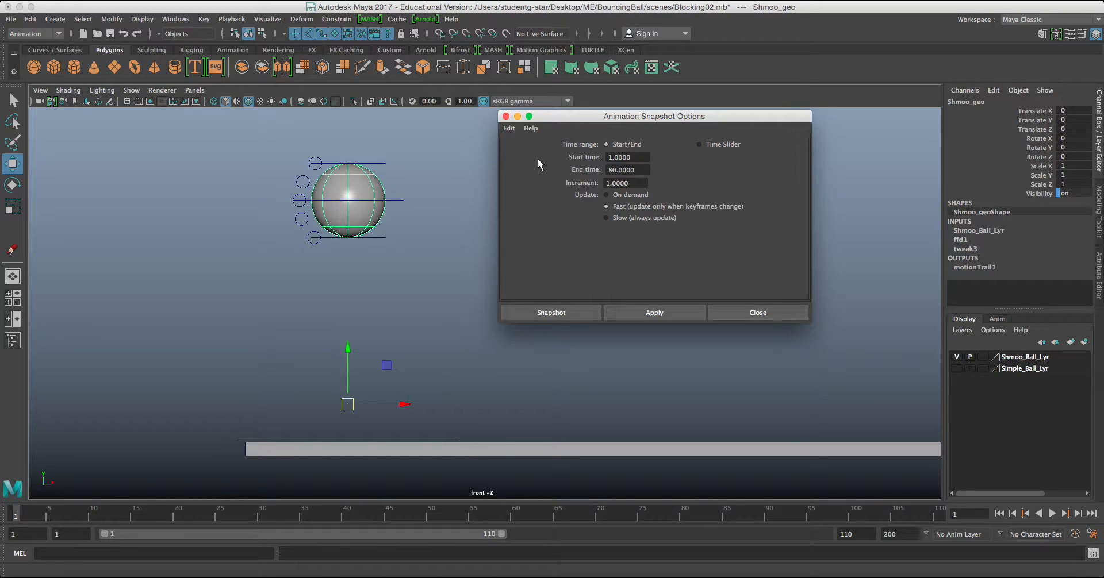
pyautogui.moveTo(22, 511); pyautogui.dragTo(136, 522)
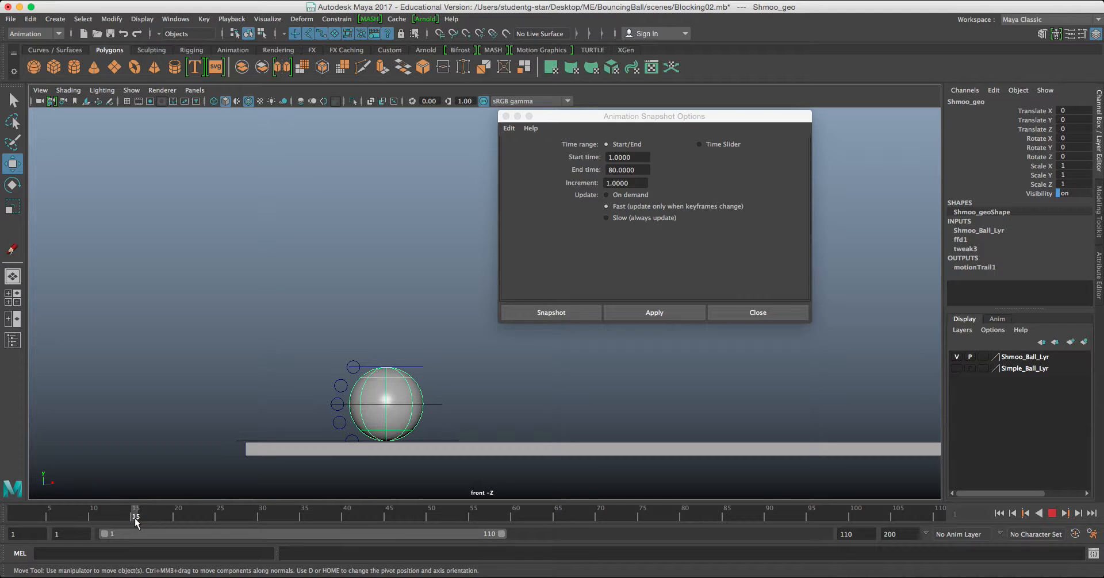
pyautogui.moveTo(137, 522); pyautogui.dragTo(137, 522)
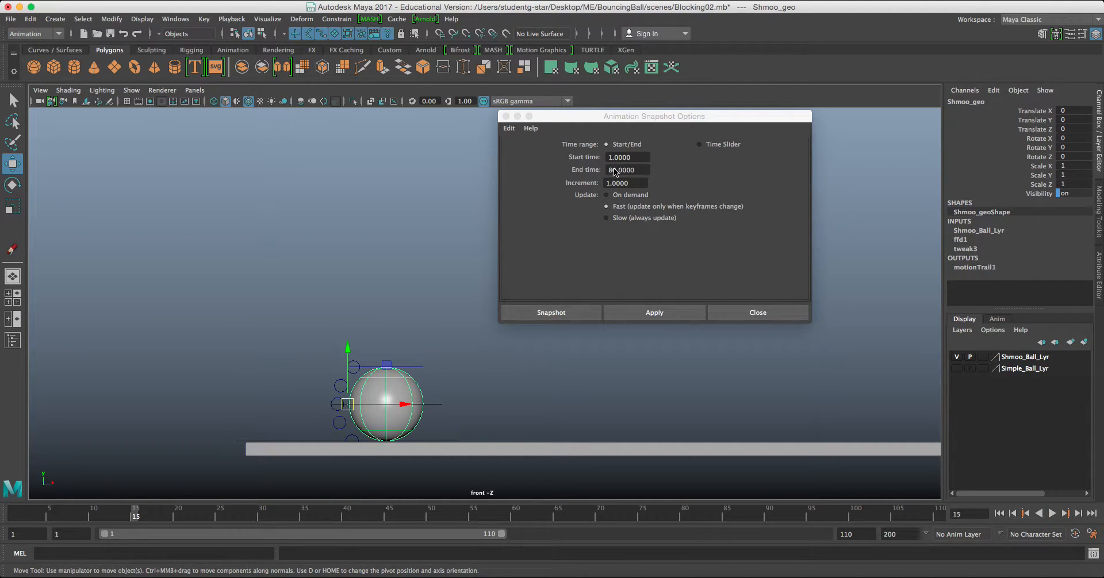
pyautogui.moveTo(636, 171); pyautogui.dragTo(590, 170)
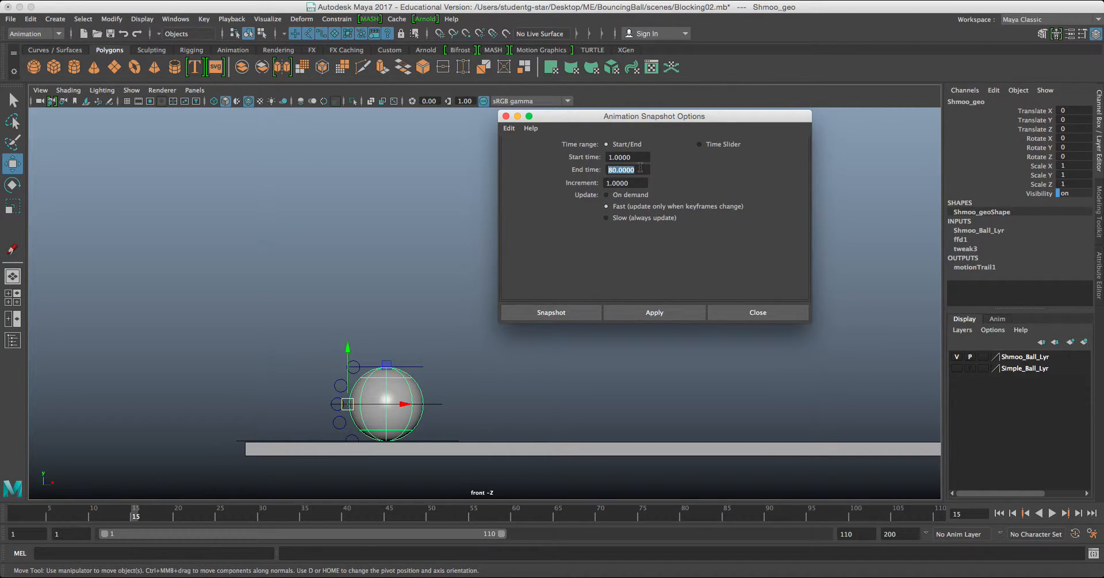
pyautogui.write('15')
pyautogui.click(568, 313)
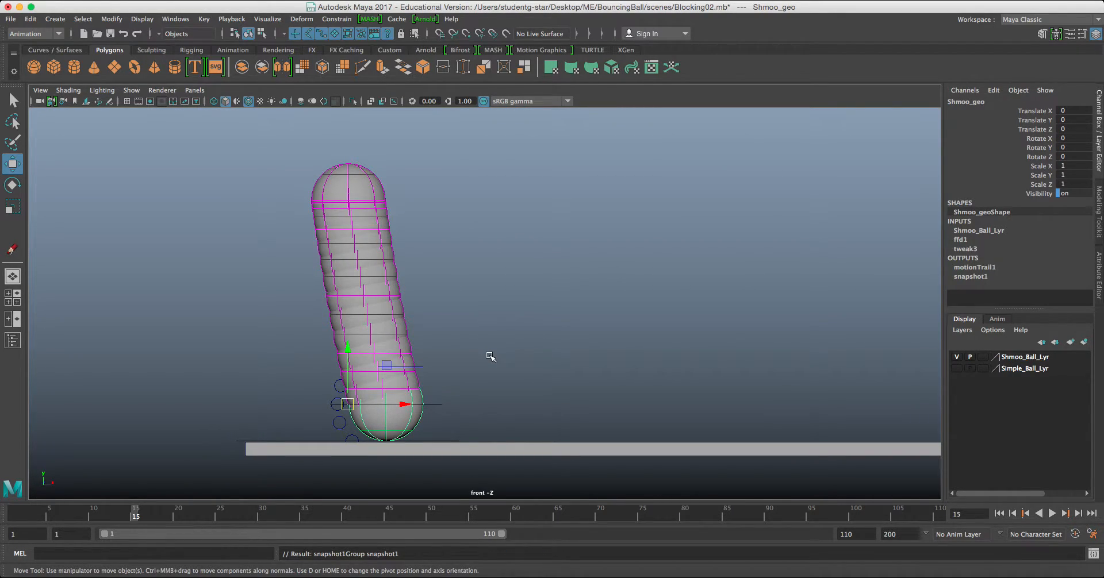
# Step: Select the ball's centre-of-gravity control, play back the motion against the snapshot copies and return to frame 1
pyautogui.click(432, 406)
pyautogui.click(438, 402)
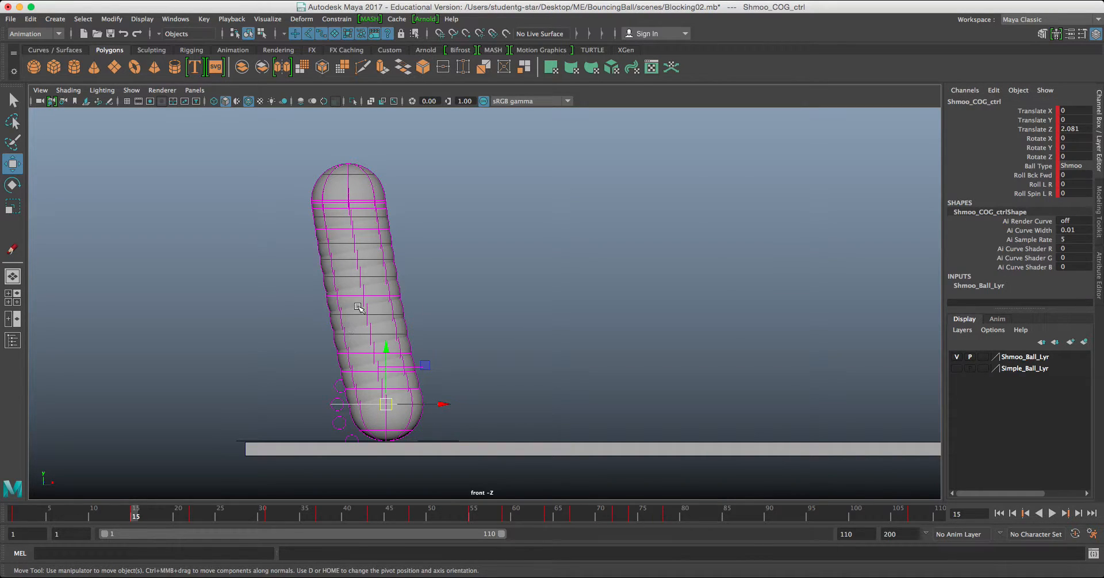
pyautogui.hotkey('alt', 'v')
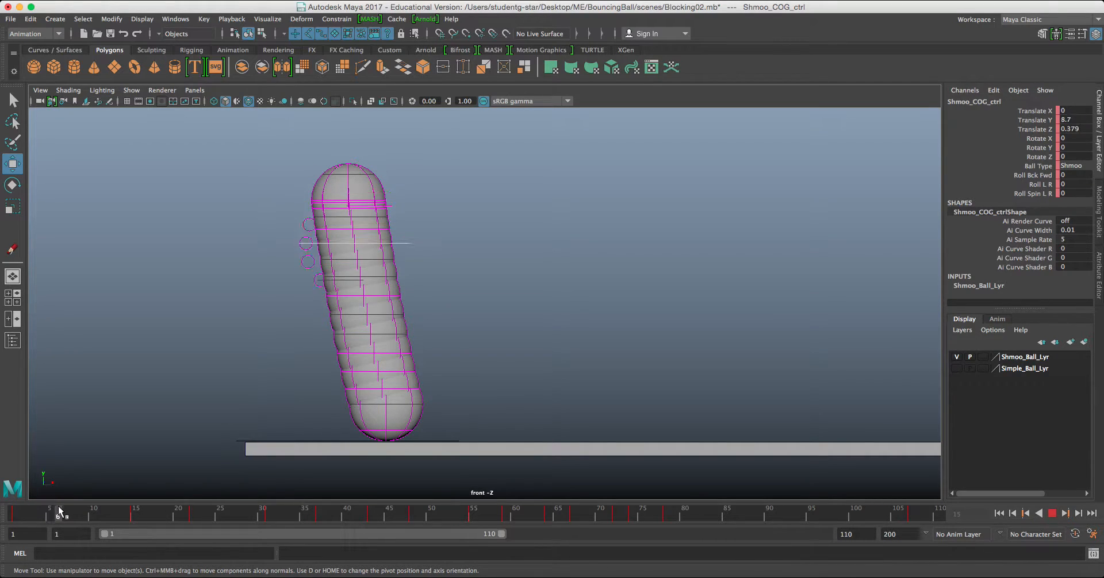
pyautogui.click(19, 516)
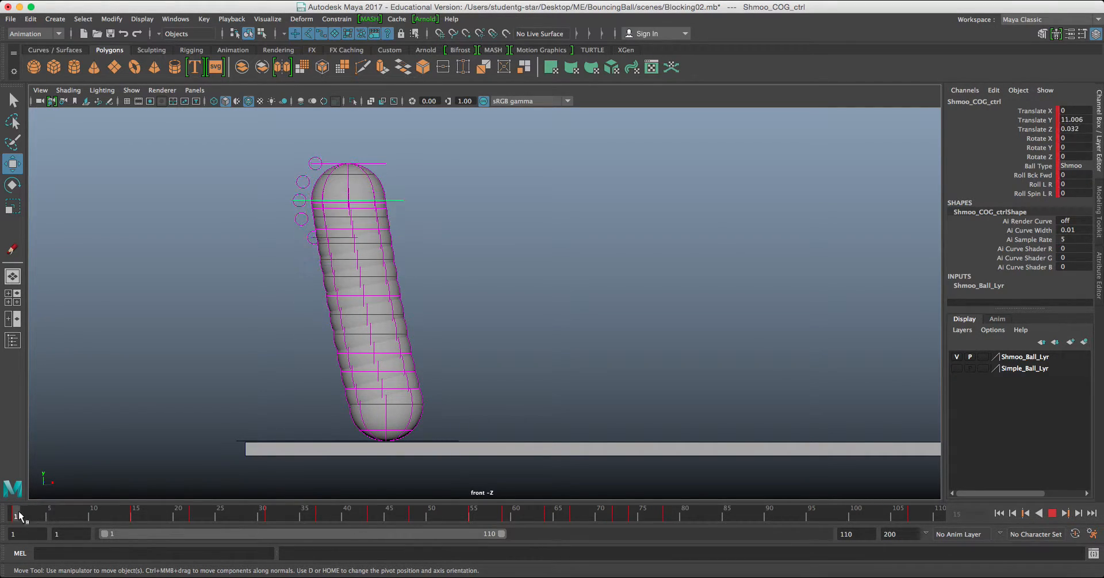
pyautogui.moveTo(9, 516)
pyautogui.mouseDown()
pyautogui.moveTo(120, 515)
pyautogui.moveTo(13, 516)
pyautogui.mouseUp()
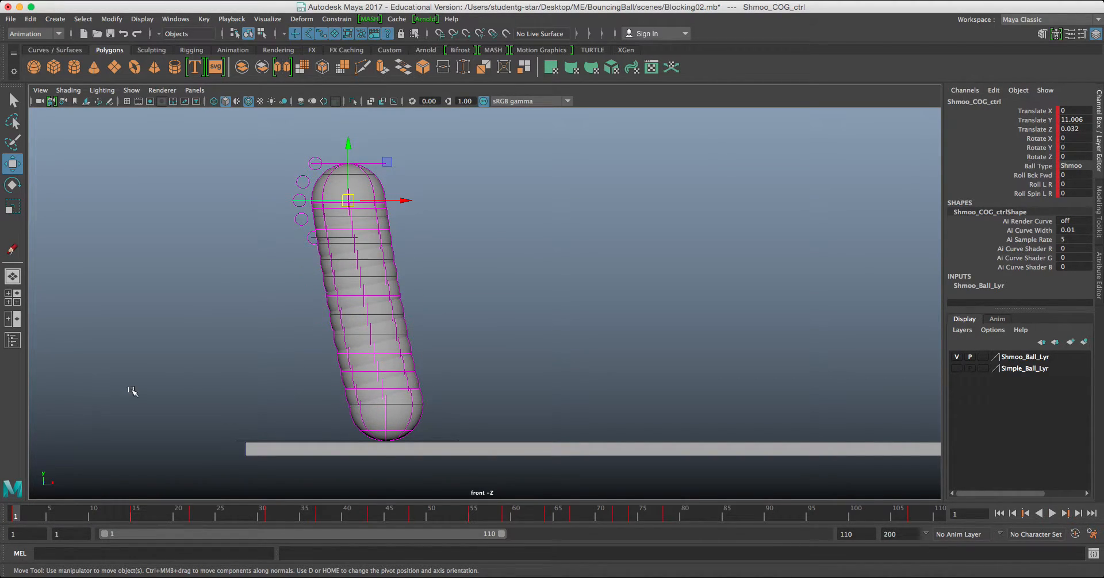
pyautogui.scroll(3, 277, 366)
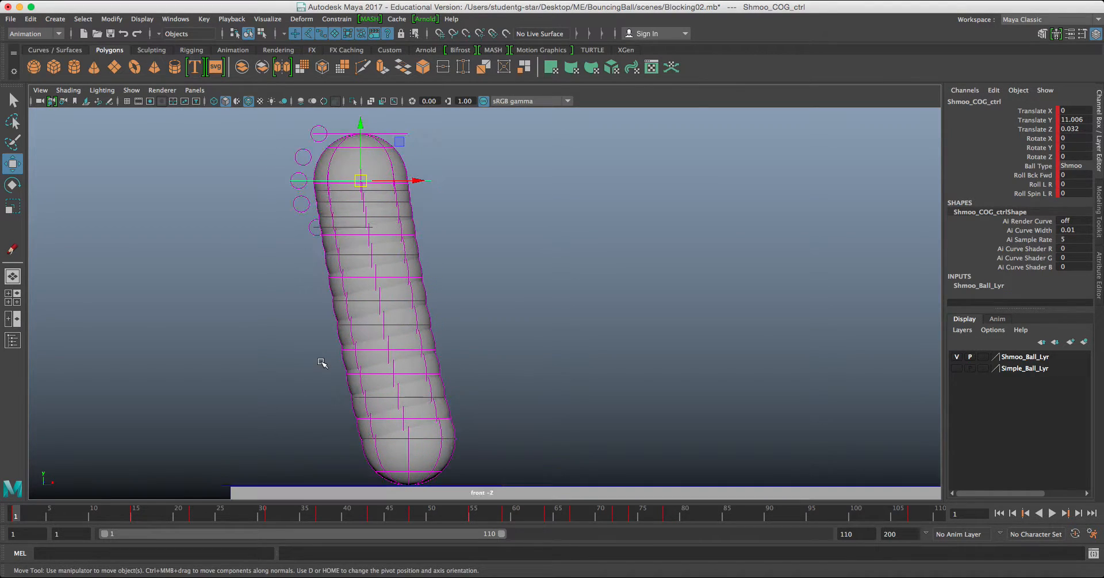
pyautogui.scroll(3, 322, 360)
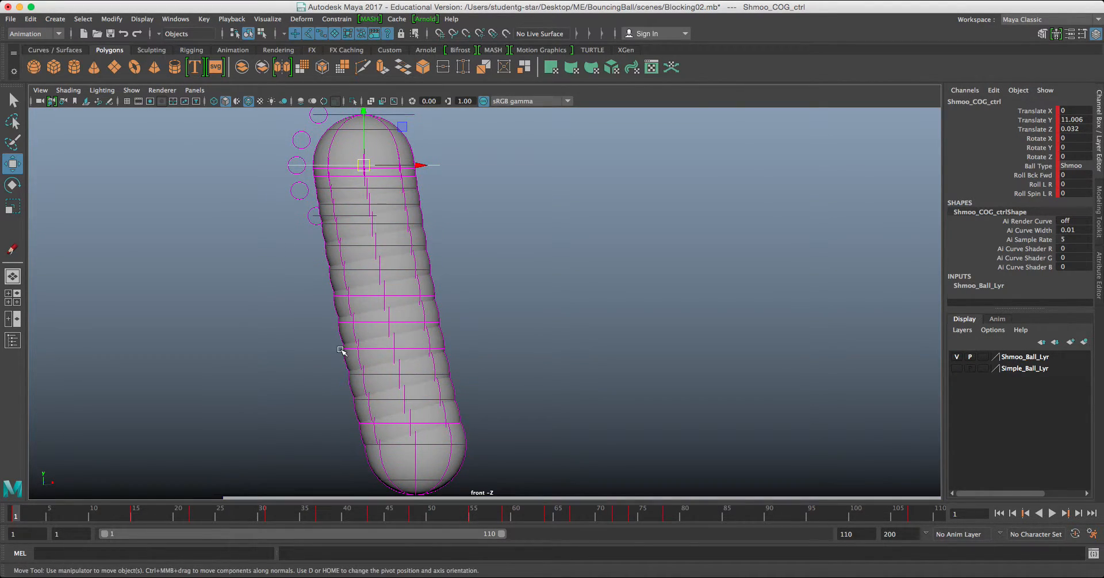
# Step: Go to frame 25, select the ball geometry and turn on textured display in the viewport
pyautogui.moveTo(23, 516); pyautogui.dragTo(219, 516)
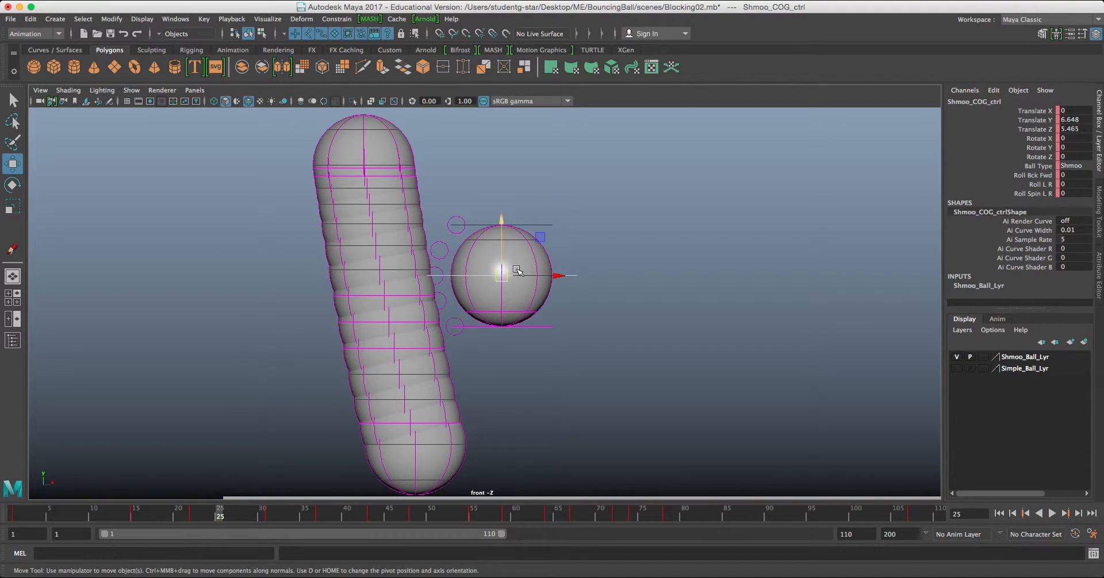
pyautogui.click(530, 293)
pyautogui.press('6')
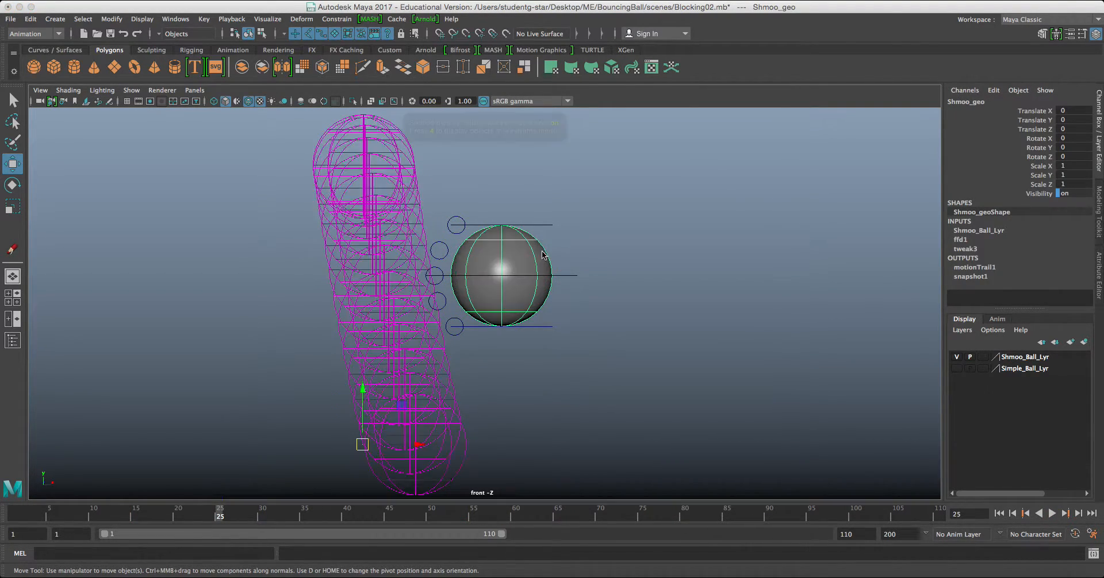
# Step: Select the centre-of-gravity control at frame 1 and scrub to frame 12 to compare the textured ball with the snapshot copies
pyautogui.moveTo(219, 517); pyautogui.dragTo(2, 504)
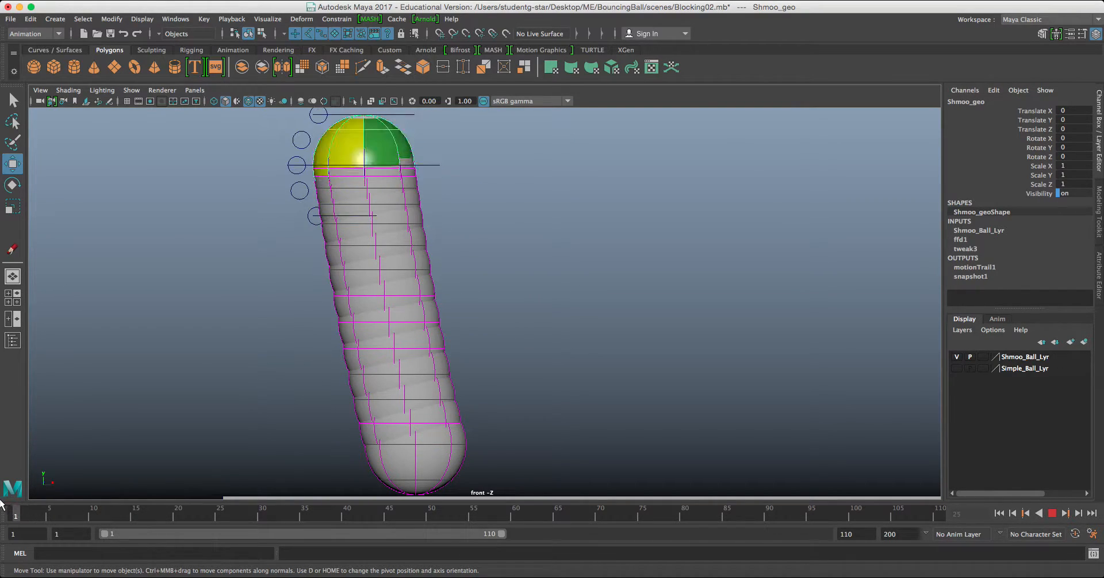
pyautogui.click(437, 164)
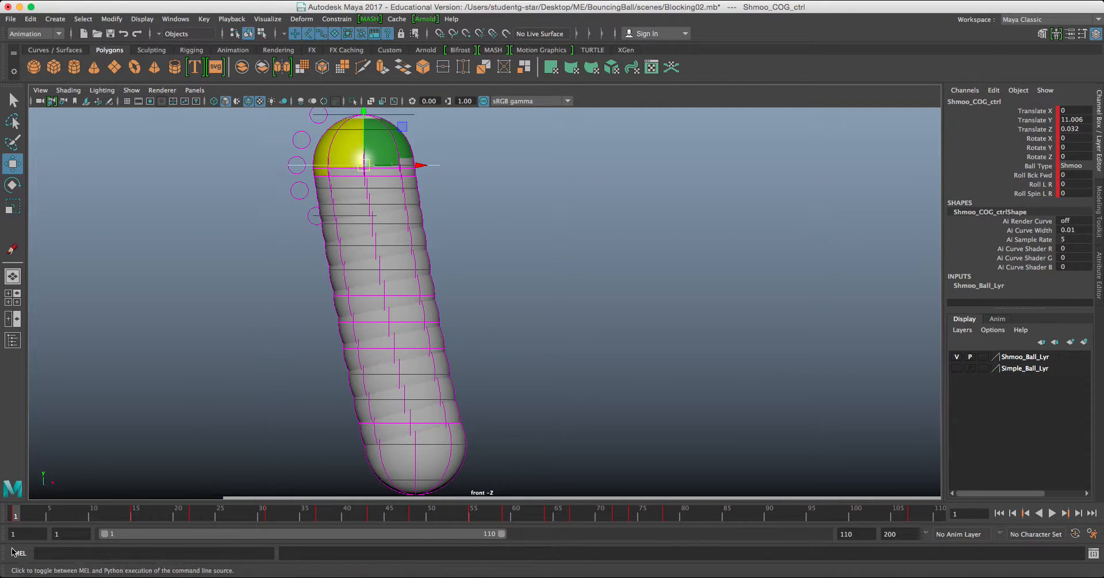
pyautogui.moveTo(19, 515); pyautogui.dragTo(94, 524)
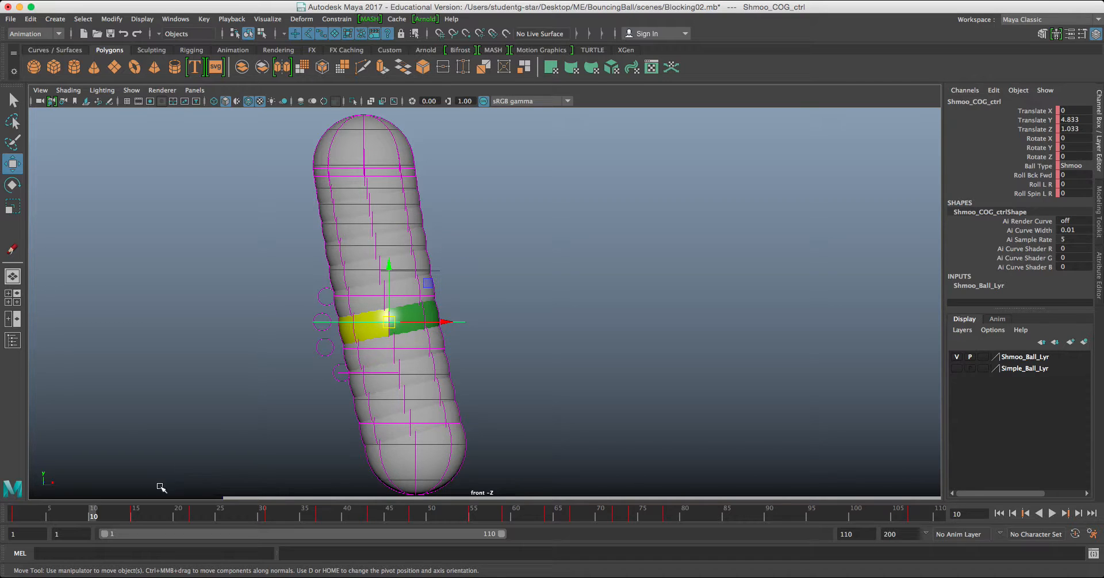
pyautogui.moveTo(90, 518)
pyautogui.mouseDown()
pyautogui.moveTo(29, 512)
pyautogui.moveTo(132, 520)
pyautogui.moveTo(87, 517)
pyautogui.moveTo(111, 521)
pyautogui.mouseUp()
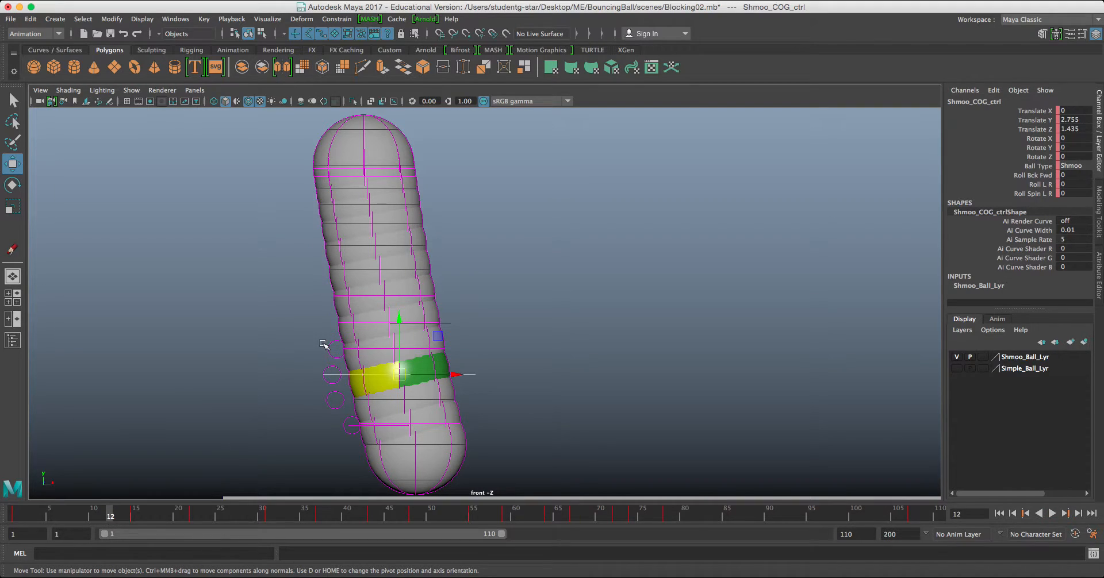
# Step: Pull individual snapshot balls sideways out of the stack, moving the one just above the textured ball about 5.1 units in X
pyautogui.click(394, 256)
pyautogui.keyDown('alt'); pyautogui.moveTo(371, 437); pyautogui.dragTo(373, 400, button='middle'); pyautogui.keyUp('alt')
pyautogui.moveTo(362, 459); pyautogui.dragTo(420, 439)
pyautogui.click(369, 180)
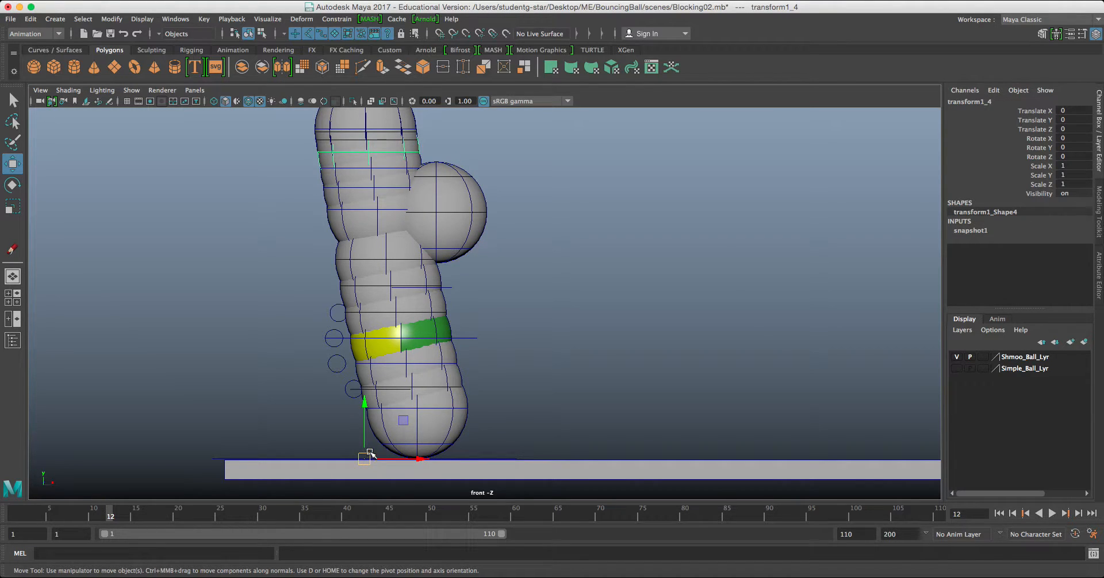
pyautogui.click(389, 339)
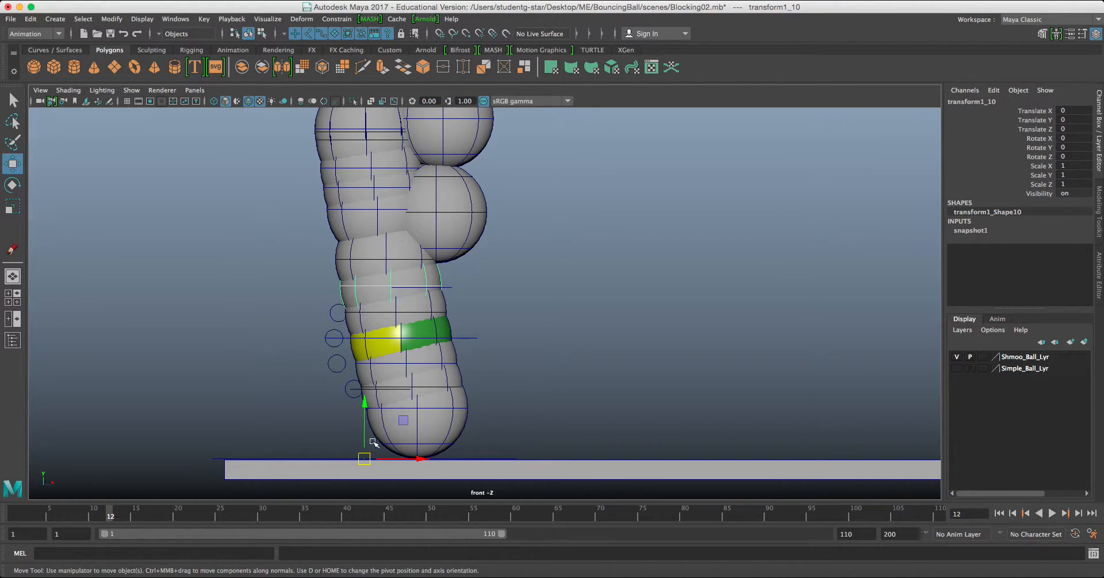
pyautogui.moveTo(364, 458); pyautogui.dragTo(495, 458)
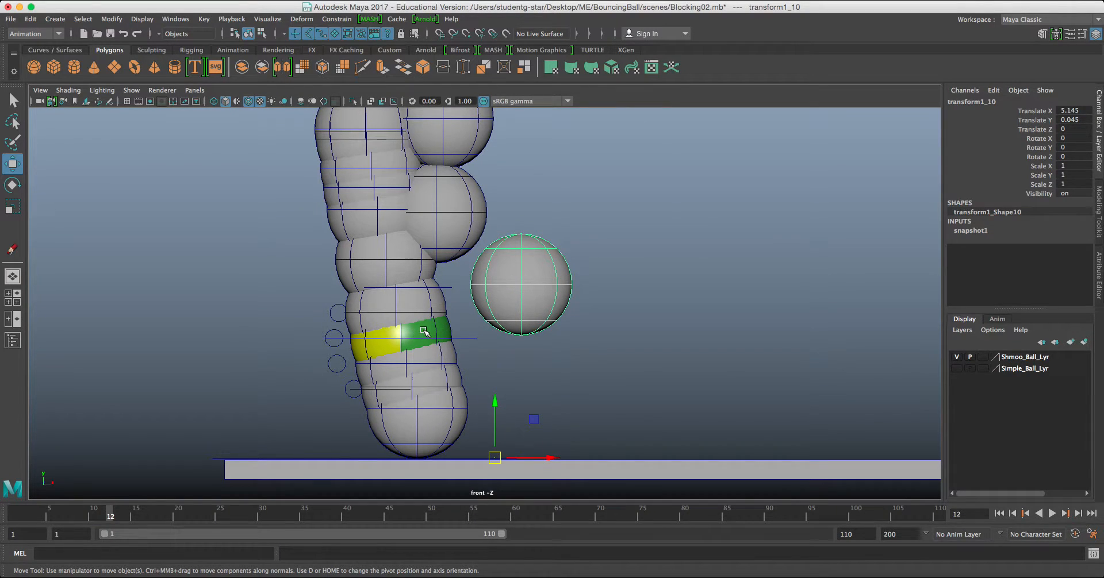
# Step: Scrub past the first ground contact, select the textured ball geometry and open its object name for editing
pyautogui.click(286, 381)
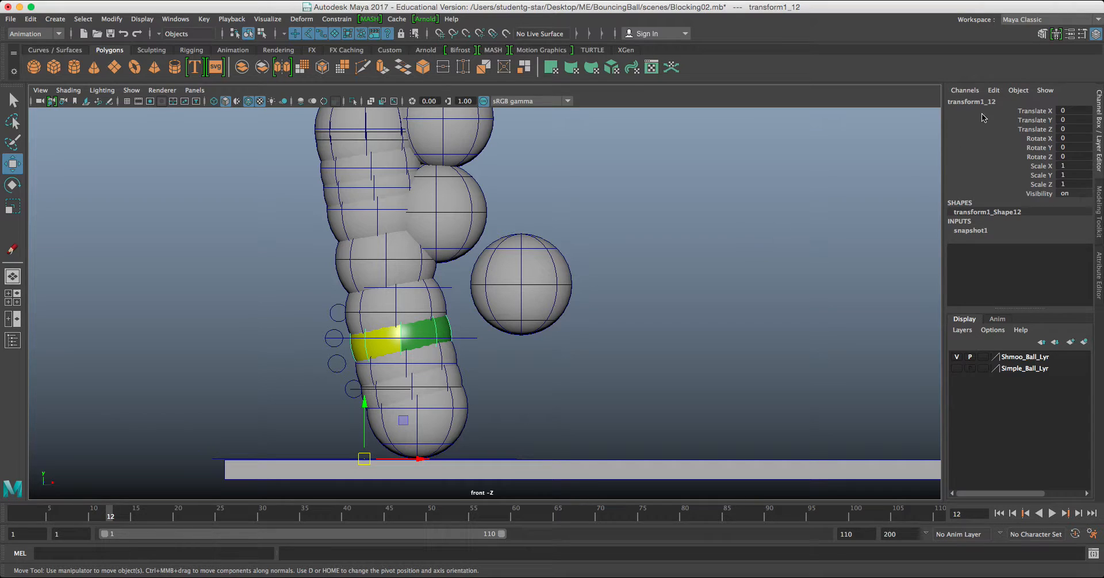
pyautogui.moveTo(157, 523); pyautogui.dragTo(296, 520)
pyautogui.click(594, 341)
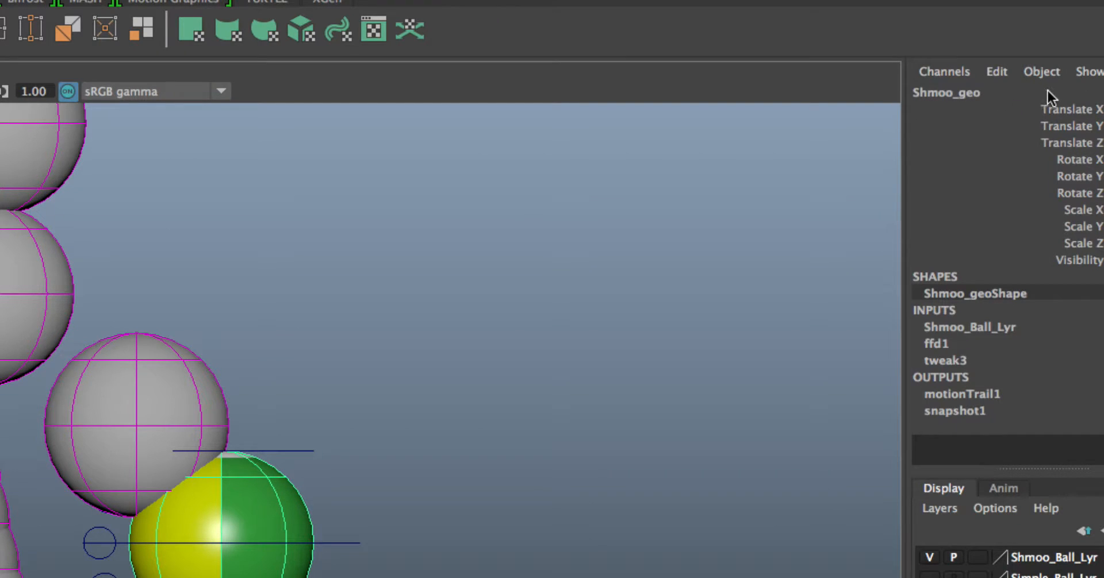
pyautogui.click(950, 95)
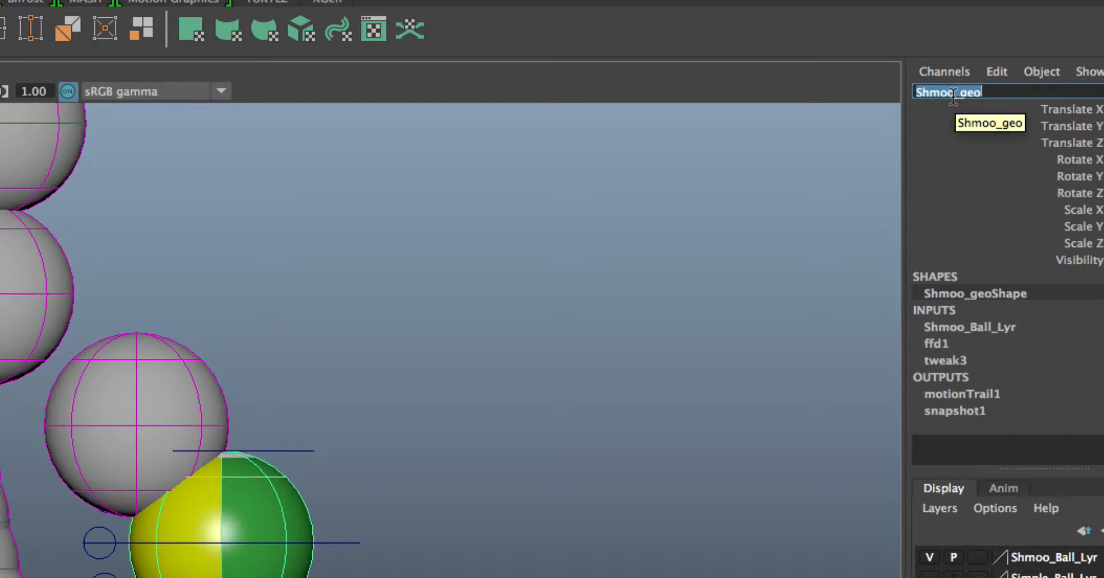
# Step: Rename the textured ball geometry to Bball
pyautogui.write('Bball')
pyautogui.press('Return')
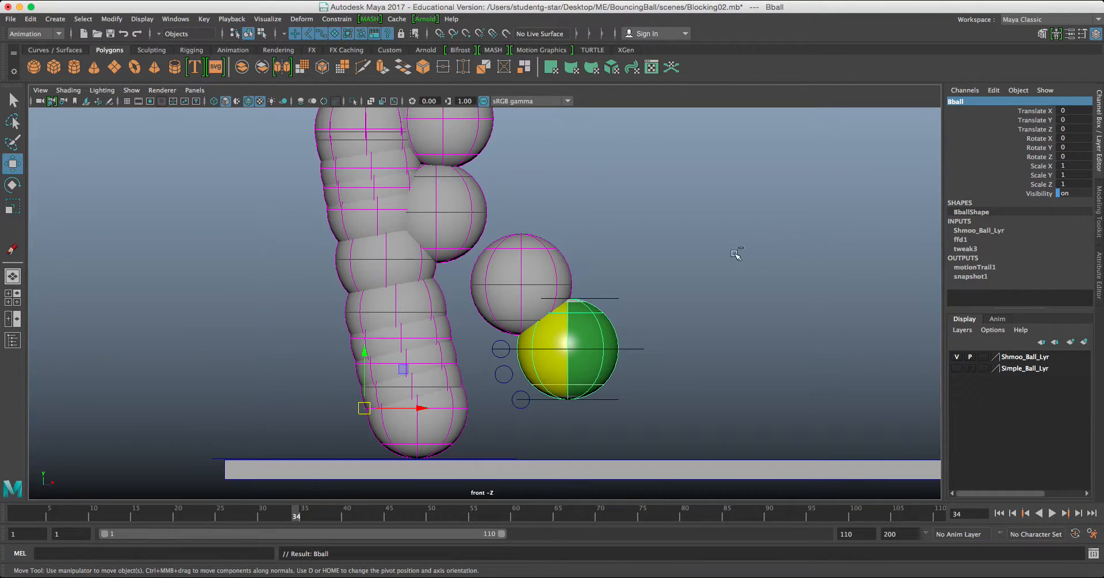
# Step: Undo the ball geometry's rename and the sideways moves of the snapshot balls, back to the centre-of-gravity control selected at frame 12
pyautogui.press('z')
pyautogui.press('z')
pyautogui.press('z')
pyautogui.press('z')
pyautogui.press('z')
pyautogui.press('z')
pyautogui.press('z')
pyautogui.press('z')
pyautogui.press('z')
pyautogui.press('z')
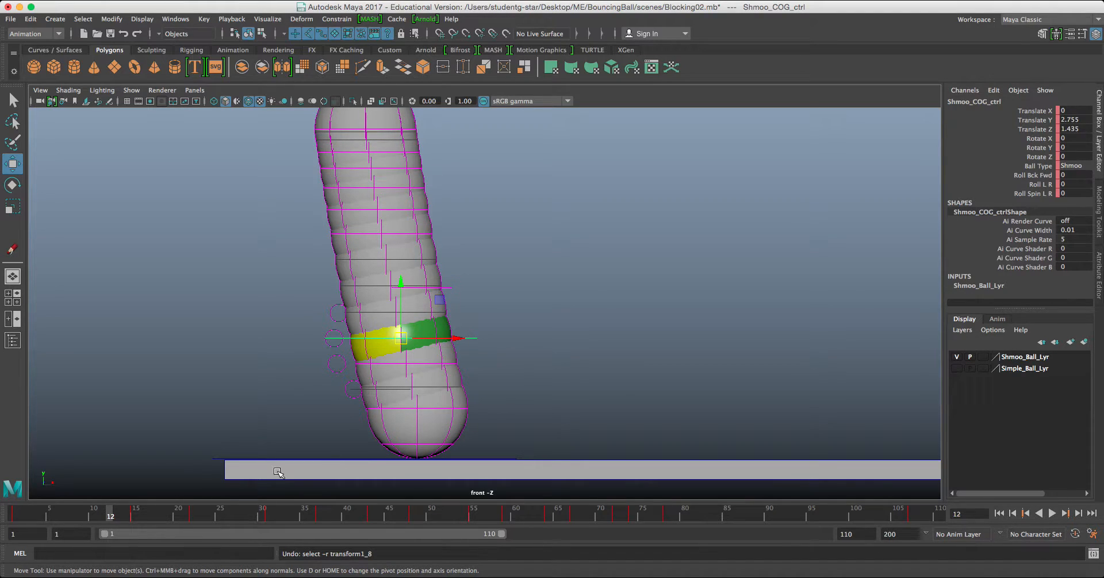
# Step: At frame 7, shift the centre-of-gravity control sideways to about Translate Z 1.334 and key it
pyautogui.moveTo(92, 510); pyautogui.dragTo(64, 517)
pyautogui.keyDown('alt'); pyautogui.moveTo(270, 275); pyautogui.dragTo(257, 323, button='middle'); pyautogui.keyUp('alt')
pyautogui.moveTo(415, 262); pyautogui.dragTo(438, 262)
pyautogui.press('s')
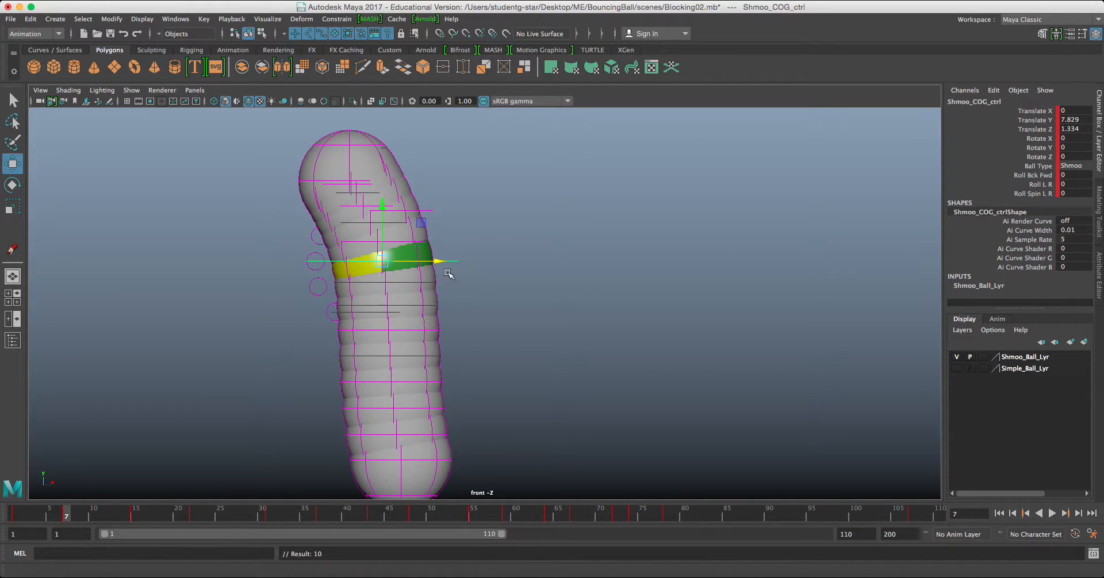
# Step: Drop the centre-of-gravity control at frame 7 to about Translate Y 1.506 and Z 2.218 and key it
pyautogui.moveTo(438, 261); pyautogui.dragTo(404, 424)
pyautogui.press('s')
pyautogui.press('s')
pyautogui.press('s')
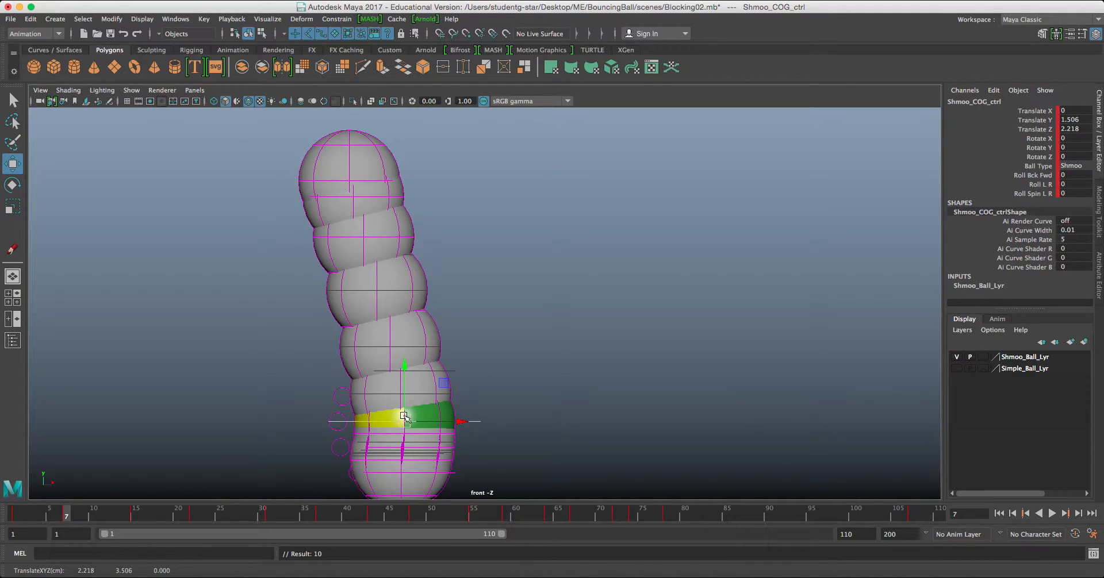
# Step: Raise the centre-of-gravity control at frame 7 to about Translate Y 8.804 and Z 1.357, keying the new position
pyautogui.moveTo(405, 421); pyautogui.dragTo(378, 232)
pyautogui.press('s')
pyautogui.press('s')
pyautogui.press('s')
pyautogui.moveTo(435, 233); pyautogui.dragTo(438, 234)
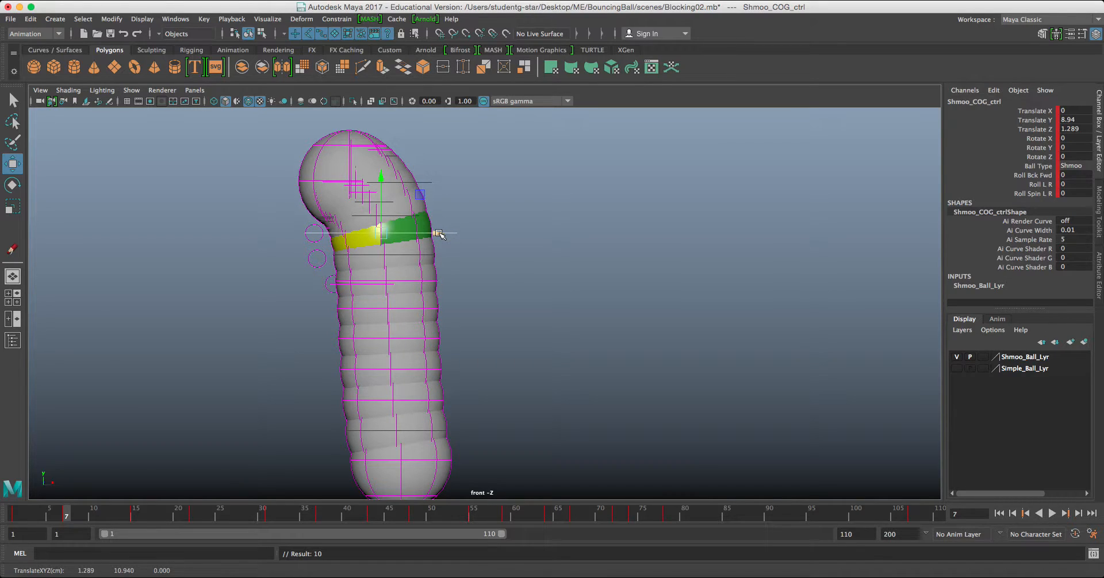
pyautogui.moveTo(384, 235); pyautogui.dragTo(387, 237)
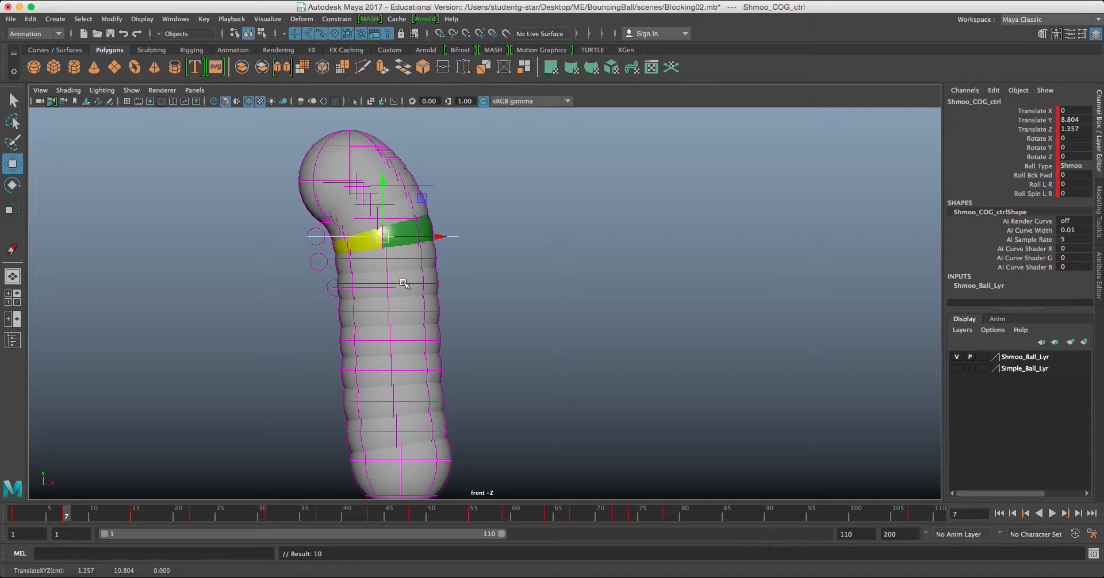
# Step: Pick one of the snapshot balls, extend the selection to its parent group and delete the whole snapshot
pyautogui.click(412, 425)
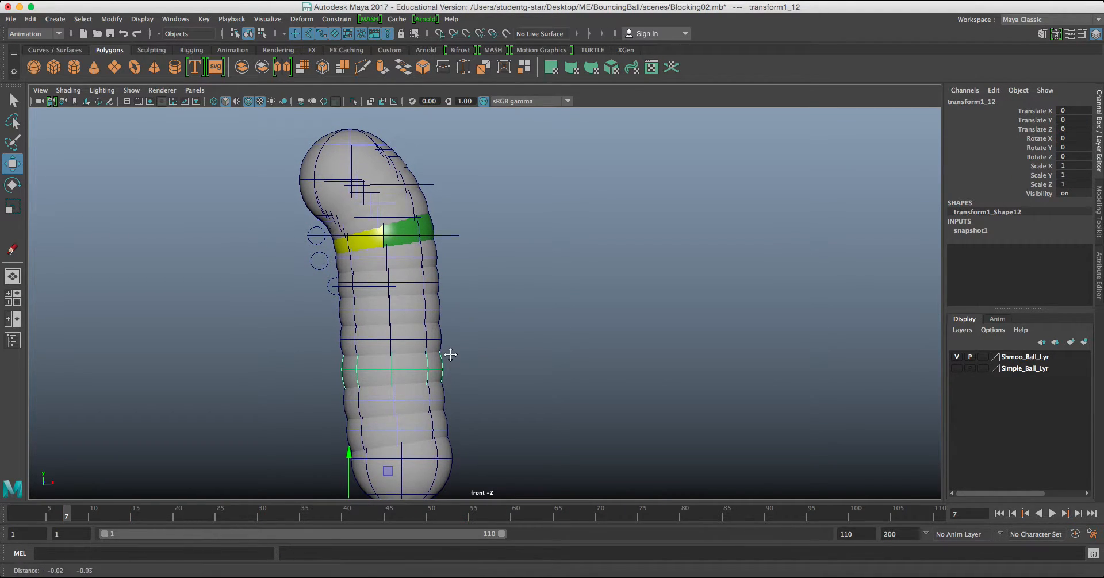
pyautogui.keyDown('alt'); pyautogui.moveTo(454, 330); pyautogui.dragTo(460, 311, button='middle'); pyautogui.keyUp('alt')
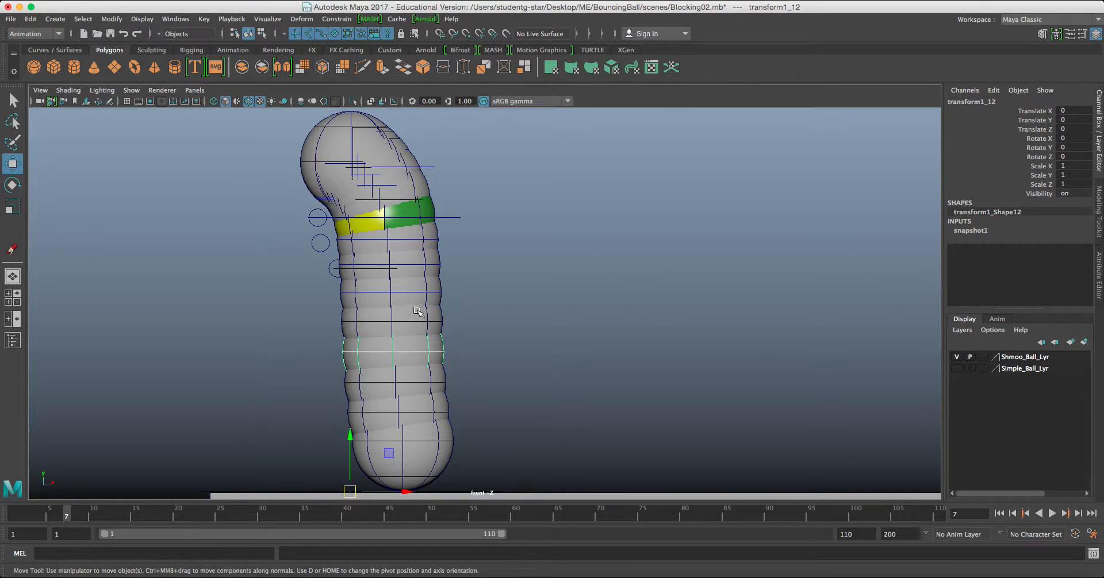
pyautogui.click(414, 349)
pyautogui.click(415, 329)
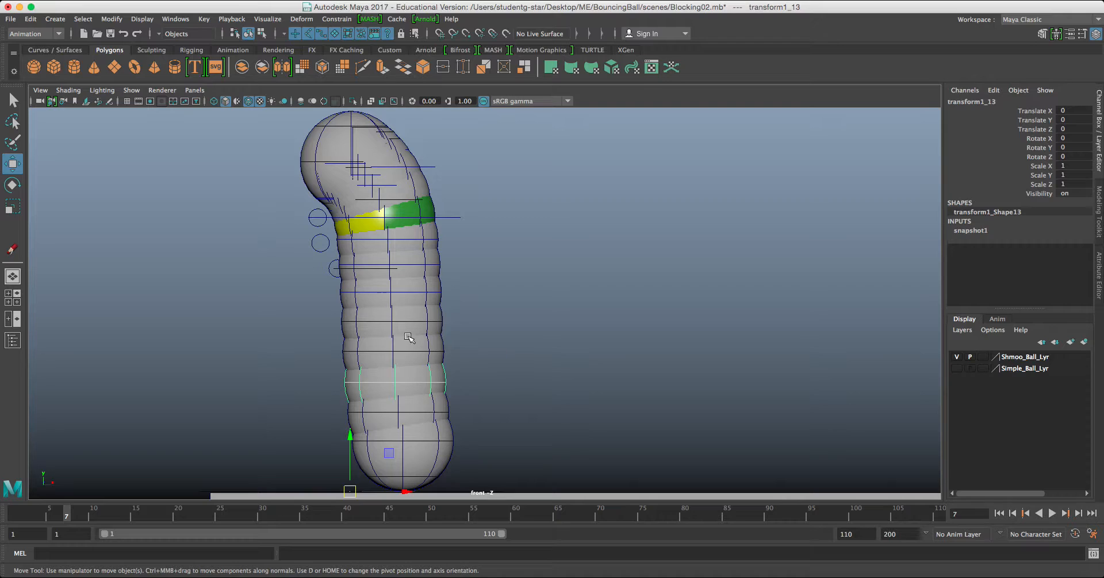
pyautogui.click(416, 353)
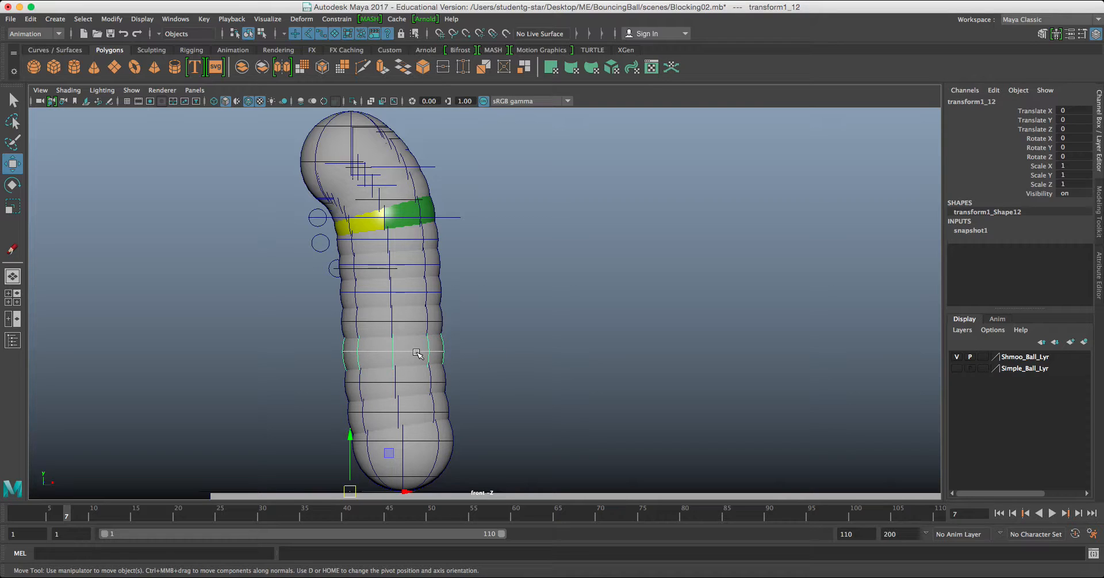
pyautogui.press('Up')
pyautogui.press('Delete')
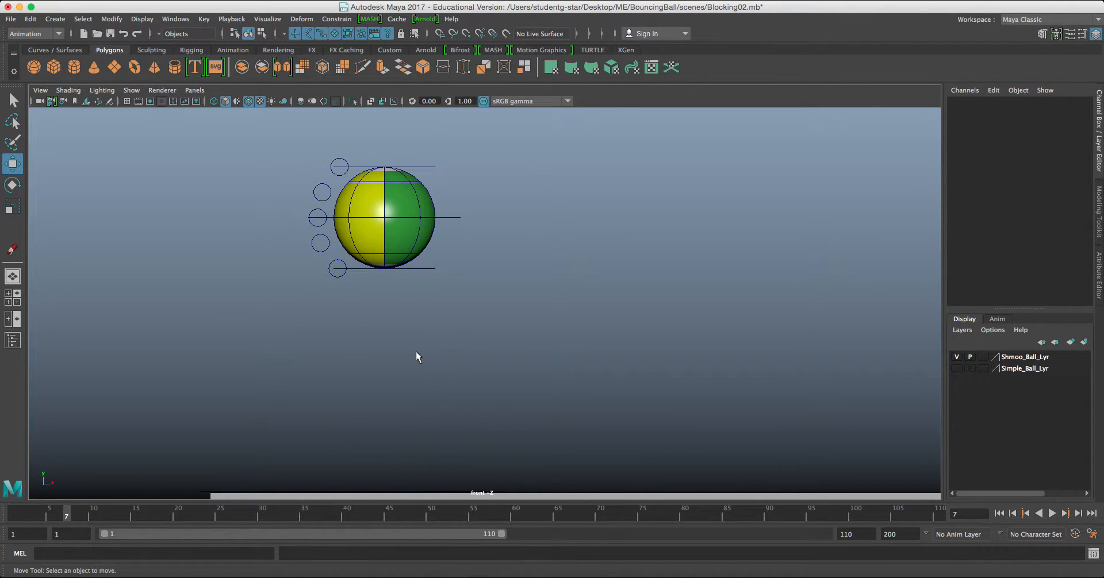
# Step: Play back the animation over frames 1 to 16 and set the playback range to end at frame 26
pyautogui.moveTo(502, 537); pyautogui.dragTo(181, 534)
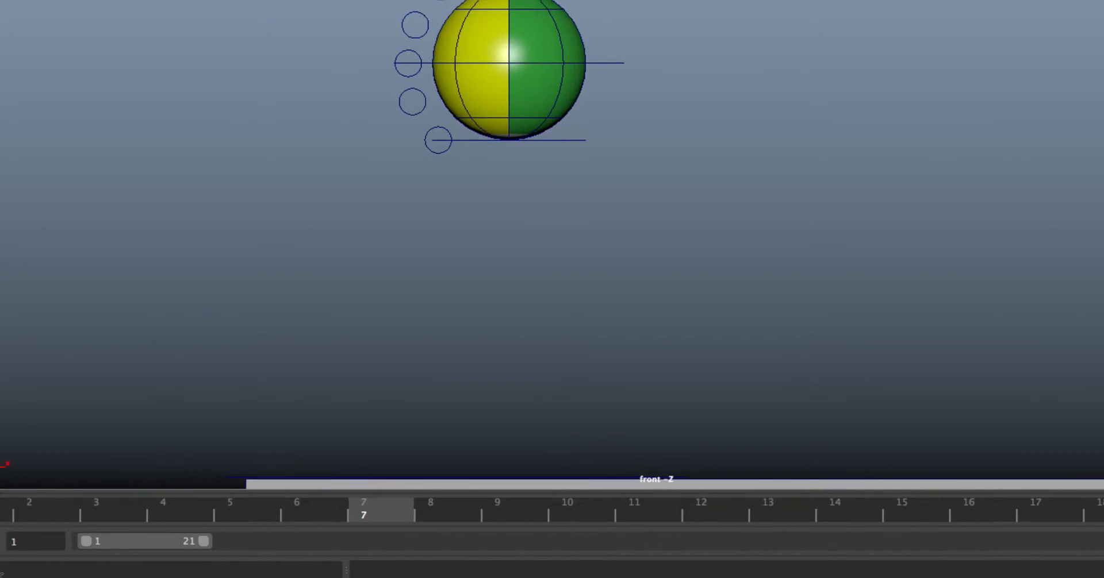
pyautogui.moveTo(273, 541); pyautogui.dragTo(247, 544)
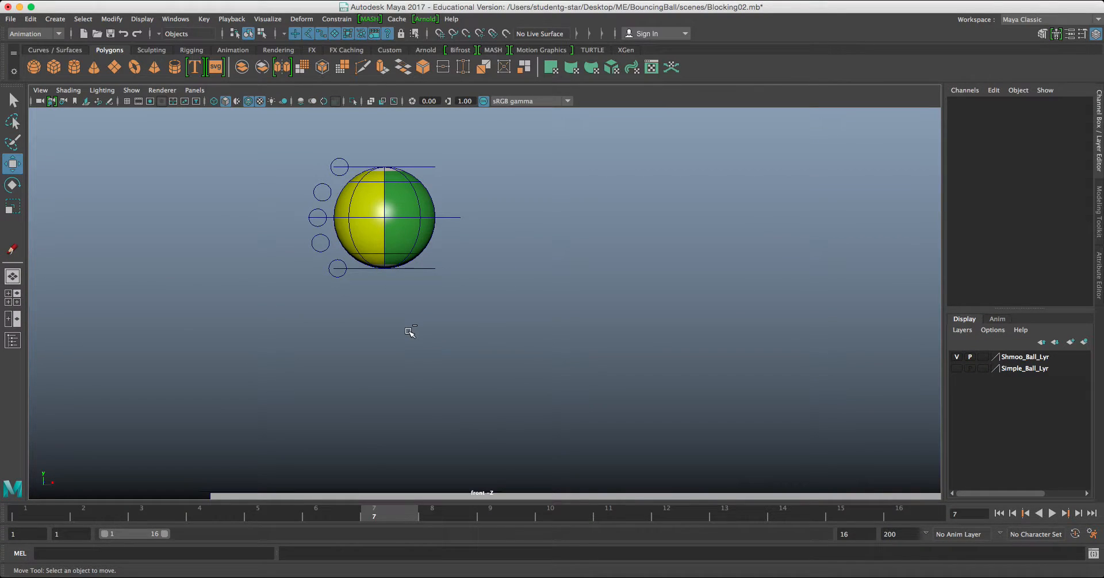
pyautogui.click(1051, 513)
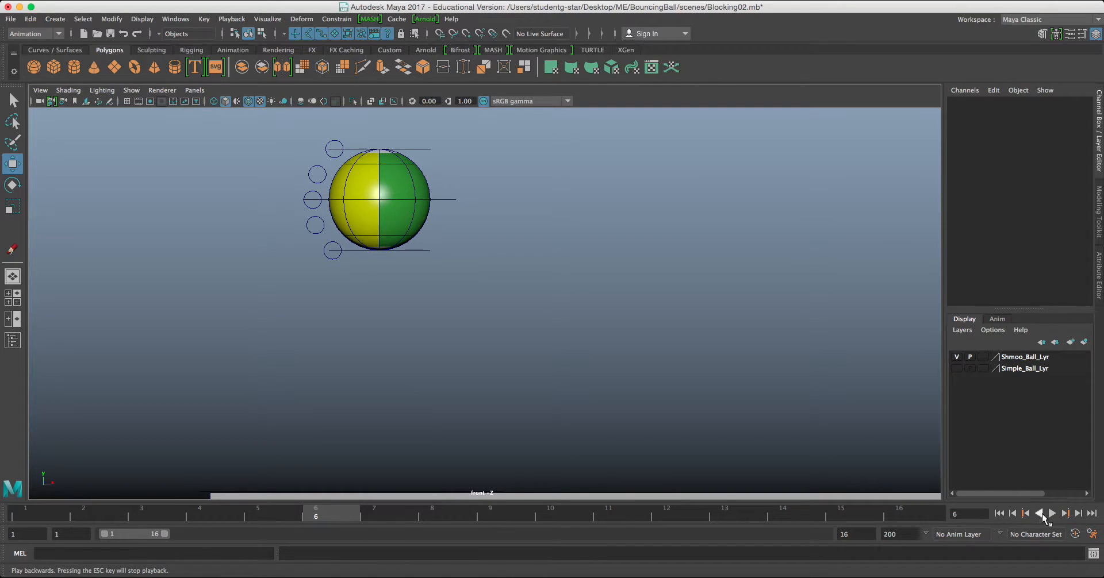
pyautogui.click(1052, 513)
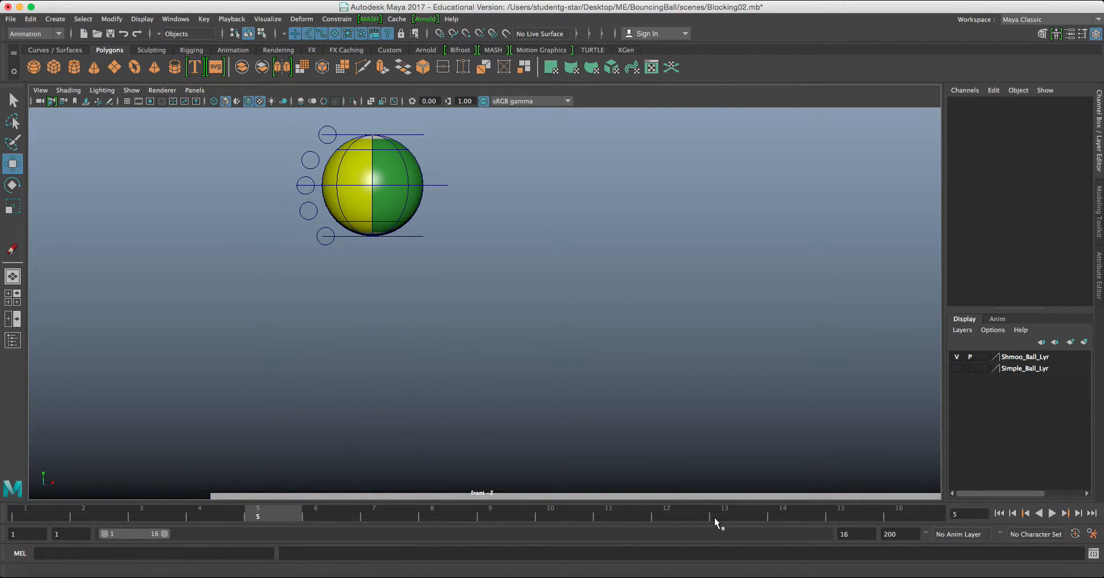
pyautogui.moveTo(164, 534); pyautogui.dragTo(202, 543)
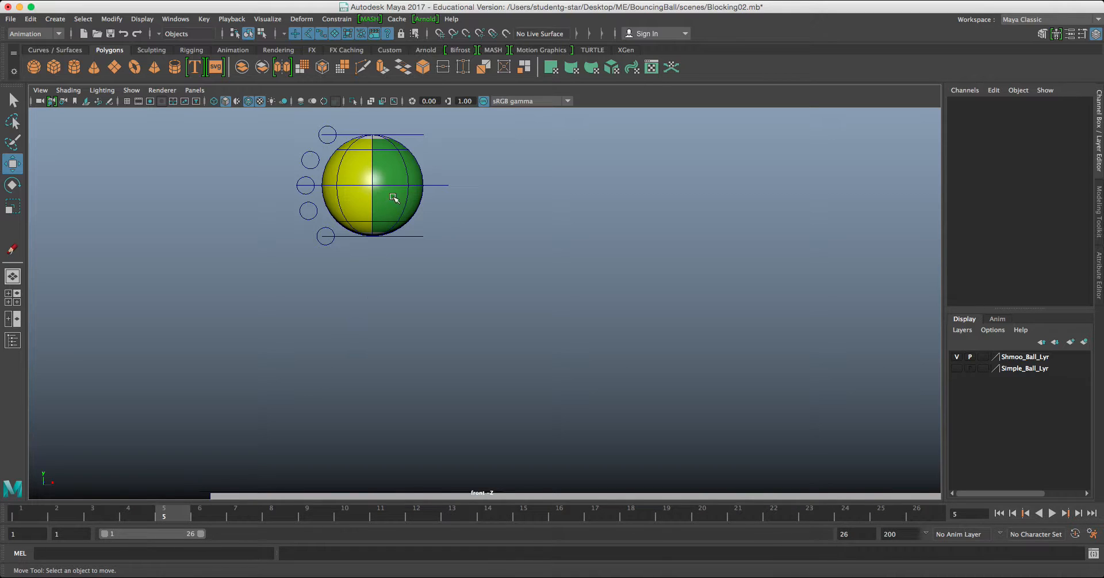
# Step: Create a playblast of frames 1 to 20 using a Start/End time range, keeping the other options
pyautogui.click(183, 19)
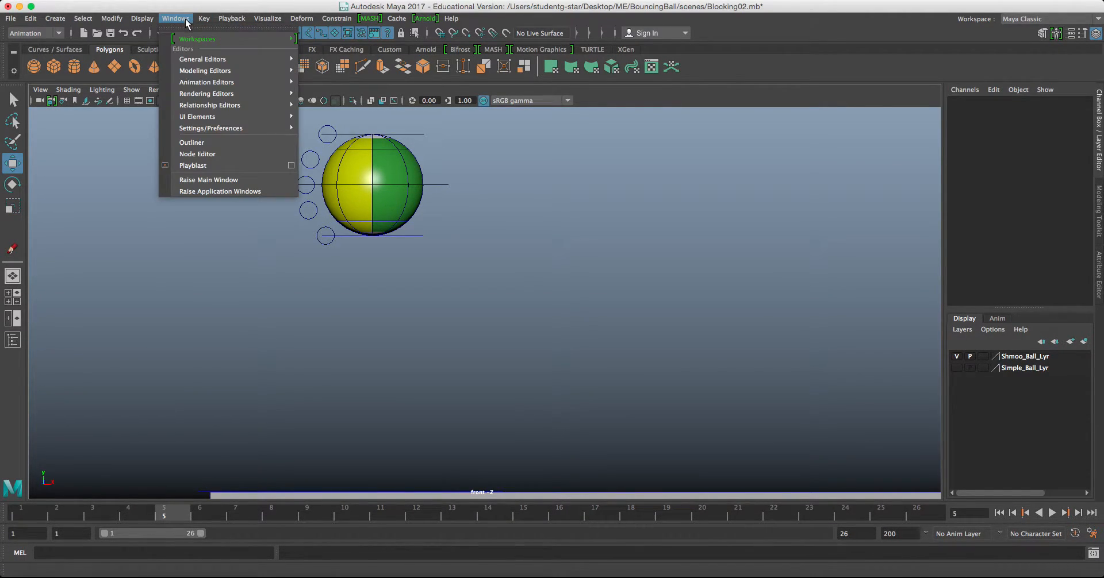
pyautogui.click(292, 167)
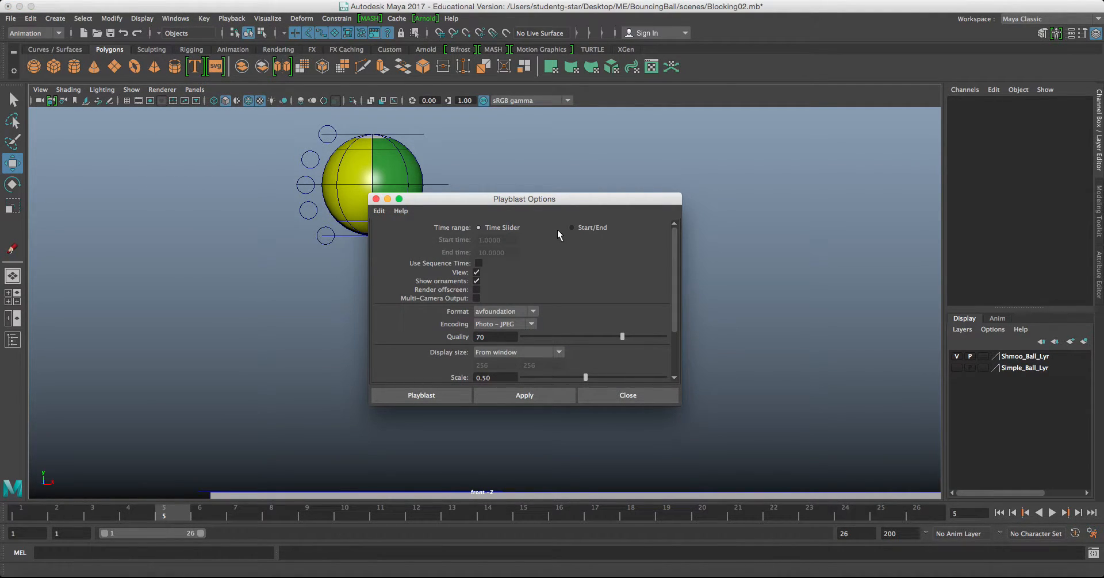
pyautogui.click(572, 228)
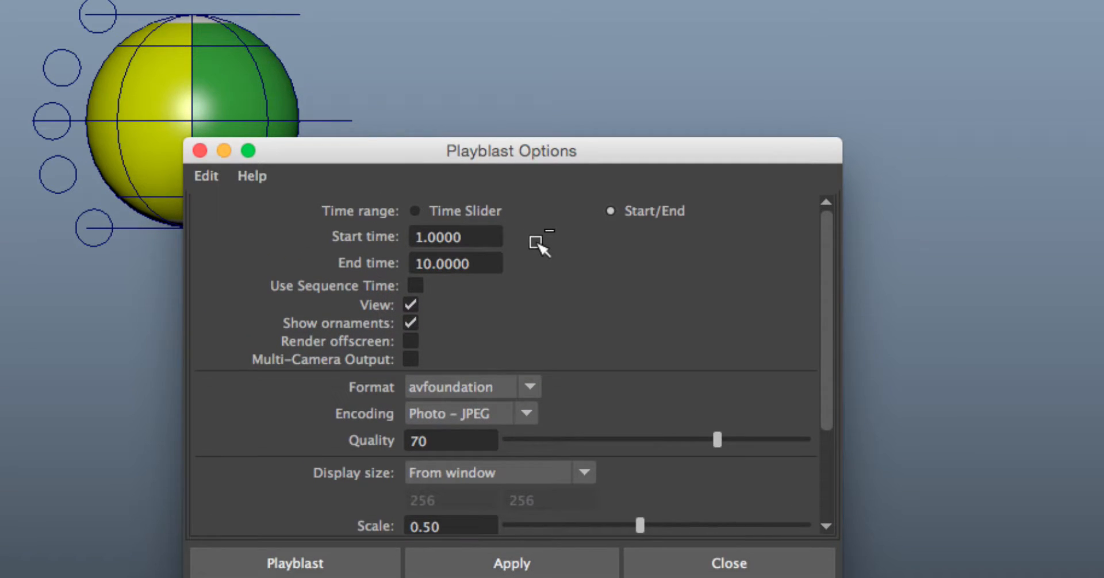
pyautogui.moveTo(513, 156); pyautogui.dragTo(448, 157)
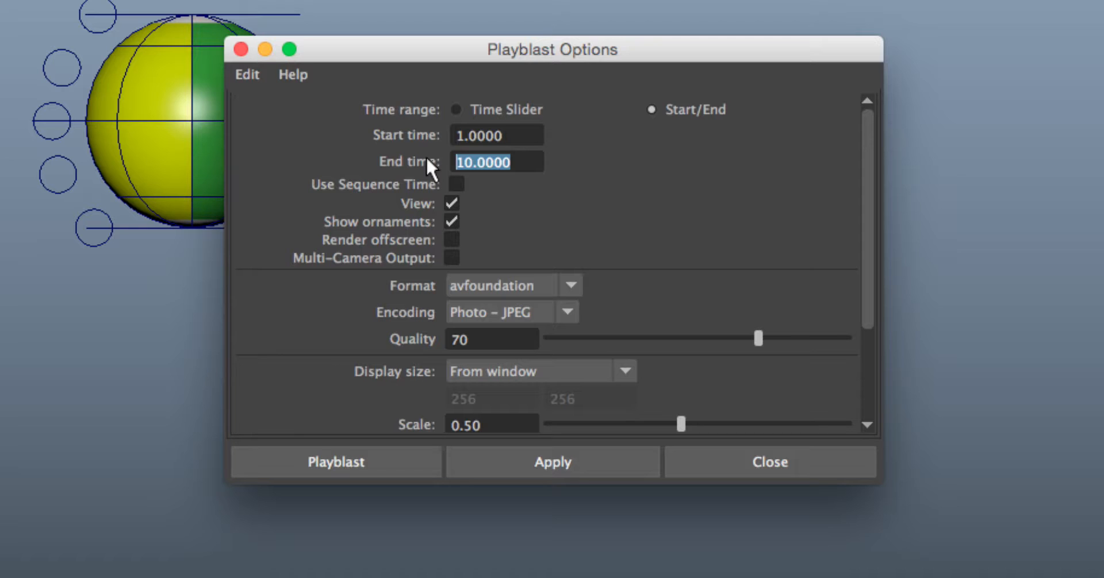
pyautogui.write('20')
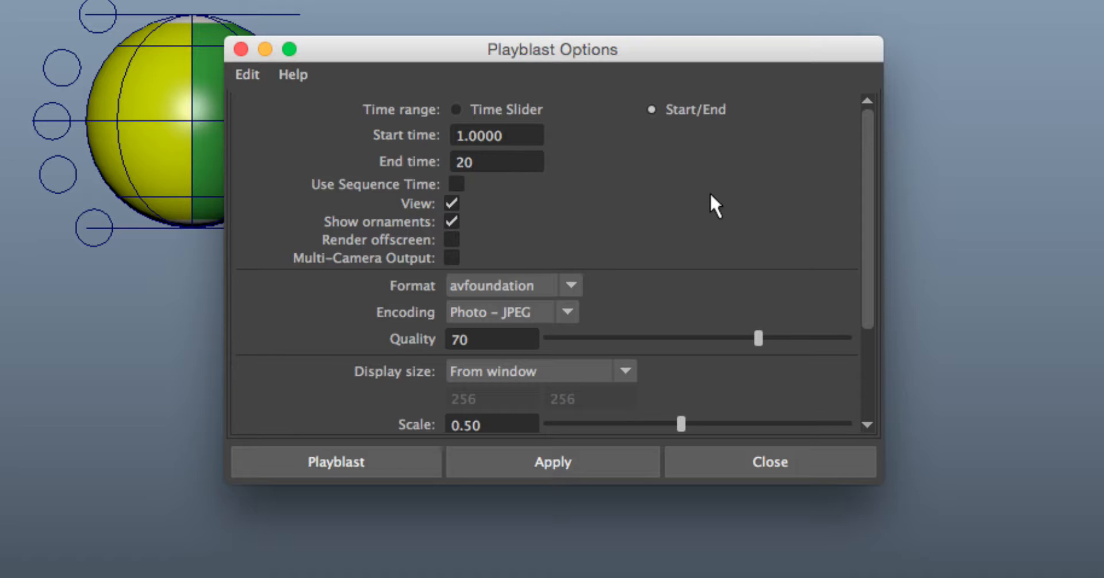
pyautogui.scroll(-5, 857, 230)
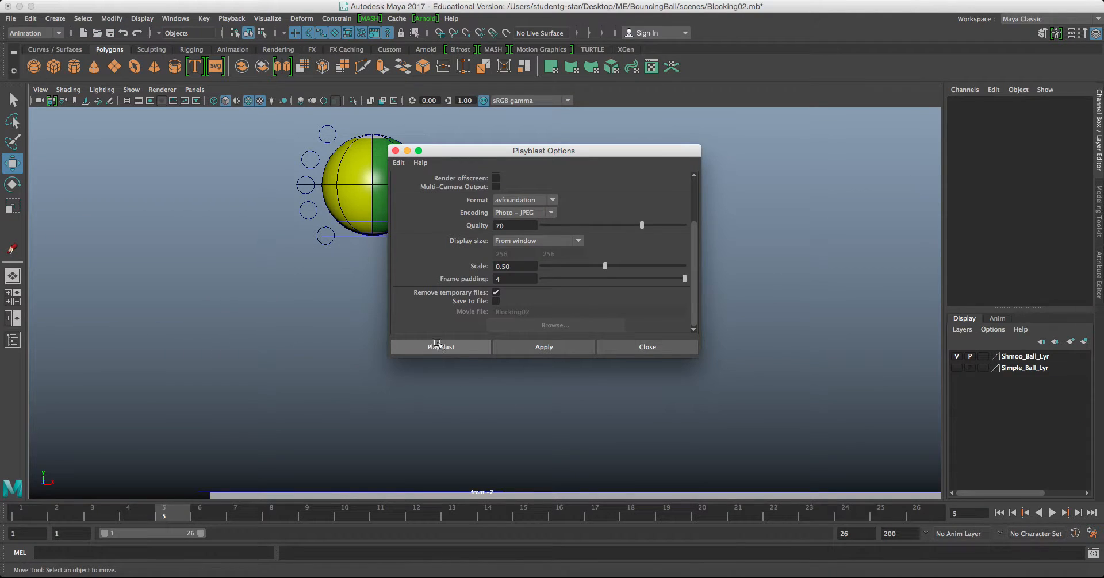
pyautogui.click(437, 345)
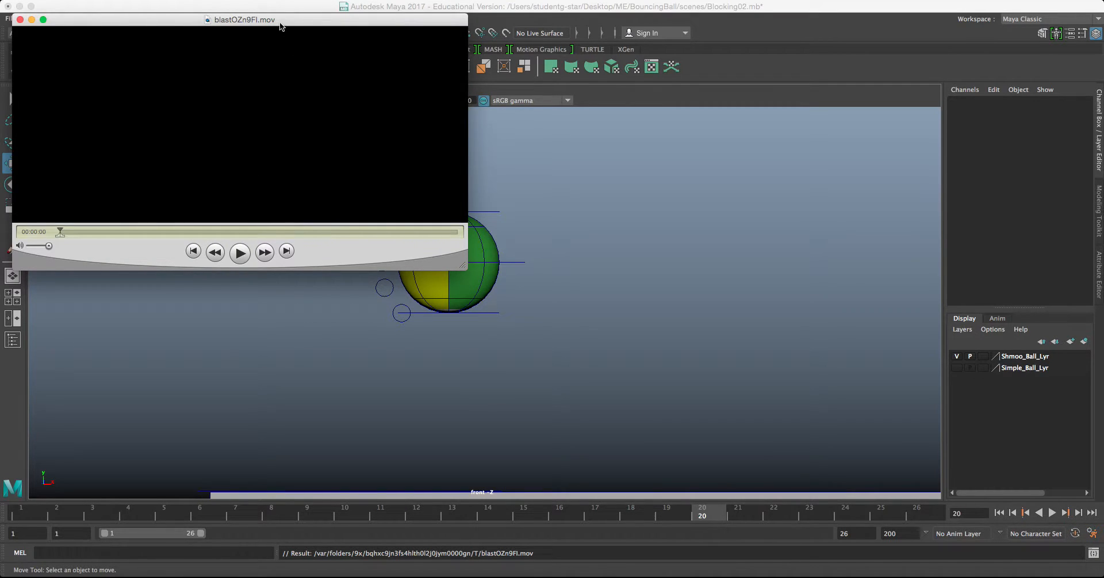
# Step: Play the playblast movie repeatedly to examine the timing and arc of the ball's bounce, and close it
pyautogui.moveTo(279, 20); pyautogui.dragTo(491, 74)
pyautogui.click(450, 311)
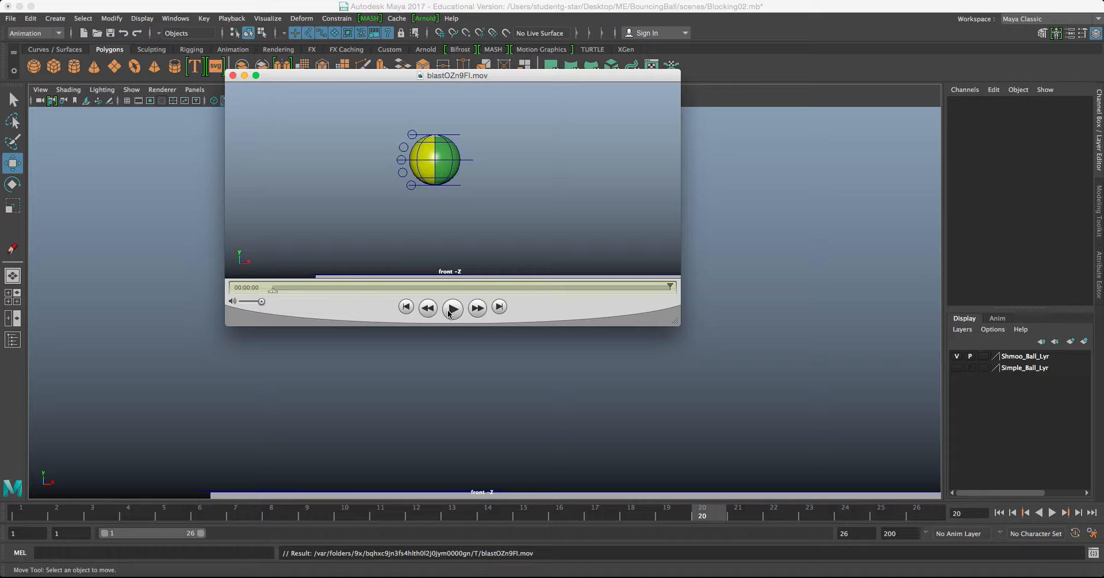
pyautogui.click(451, 310)
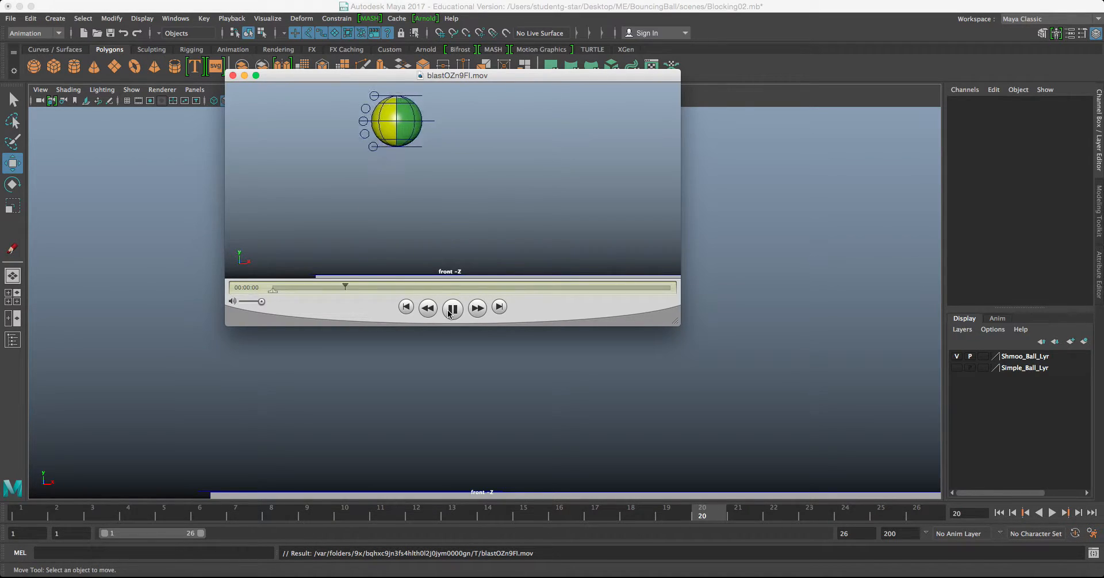
pyautogui.click(451, 310)
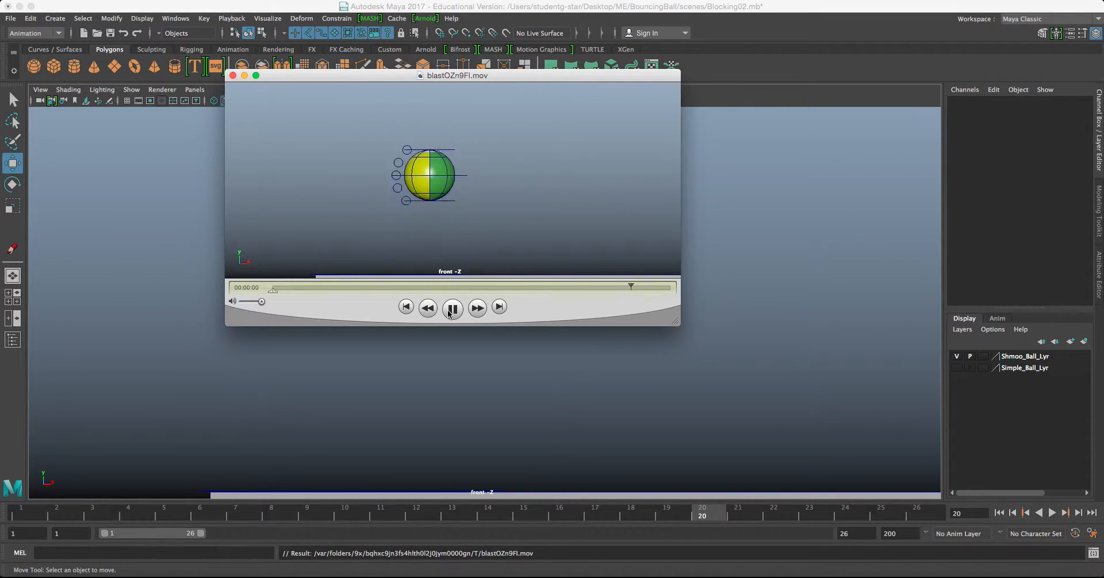
pyautogui.click(451, 310)
pyautogui.click(451, 311)
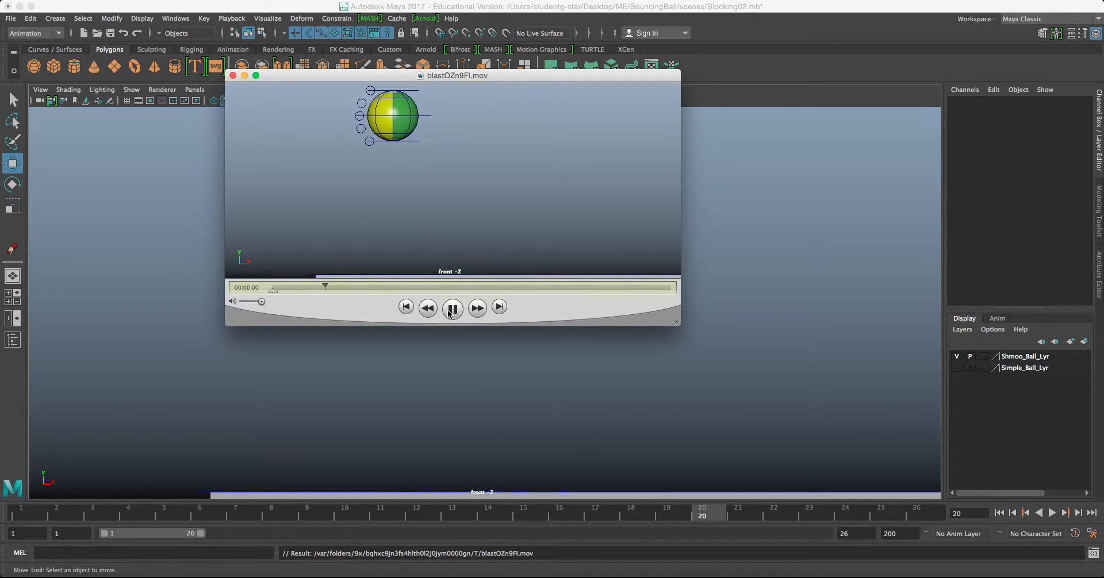
pyautogui.click(451, 310)
pyautogui.click(450, 311)
pyautogui.click(451, 311)
pyautogui.click(451, 310)
pyautogui.click(451, 310)
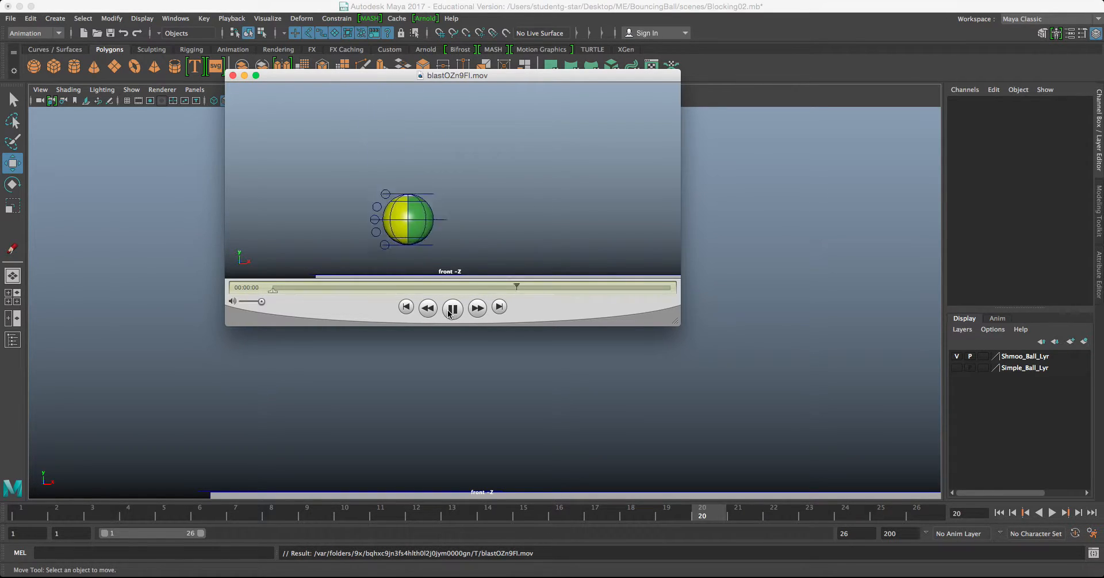
pyautogui.click(451, 310)
pyautogui.click(450, 310)
pyautogui.click(450, 310)
pyautogui.click(451, 310)
pyautogui.click(451, 310)
pyautogui.click(451, 310)
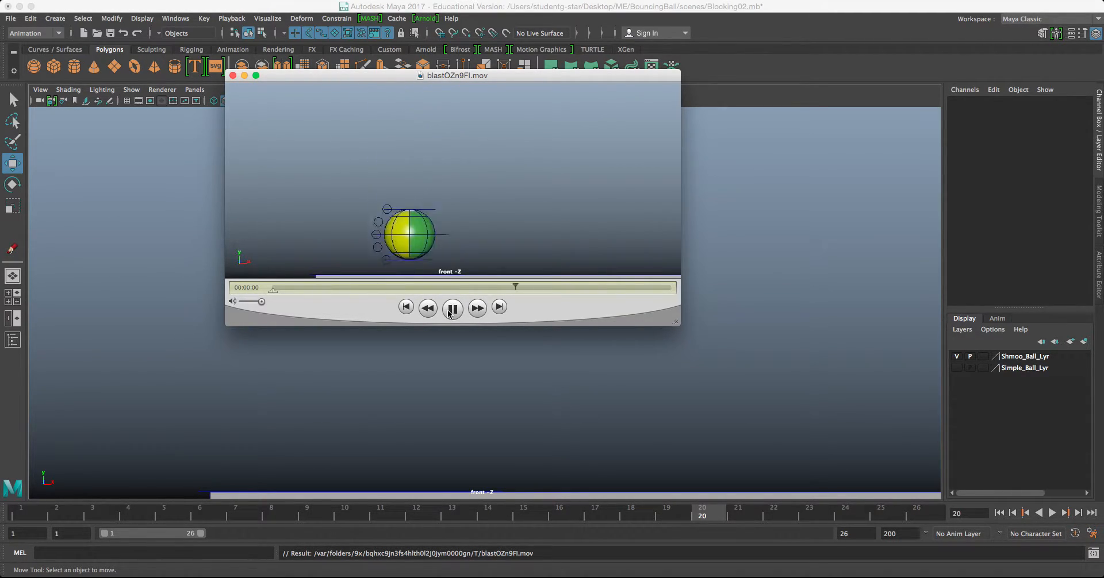
pyautogui.click(232, 76)
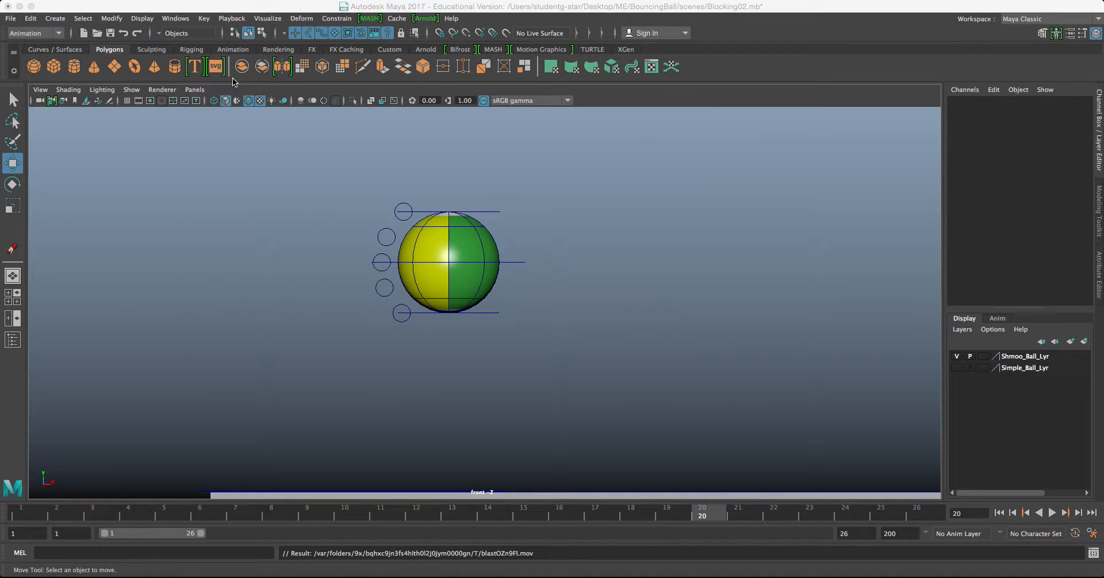
# Step: Select the centre-of-gravity control, play the animation, and move the control at frame 7 sideways to about Translate Z 0.926
pyautogui.click(503, 268)
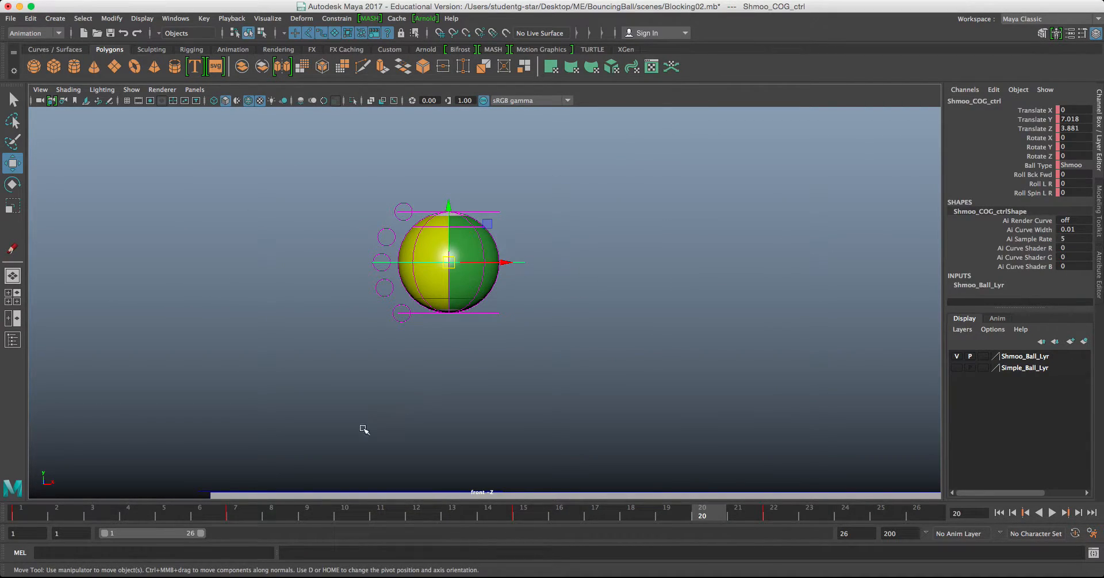
pyautogui.click(240, 515)
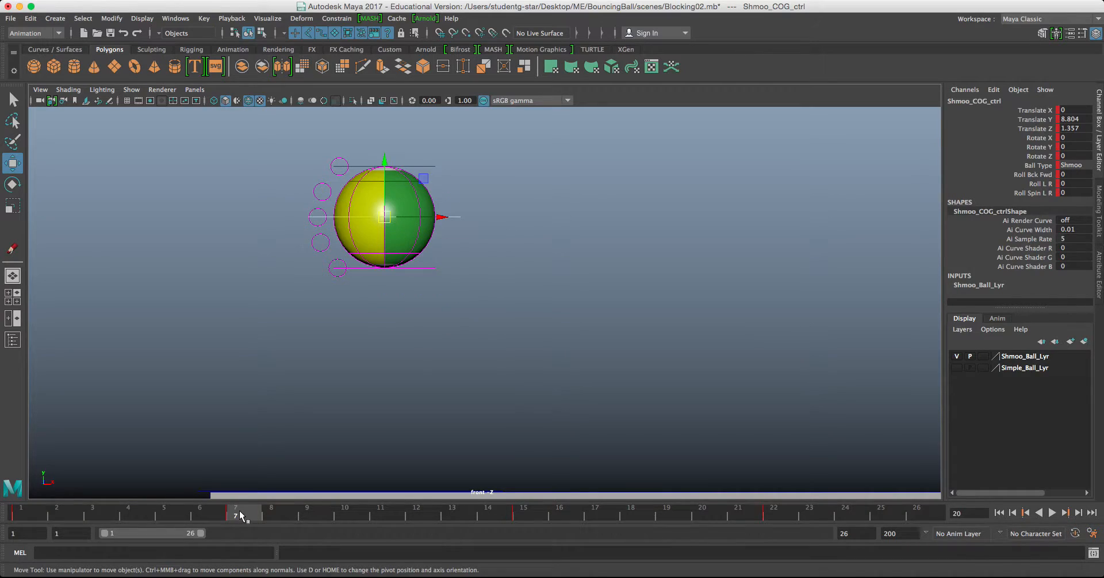
pyautogui.hotkey('alt', 'v')
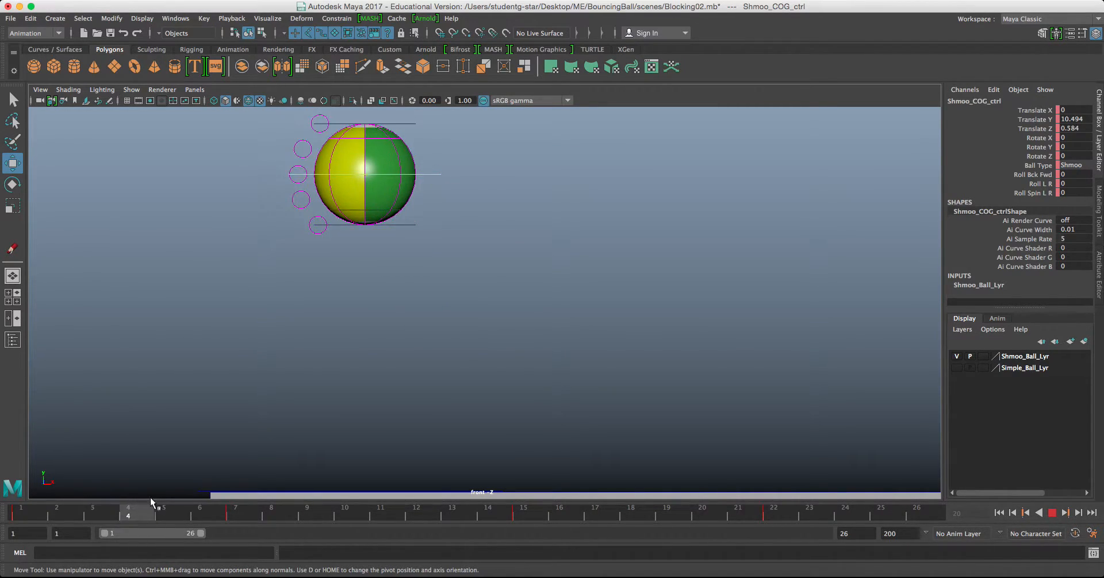
pyautogui.click(235, 513)
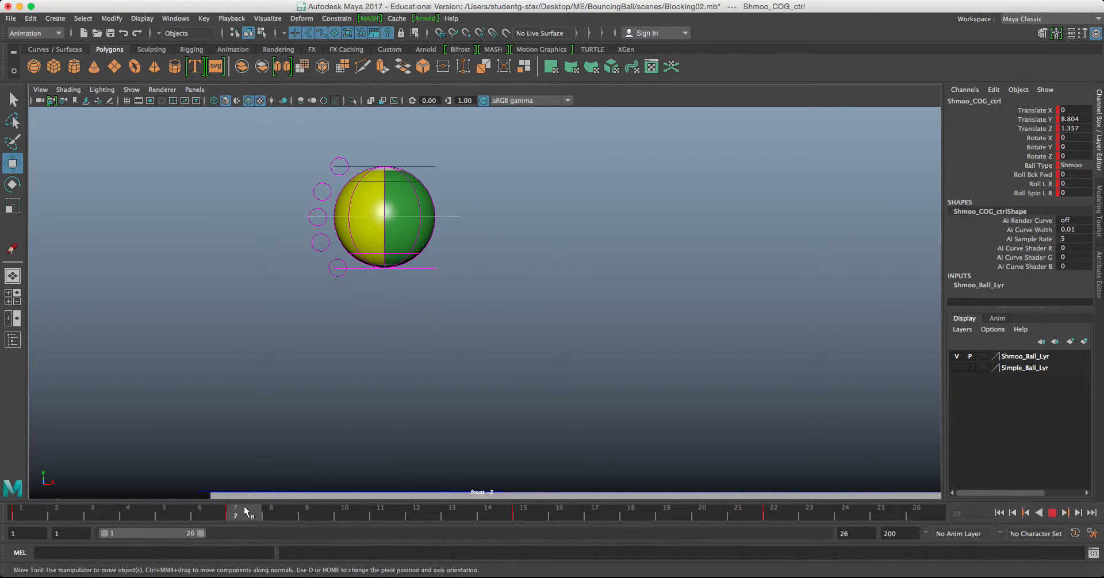
pyautogui.moveTo(449, 214); pyautogui.dragTo(433, 218)
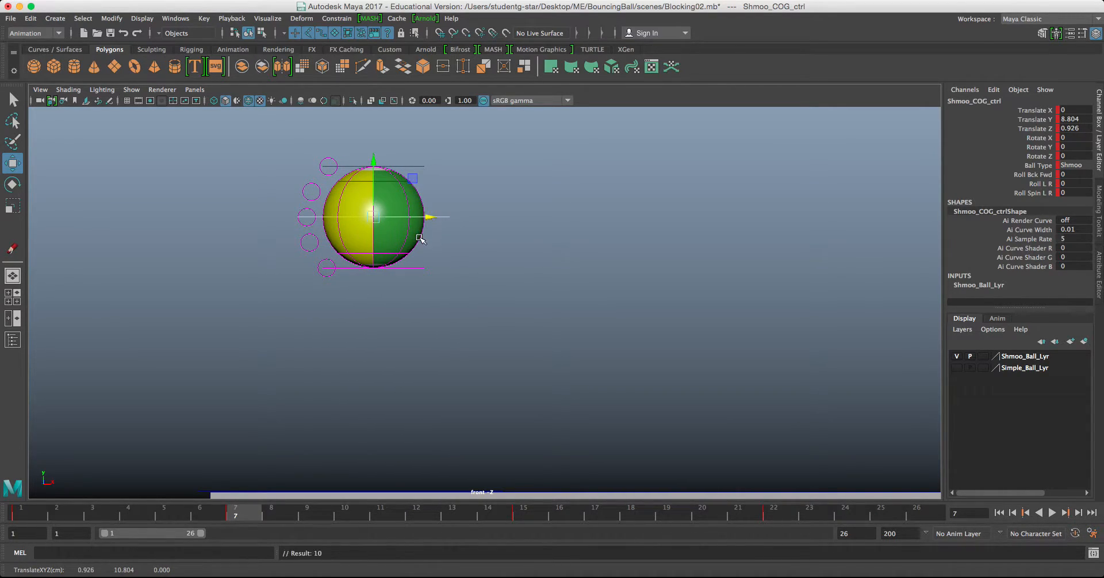
# Step: Create a playblast, play the movie to check the ball's bounce, and close it
pyautogui.click(175, 18)
pyautogui.click(195, 162)
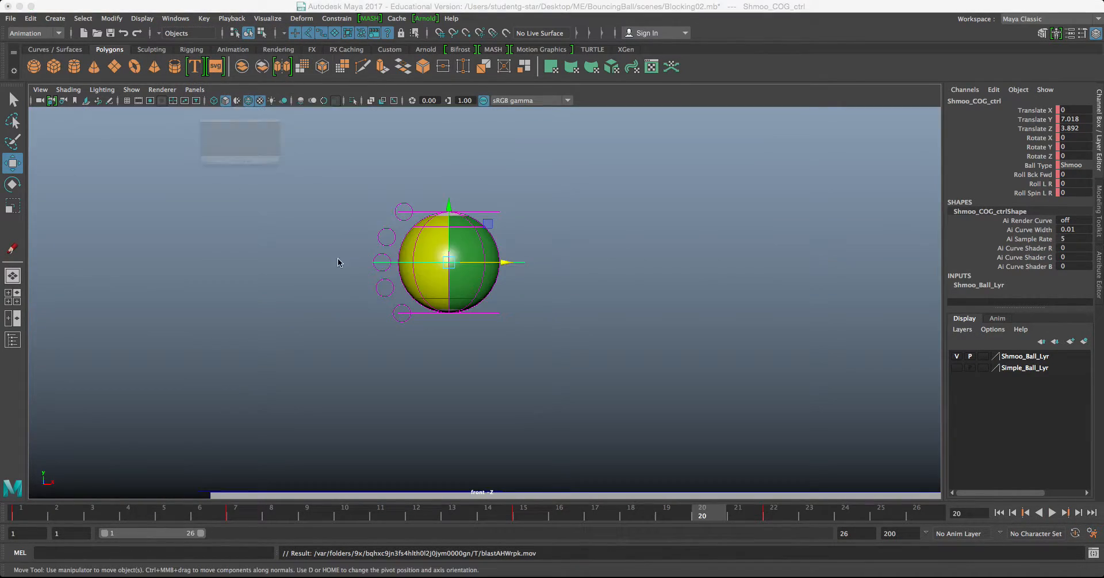
pyautogui.click(241, 250)
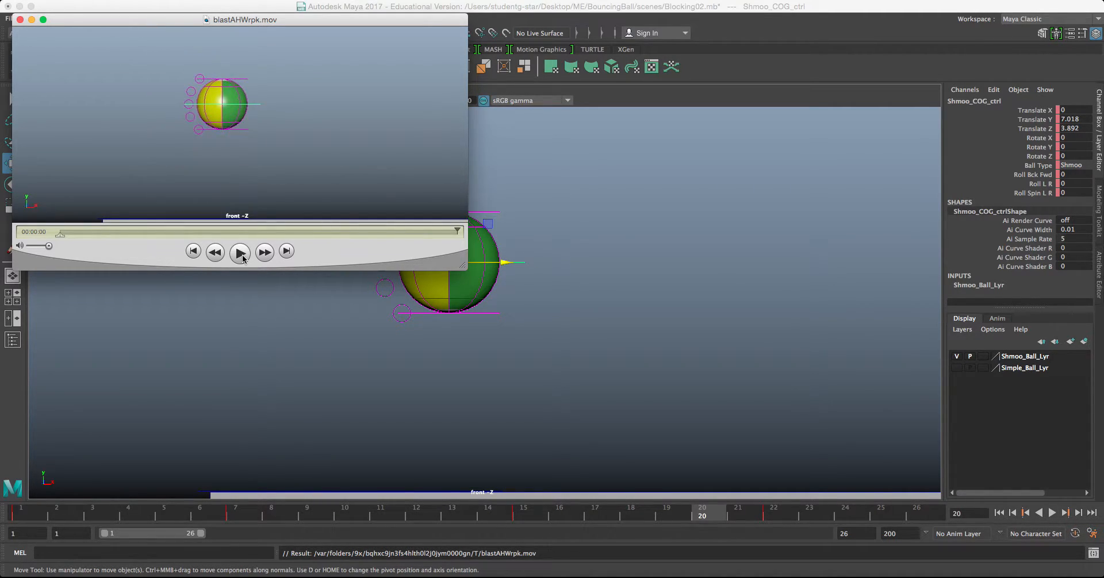
pyautogui.click(242, 258)
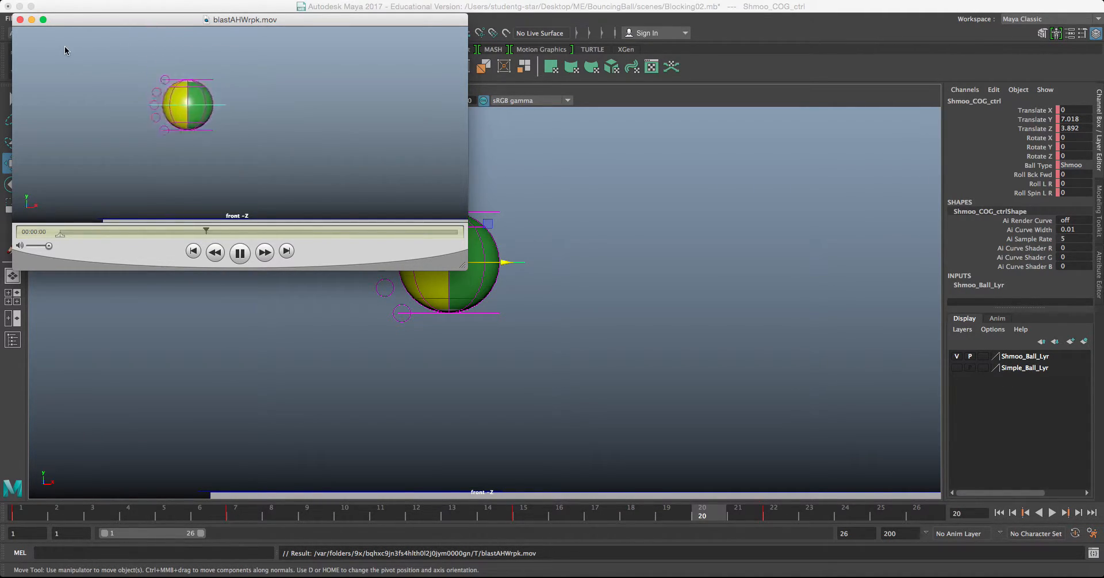
pyautogui.click(20, 20)
# Step: At frame 1, move the centre-of-gravity control up and back to about Translate Y 11.731 and Translate Z -0.308
pyautogui.click(22, 511)
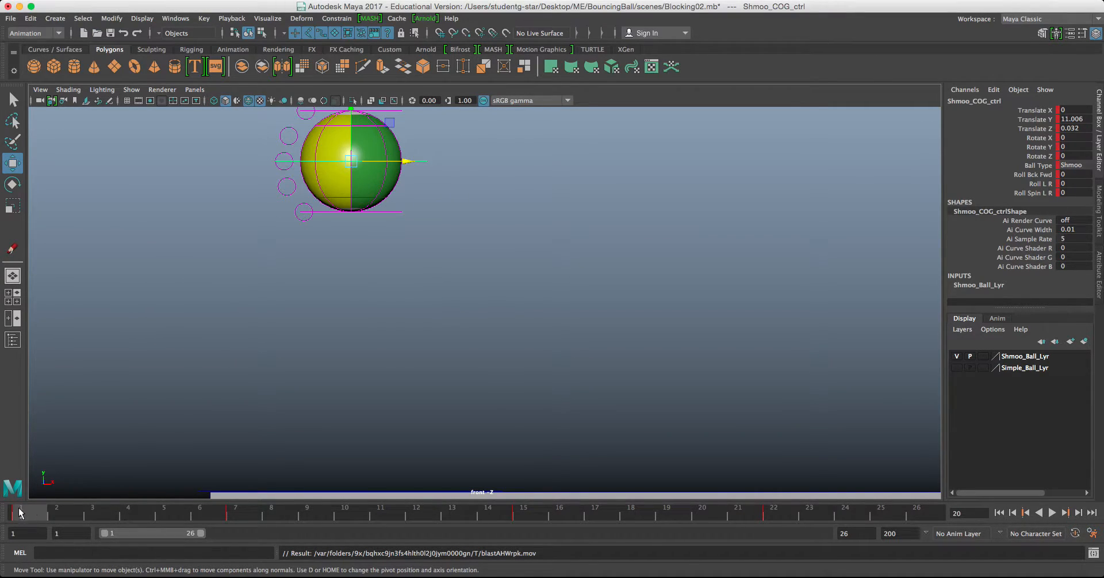
pyautogui.moveTo(359, 156); pyautogui.dragTo(341, 138)
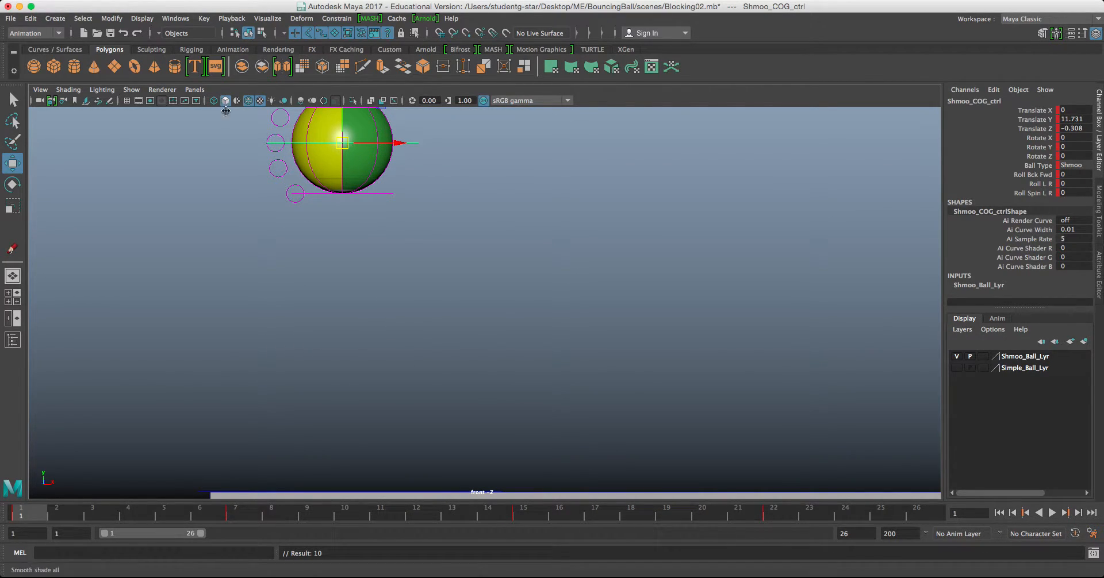
pyautogui.keyDown('alt'); pyautogui.moveTo(245, 156); pyautogui.dragTo(249, 181, button='middle'); pyautogui.keyUp('alt')
pyautogui.scroll(-1, 250, 181)
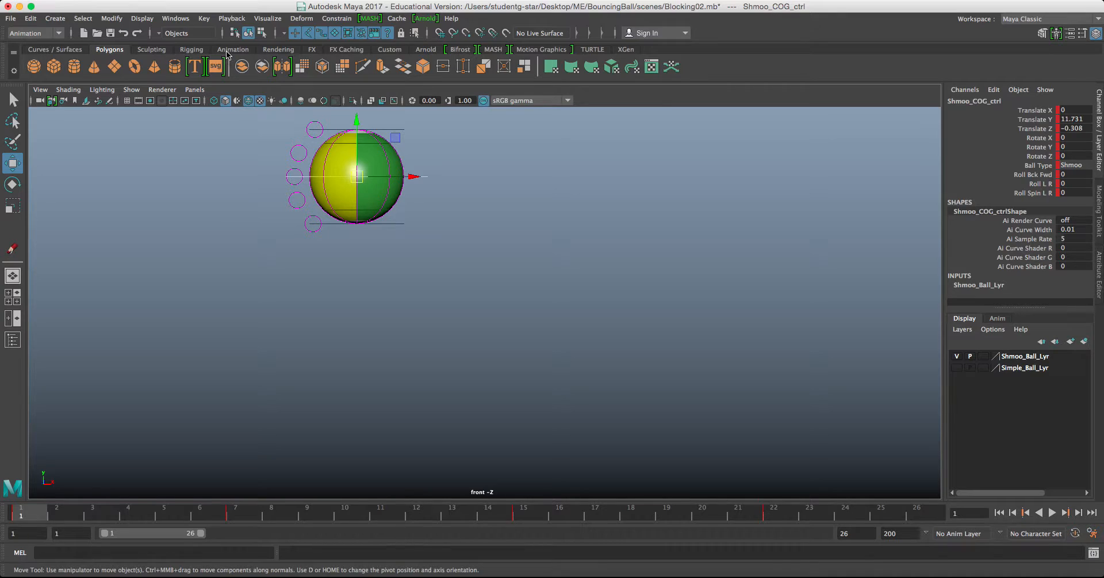
# Step: Create another playblast, replay the movie several times to examine the ball's first drop, and close it
pyautogui.click(183, 19)
pyautogui.click(206, 165)
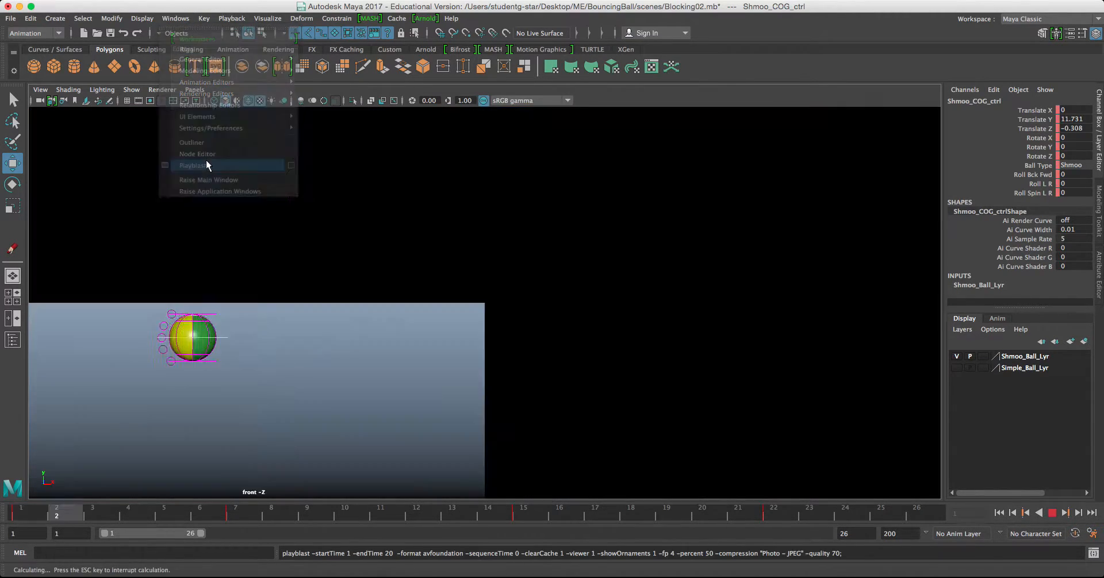
pyautogui.click(242, 253)
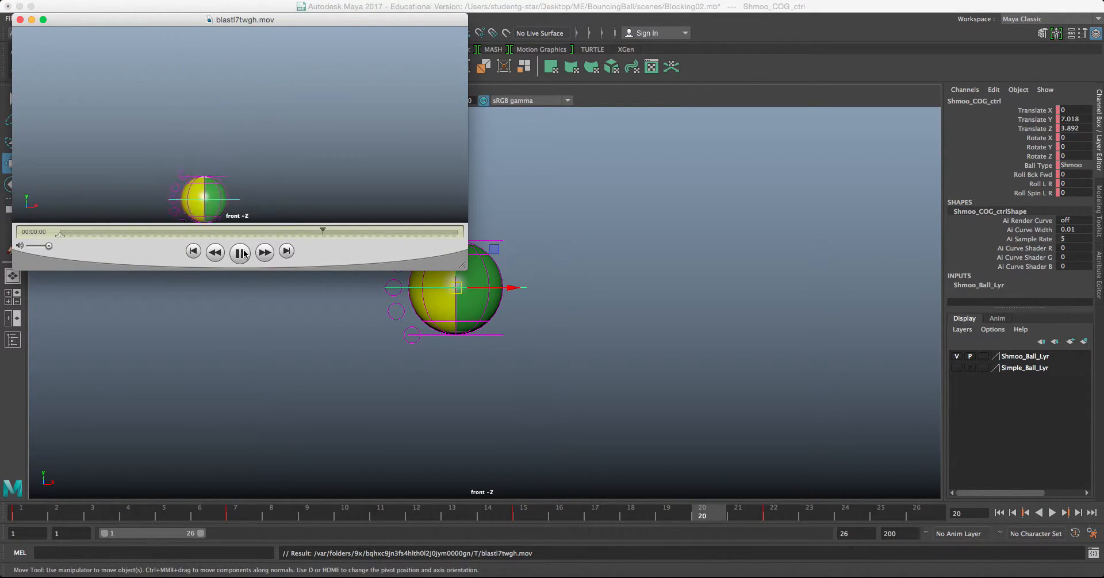
pyautogui.click(243, 254)
pyautogui.click(244, 254)
pyautogui.click(242, 253)
pyautogui.click(242, 253)
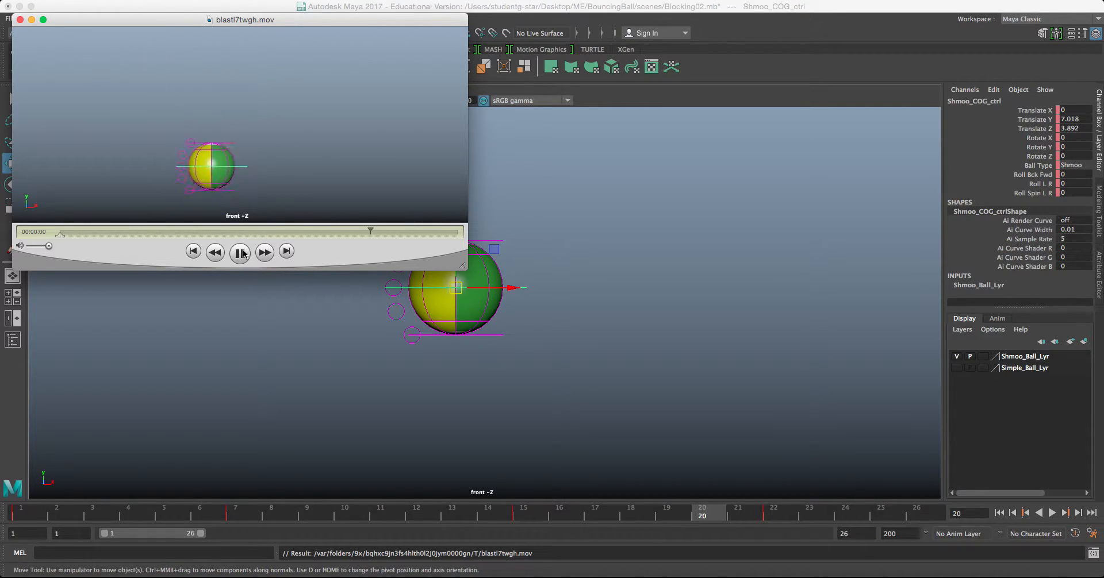
pyautogui.click(20, 20)
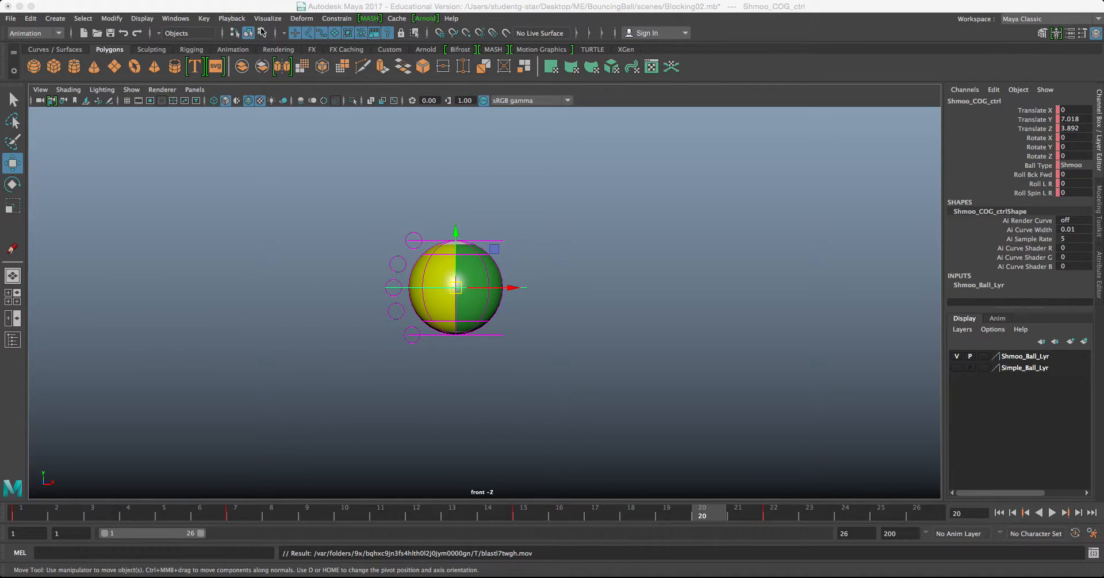
# Step: Open the Dope Sheet for the centre-of-gravity control, enlarge its window, and frame the early keys from 1 to about 36
pyautogui.click(175, 18)
pyautogui.moveTo(193, 87)
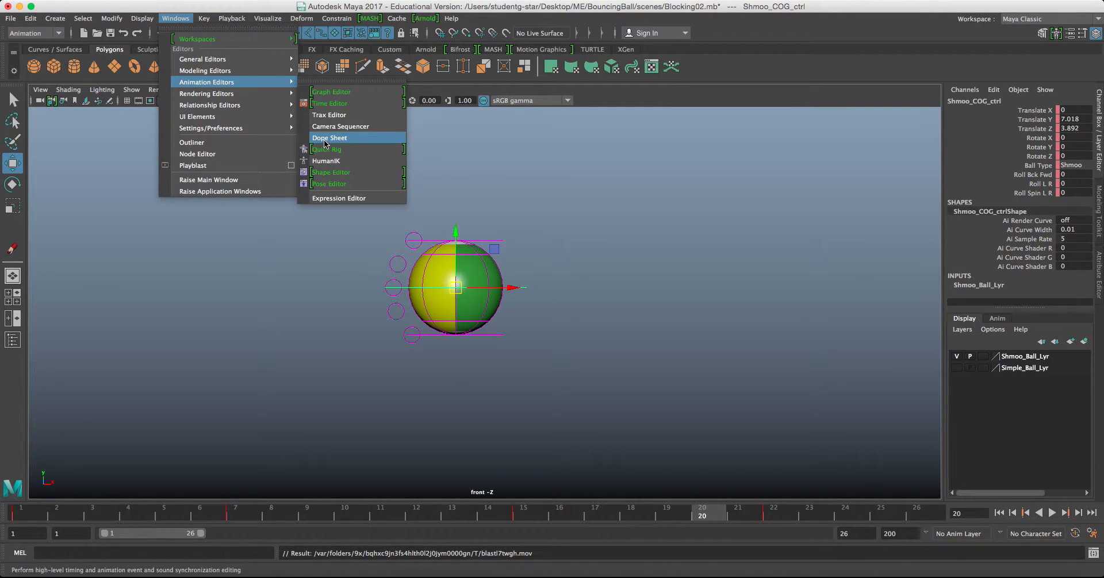
pyautogui.click(329, 138)
pyautogui.moveTo(320, 110); pyautogui.dragTo(437, 117)
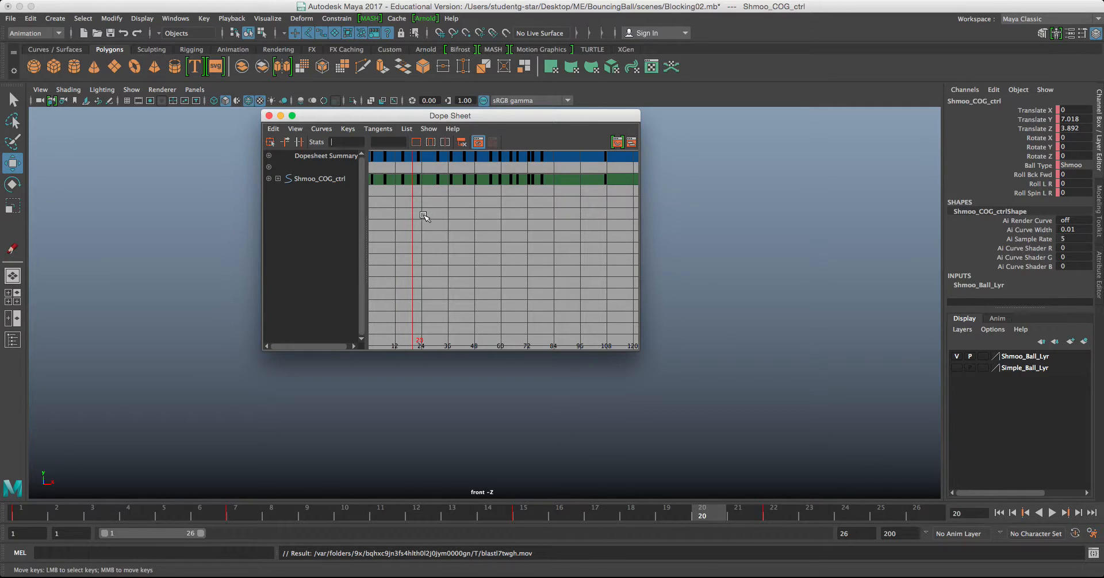
pyautogui.keyDown('alt'); pyautogui.moveTo(423, 216); pyautogui.dragTo(442, 205); pyautogui.keyUp('alt')
pyautogui.scroll(3, 441, 192)
pyautogui.keyDown('alt'); pyautogui.moveTo(427, 193); pyautogui.dragTo(517, 221, button='middle'); pyautogui.keyUp('alt')
pyautogui.scroll(3, 461, 213)
pyautogui.moveTo(638, 345); pyautogui.dragTo(921, 459)
pyautogui.keyDown('alt'); pyautogui.moveTo(559, 237); pyautogui.dragTo(649, 265, button='middle'); pyautogui.keyUp('alt')
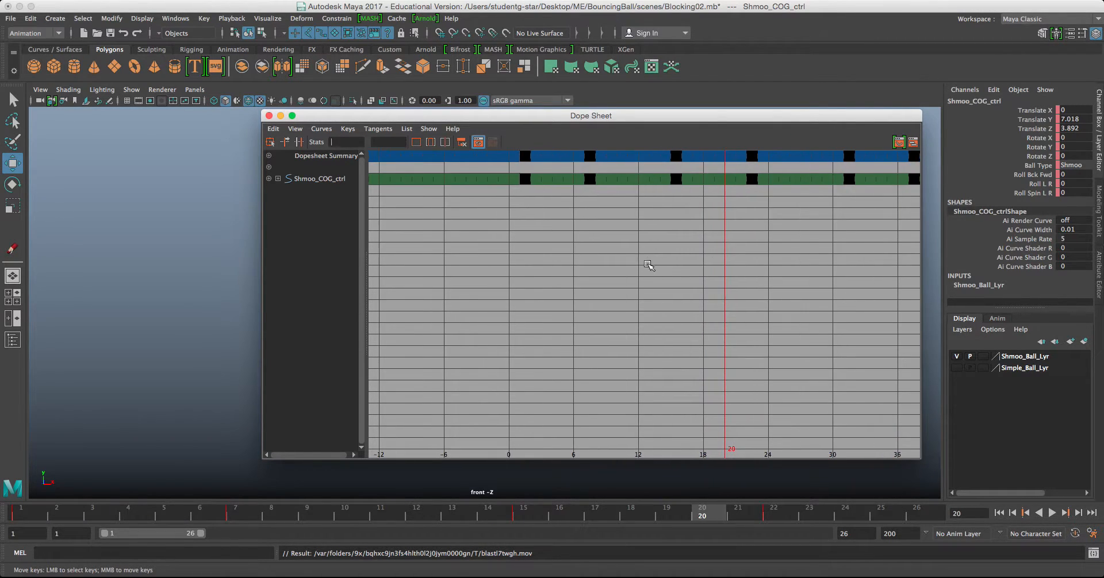
# Step: Select the control's keys at frames 1, 7 and 15 one after another in the Dope Sheet to examine their timing
pyautogui.moveTo(519, 167); pyautogui.dragTo(534, 210)
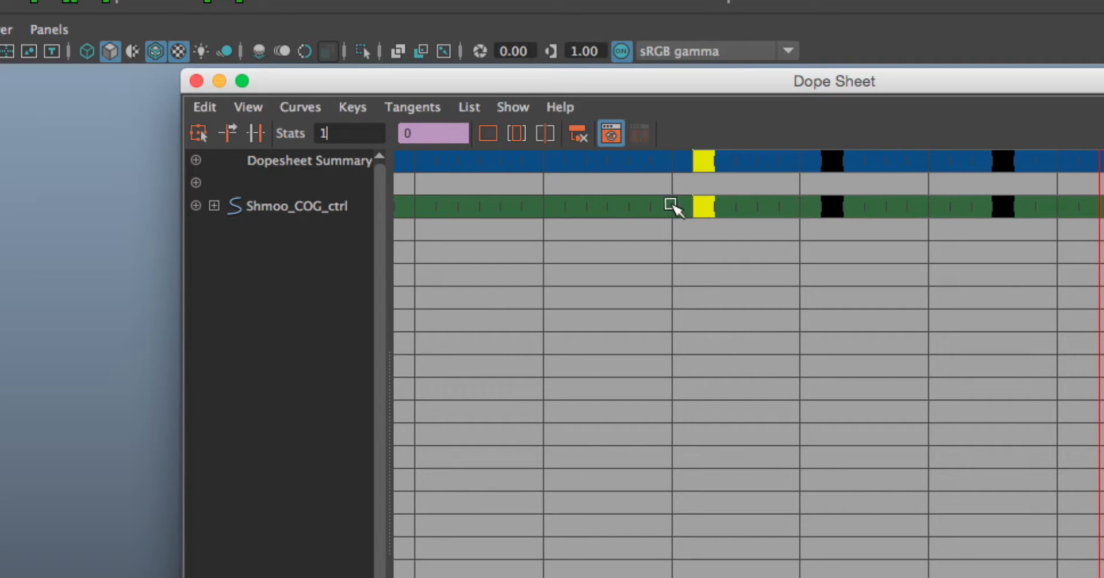
pyautogui.moveTo(816, 183); pyautogui.dragTo(862, 246)
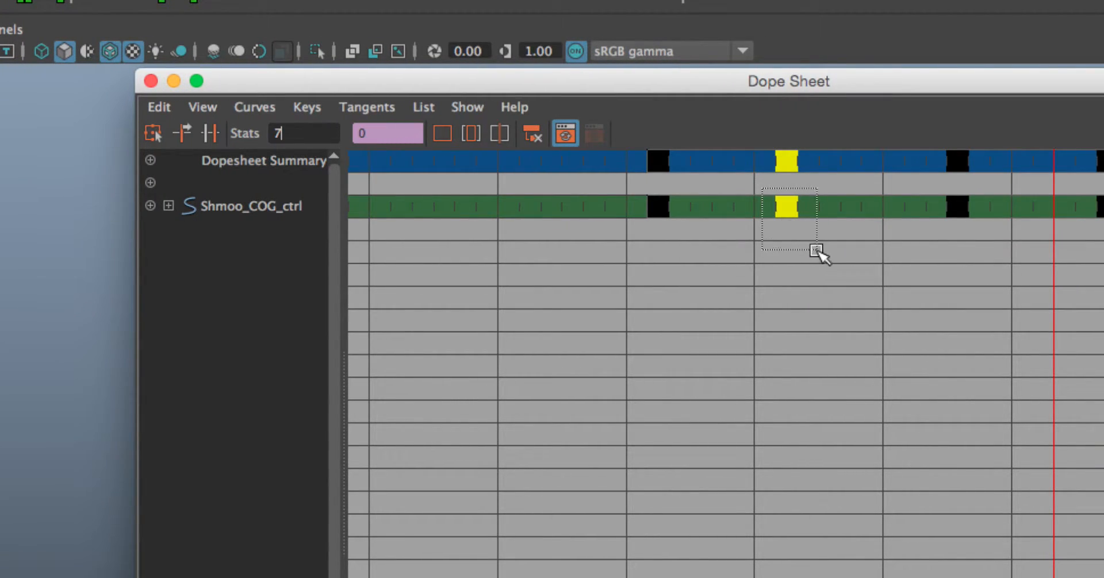
pyautogui.moveTo(926, 195); pyautogui.dragTo(972, 248)
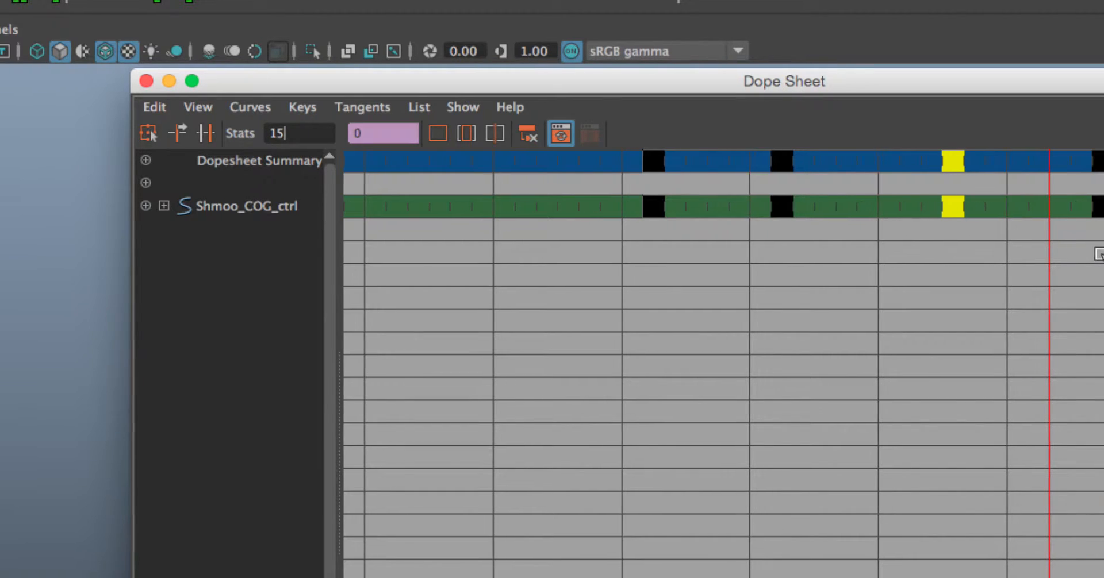
pyautogui.scroll(-10, 954, 262)
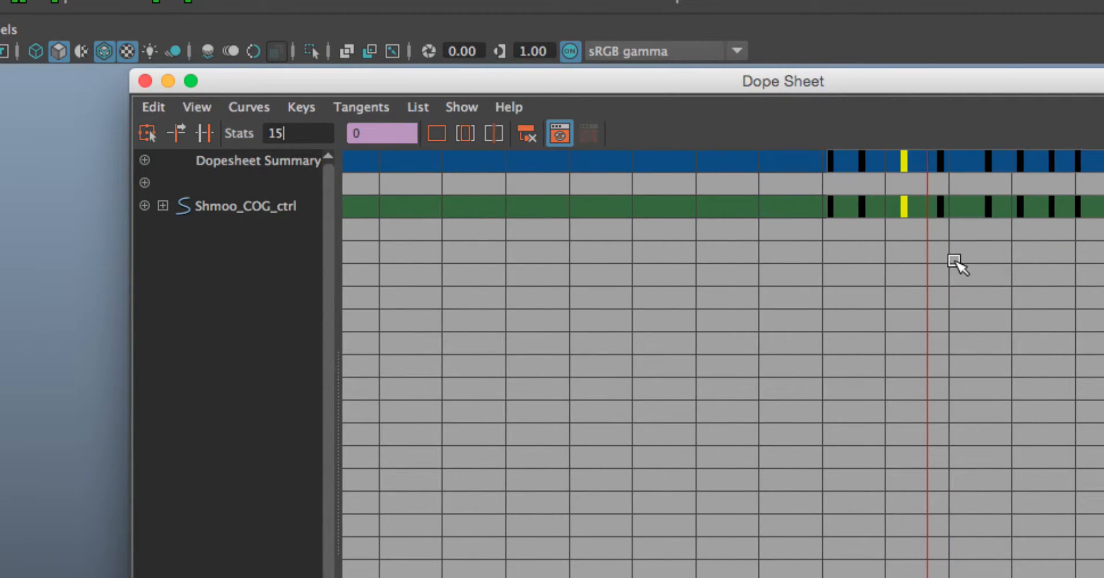
pyautogui.keyDown('alt'); pyautogui.moveTo(955, 262); pyautogui.dragTo(870, 262, button='middle'); pyautogui.keyUp('alt')
pyautogui.scroll(6, 877, 235)
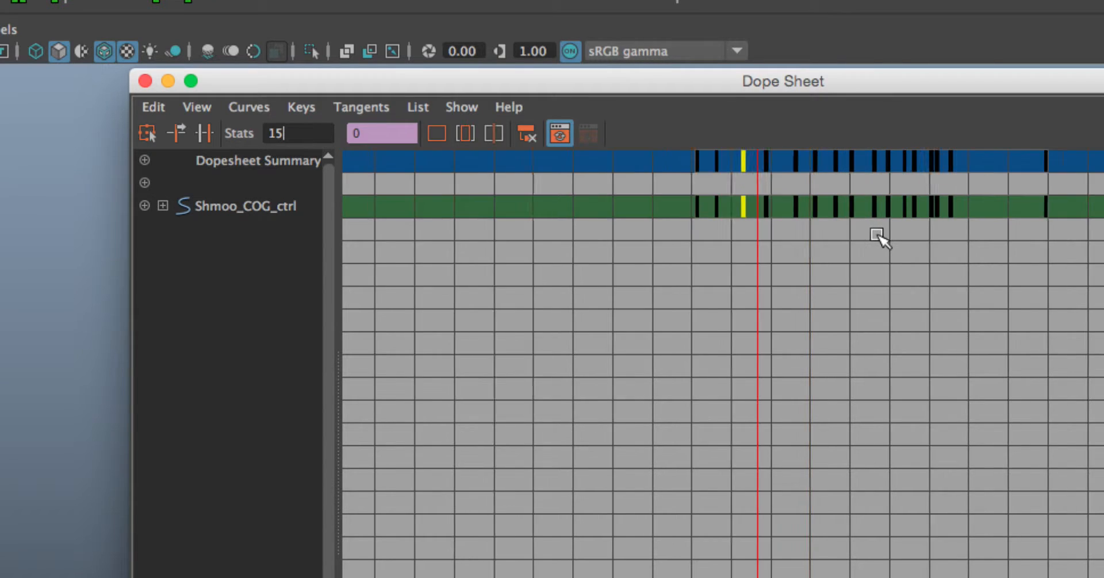
# Step: Box-select groups of keys in the Dope Sheet, ending with only the key at frame 7 selected
pyautogui.moveTo(638, 185); pyautogui.dragTo(1083, 256)
pyautogui.moveTo(504, 184); pyautogui.dragTo(624, 244)
pyautogui.scroll(5, 572, 246)
pyautogui.keyDown('alt'); pyautogui.moveTo(429, 208); pyautogui.dragTo(557, 212, button='middle'); pyautogui.keyUp('alt')
pyautogui.moveTo(472, 190); pyautogui.dragTo(503, 233)
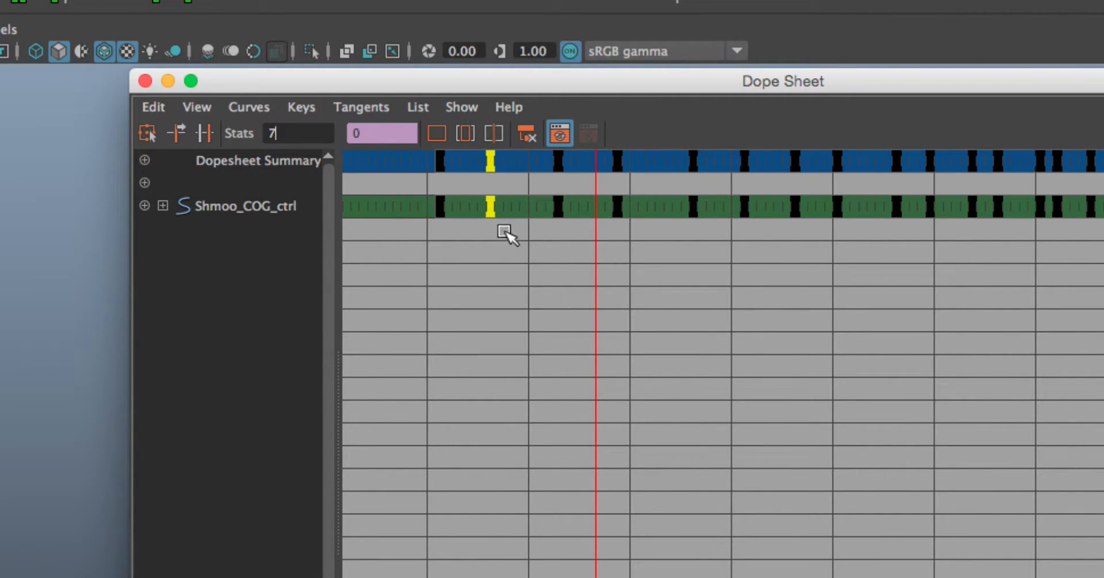
pyautogui.keyDown('alt'); pyautogui.moveTo(485, 215); pyautogui.dragTo(665, 229, button='middle'); pyautogui.keyUp('alt')
pyautogui.scroll(5, 561, 227)
pyautogui.keyDown('alt'); pyautogui.moveTo(545, 233); pyautogui.dragTo(625, 233, button='middle'); pyautogui.keyUp('alt')
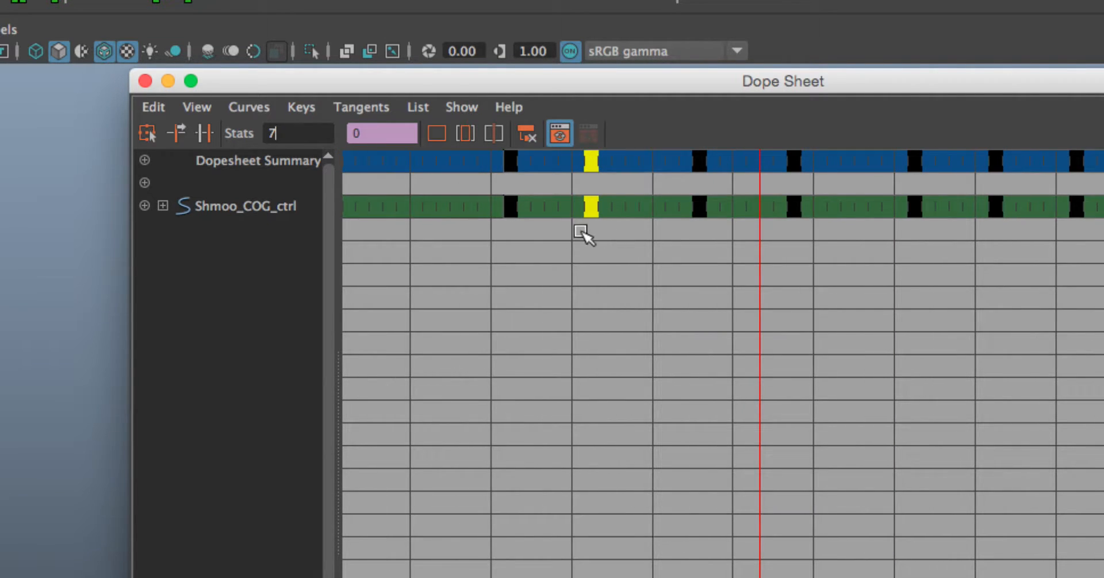
pyautogui.moveTo(565, 179); pyautogui.dragTo(595, 249)
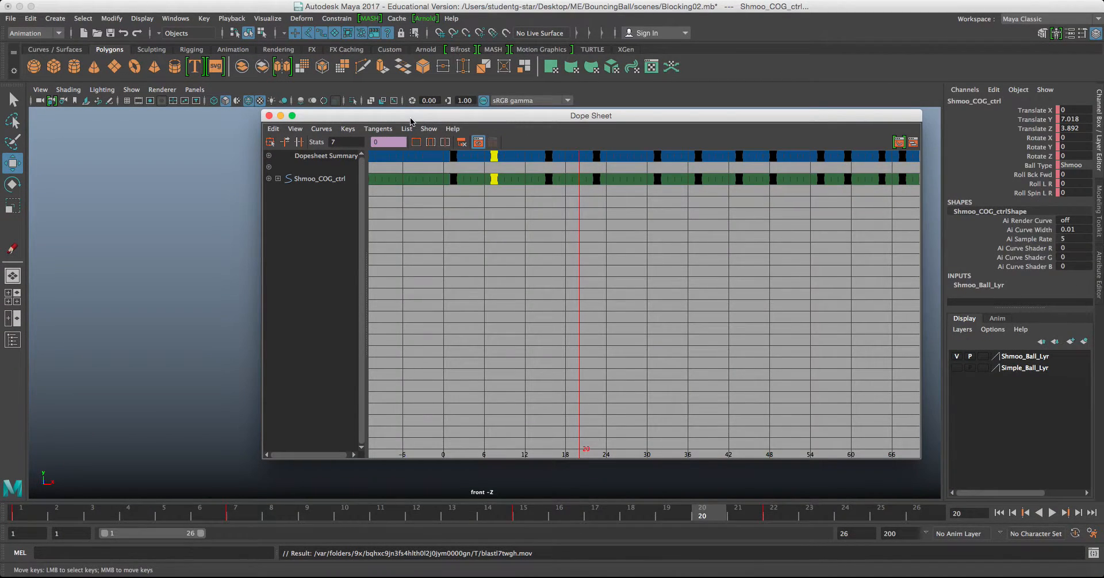
# Step: Move the Dope Sheet clear of the ball and set the current frame to 7
pyautogui.moveTo(410, 120); pyautogui.dragTo(867, 398)
pyautogui.scroll(-1, 338, 354)
pyautogui.keyDown('alt'); pyautogui.moveTo(367, 335); pyautogui.dragTo(358, 299, button='middle'); pyautogui.keyUp('alt')
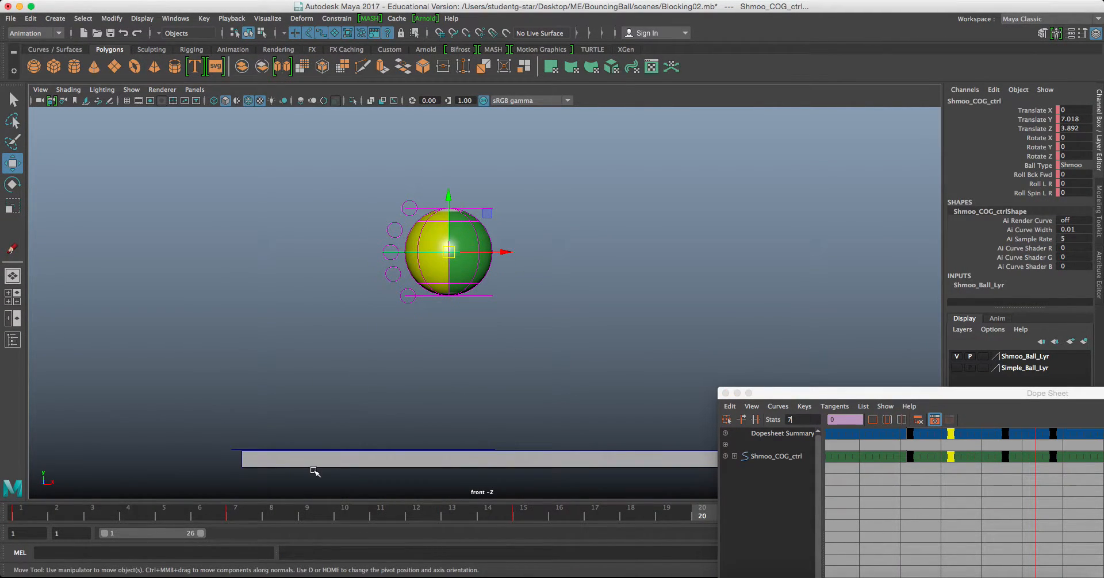
pyautogui.moveTo(227, 518)
pyautogui.mouseDown()
pyautogui.moveTo(23, 514)
pyautogui.moveTo(213, 525)
pyautogui.moveTo(236, 511)
pyautogui.moveTo(352, 512)
pyautogui.moveTo(395, 529)
pyautogui.moveTo(239, 519)
pyautogui.mouseUp()
# Step: Bring the Dope Sheet next to the ball and shift the selected frame 7 key to frame 5
pyautogui.moveTo(794, 398); pyautogui.dragTo(547, 154)
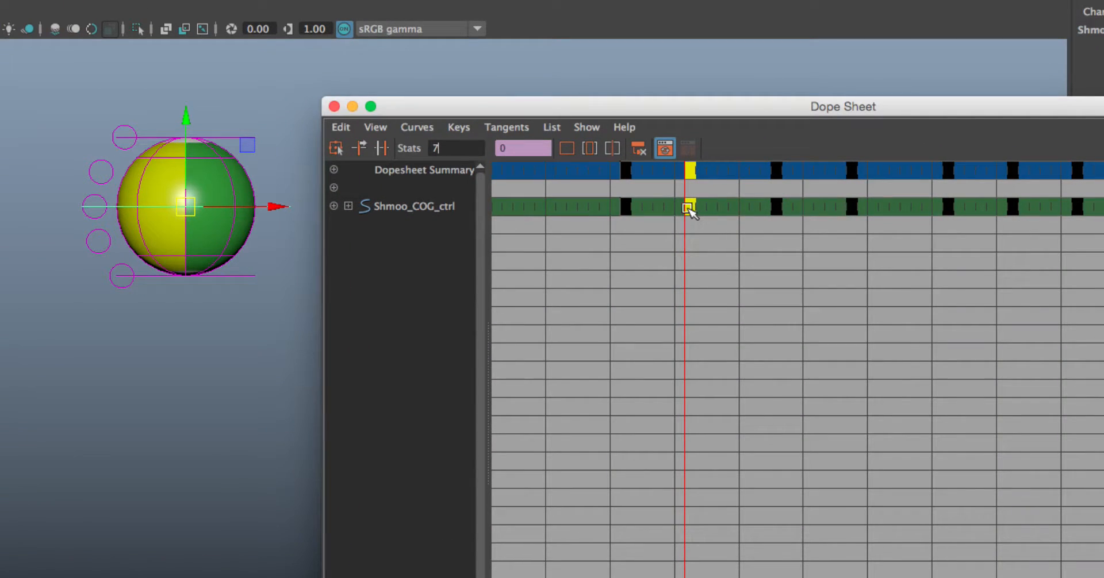
pyautogui.scroll(10, 693, 209)
pyautogui.scroll(-9, 693, 209)
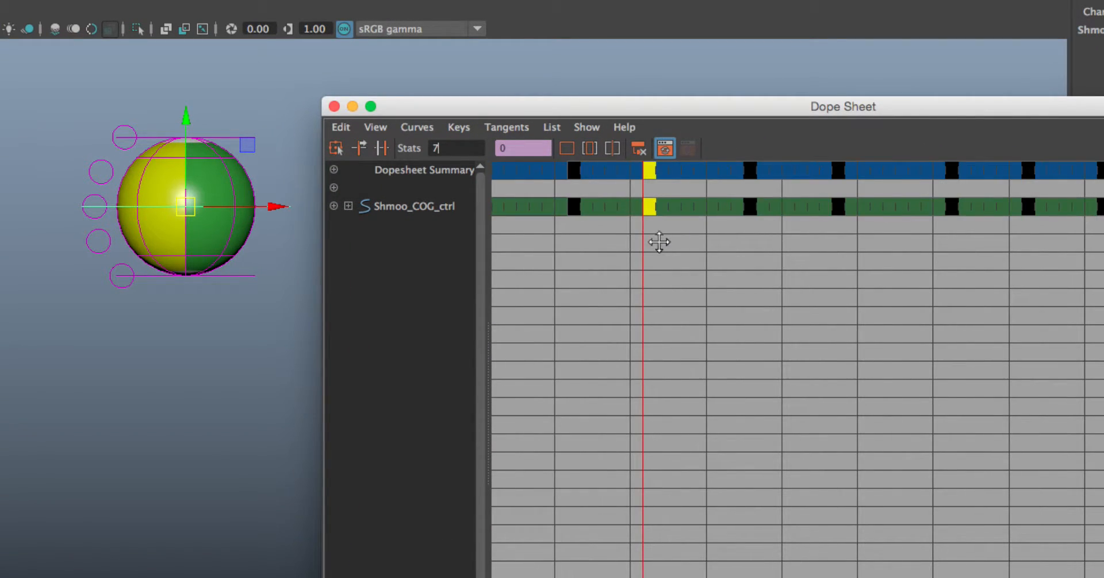
pyautogui.keyDown('alt'); pyautogui.moveTo(658, 244); pyautogui.dragTo(731, 253, button='middle'); pyautogui.keyUp('alt')
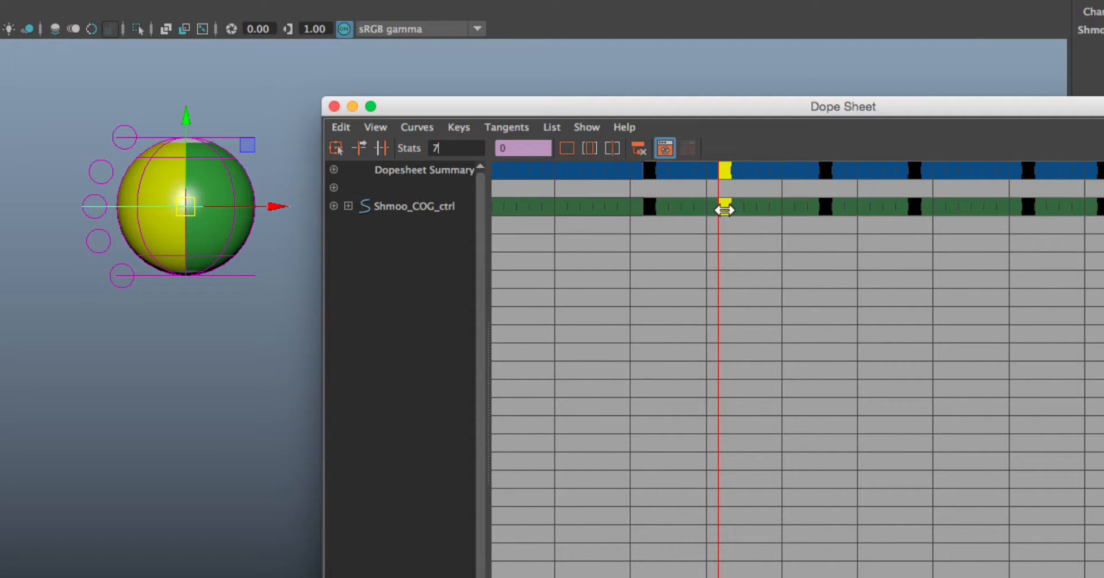
pyautogui.moveTo(720, 212); pyautogui.dragTo(705, 214, button='middle')
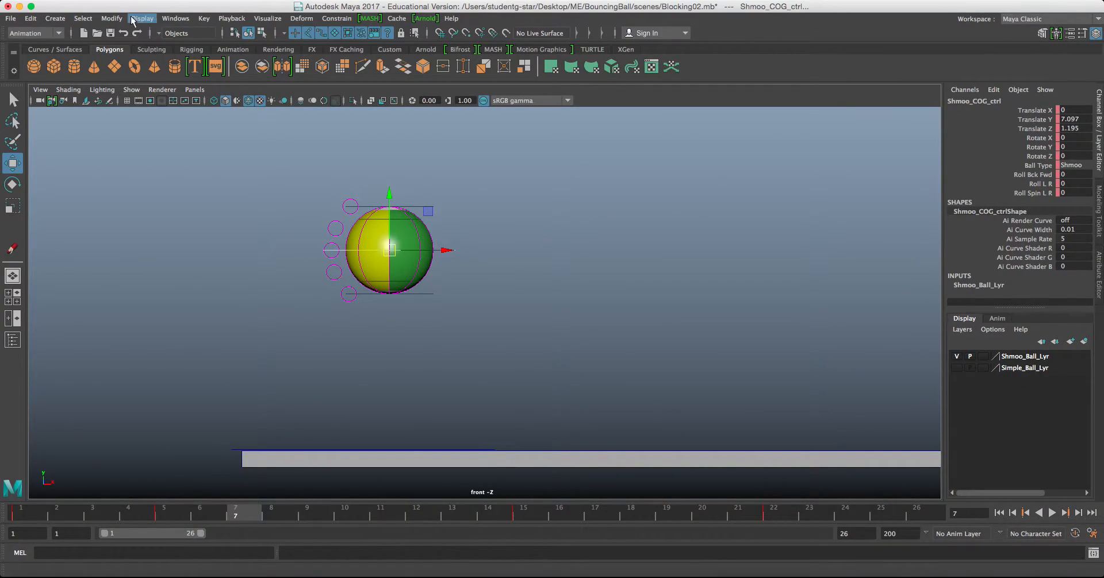
# Step: Create a playblast of the retimed bounce, play the movie, and close it
pyautogui.click(172, 18)
pyautogui.click(212, 164)
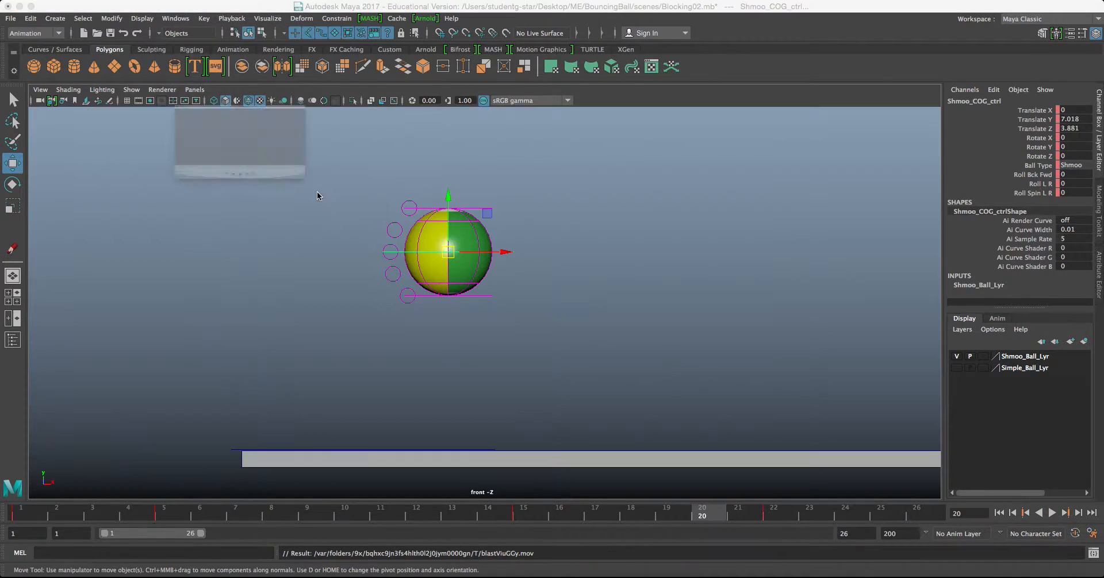
pyautogui.click(246, 256)
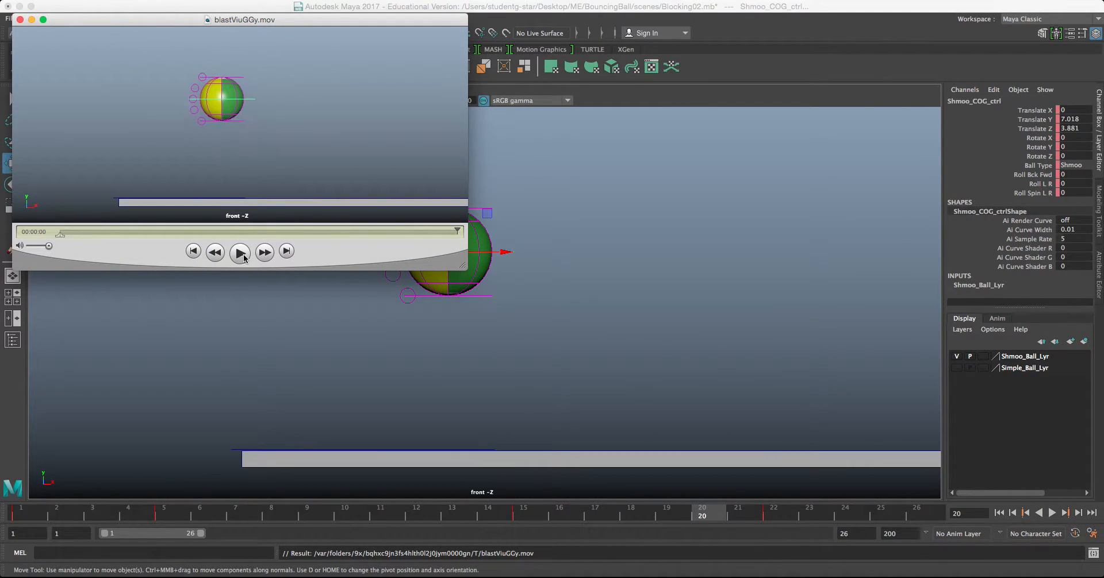
pyautogui.click(242, 258)
pyautogui.click(20, 20)
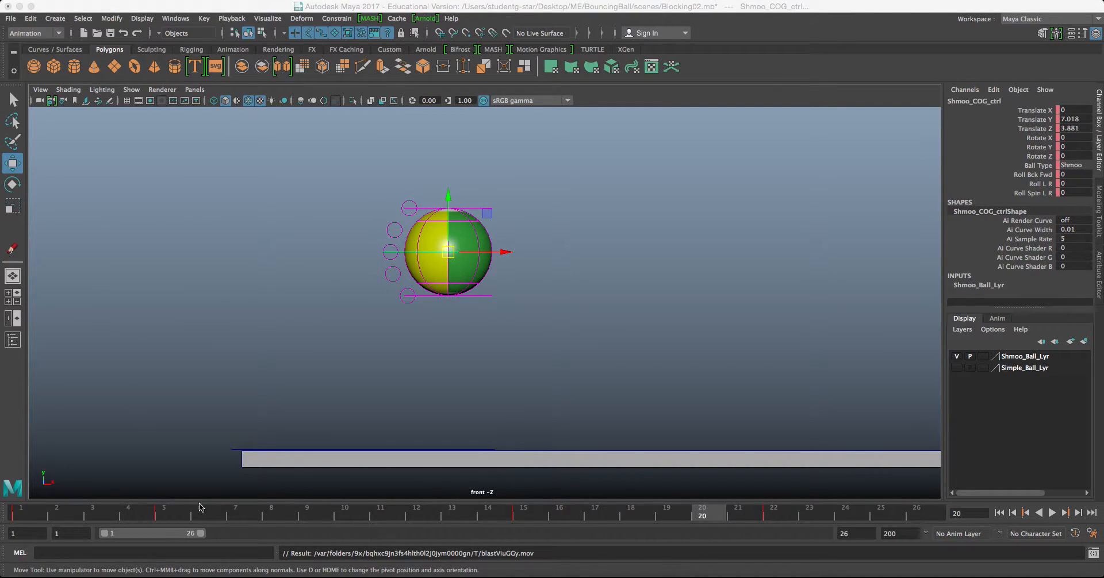
# Step: Go to frame 5, reopen the Dope Sheet, and shift the frame 5 key to frame 6
pyautogui.click(161, 518)
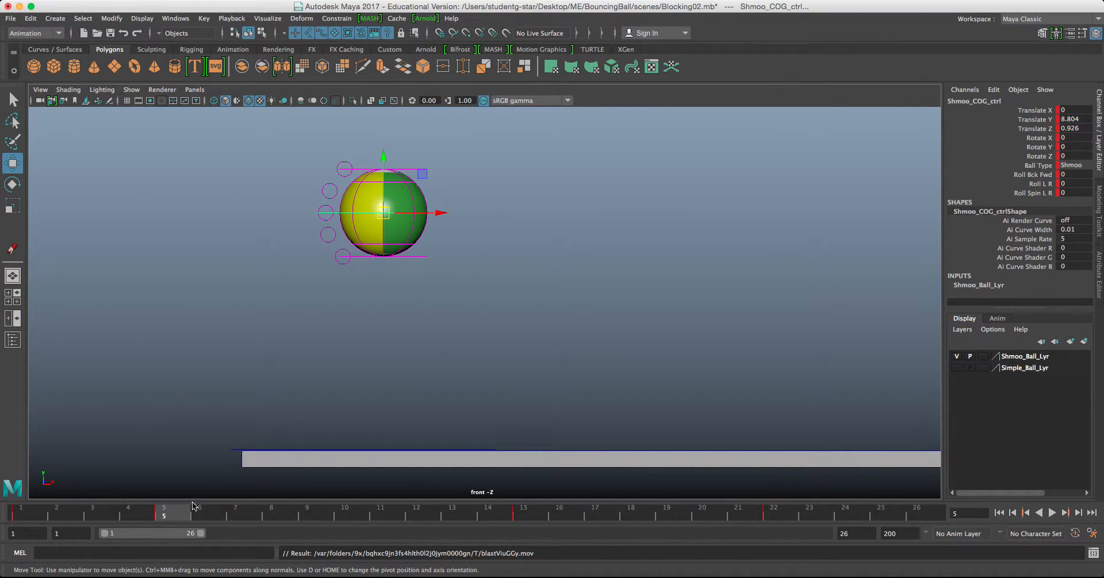
pyautogui.click(176, 19)
pyautogui.moveTo(197, 85)
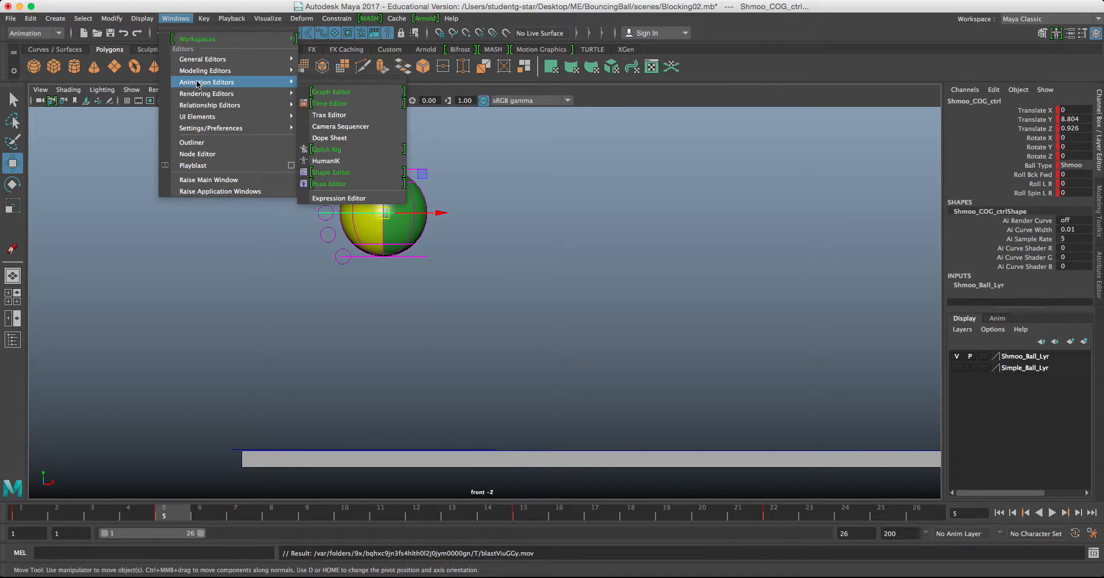
pyautogui.click(330, 138)
pyautogui.moveTo(685, 234); pyautogui.dragTo(691, 235)
pyautogui.moveTo(715, 172); pyautogui.dragTo(744, 109)
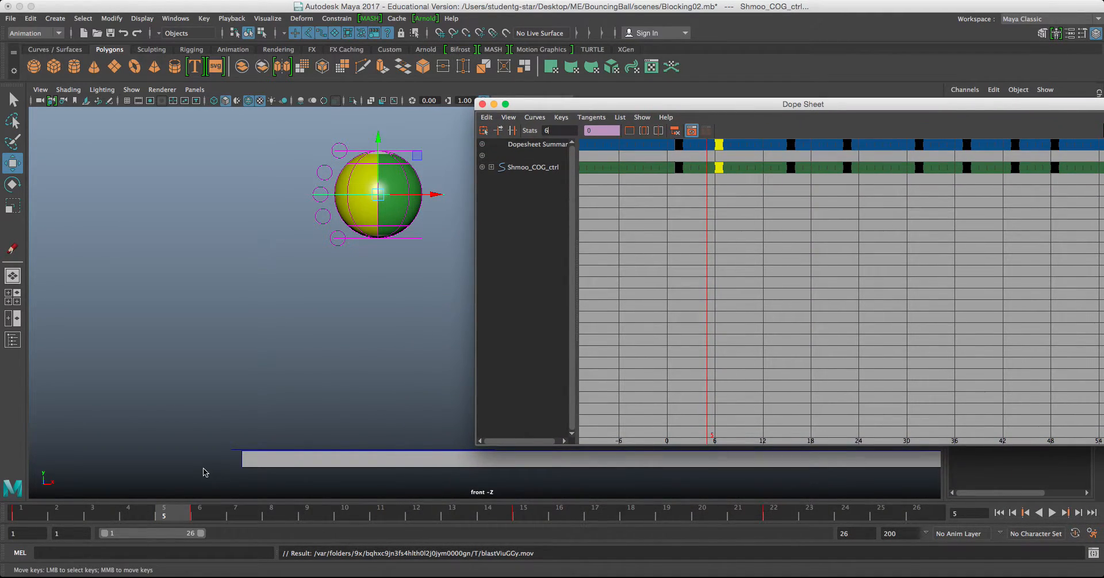
# Step: Check the ball's pose at frames 6 and 15, play the animation, and scrub back to frame 1
pyautogui.click(195, 516)
pyautogui.click(524, 517)
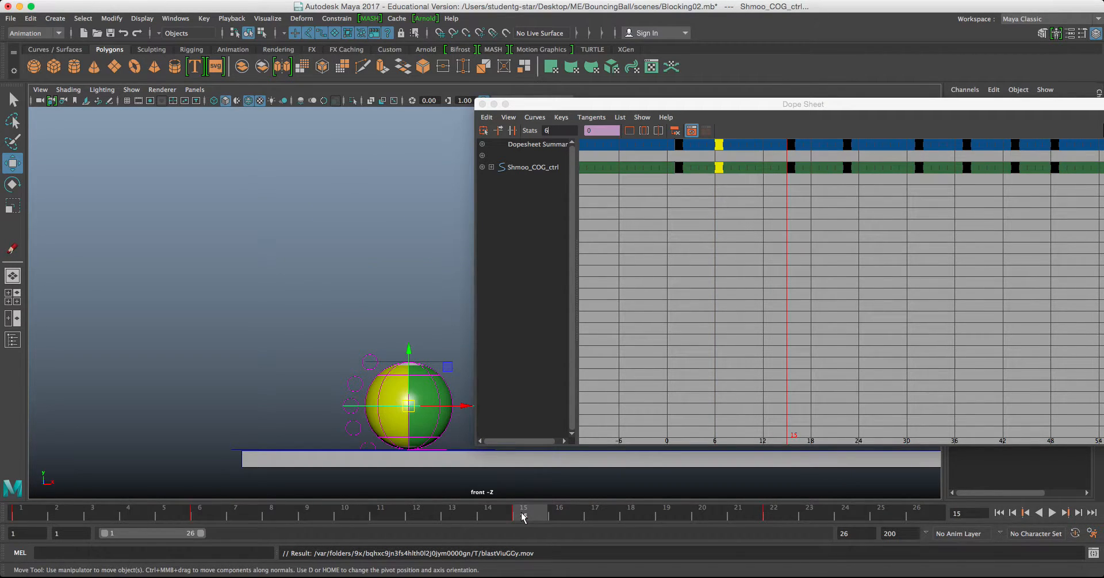
pyautogui.hotkey('alt', 'v')
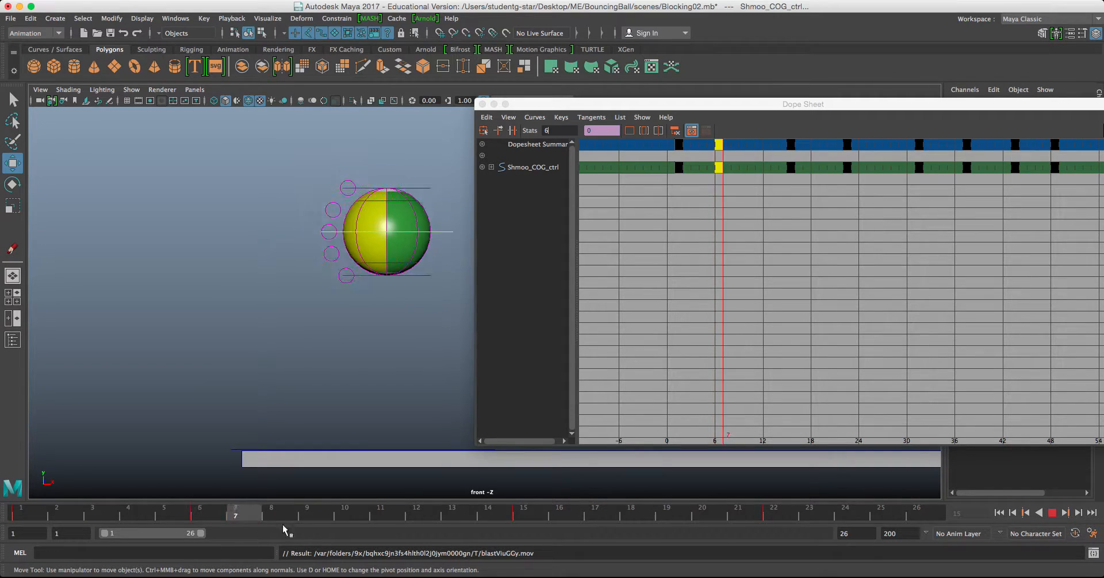
pyautogui.moveTo(518, 512); pyautogui.dragTo(22, 508)
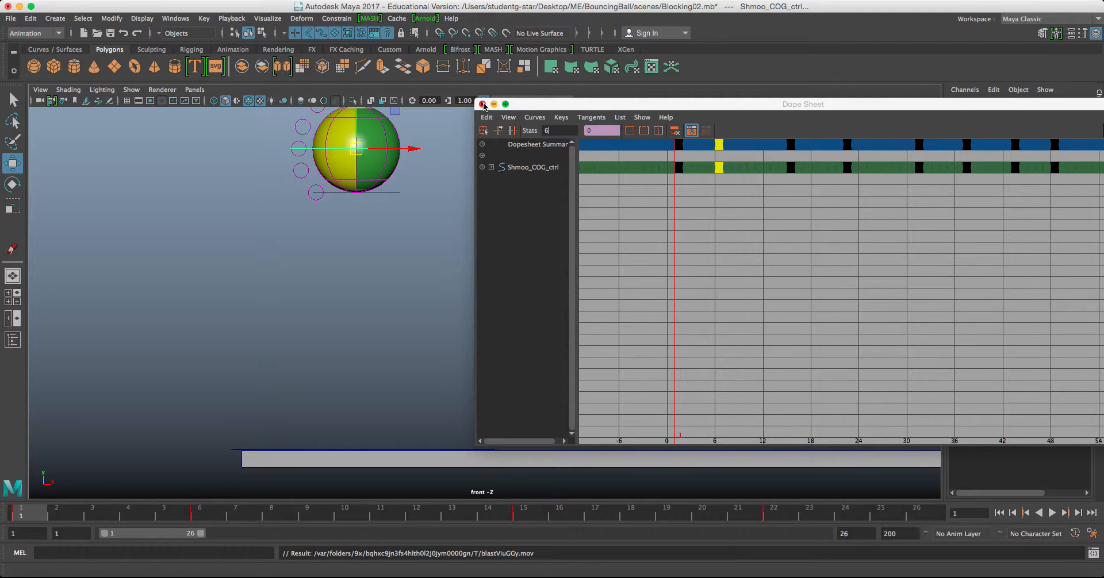
# Step: Close the Dope Sheet, select the ball geometry, and create an animation snapshot of it
pyautogui.click(482, 104)
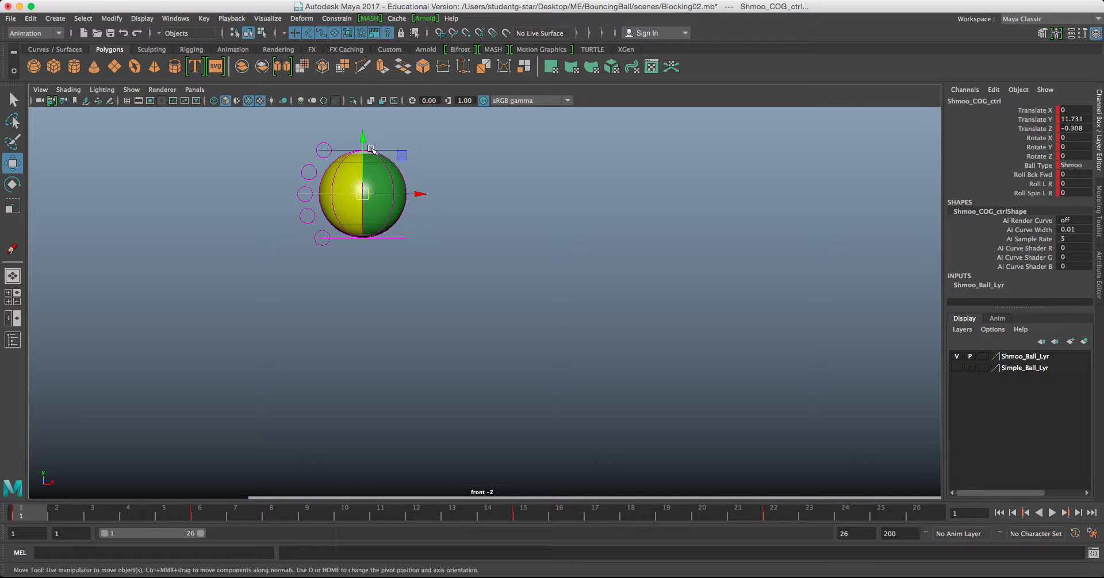
pyautogui.click(380, 195)
pyautogui.keyDown('alt'); pyautogui.moveTo(379, 196); pyautogui.dragTo(388, 199, button='middle'); pyautogui.keyUp('alt')
pyautogui.click(268, 18)
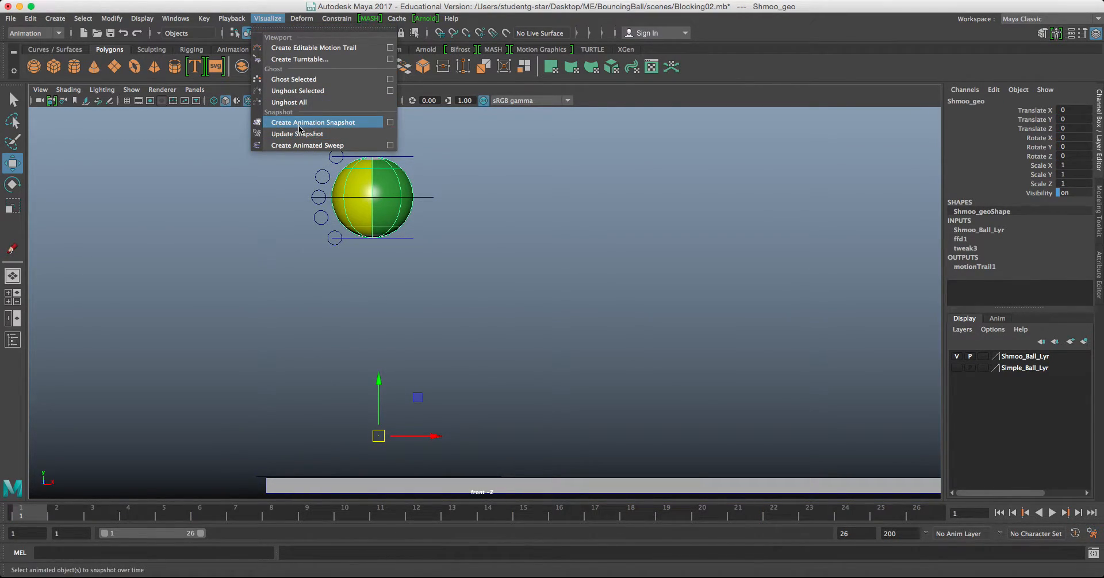
pyautogui.click(299, 122)
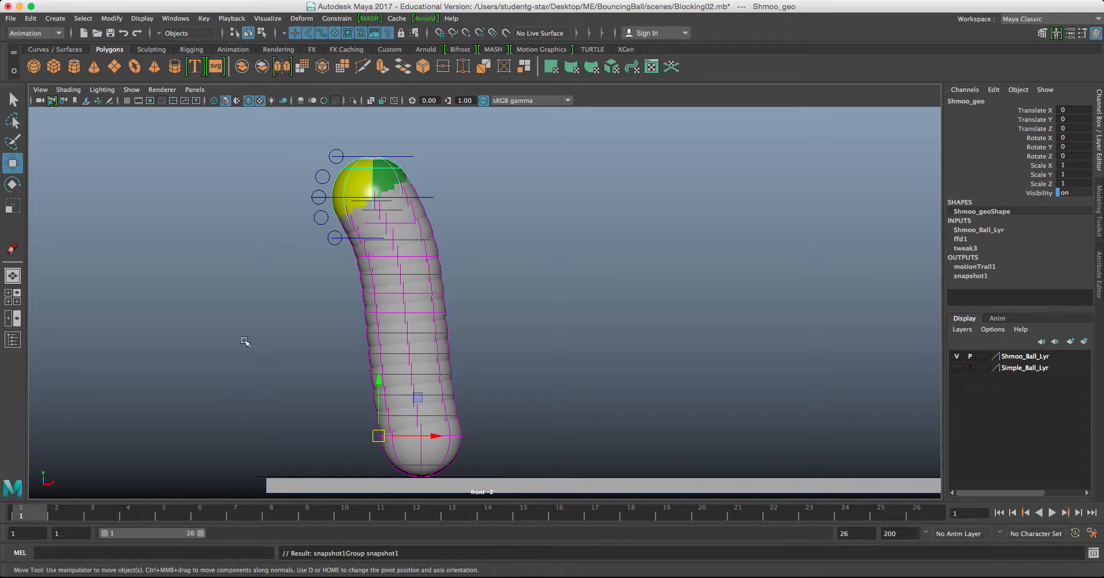
# Step: Raise the centre-of-gravity control to Translate Y about 13.1 and Z about -0.87 at frame 1, and to Y about 9.45 at frame 6
pyautogui.click(337, 196)
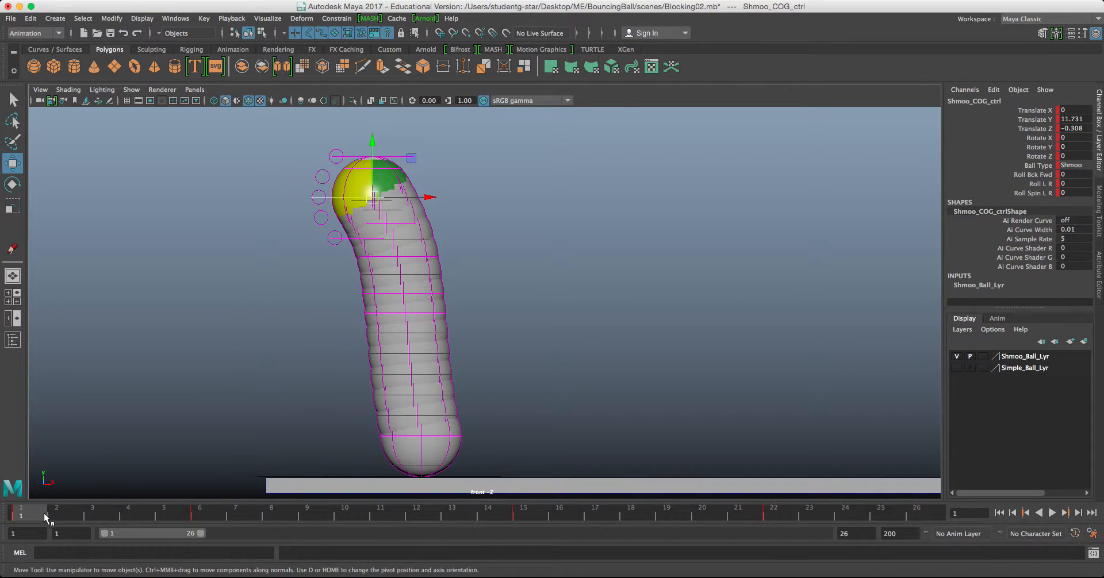
pyautogui.moveTo(371, 192); pyautogui.dragTo(361, 169)
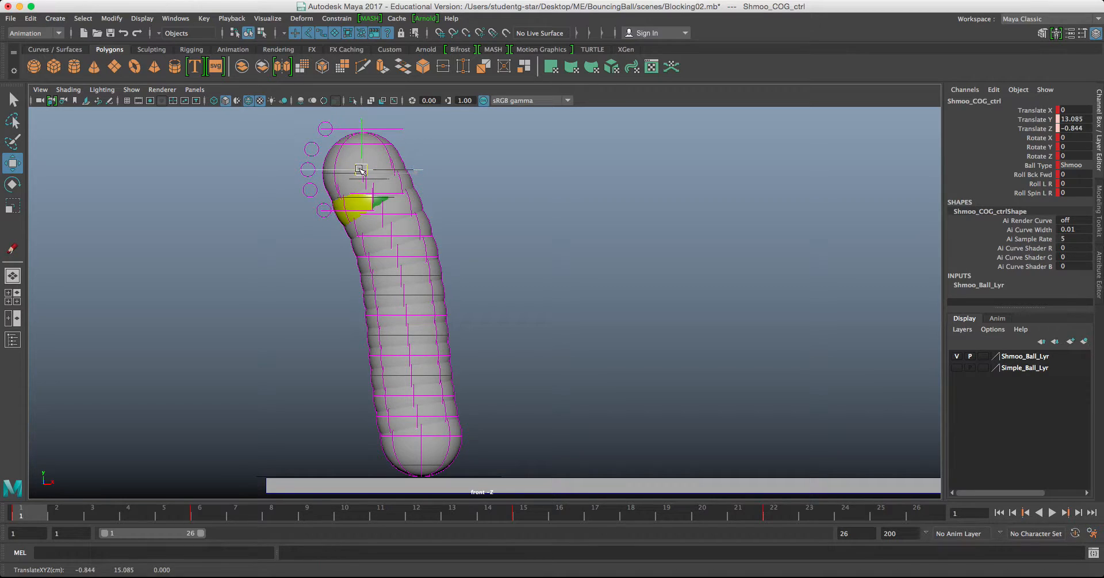
pyautogui.click(199, 506)
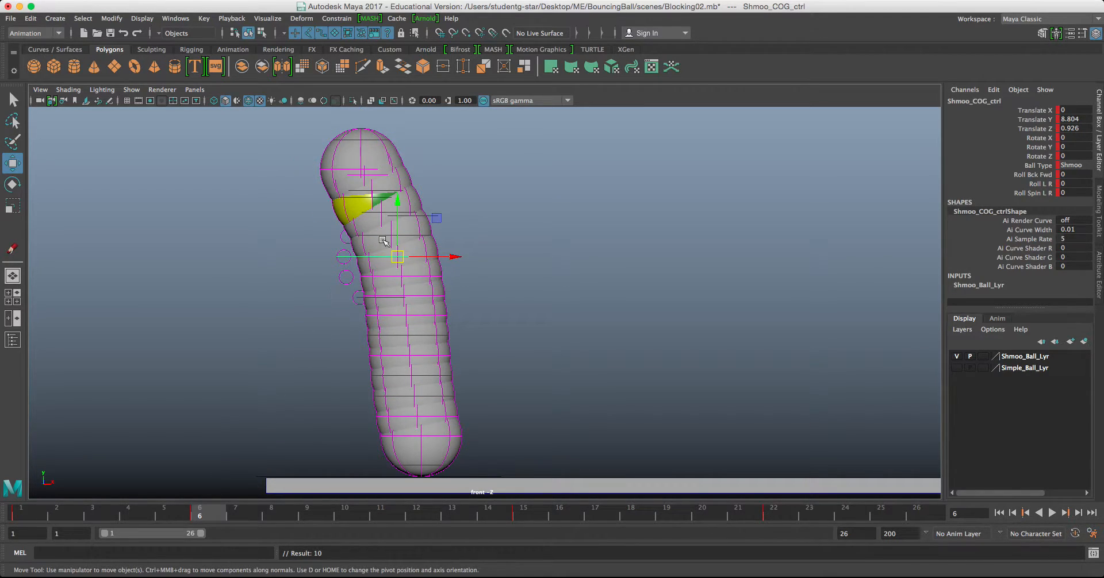
pyautogui.moveTo(398, 257); pyautogui.dragTo(399, 244)
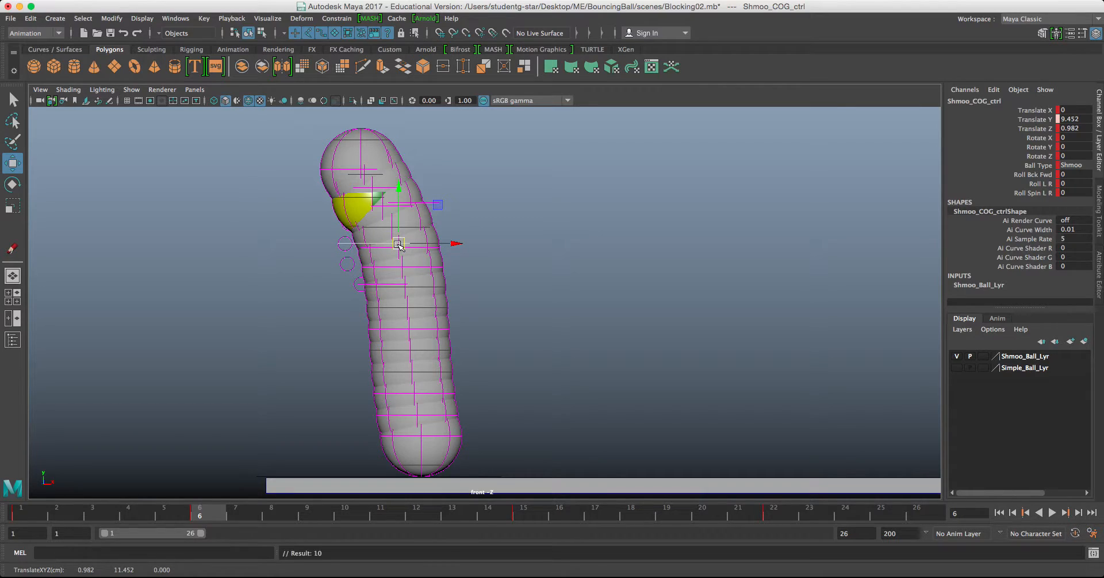
# Step: Compare the spacing around frame 7, then reposition the centre-of-gravity control at frame 6 to Translate Y 9.876 and Z 0.559
pyautogui.click(361, 218)
pyautogui.moveTo(171, 517); pyautogui.dragTo(232, 506)
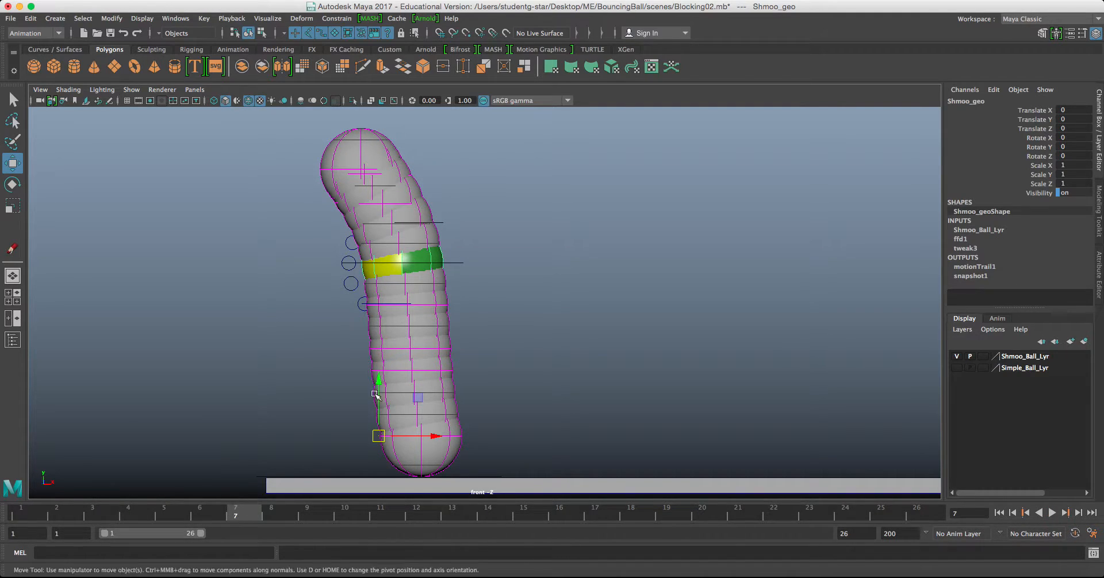
pyautogui.click(458, 262)
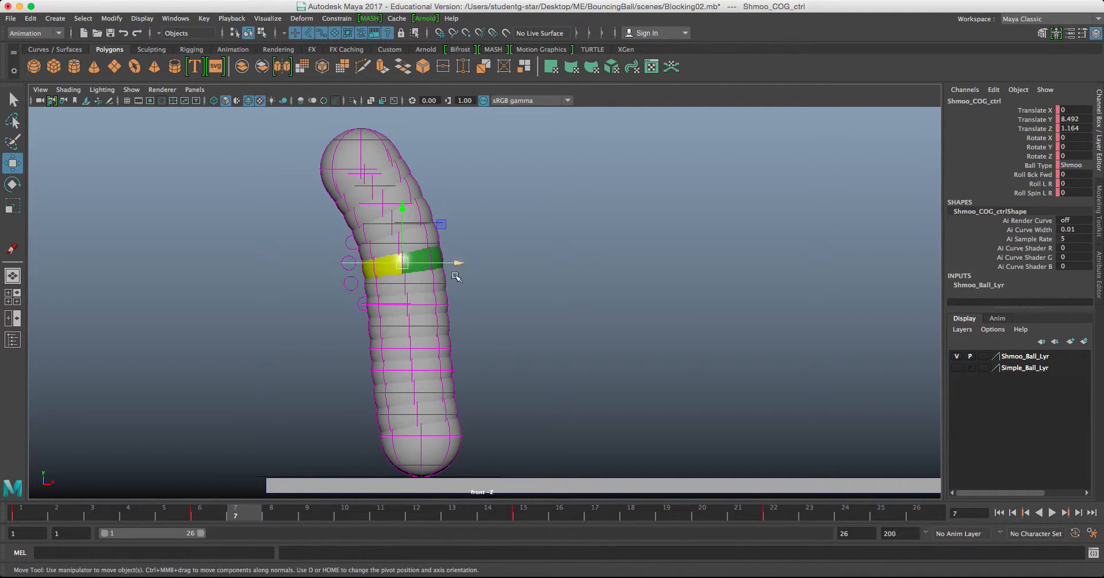
pyautogui.click(213, 513)
pyautogui.moveTo(401, 251); pyautogui.dragTo(390, 236)
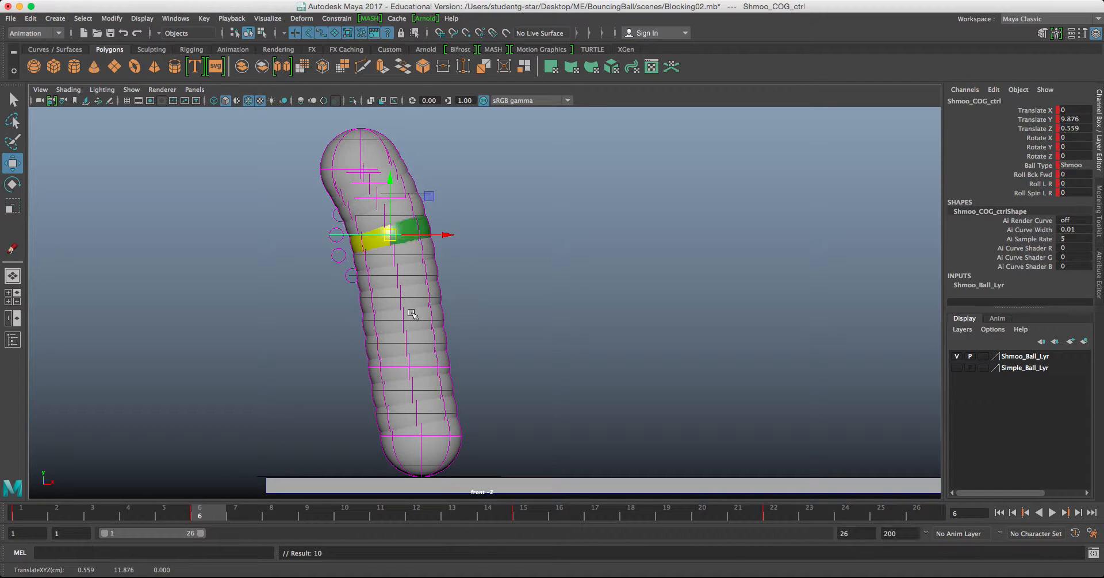
# Step: Select the parent group of the snapshot meshes and delete it
pyautogui.click(422, 325)
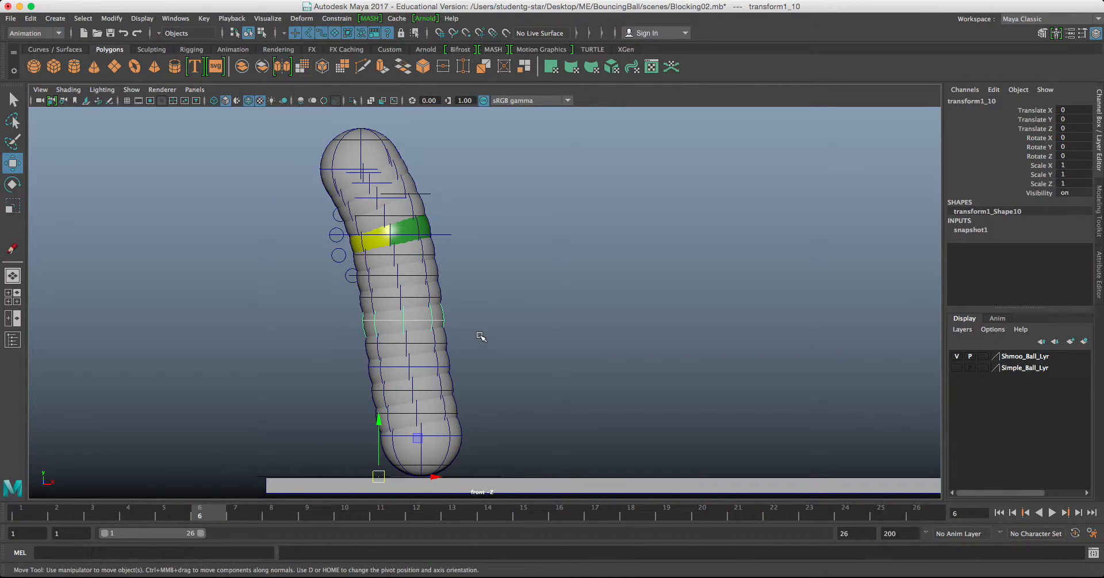
pyautogui.press('Up')
pyautogui.press('Delete')
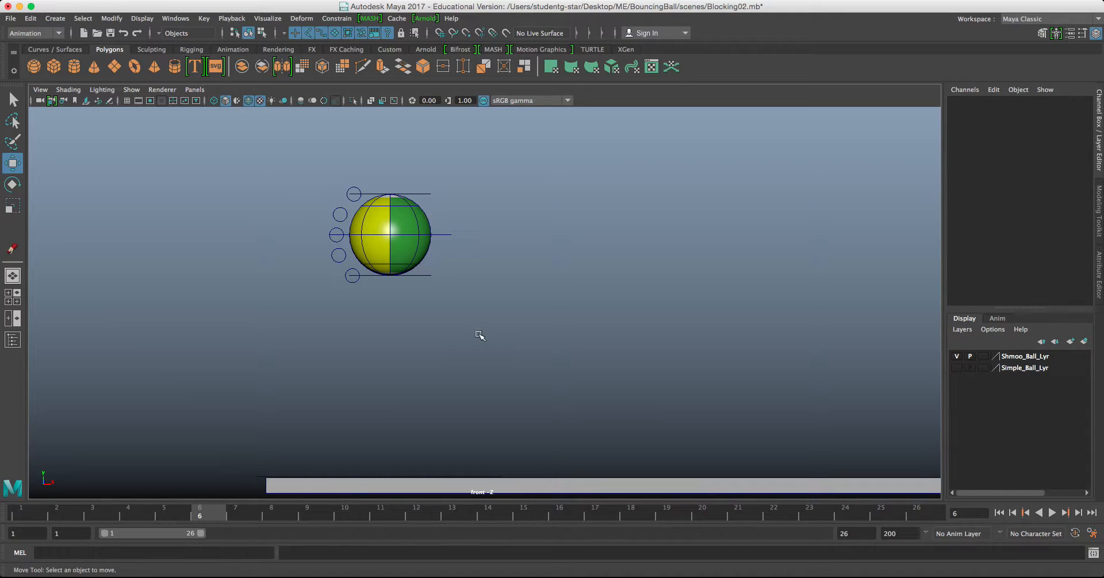
# Step: Reselect the centre-of-gravity control, create a playblast of the respaced fall, replay the movie, and close it
pyautogui.click(436, 235)
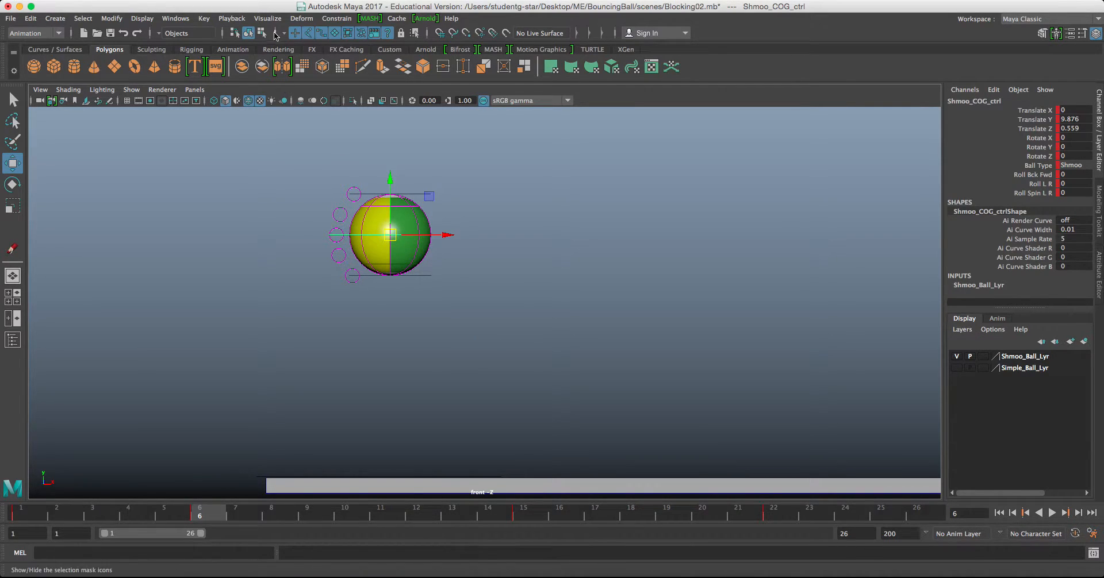
pyautogui.click(176, 18)
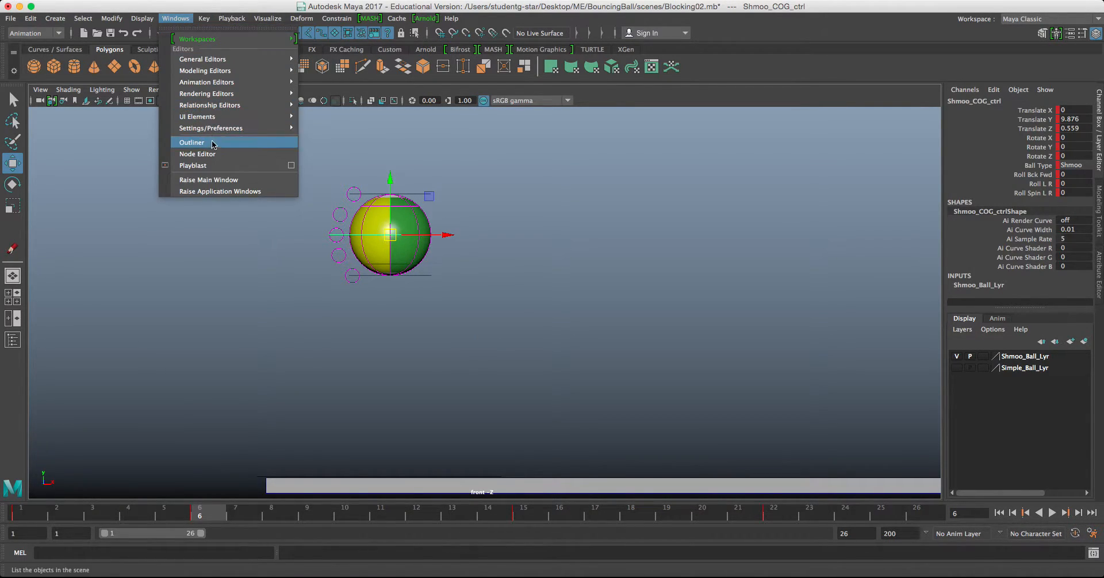
pyautogui.click(215, 166)
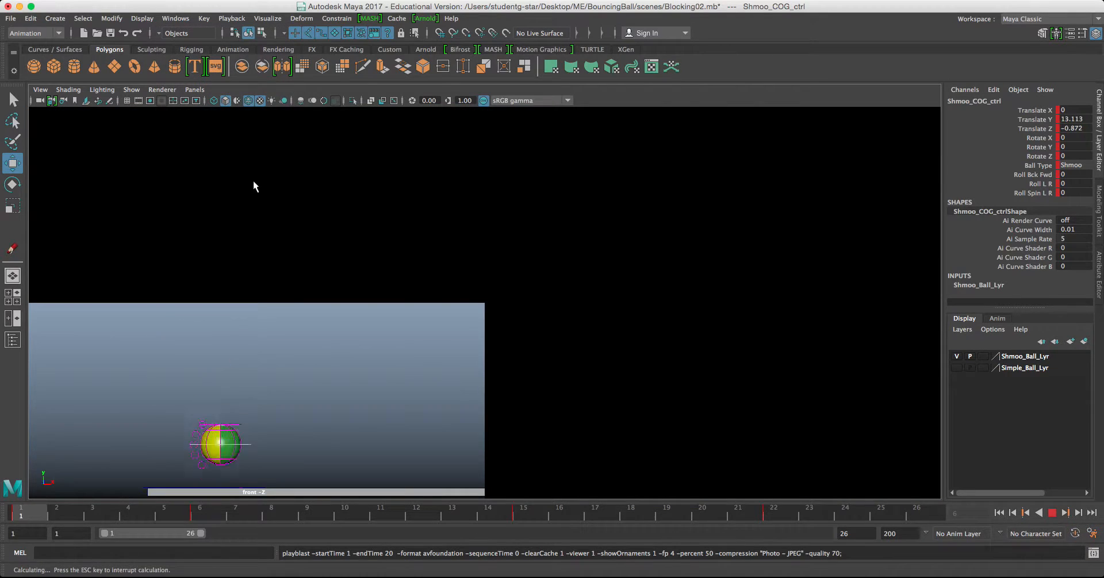
pyautogui.click(236, 257)
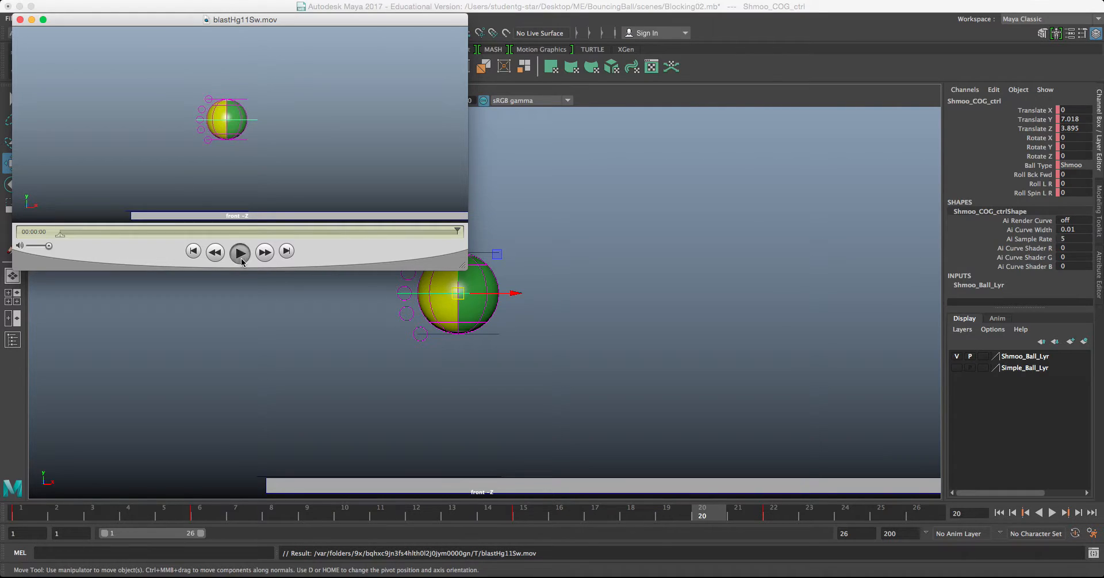
pyautogui.click(239, 253)
pyautogui.click(241, 260)
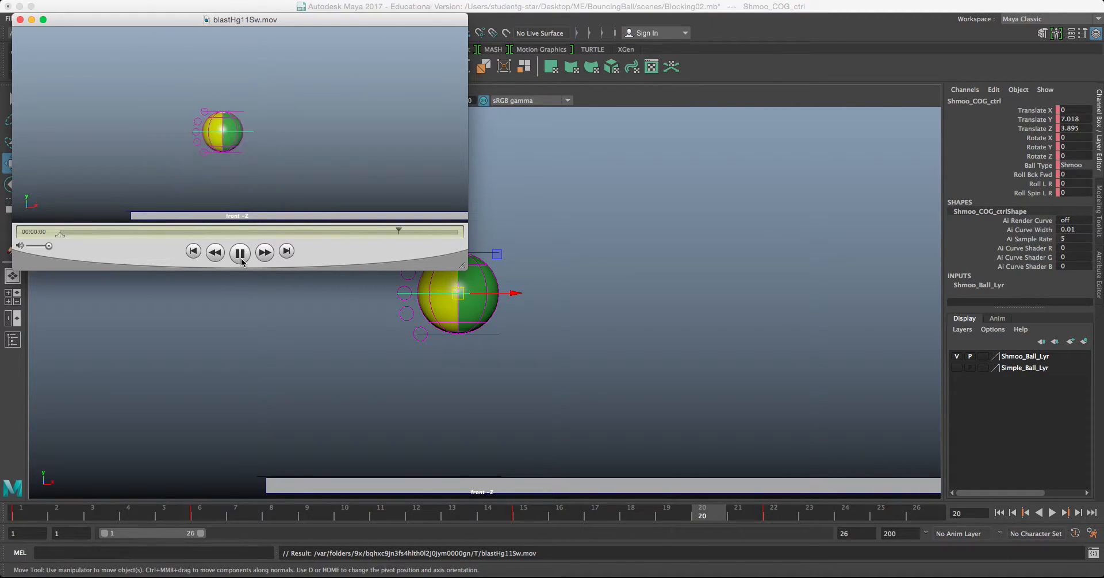
pyautogui.click(241, 260)
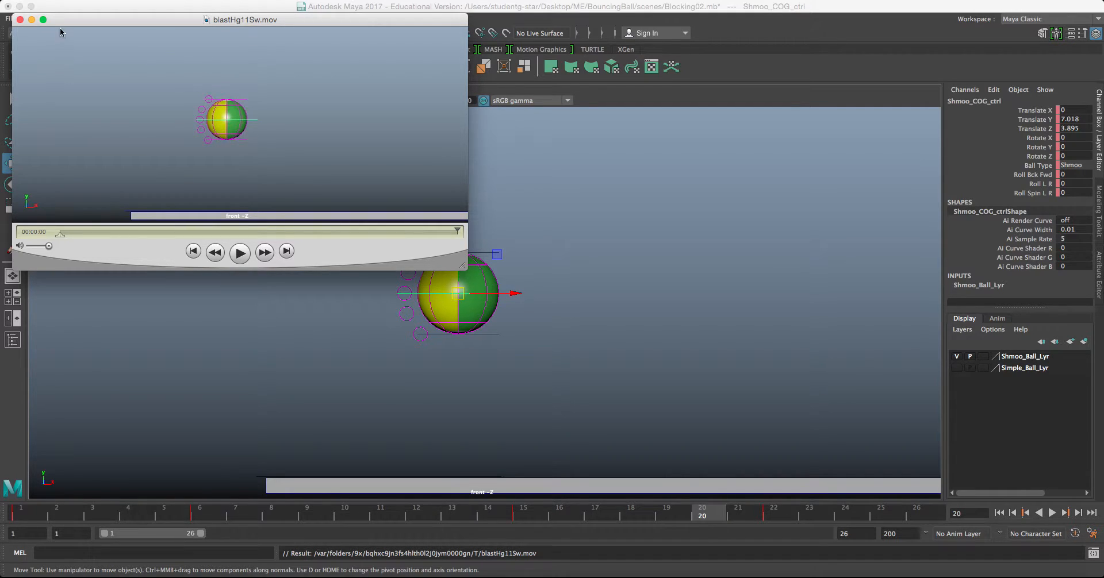
pyautogui.click(20, 20)
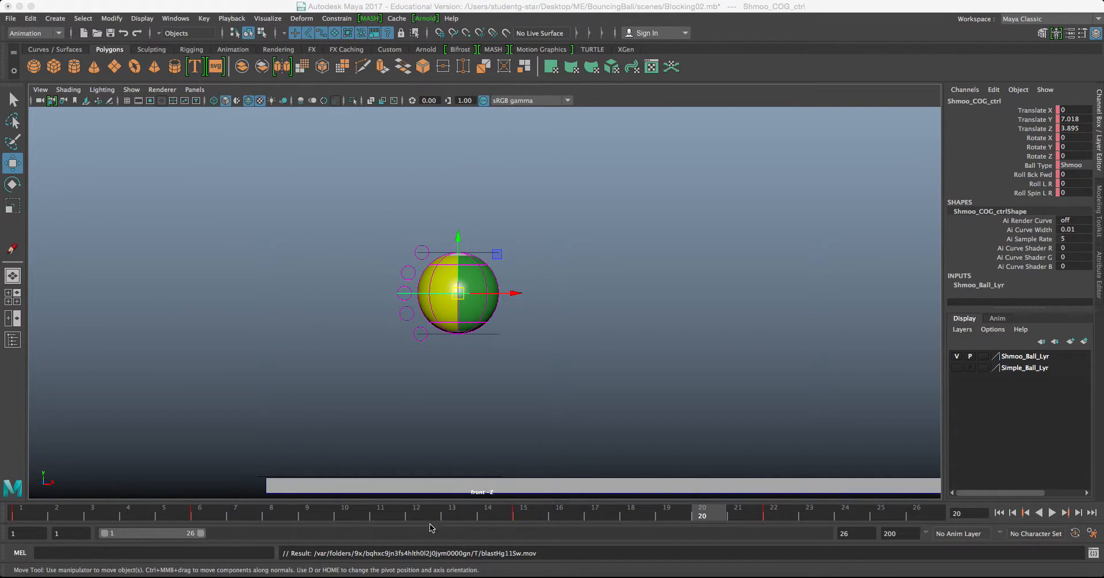
# Step: Play the animation in the viewport, stop at frame 6, and extend the playback range to frame 91
pyautogui.click(516, 521)
pyautogui.hotkey('alt', 'v')
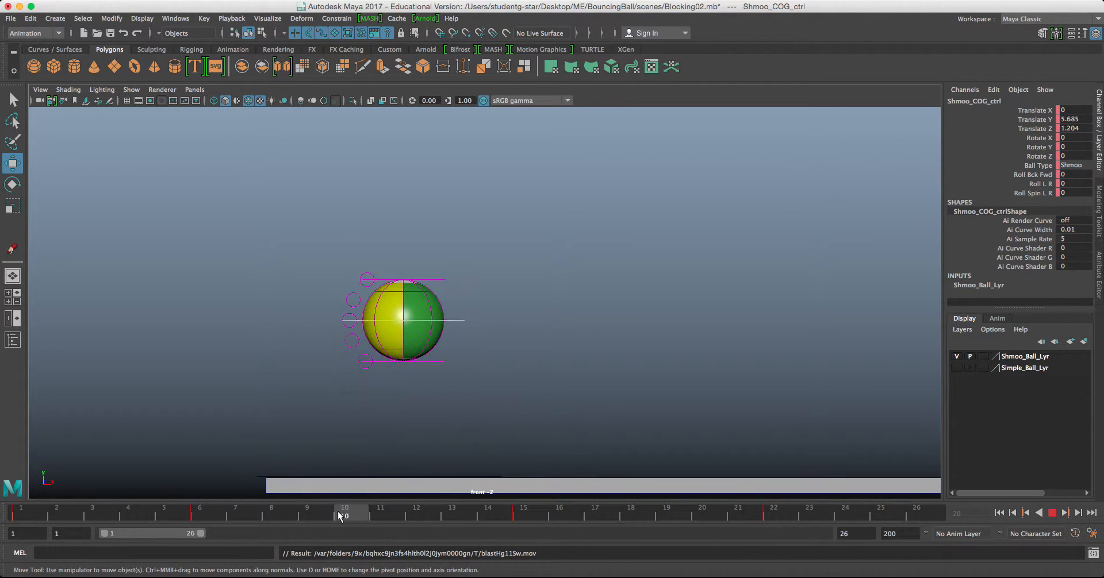
pyautogui.click(204, 510)
pyautogui.moveTo(201, 534); pyautogui.dragTo(438, 551)
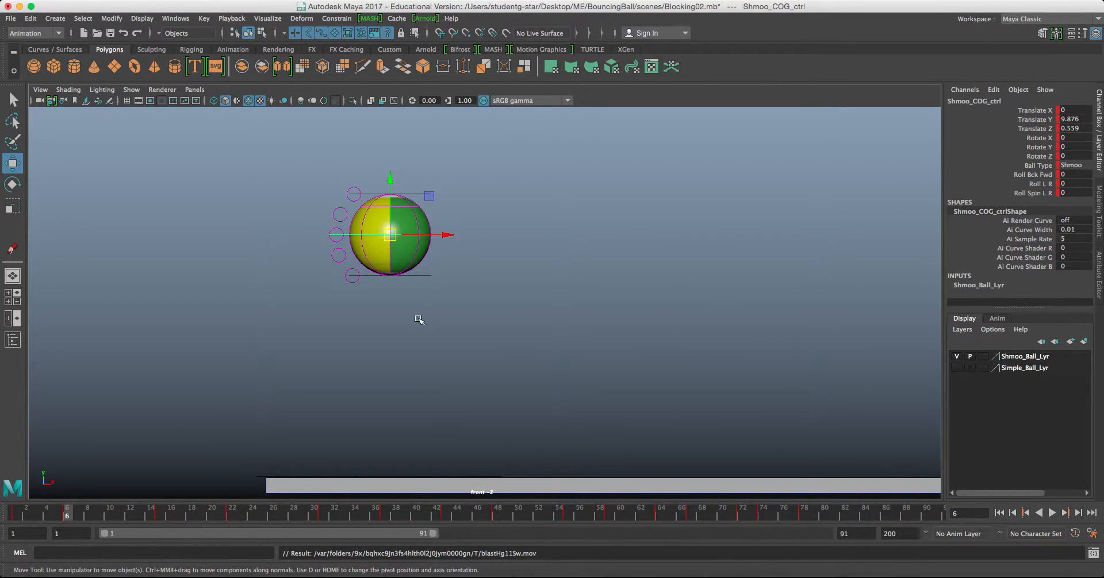
# Step: Open the Dope Sheet over the viewport and frame all of the control's keys
pyautogui.click(176, 19)
pyautogui.moveTo(188, 82)
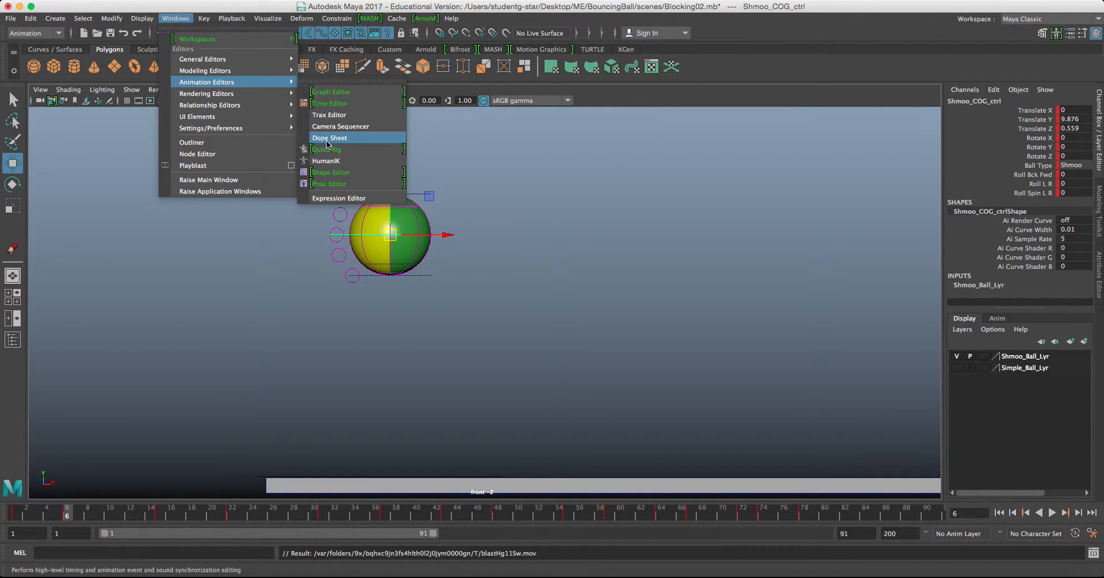
pyautogui.click(328, 138)
pyautogui.moveTo(543, 118); pyautogui.dragTo(342, 158)
pyautogui.moveTo(421, 157); pyautogui.dragTo(372, 148)
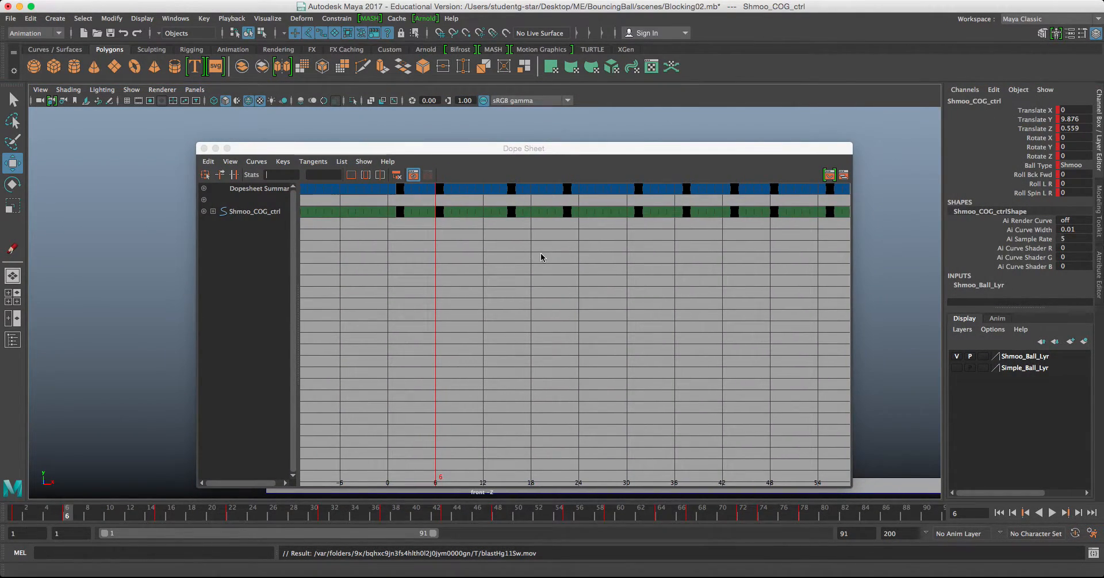
pyautogui.click(520, 262)
pyautogui.press('a')
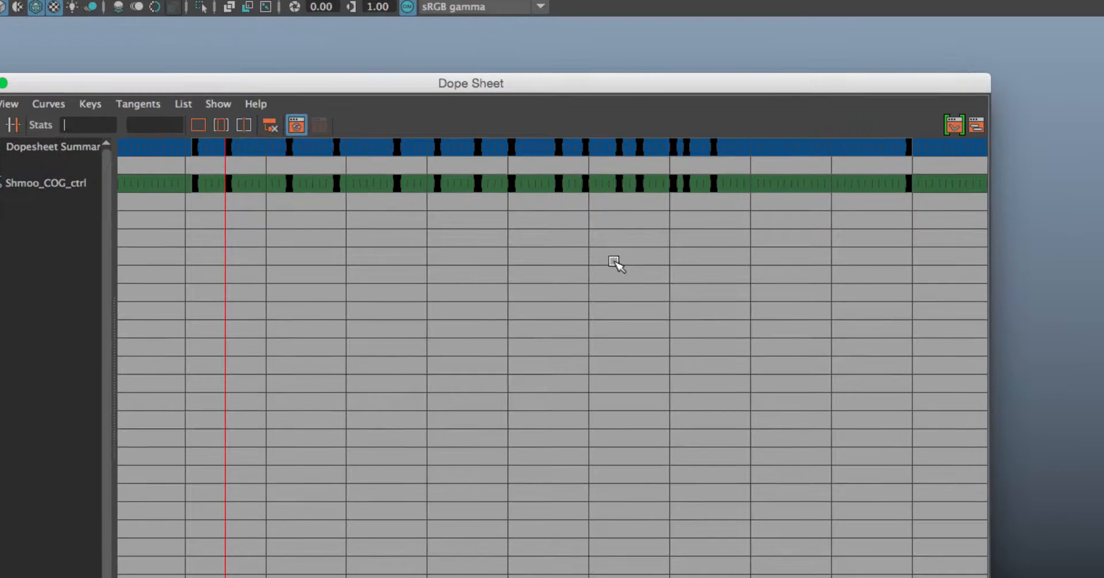
# Step: Shift all keys after frame 6 three frames earlier, and close the Dope Sheet
pyautogui.moveTo(942, 306); pyautogui.dragTo(269, 162)
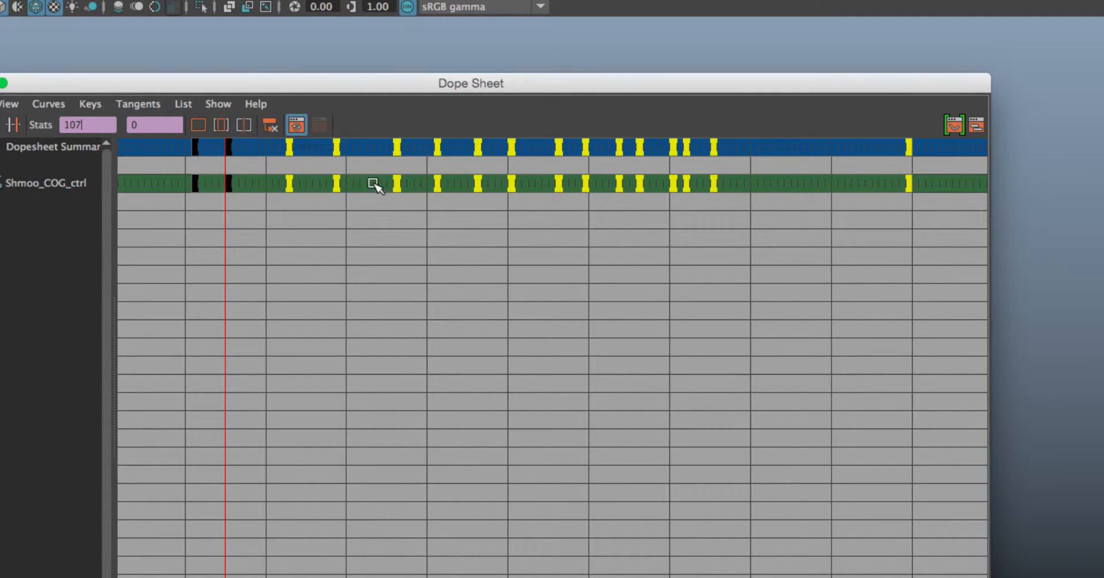
pyautogui.moveTo(398, 184); pyautogui.dragTo(382, 184)
pyautogui.moveTo(115, 76); pyautogui.dragTo(239, 62)
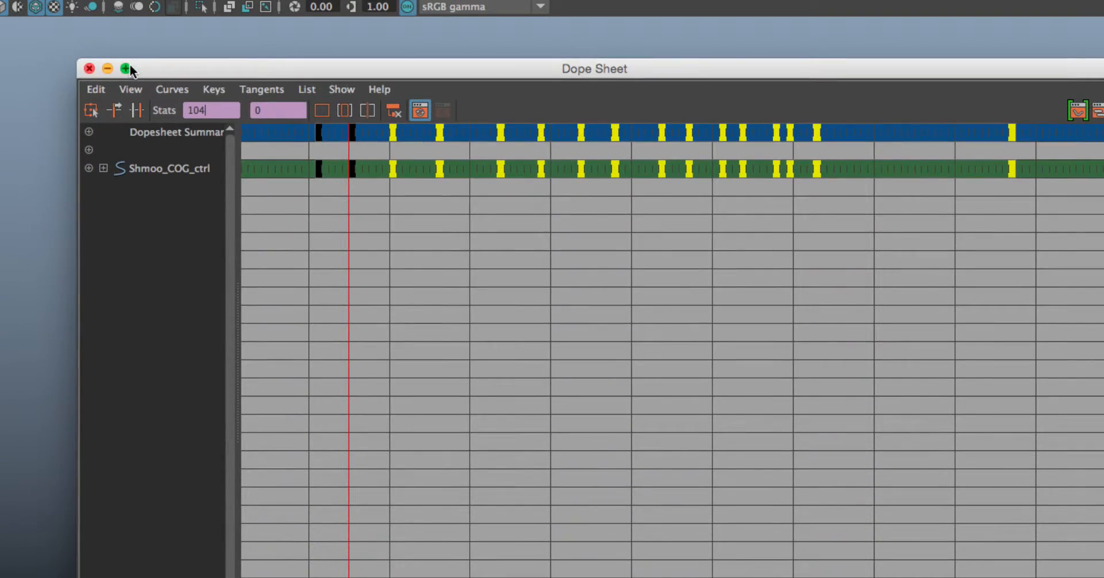
pyautogui.click(89, 68)
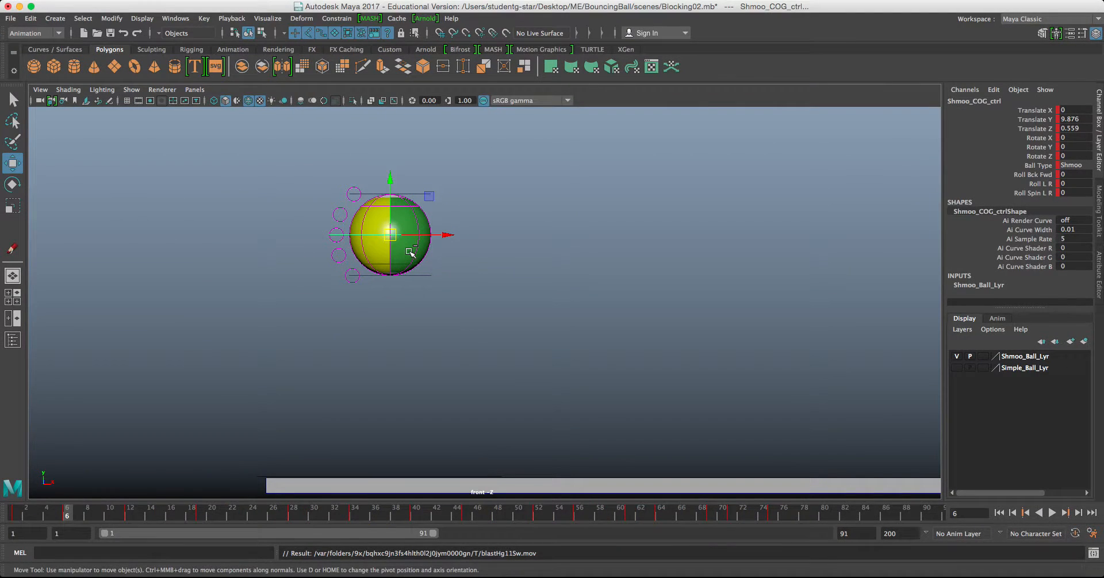
# Step: Check the ball's contact pose at frame 12, create a playblast of the retimed bounce, play the movie, and close it
pyautogui.click(131, 515)
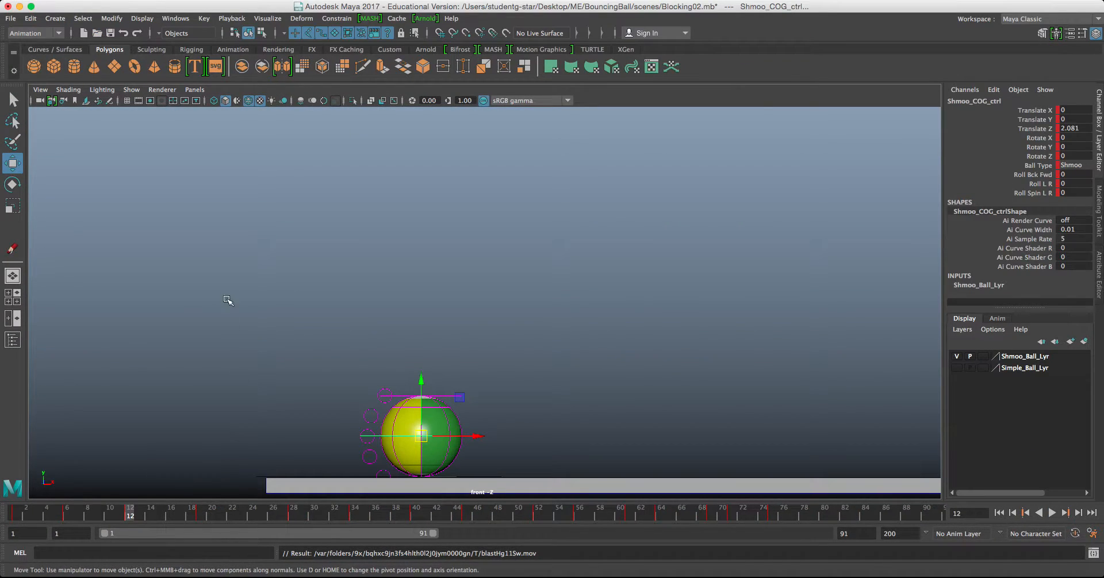
pyautogui.keyDown('alt'); pyautogui.moveTo(459, 304); pyautogui.dragTo(303, 279, button='middle'); pyautogui.keyUp('alt')
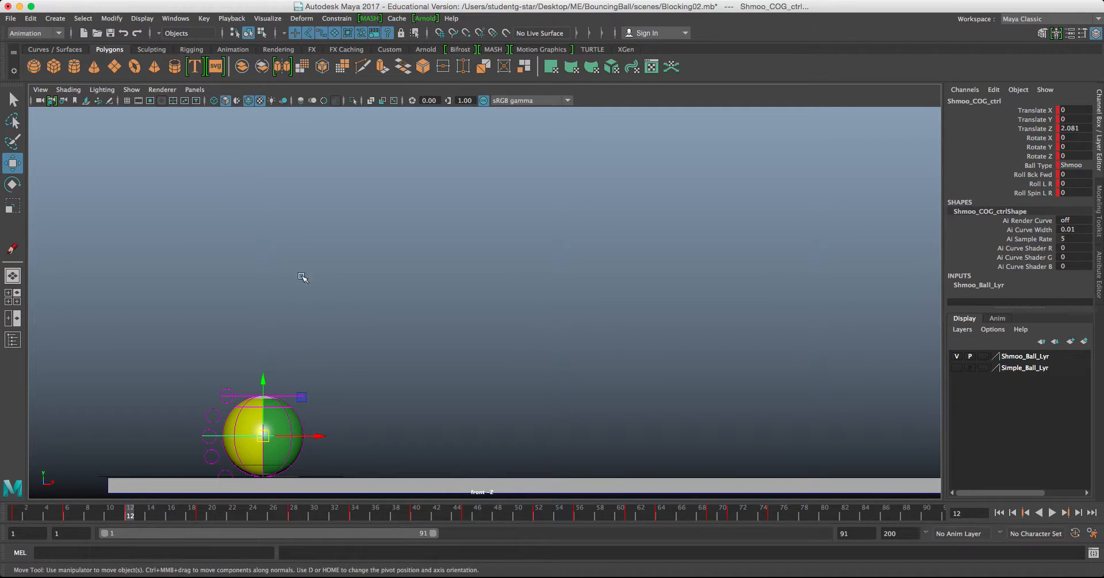
pyautogui.click(175, 17)
pyautogui.click(202, 166)
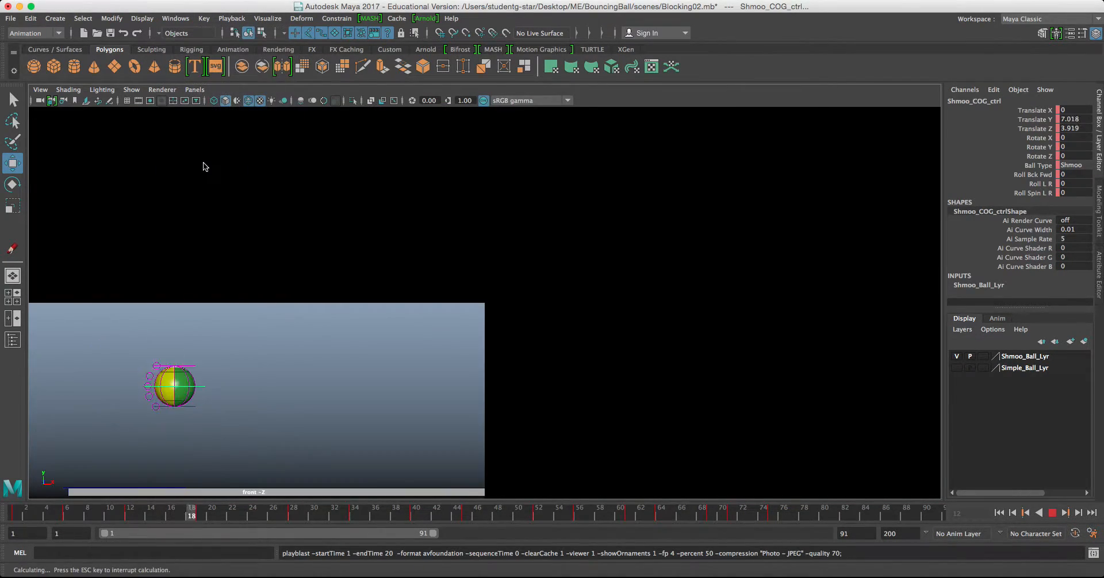
pyautogui.click(240, 251)
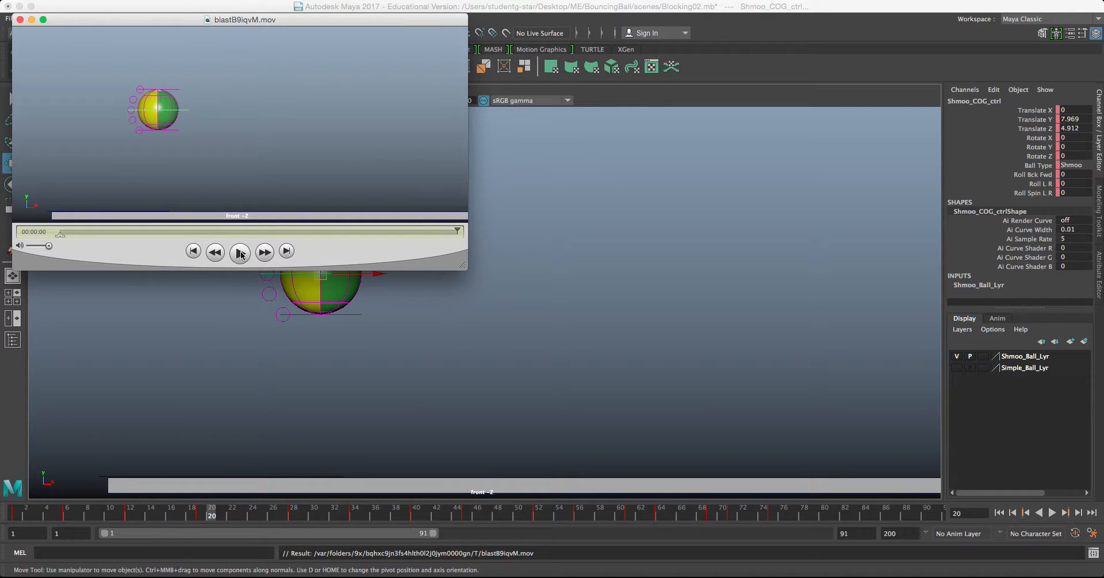
pyautogui.click(242, 256)
pyautogui.click(20, 20)
# Step: Reselect the centre-of-gravity control, shorten the playback range to end at frame 33, and play the animation
pyautogui.click(354, 364)
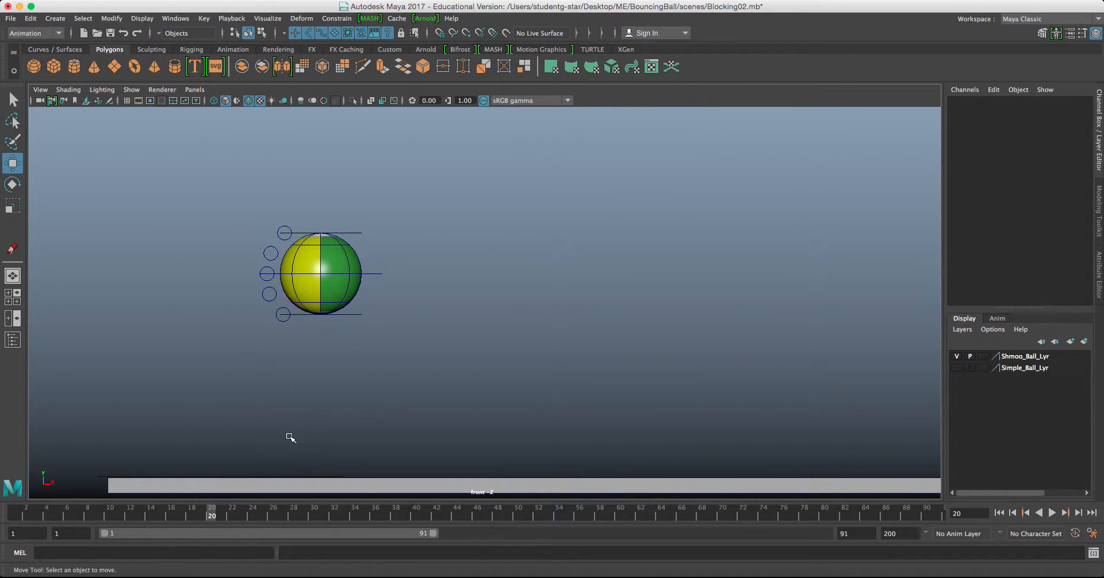
pyautogui.click(361, 275)
pyautogui.click(202, 516)
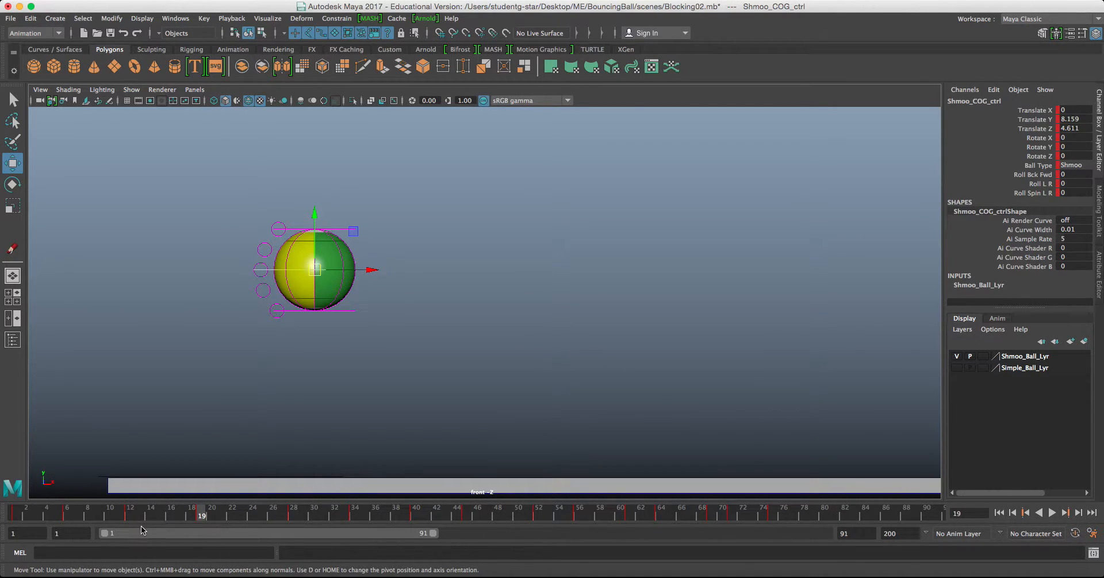
pyautogui.moveTo(435, 541); pyautogui.dragTo(221, 520)
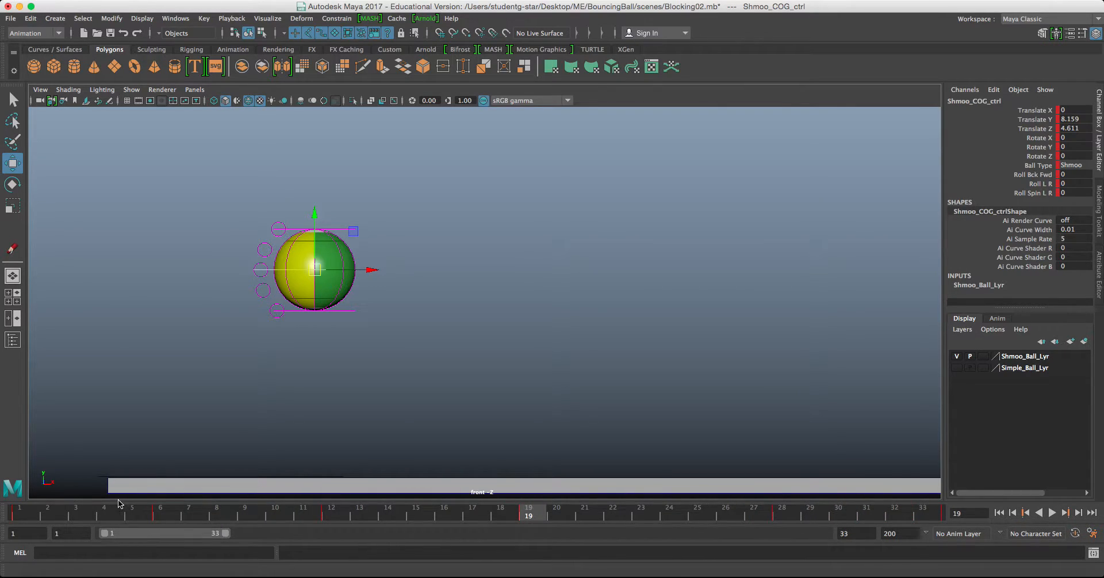
pyautogui.hotkey('alt', 'v')
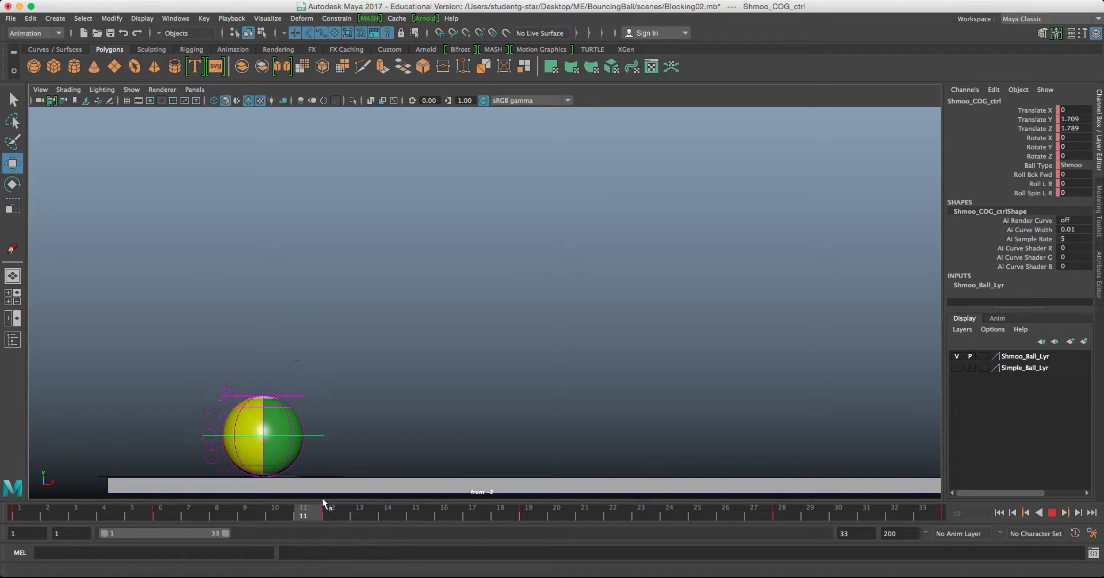
# Step: Shorten the playback range to end at frame 28, and check the ball's contact poses at frames 12 and 28
pyautogui.moveTo(327, 497); pyautogui.dragTo(784, 524)
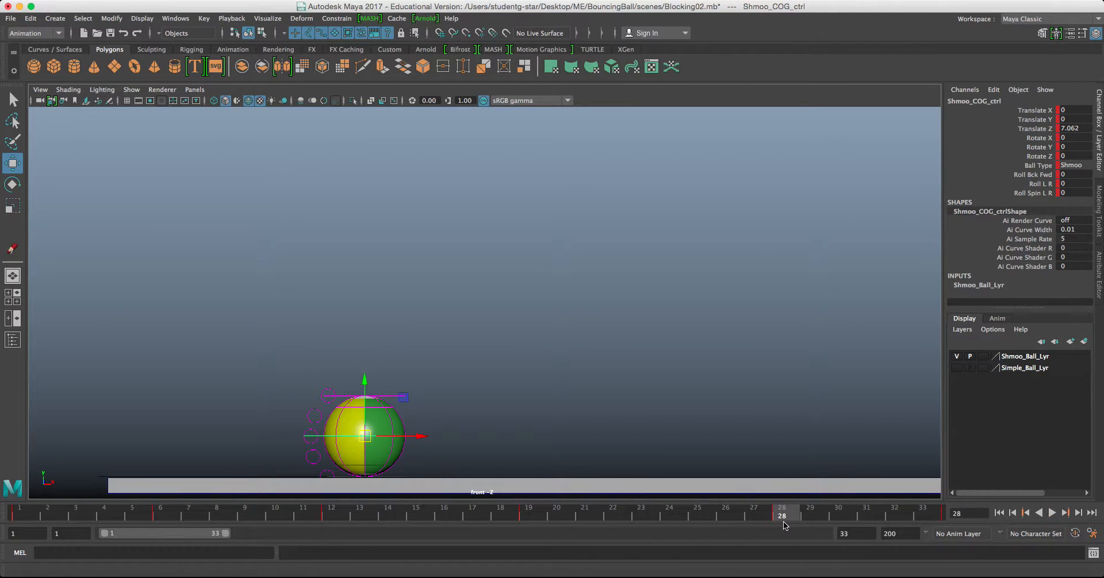
pyautogui.moveTo(224, 534); pyautogui.dragTo(387, 514)
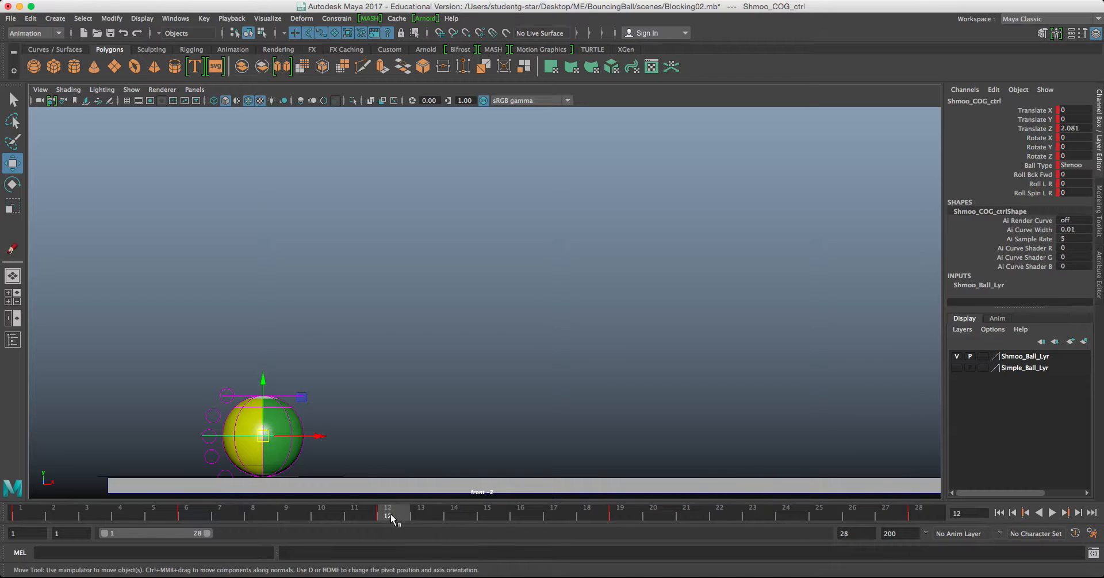
pyautogui.click(918, 514)
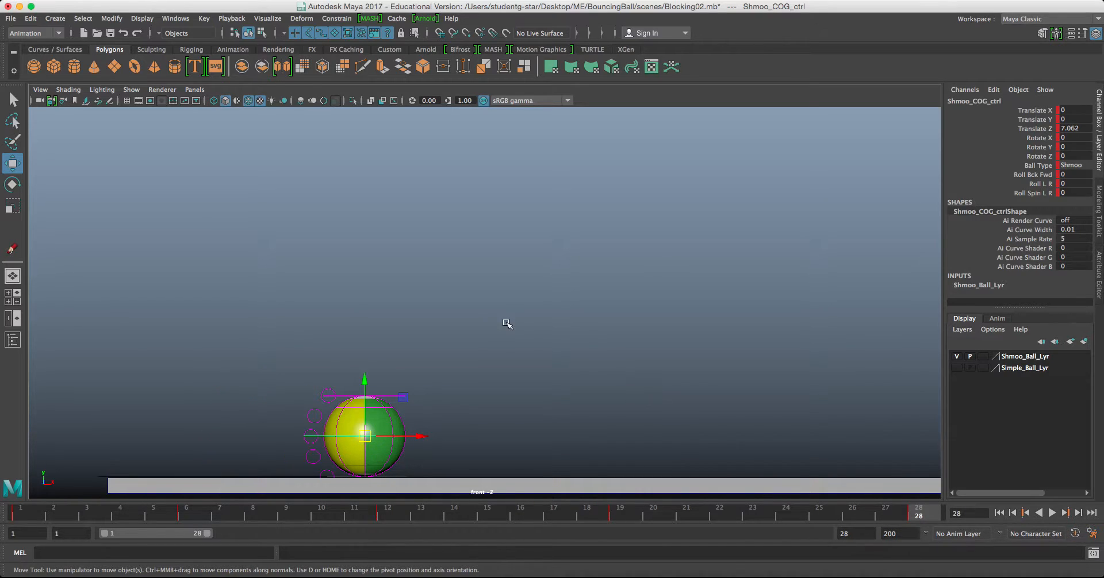
# Step: Create an animation snapshot of the ball geometry from frame 12 to frame 28
pyautogui.click(399, 427)
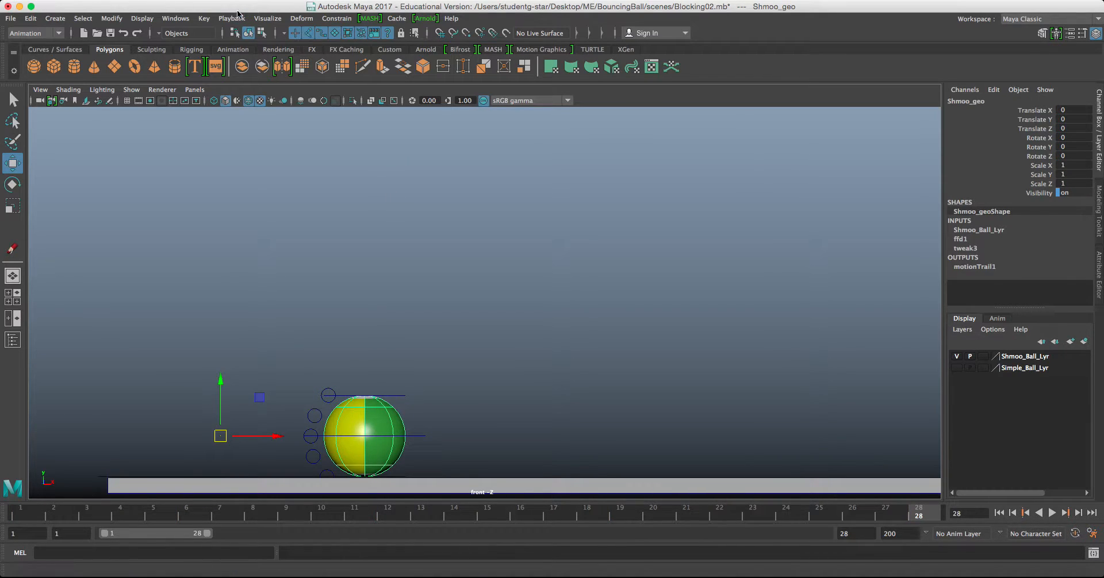
pyautogui.click(267, 19)
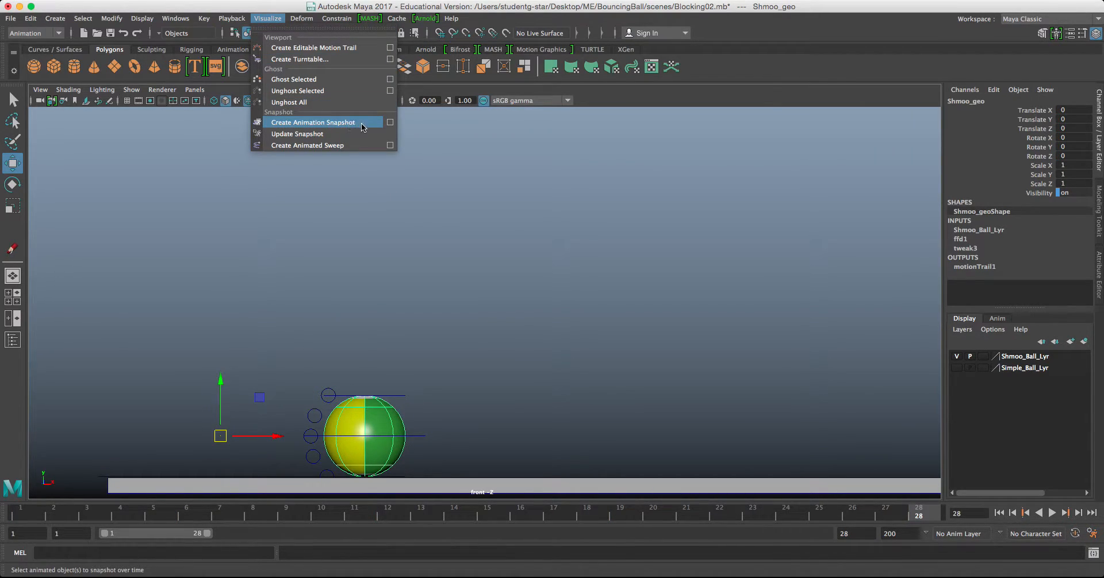
pyautogui.click(391, 125)
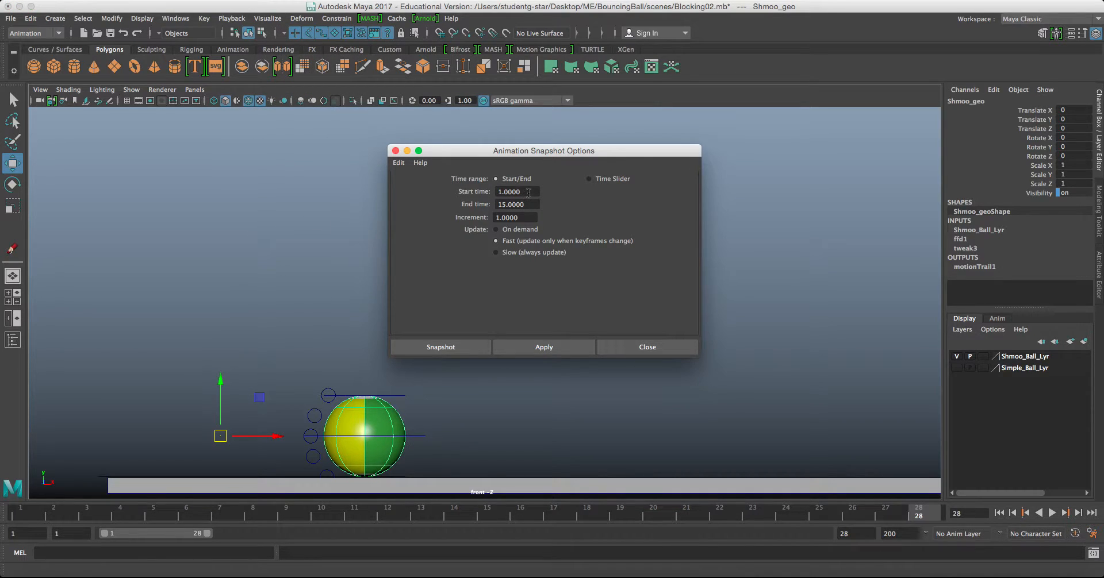
pyautogui.write('12')
pyautogui.press('Tab')
pyautogui.write('28')
pyautogui.click(460, 343)
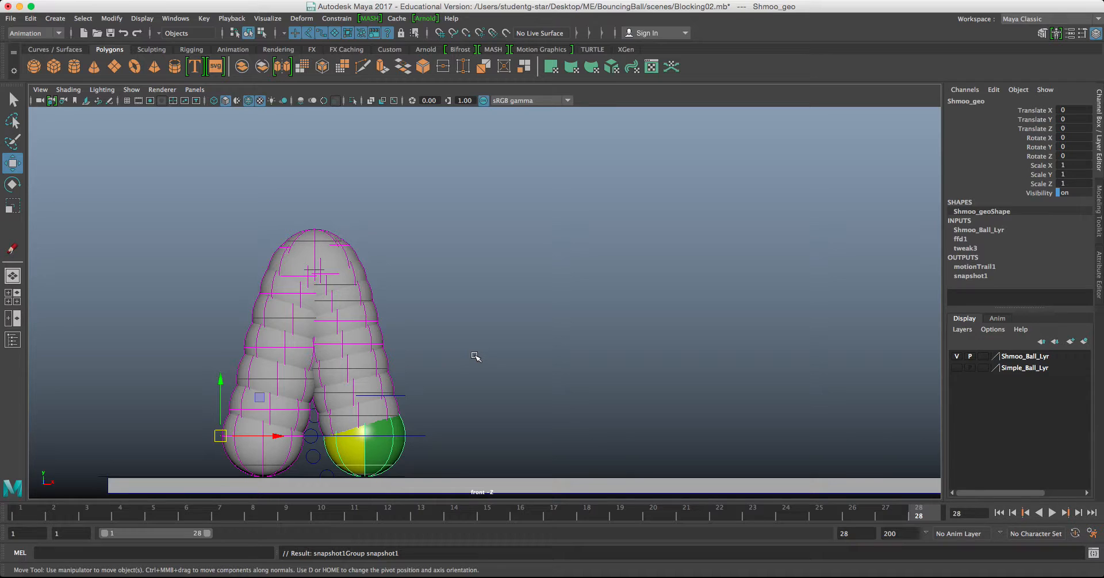
# Step: Reselect the centre-of-gravity control and compare the ball's spacing at frames 12, 16 and 19 against the snapshot
pyautogui.click(411, 437)
pyautogui.moveTo(253, 516); pyautogui.dragTo(387, 516)
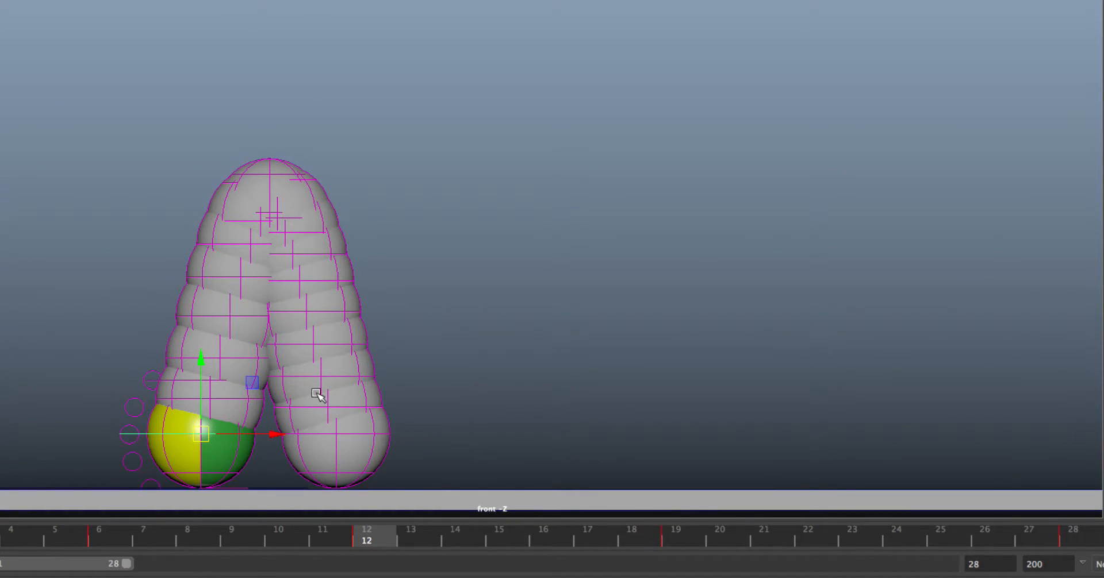
pyautogui.keyDown('alt'); pyautogui.moveTo(320, 394); pyautogui.dragTo(456, 358, button='middle'); pyautogui.keyUp('alt')
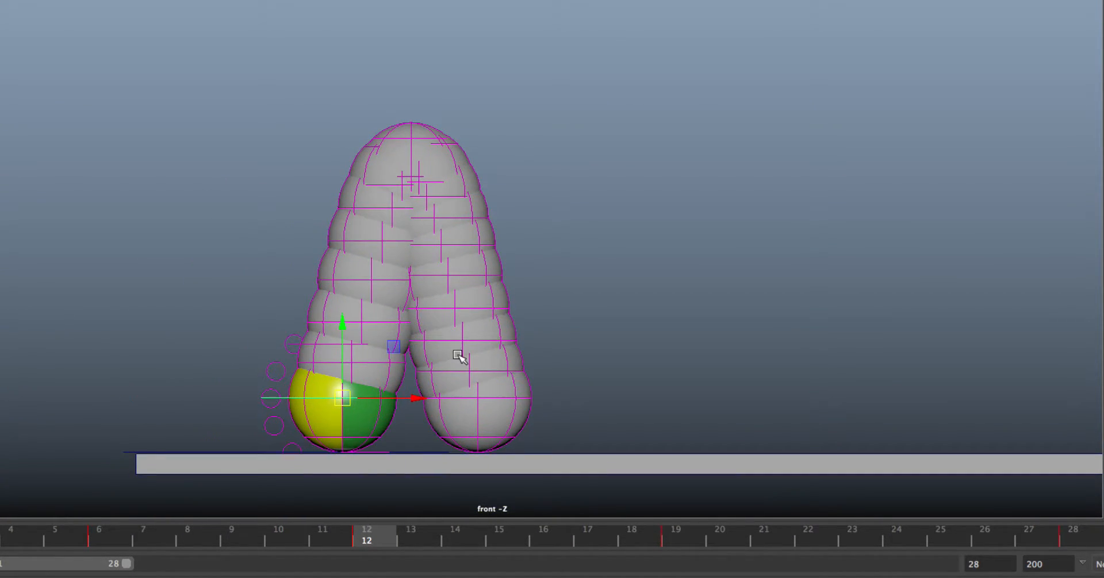
pyautogui.click(670, 541)
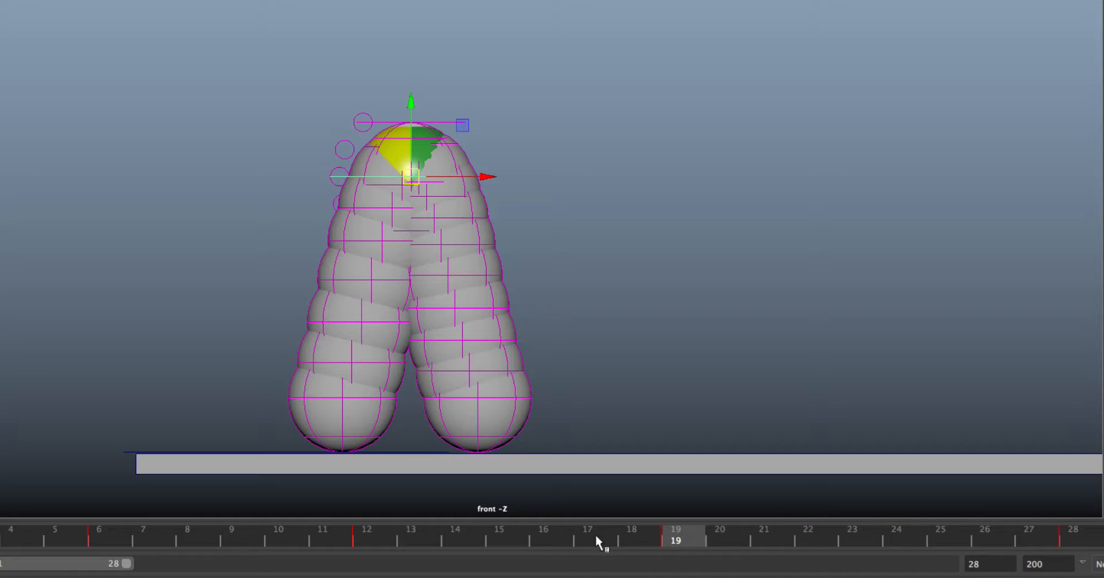
pyautogui.moveTo(633, 537)
pyautogui.mouseDown()
pyautogui.moveTo(614, 537)
pyautogui.moveTo(659, 536)
pyautogui.moveTo(560, 532)
pyautogui.mouseUp()
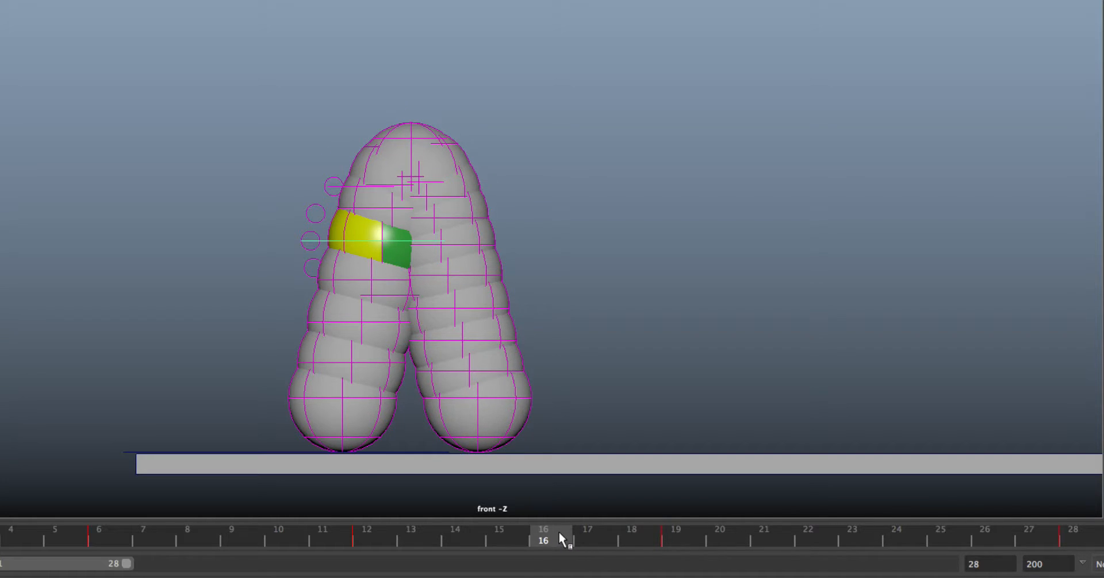
pyautogui.press('w')
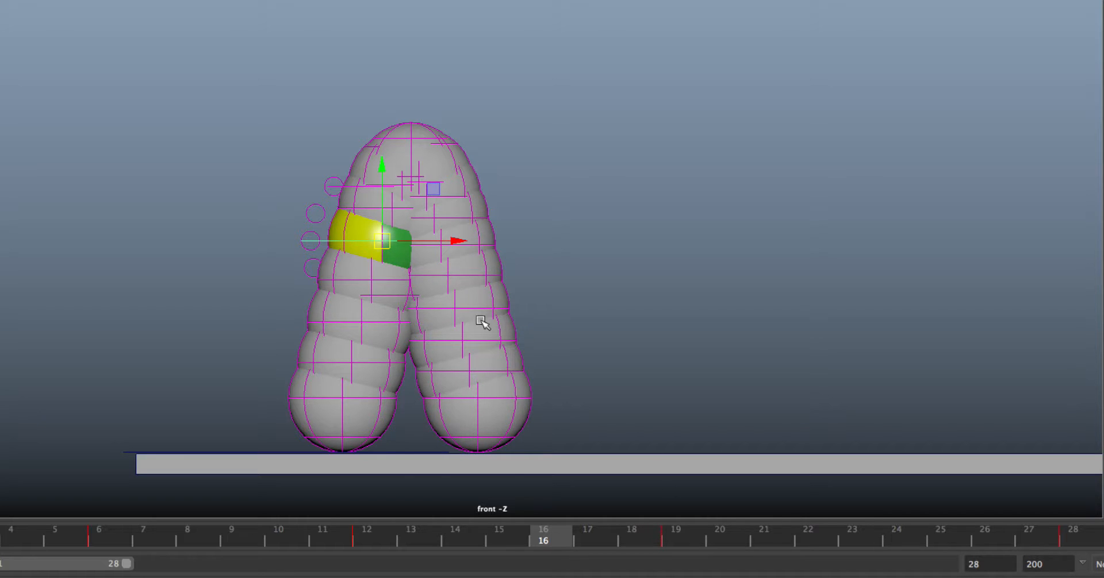
pyautogui.click(676, 543)
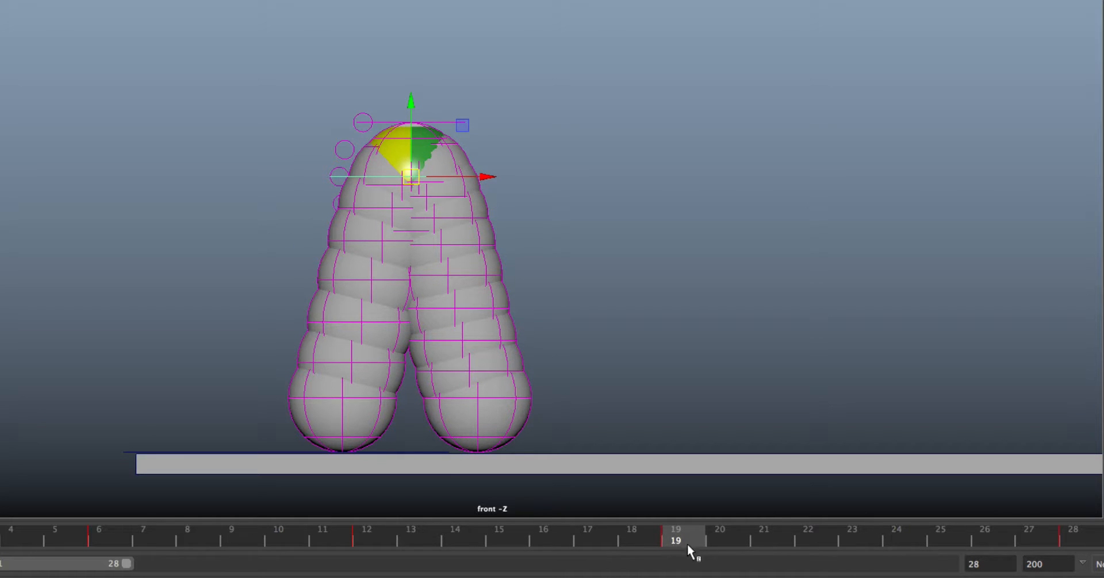
# Step: At frame 16, raise the centre-of-gravity control and shift it slightly back toward the first contact, and key the breakdown pose
pyautogui.moveTo(742, 540); pyautogui.dragTo(559, 535)
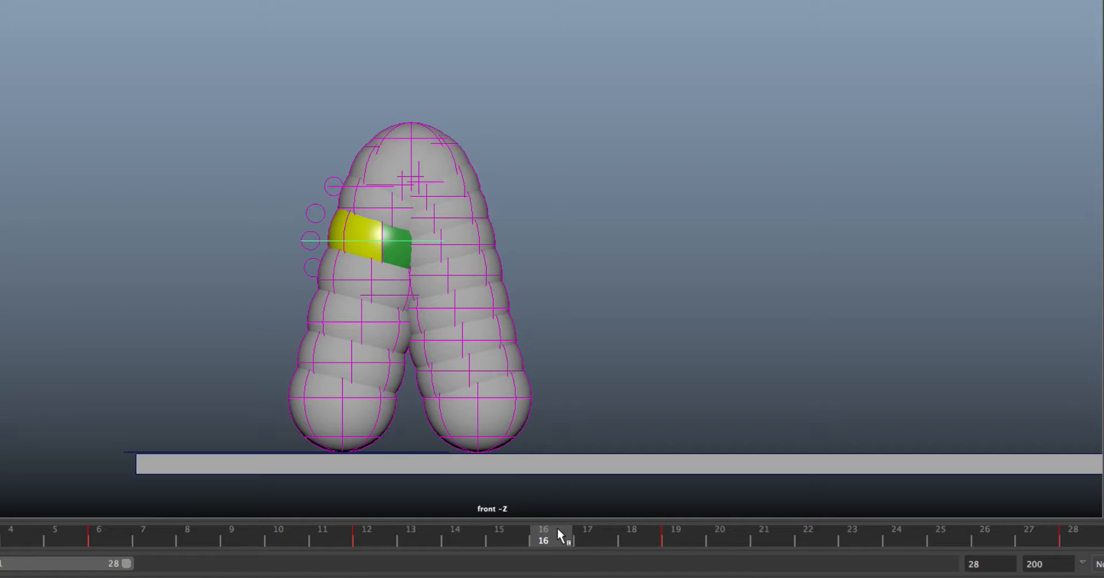
pyautogui.moveTo(383, 239); pyautogui.dragTo(372, 211)
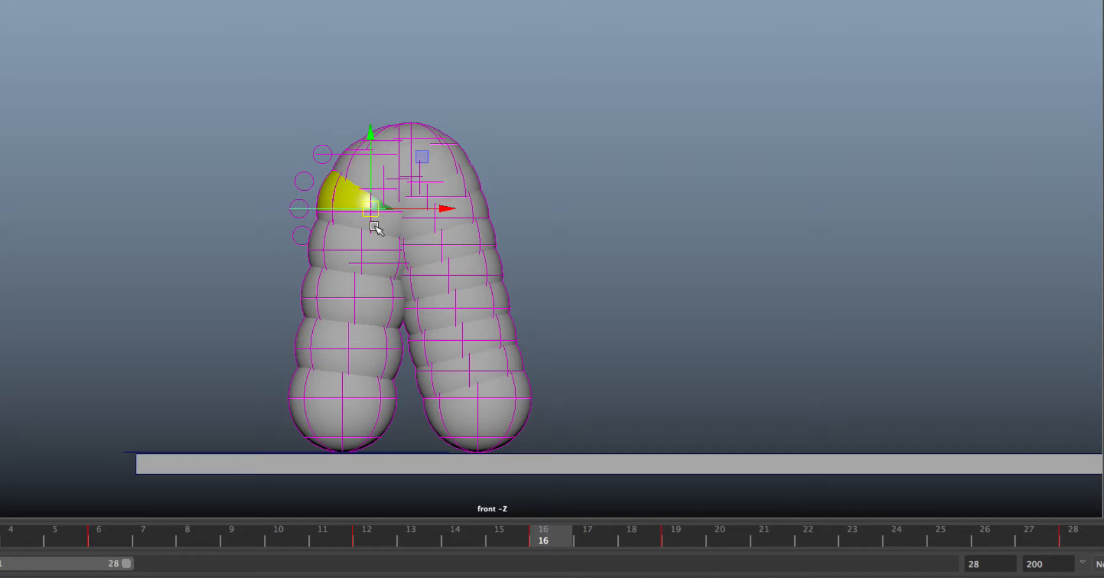
pyautogui.press('s')
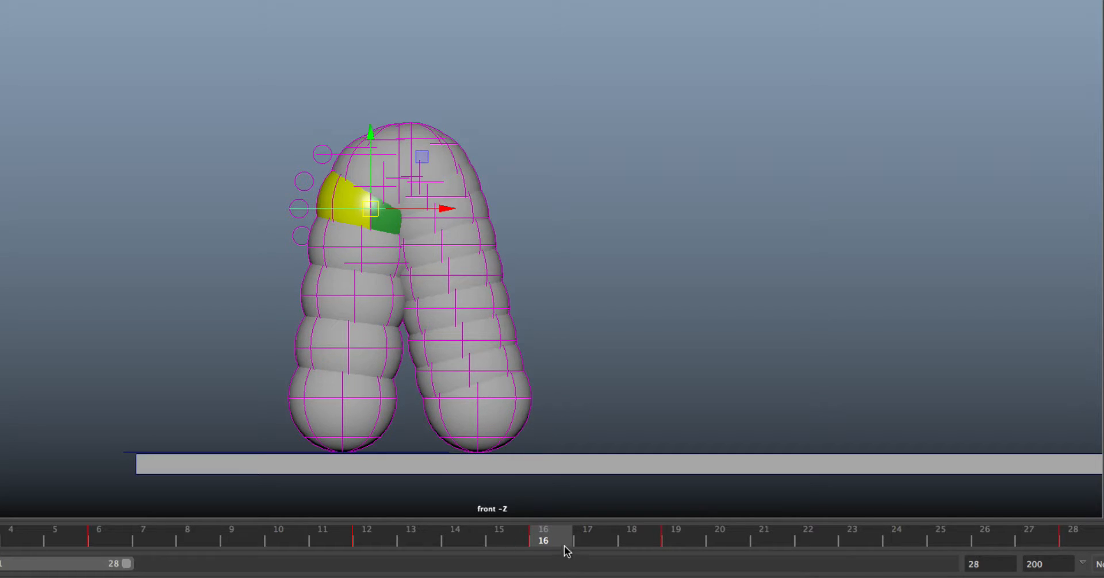
# Step: Check the ball's apex pose at frame 19 and open the Grease Pencil tools
pyautogui.moveTo(569, 534); pyautogui.dragTo(681, 535)
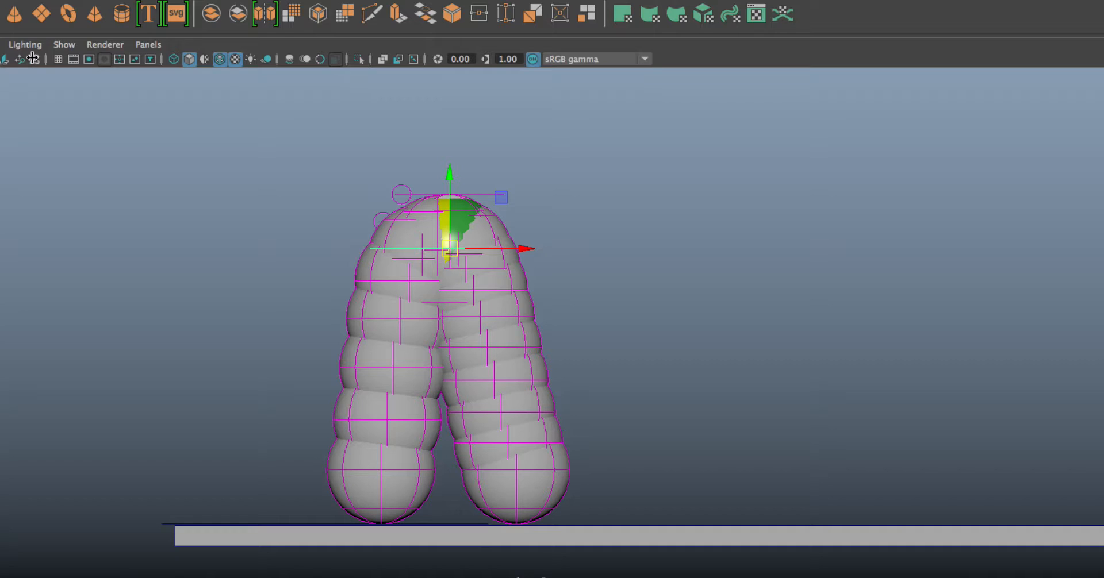
pyautogui.click(34, 57)
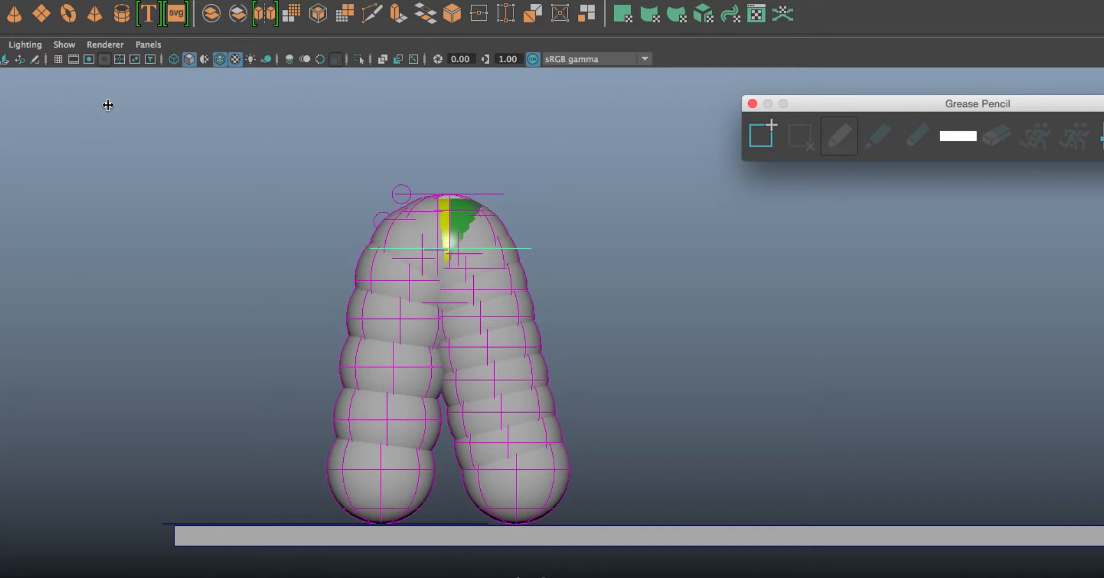
pyautogui.click(759, 132)
pyautogui.moveTo(685, 163); pyautogui.dragTo(804, 140)
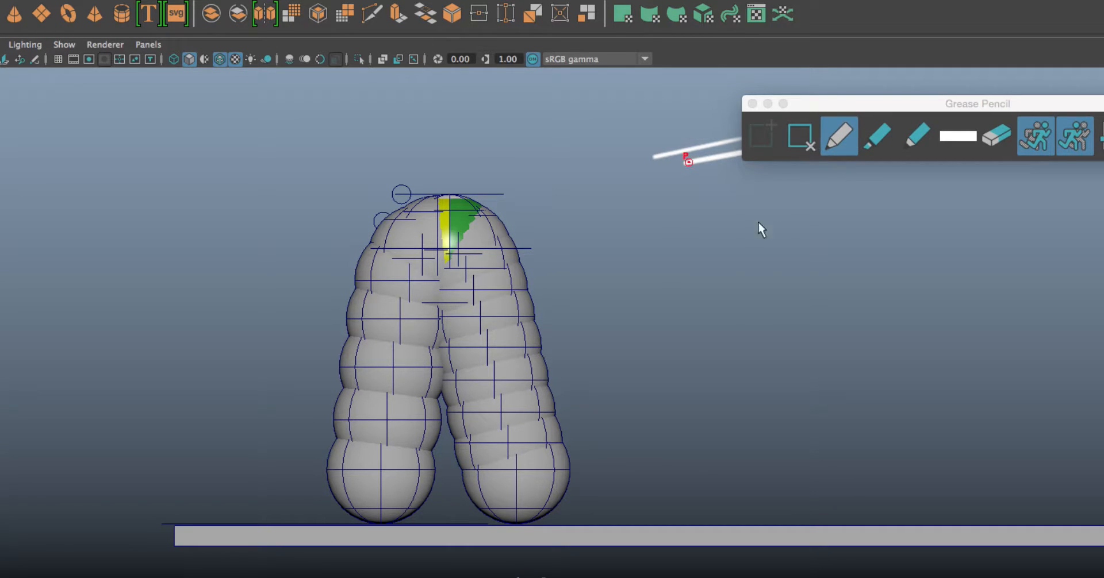
pyautogui.moveTo(666, 244); pyautogui.dragTo(586, 244)
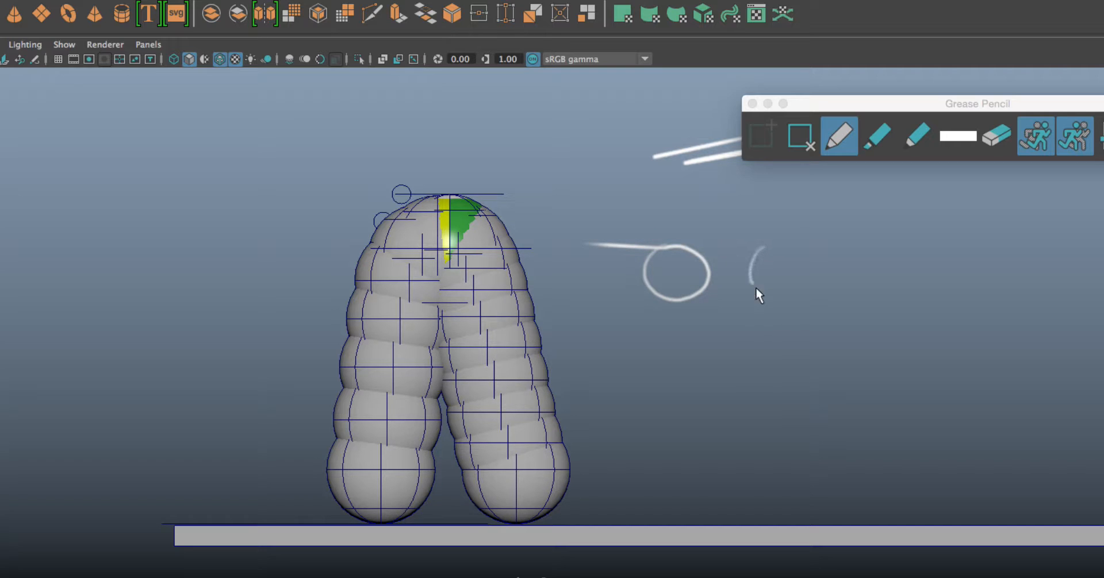
pyautogui.moveTo(789, 251); pyautogui.dragTo(653, 244)
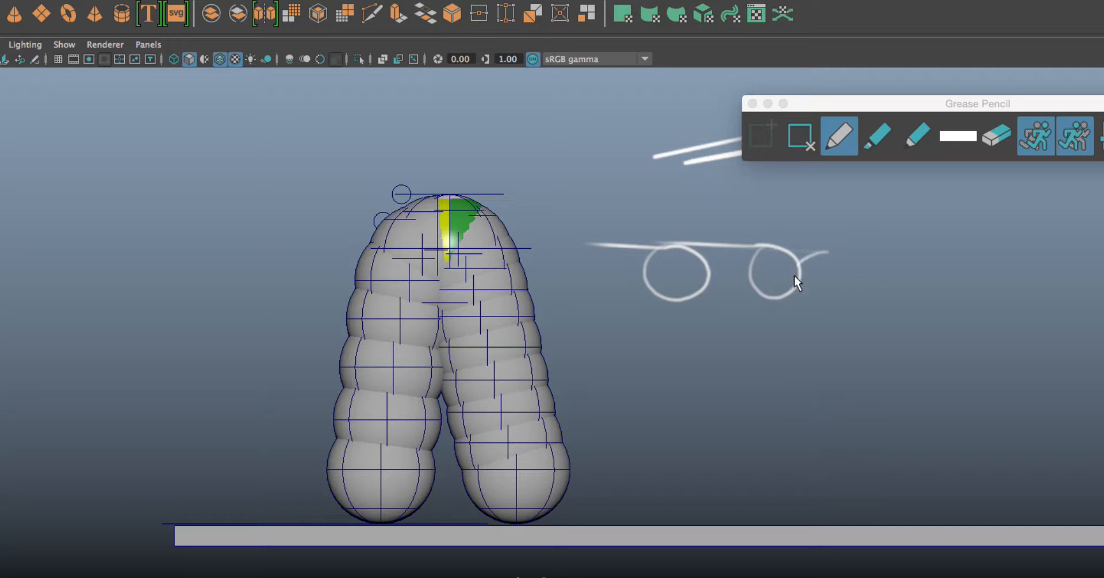
pyautogui.moveTo(846, 258); pyautogui.dragTo(719, 245)
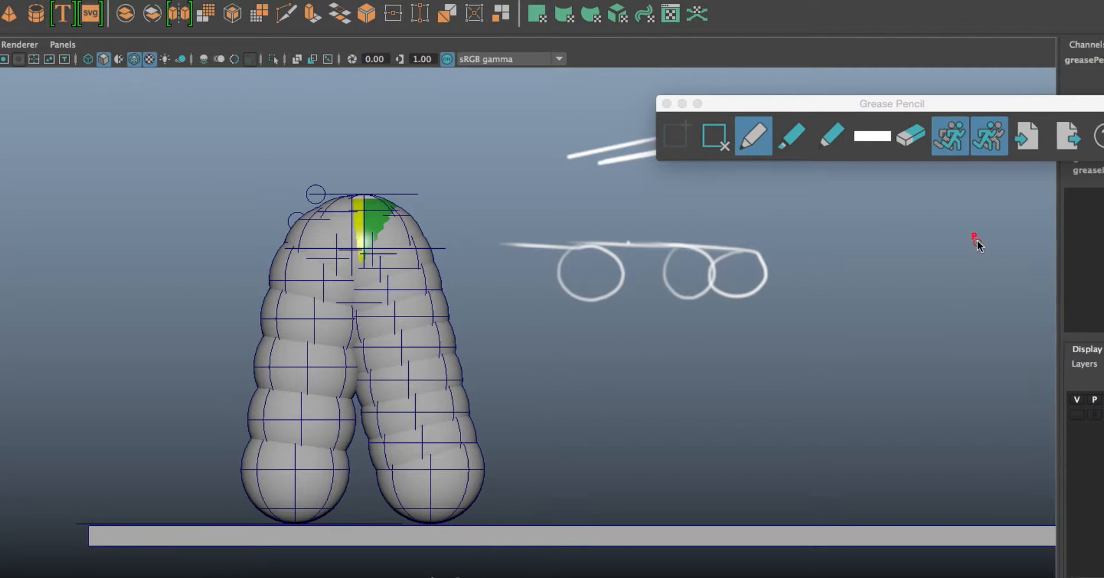
pyautogui.click(801, 138)
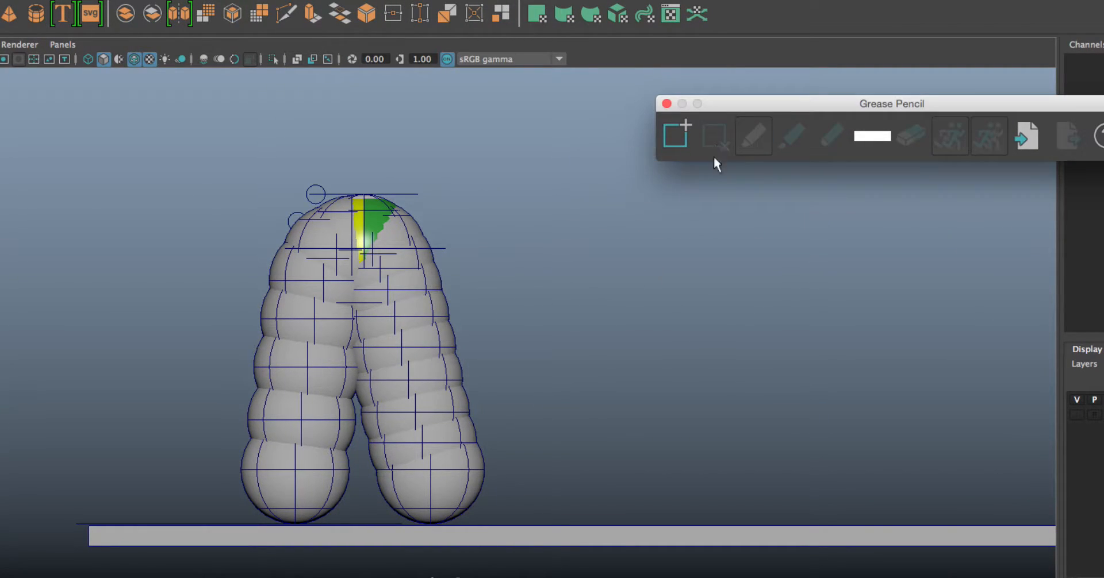
# Step: Add a Grease Pencil frame and sketch a row of circles crowding mid-row, plus a bounce arc with circles at apex and contacts
pyautogui.click(688, 133)
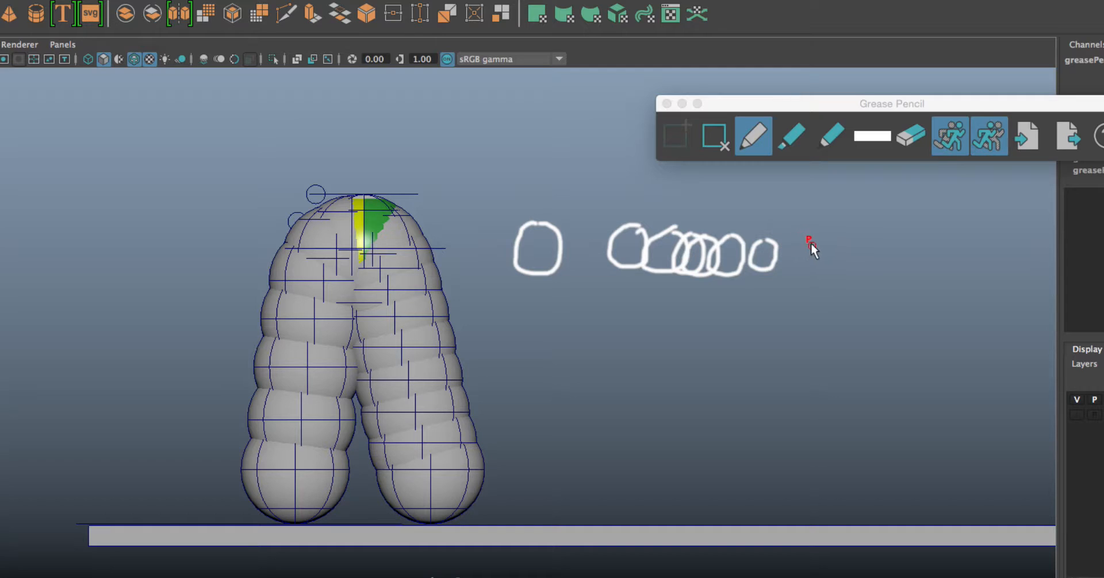
pyautogui.moveTo(823, 242); pyautogui.dragTo(818, 243)
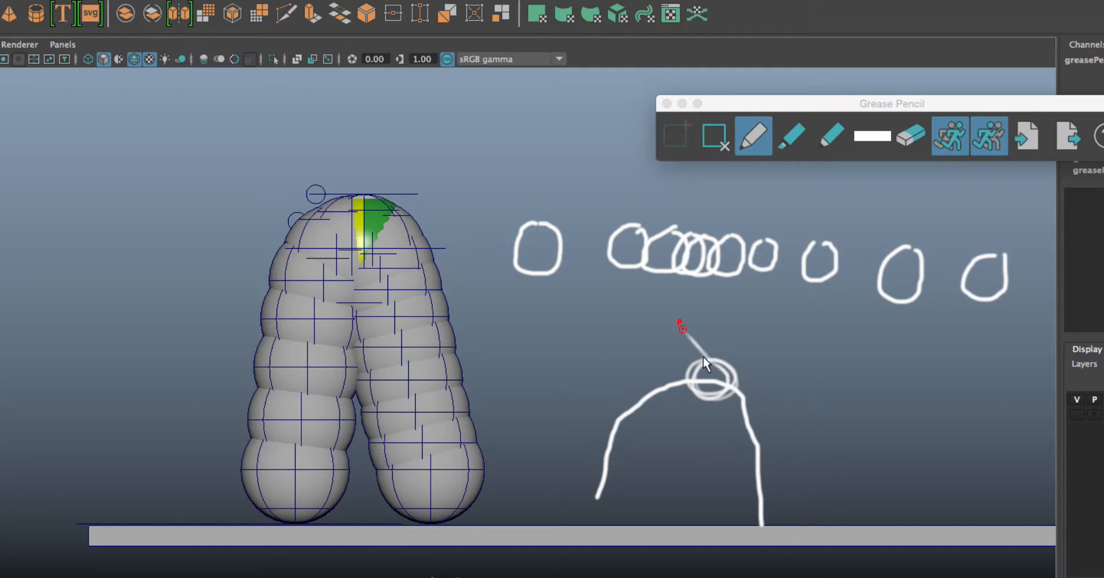
pyautogui.moveTo(600, 429); pyautogui.dragTo(602, 517)
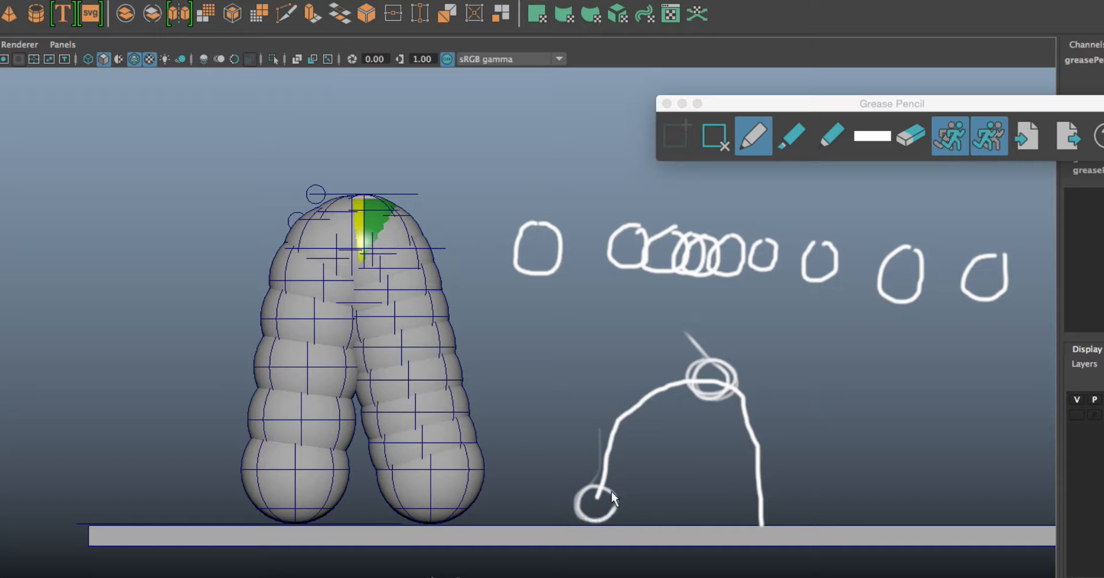
pyautogui.moveTo(599, 443); pyautogui.dragTo(602, 514)
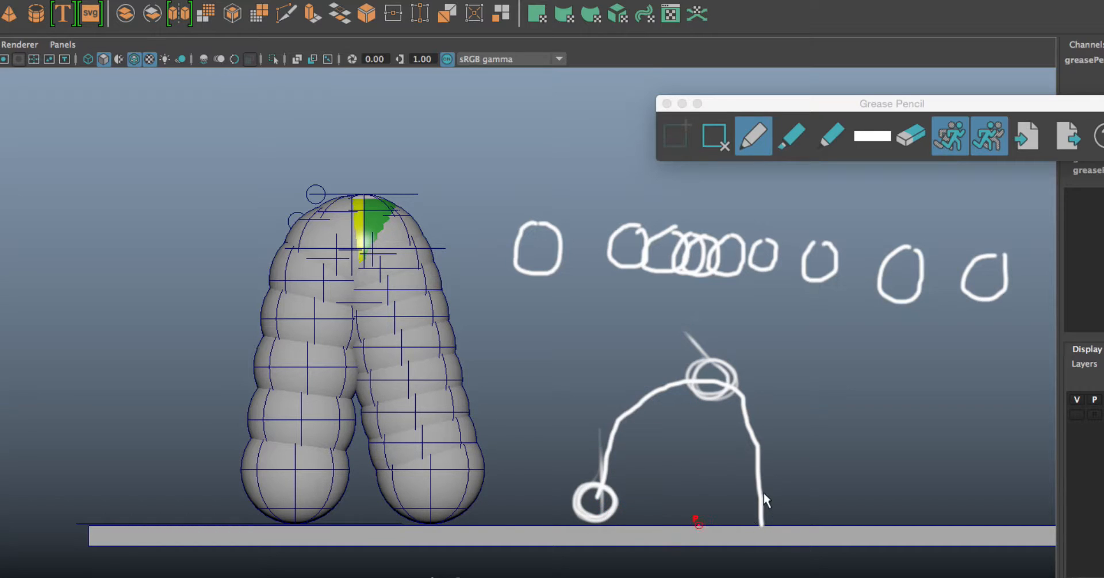
pyautogui.moveTo(720, 427)
pyautogui.mouseDown()
pyautogui.moveTo(762, 495)
pyautogui.moveTo(764, 484)
pyautogui.mouseUp()
pyautogui.moveTo(725, 431); pyautogui.dragTo(773, 514)
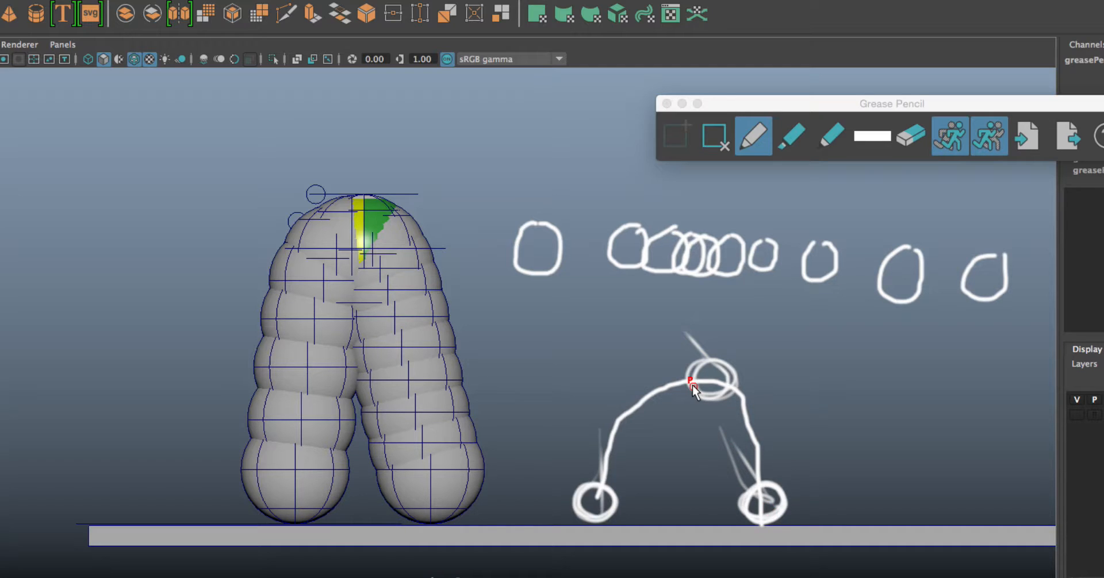
# Step: Set the pencil colour to red and circle the two breakdown positions on either side of the sketched arc's apex
pyautogui.click(876, 134)
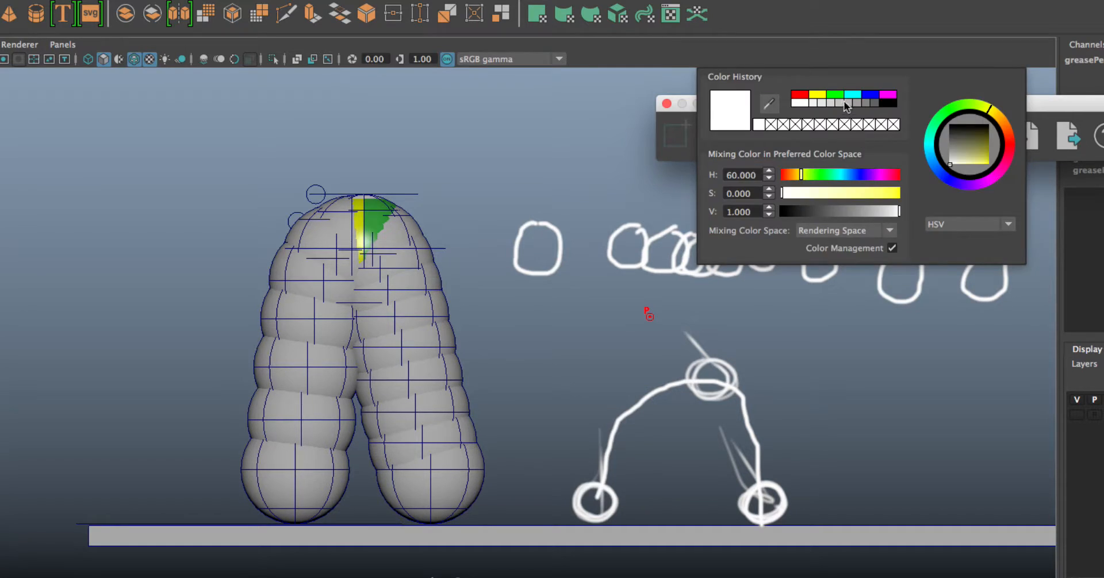
pyautogui.click(798, 95)
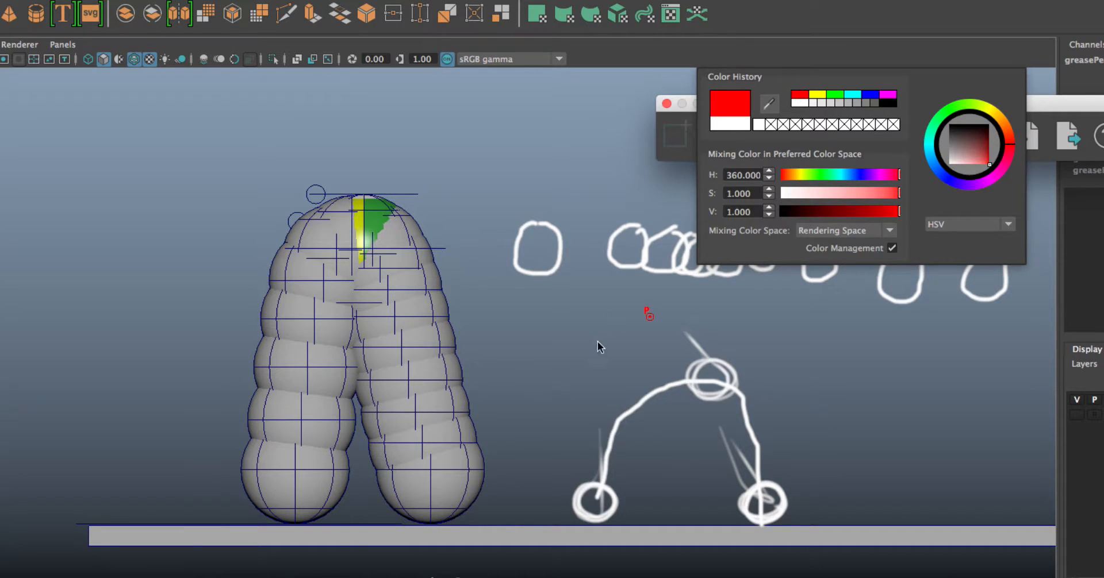
pyautogui.click(634, 389)
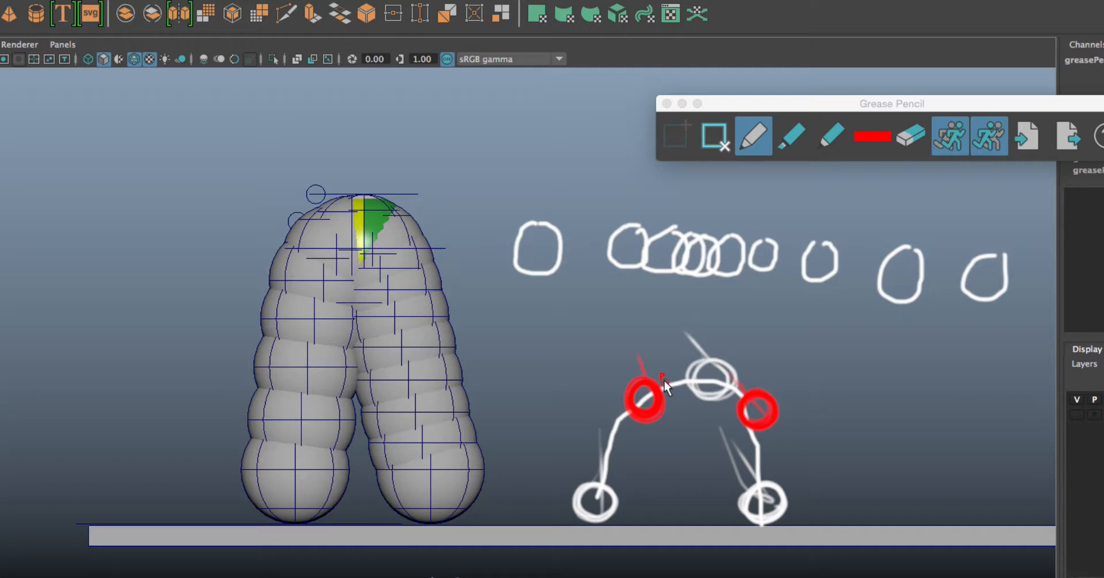
# Step: Set the pencil colour to black and draw spacing ticks between the red breakdown circles and the sketched arc's apex
pyautogui.click(872, 137)
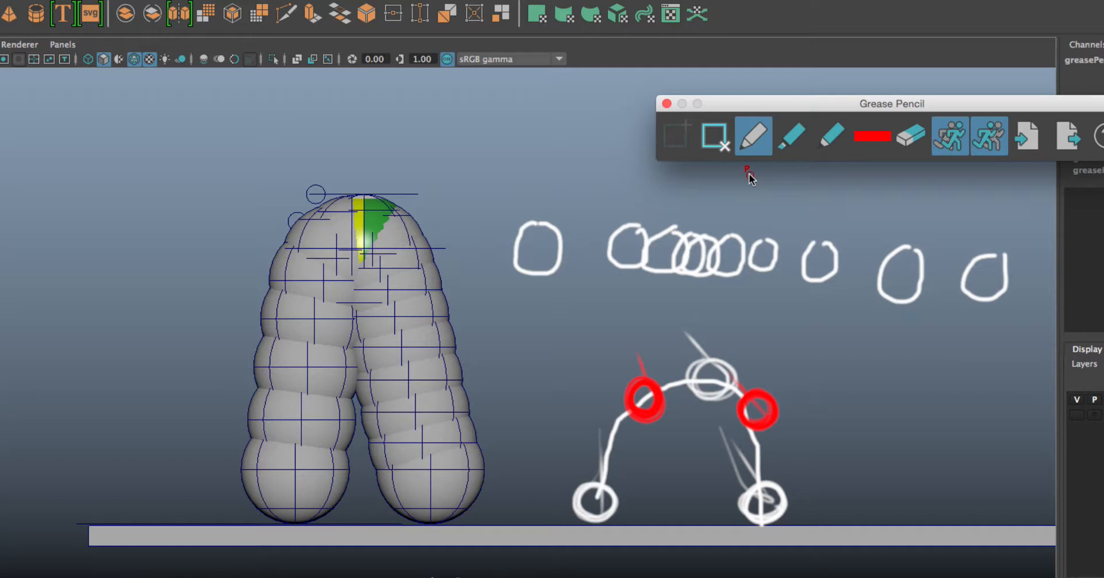
pyautogui.click(885, 138)
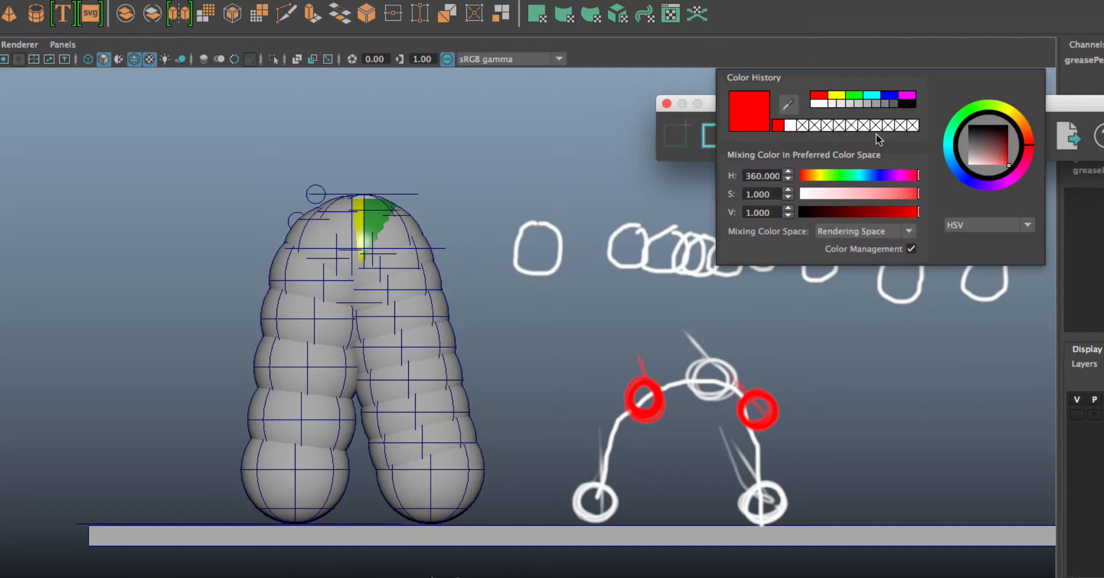
pyautogui.click(903, 103)
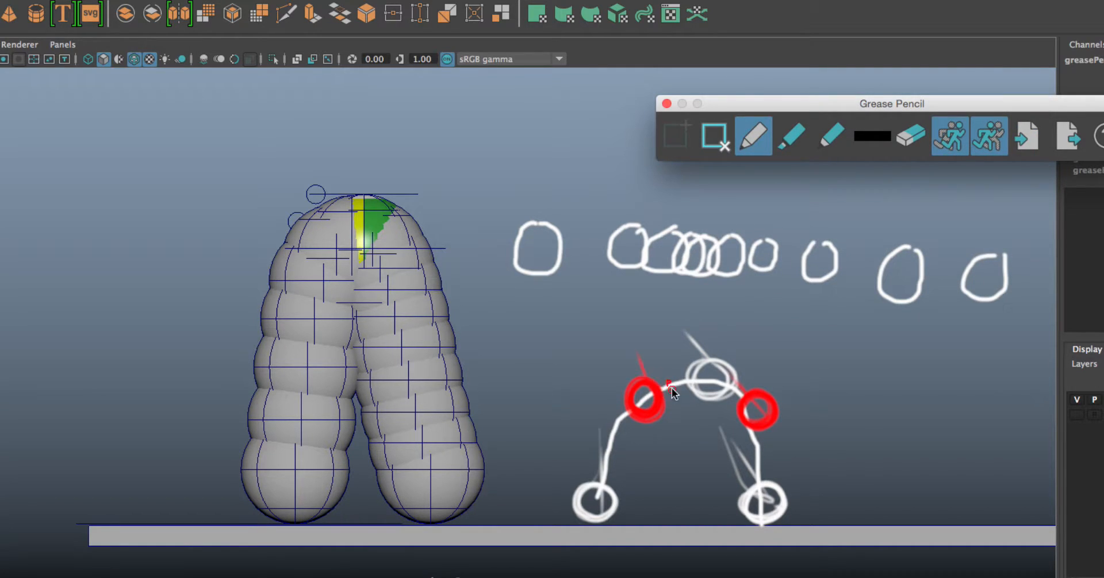
pyautogui.click(663, 375)
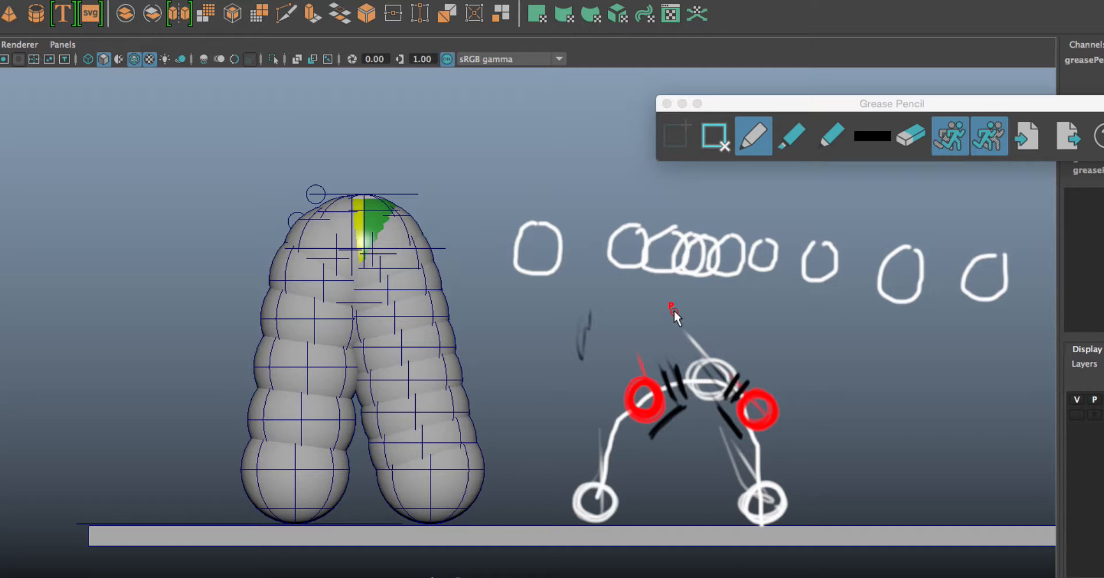
# Step: Delete the Grease Pencil frame holding the spacing sketches and close the Grease Pencil tools
pyautogui.click(714, 137)
pyautogui.click(666, 103)
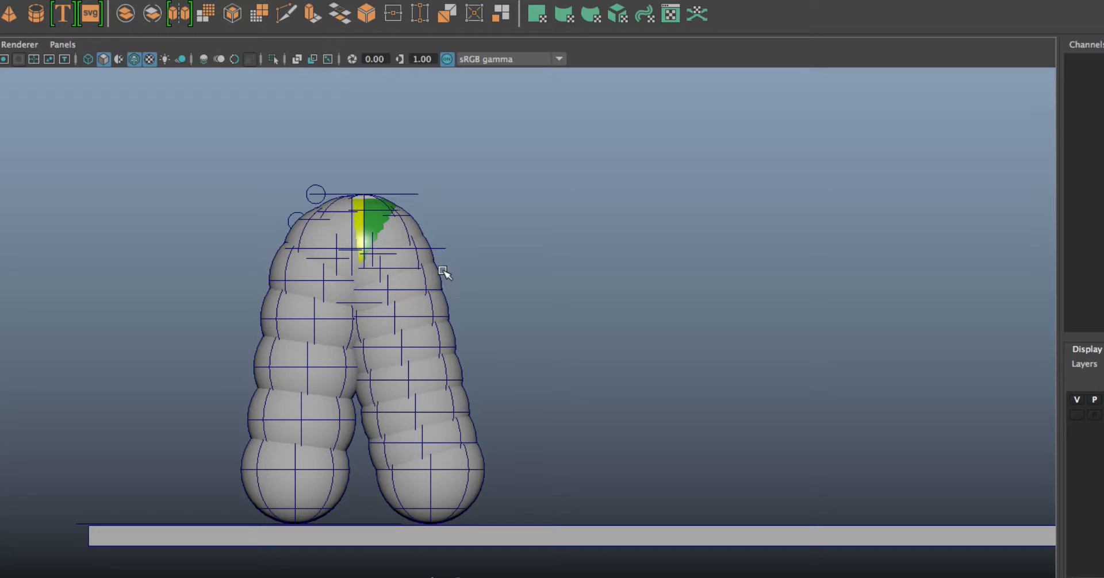
# Step: At frame 22, move the ball's COG control slightly outward and up to round the falling side of the arc
pyautogui.click(443, 247)
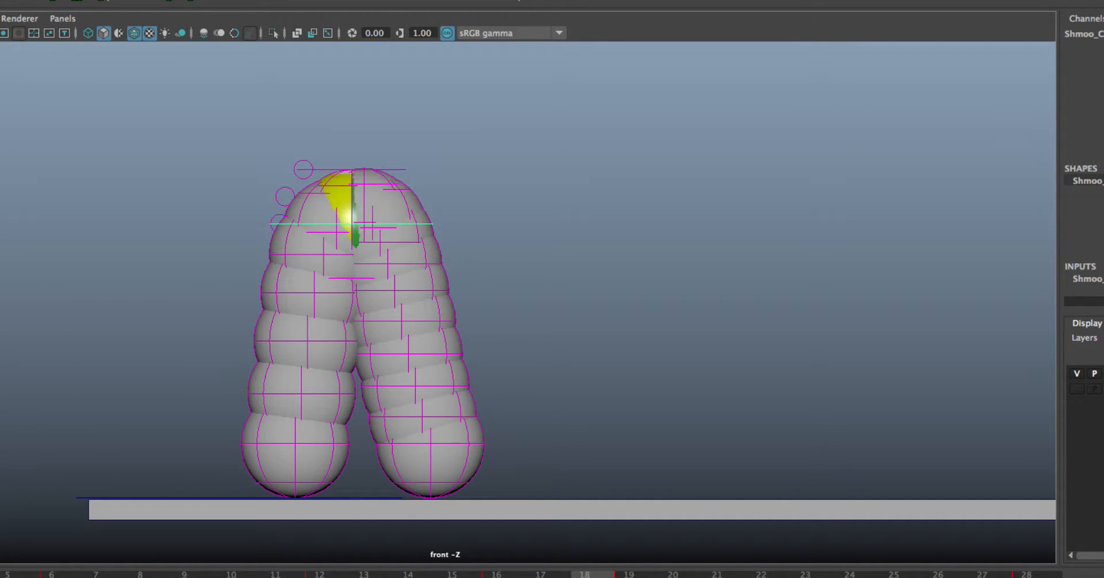
pyautogui.moveTo(730, 577); pyautogui.dragTo(757, 576)
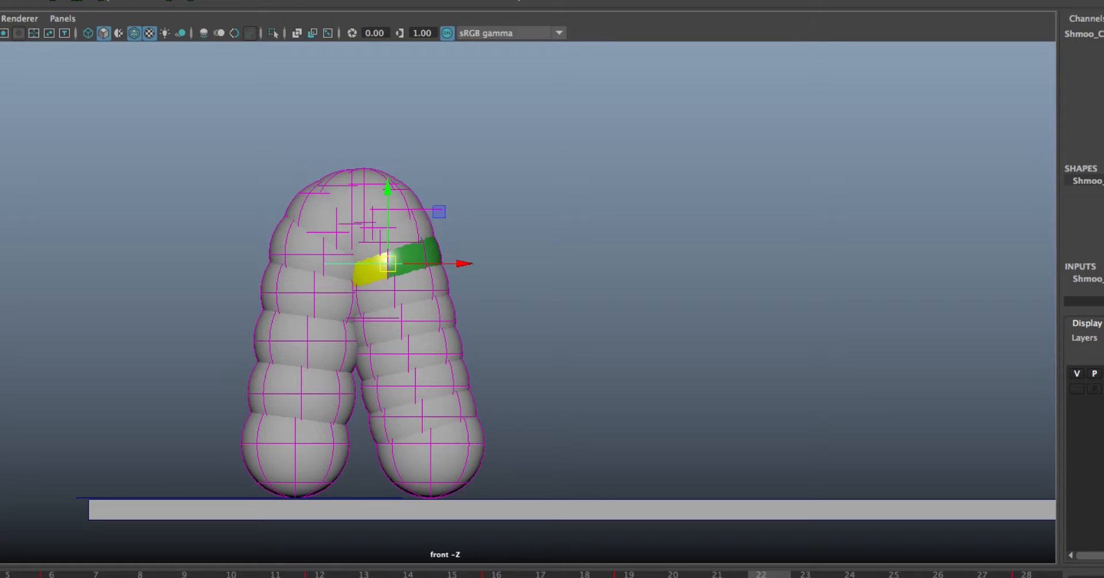
pyautogui.click(468, 262)
pyautogui.moveTo(467, 263); pyautogui.dragTo(479, 262)
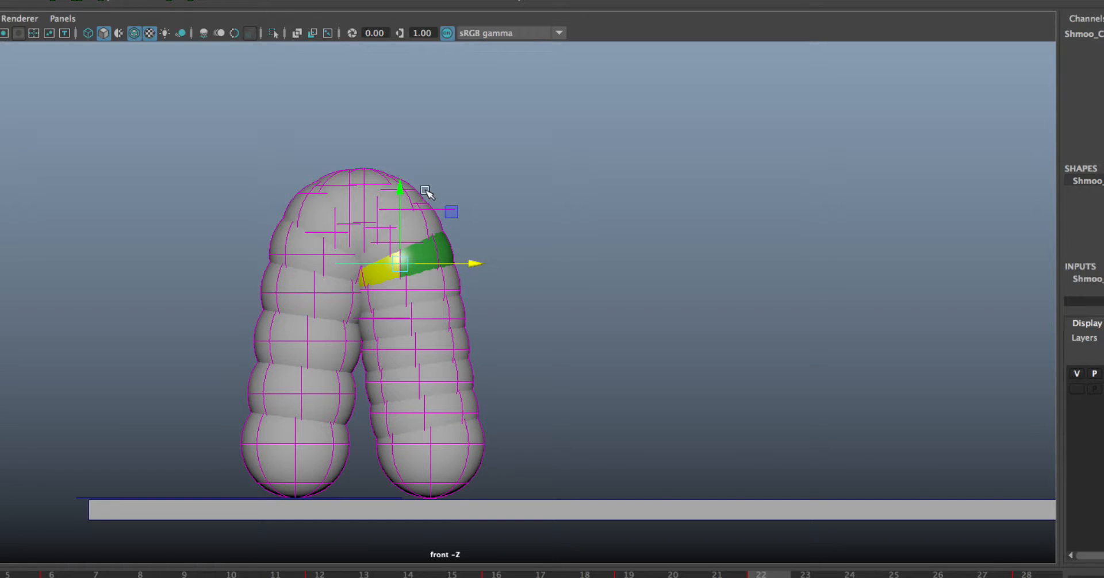
pyautogui.moveTo(404, 188); pyautogui.dragTo(403, 180)
pyautogui.moveTo(470, 256); pyautogui.dragTo(476, 255)
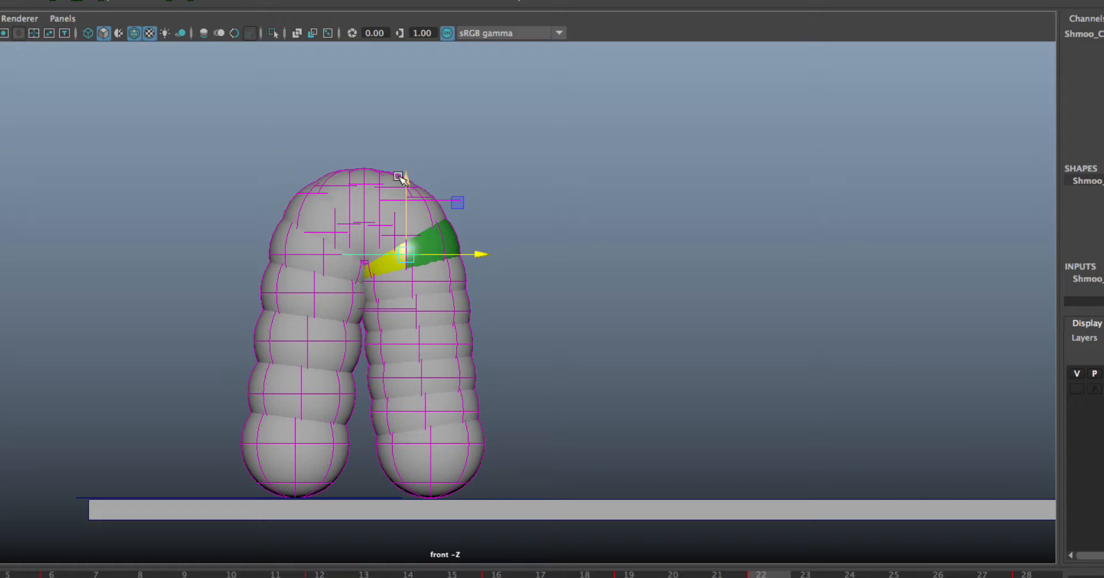
pyautogui.moveTo(407, 180); pyautogui.dragTo(406, 174)
# Step: Fine-tune the ball's sideways position at frame 22 against the snapshot arc and check the neighbouring keys
pyautogui.keyDown('alt'); pyautogui.moveTo(328, 184); pyautogui.dragTo(356, 204, button='middle'); pyautogui.keyUp('alt')
pyautogui.scroll(6, 356, 204)
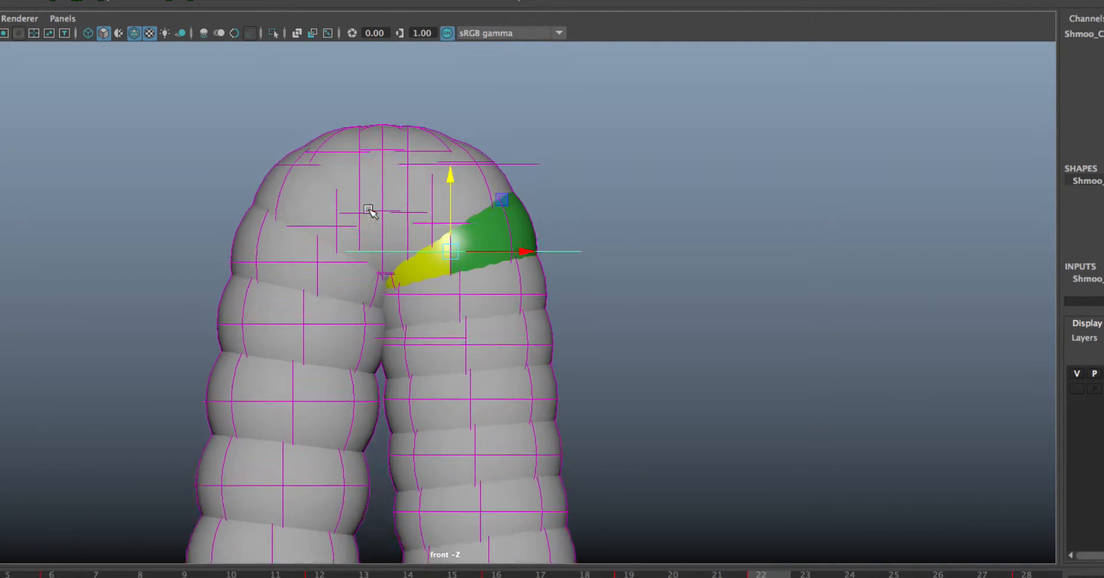
pyautogui.scroll(2, 416, 315)
pyautogui.keyDown('alt'); pyautogui.moveTo(421, 318); pyautogui.dragTo(409, 253, button='middle'); pyautogui.keyUp('alt')
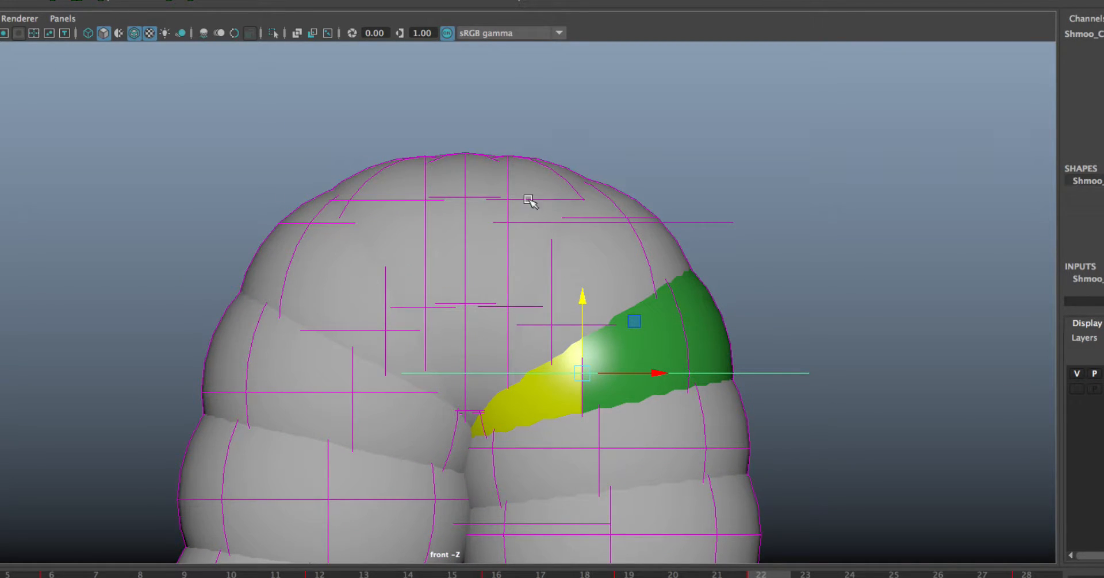
pyautogui.click(582, 371)
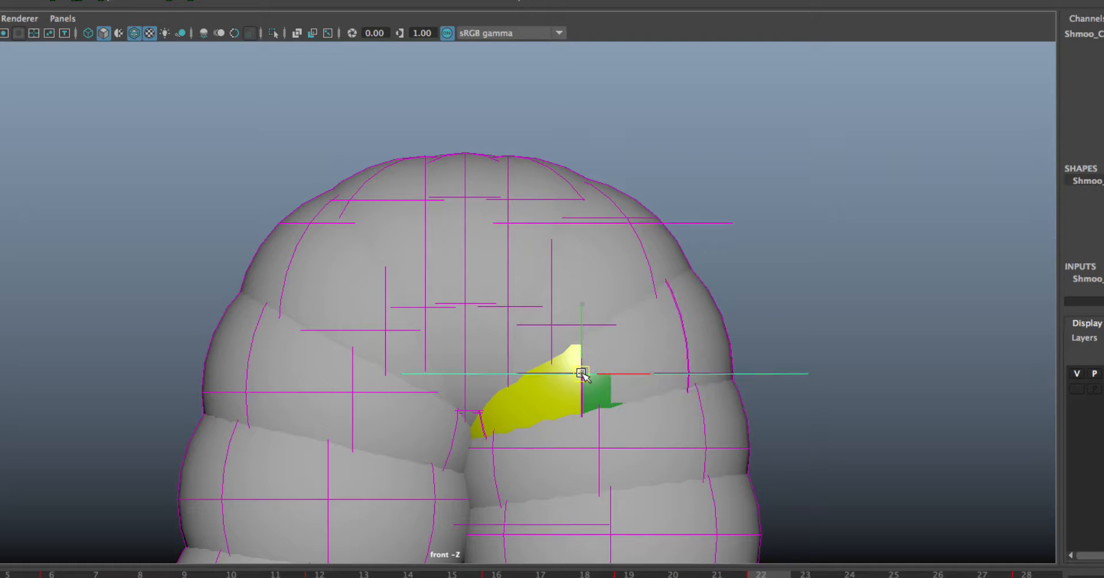
pyautogui.hotkey('shift', '.')
pyautogui.hotkey('shift', '.')
pyautogui.hotkey('shift', '.')
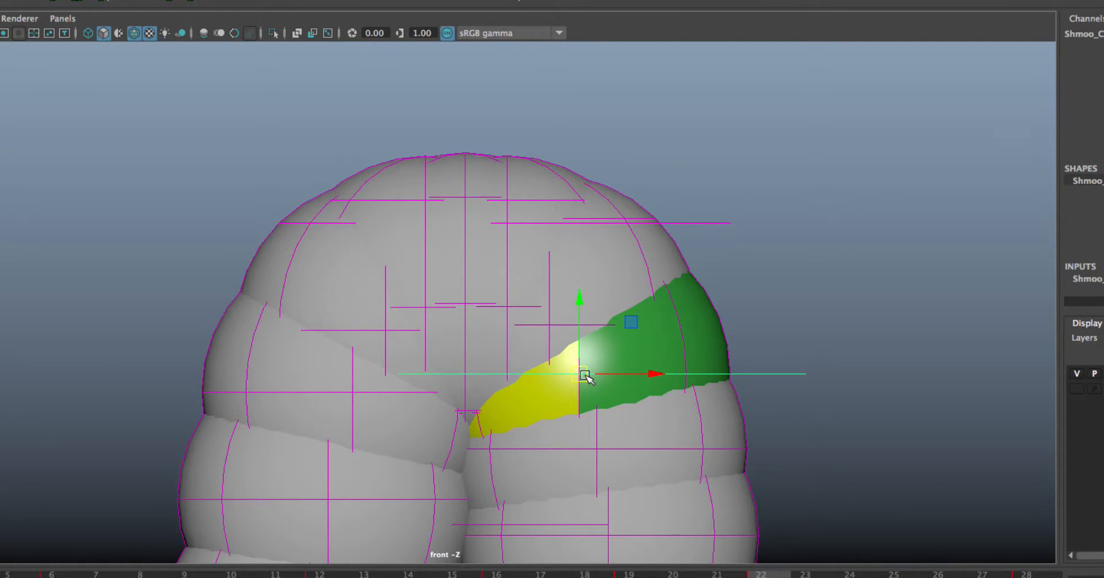
# Step: At frame 16, nudge the ball slightly outward from the apex and compare the poses at frames 16 and 19
pyautogui.press('Left')
pyautogui.press('Left')
pyautogui.moveTo(429, 391); pyautogui.dragTo(423, 392)
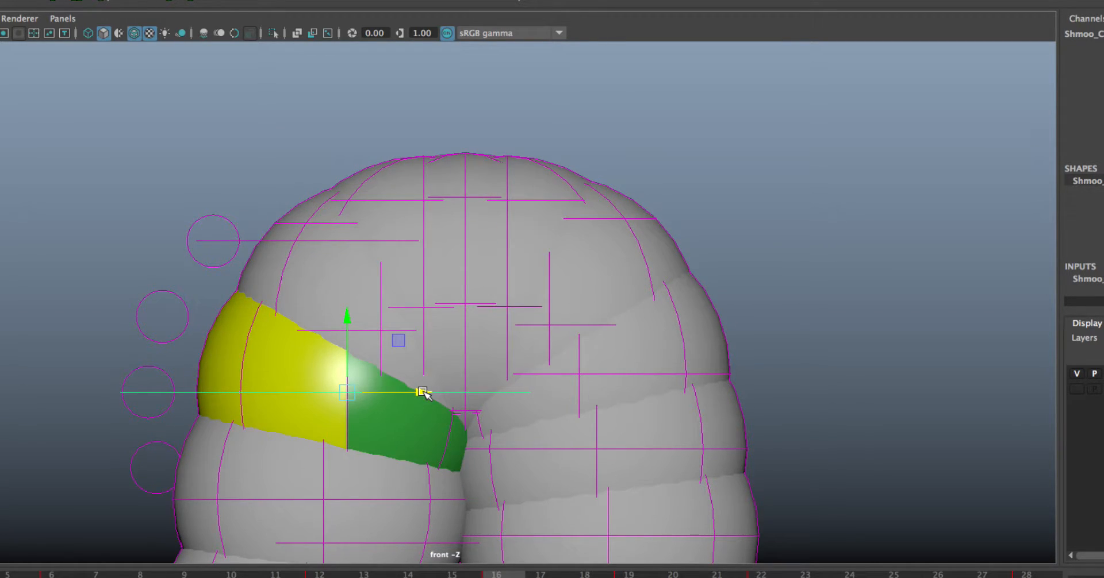
pyautogui.hotkey('ctrl', 'z')
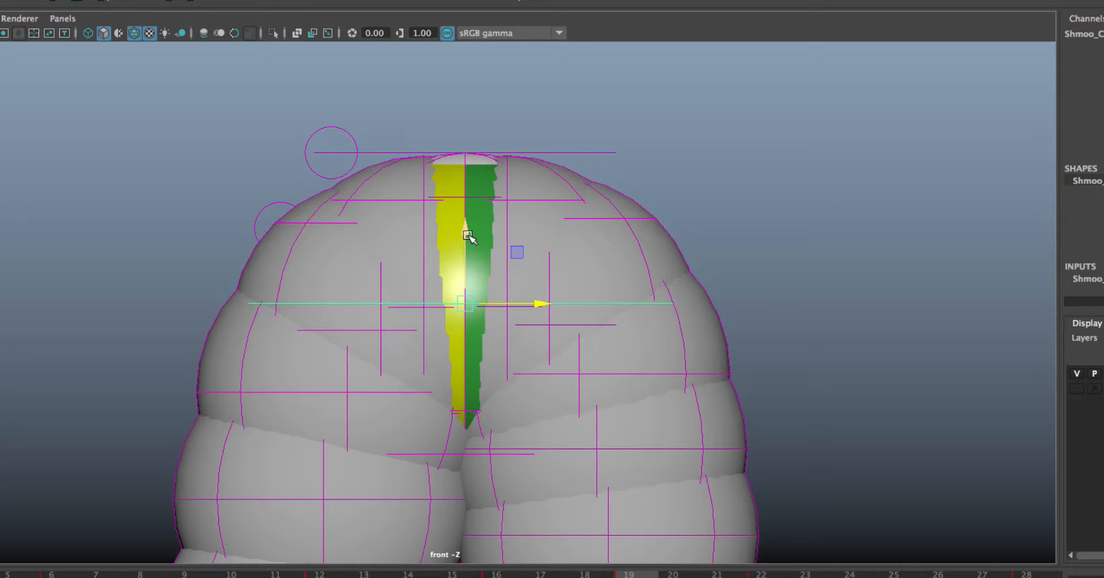
pyautogui.hotkey('shift', 'z')
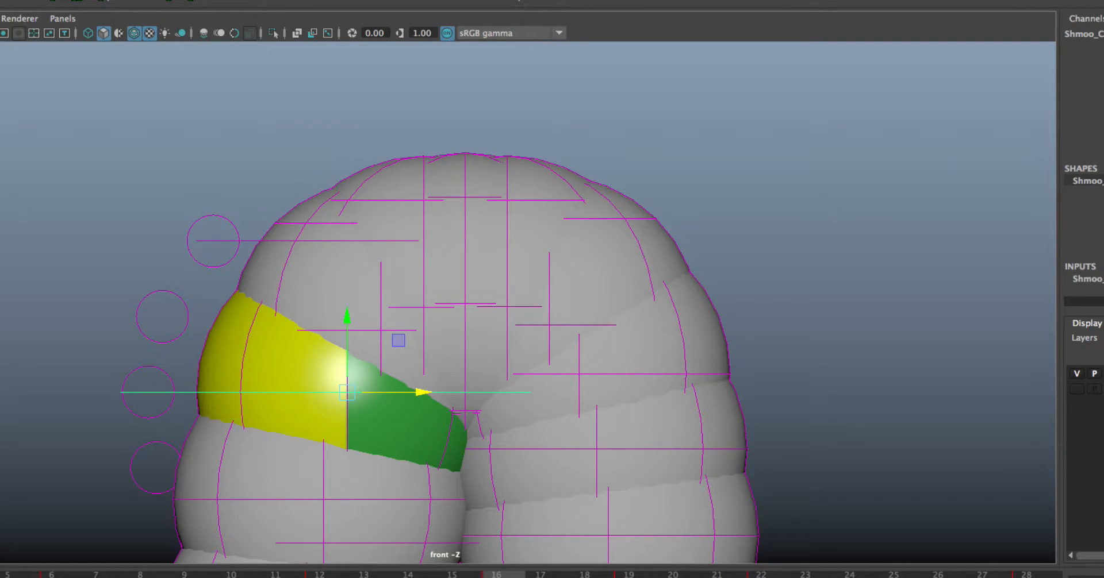
pyautogui.hotkey('ctrl', 'z')
pyautogui.hotkey('shift', 'z')
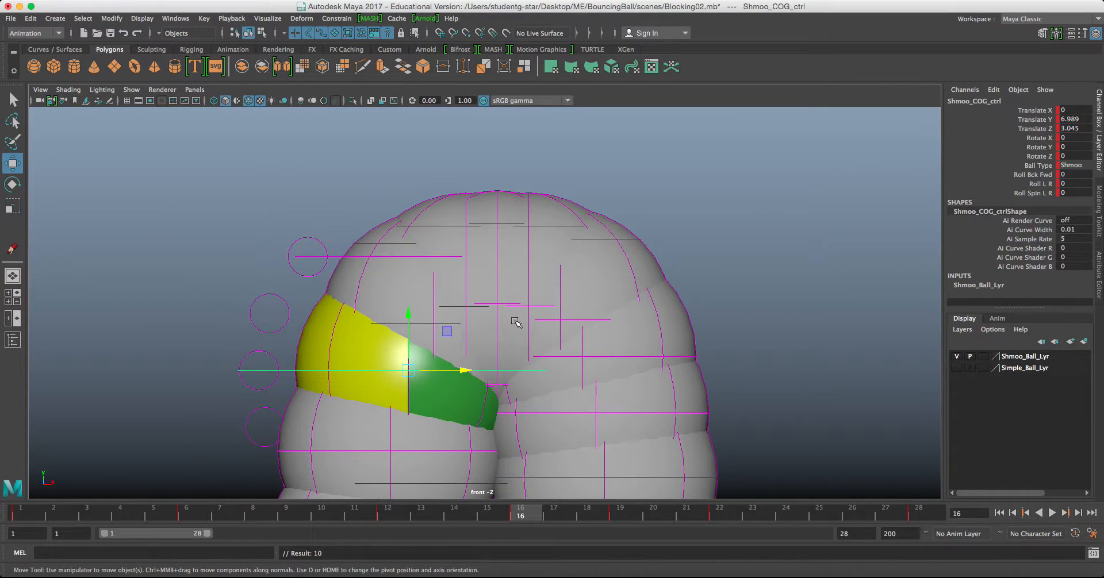
# Step: Delete the animation snapshot group so only the ball remains in the view
pyautogui.scroll(-10, 516, 322)
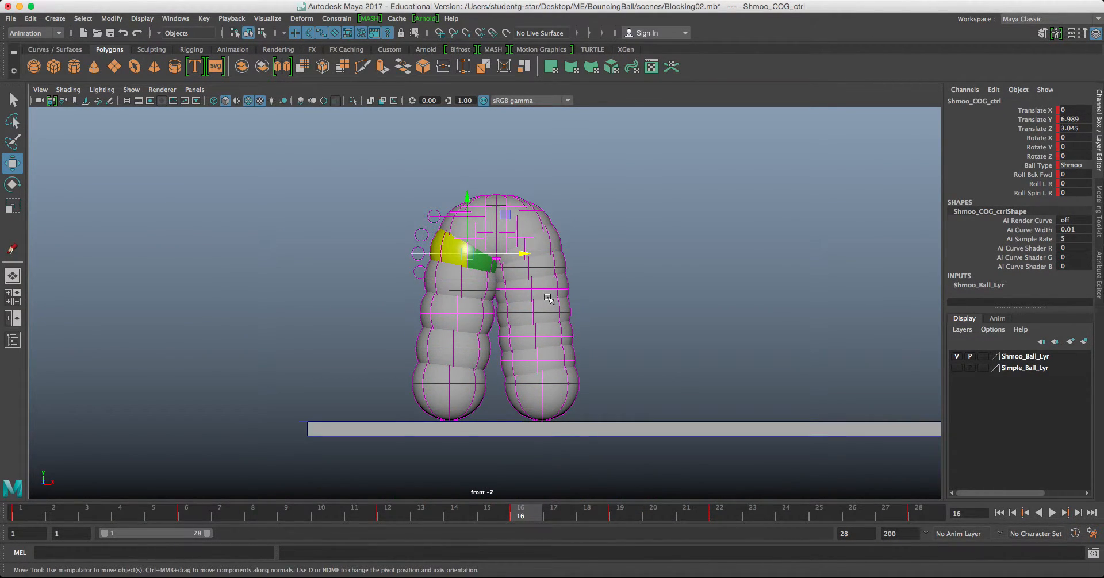
pyautogui.click(547, 298)
pyautogui.press('Up')
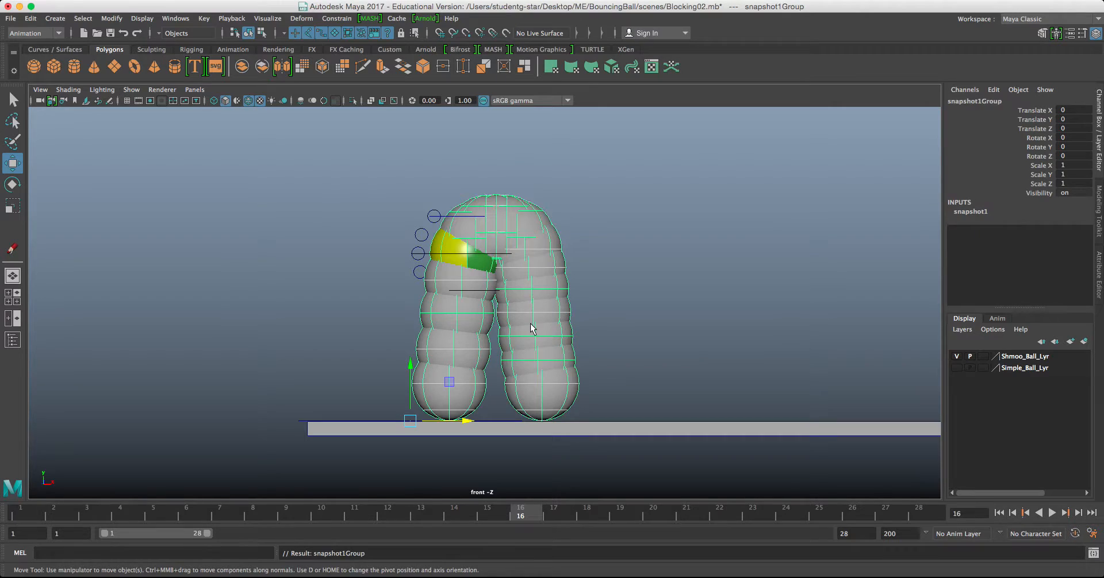
pyautogui.press('Delete')
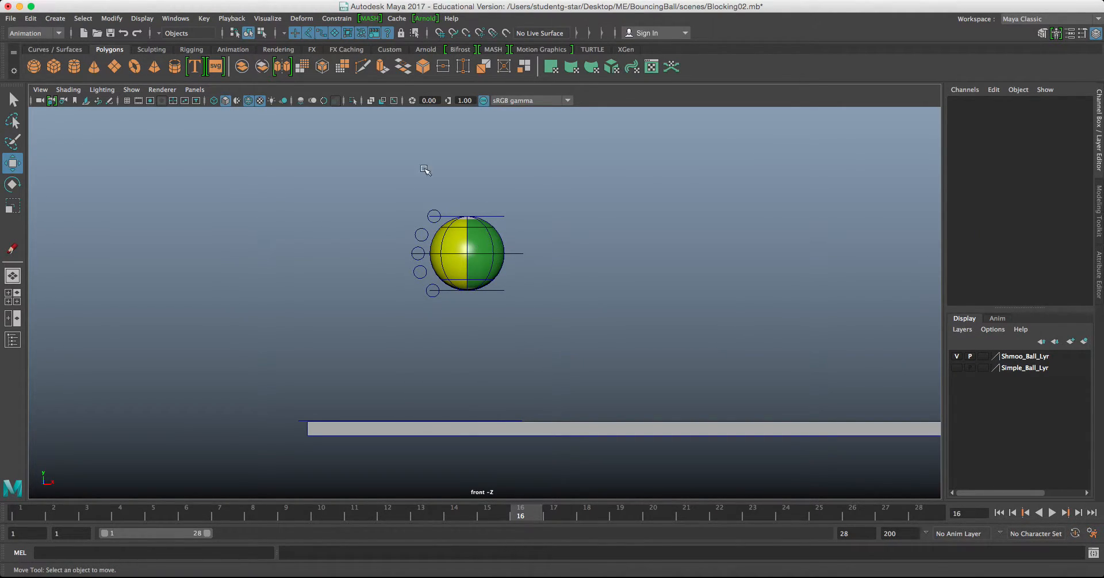
# Step: Set the playblast end time to 28 and playblast the bounce animation
pyautogui.click(173, 19)
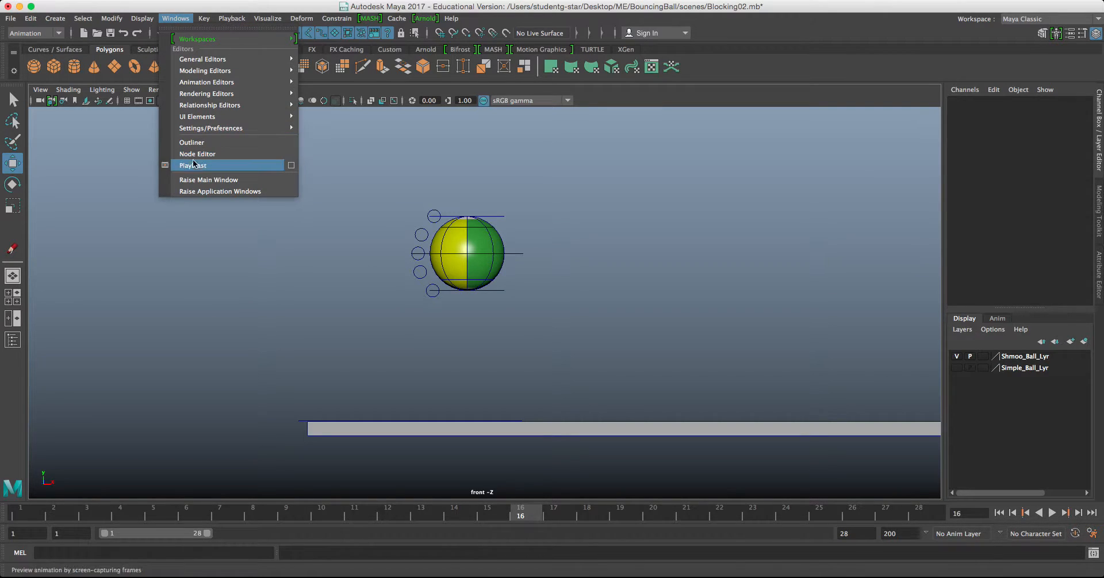
pyautogui.click(291, 165)
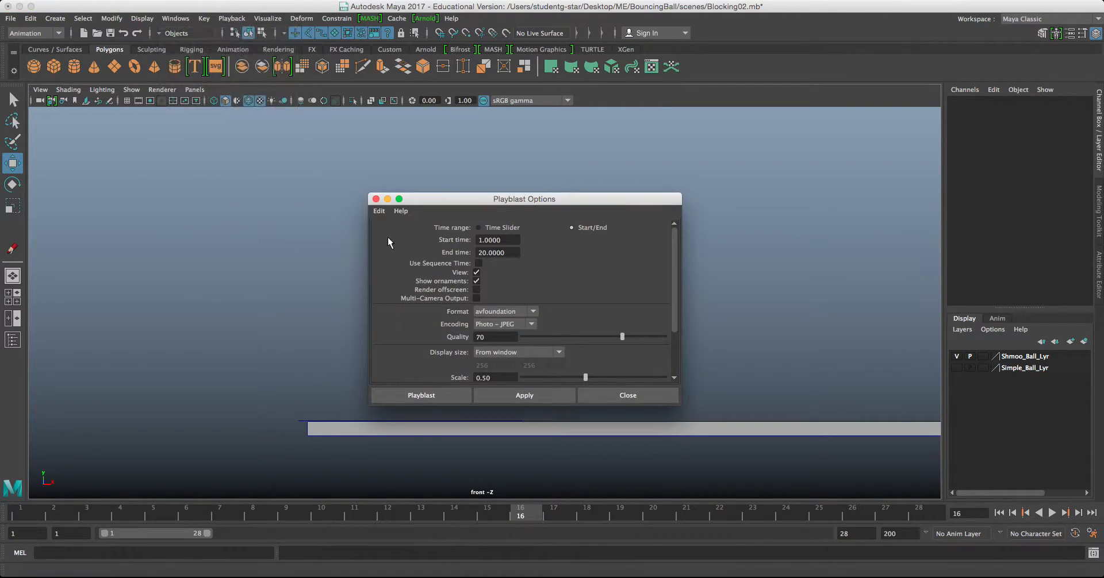
pyautogui.moveTo(510, 251); pyautogui.dragTo(463, 250)
pyautogui.write('28')
pyautogui.click(446, 395)
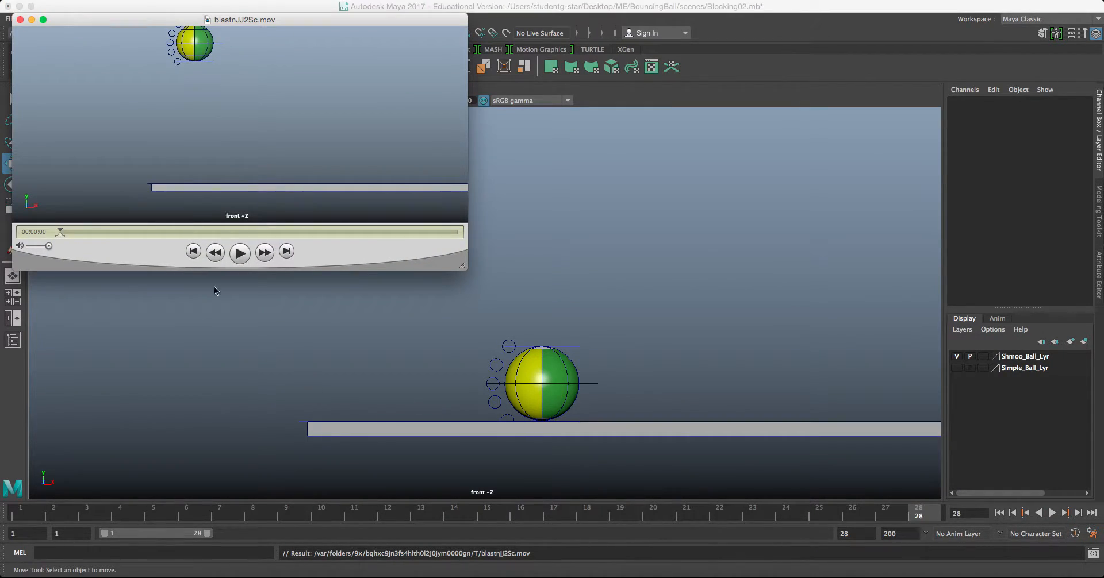
# Step: Move the playblast movie to the middle of the view and play it repeatedly to judge the bounce timing
pyautogui.moveTo(291, 23); pyautogui.dragTo(540, 110)
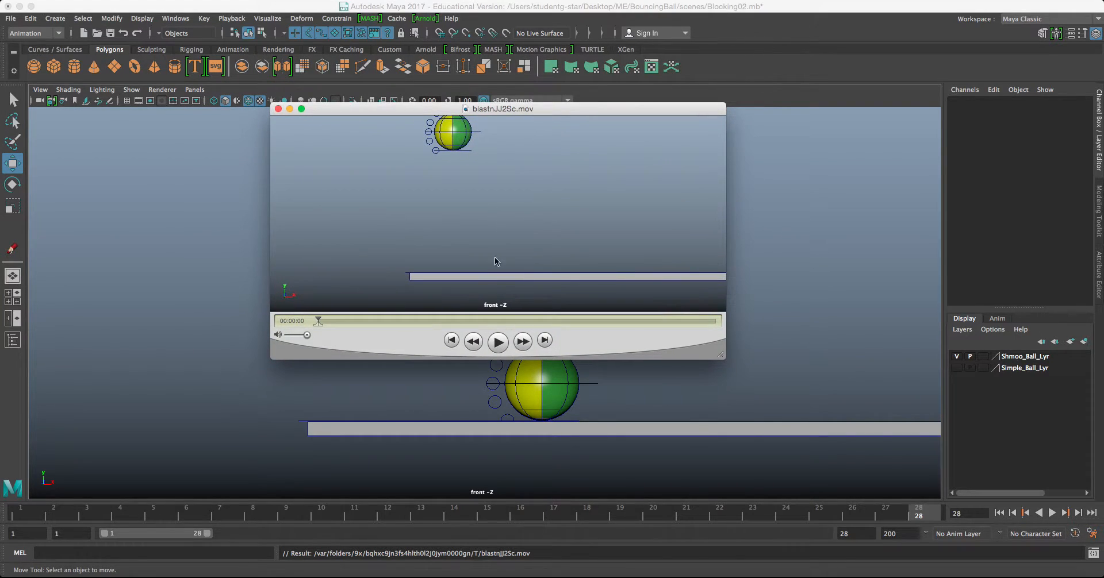
pyautogui.click(497, 340)
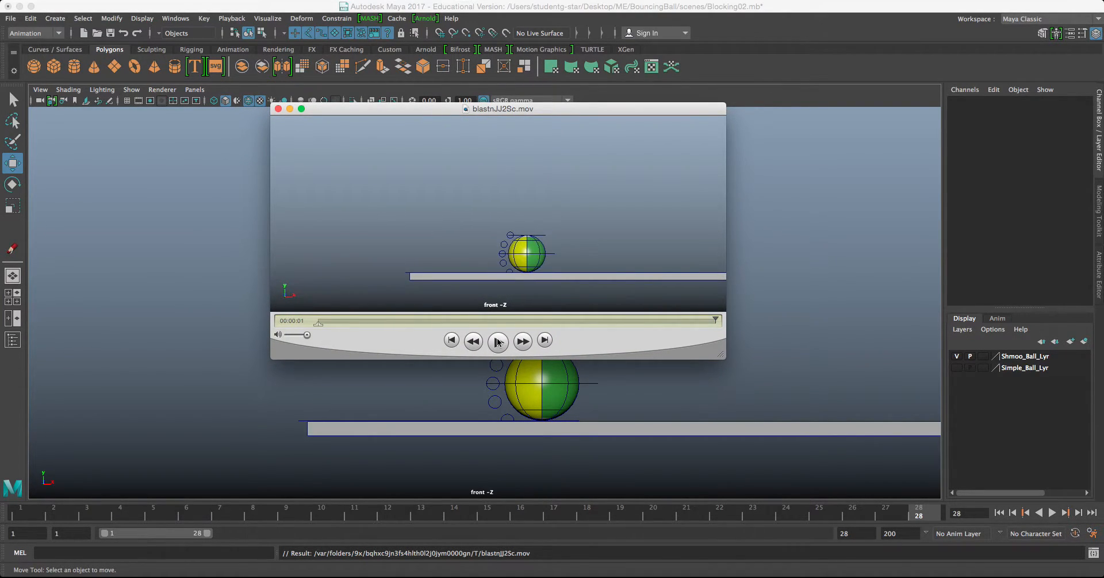
pyautogui.click(498, 341)
pyautogui.click(497, 341)
pyautogui.click(497, 341)
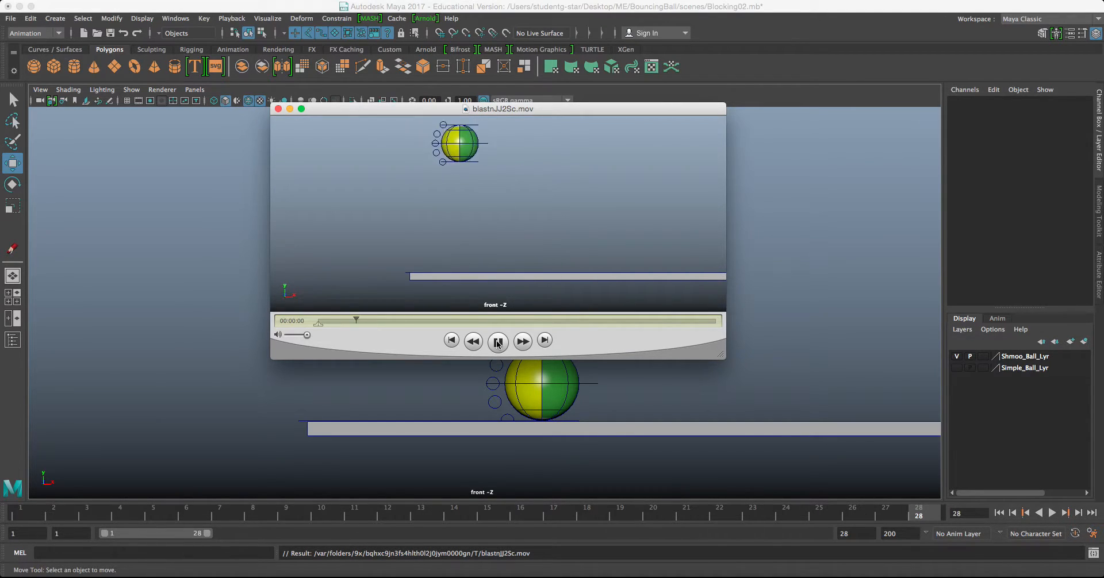
pyautogui.click(497, 341)
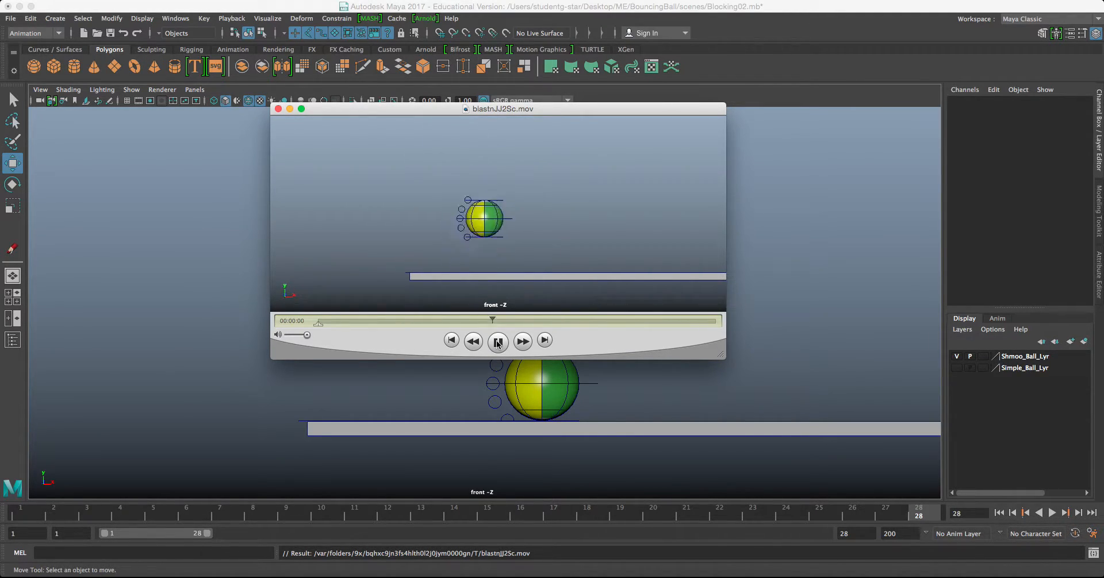
pyautogui.click(497, 341)
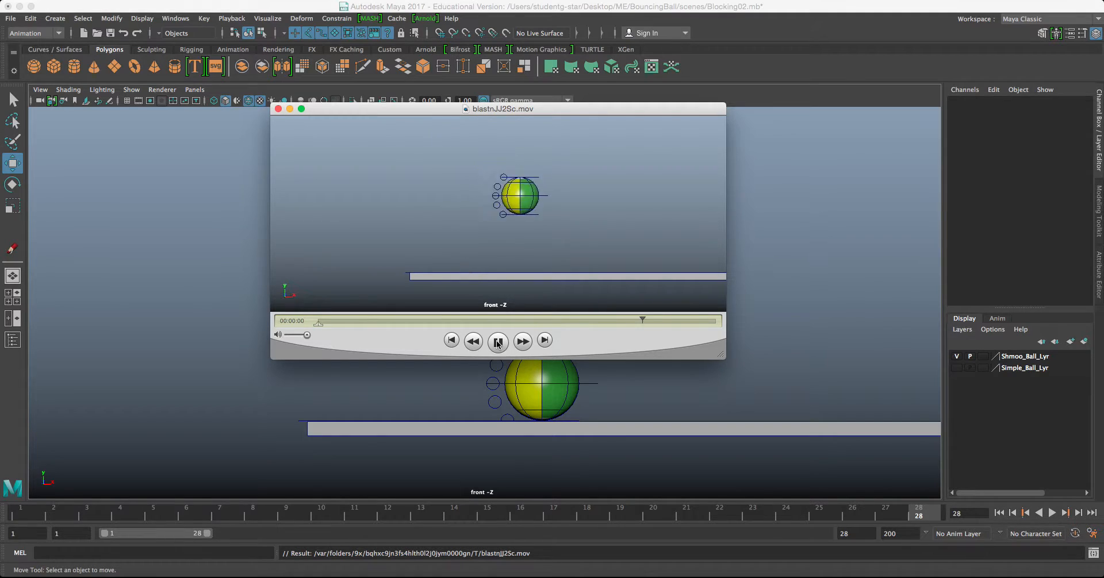
# Step: Step through the playblast frame by frame around the second apex to examine the spacing, and close the movie
pyautogui.click(498, 341)
pyautogui.click(488, 321)
pyautogui.press('space')
pyautogui.press('Left')
pyautogui.press('Left')
pyautogui.press('Left')
pyautogui.press('Left')
pyautogui.press('Left')
pyautogui.press('Left')
pyautogui.press('Left')
pyautogui.press('Left')
pyautogui.press('Left')
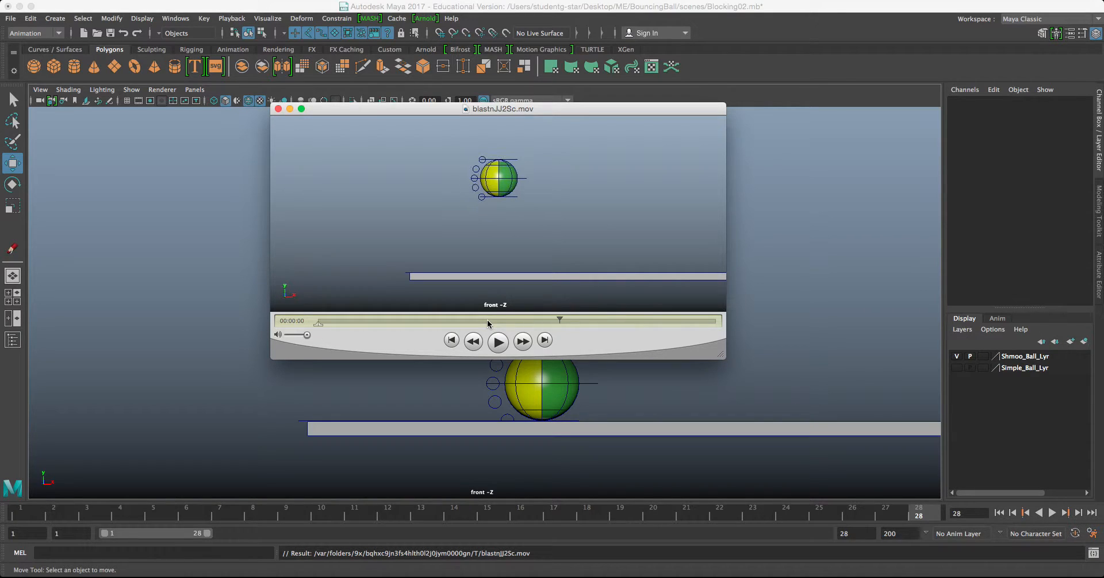
pyautogui.press('Left')
pyautogui.press('Left')
pyautogui.press('Left')
pyautogui.press('Left')
pyautogui.press('Right')
pyautogui.press('Right')
pyautogui.press('Right')
pyautogui.press('Right')
pyautogui.press('Right')
pyautogui.press('Left')
pyautogui.press('Left')
pyautogui.press('Left')
pyautogui.press('Left')
pyautogui.press('Right')
pyautogui.press('Right')
pyautogui.press('Right')
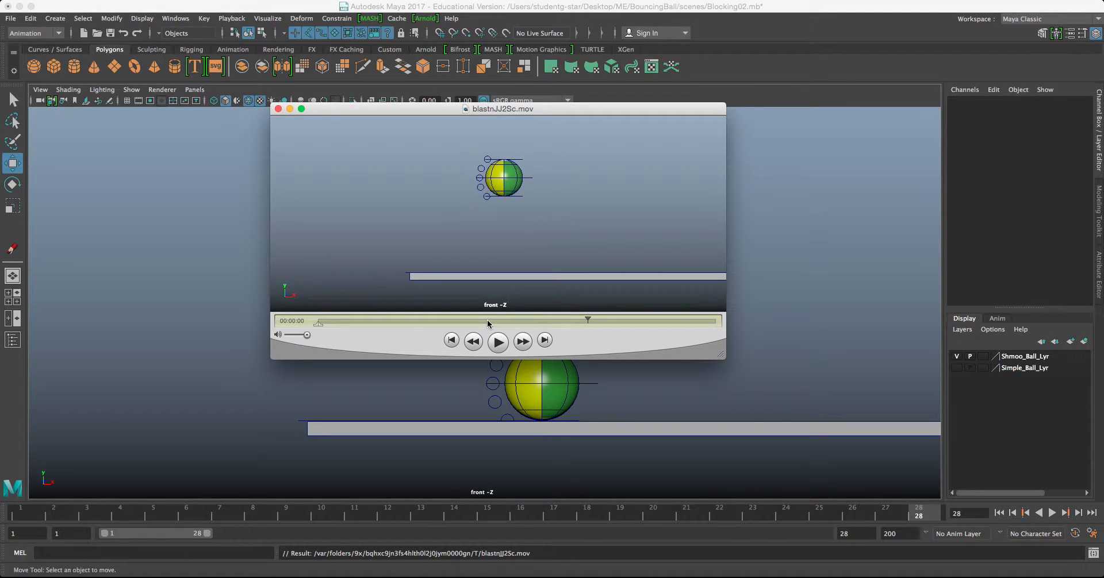
pyautogui.press('Left')
pyautogui.press('Left')
pyautogui.press('Left')
pyautogui.press('Left')
pyautogui.press('Left')
pyautogui.press('Left')
pyautogui.press('Left')
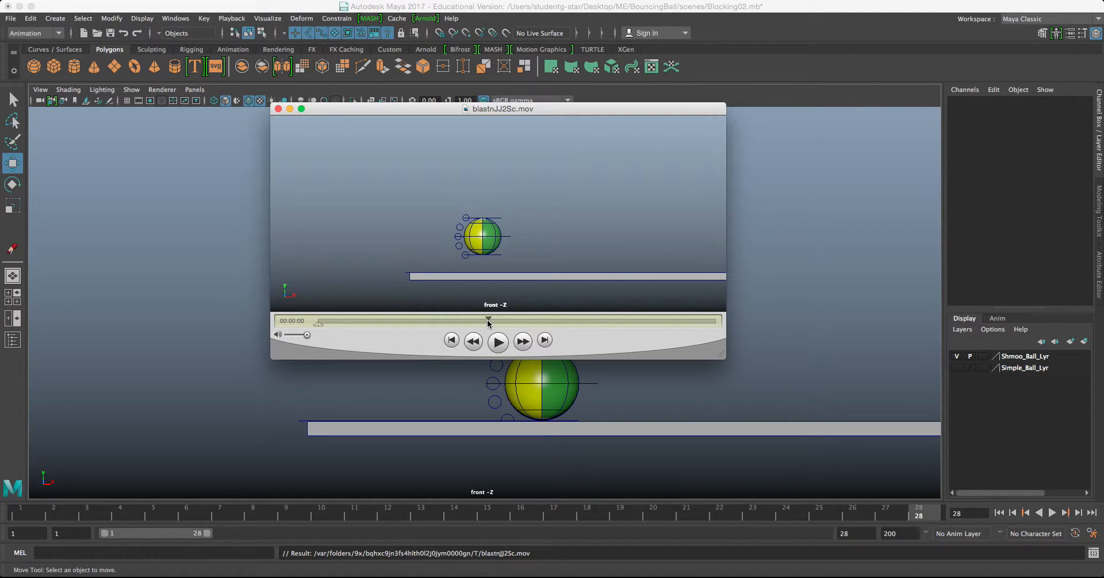
pyautogui.click(278, 109)
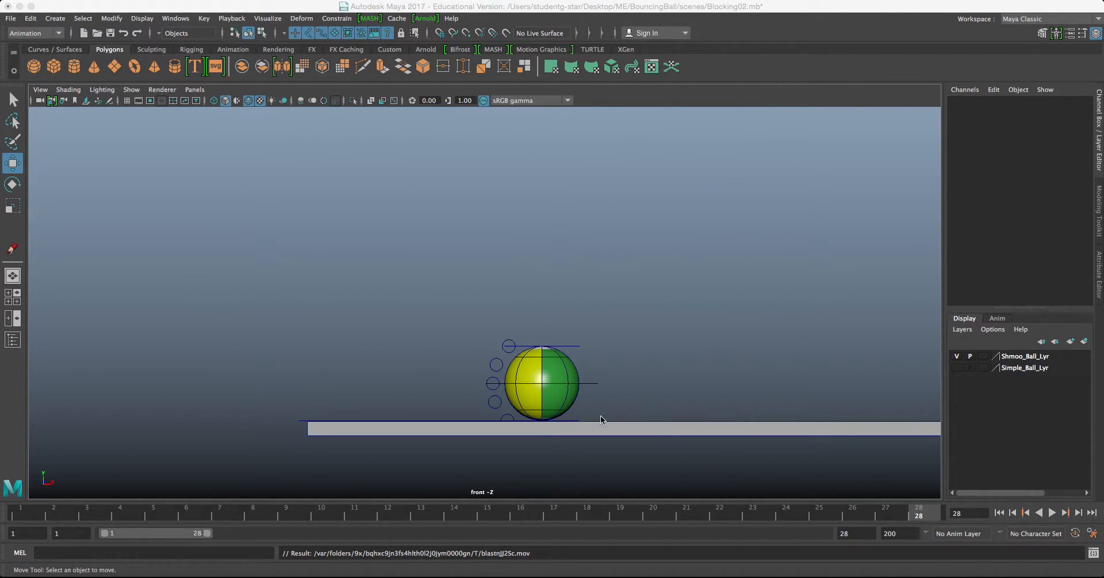
# Step: At frame 16, lower the ball's COG control to Translate Y 6.557 and set a key
pyautogui.click(581, 385)
pyautogui.click(519, 517)
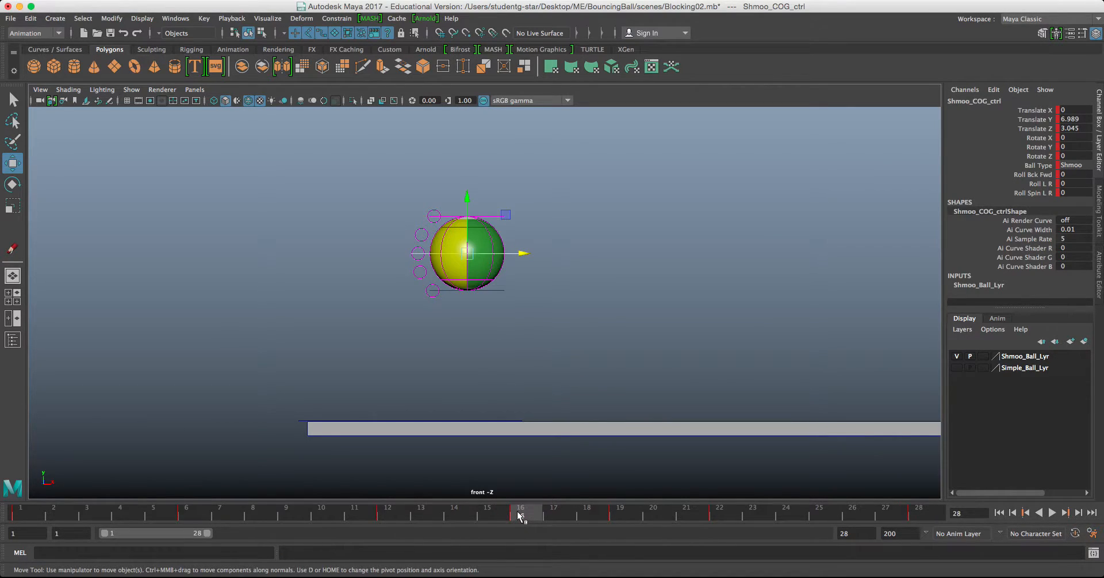
pyautogui.moveTo(519, 516)
pyautogui.mouseDown()
pyautogui.moveTo(425, 516)
pyautogui.moveTo(523, 518)
pyautogui.mouseUp()
pyautogui.moveTo(466, 199); pyautogui.dragTo(467, 207)
pyautogui.press('s')
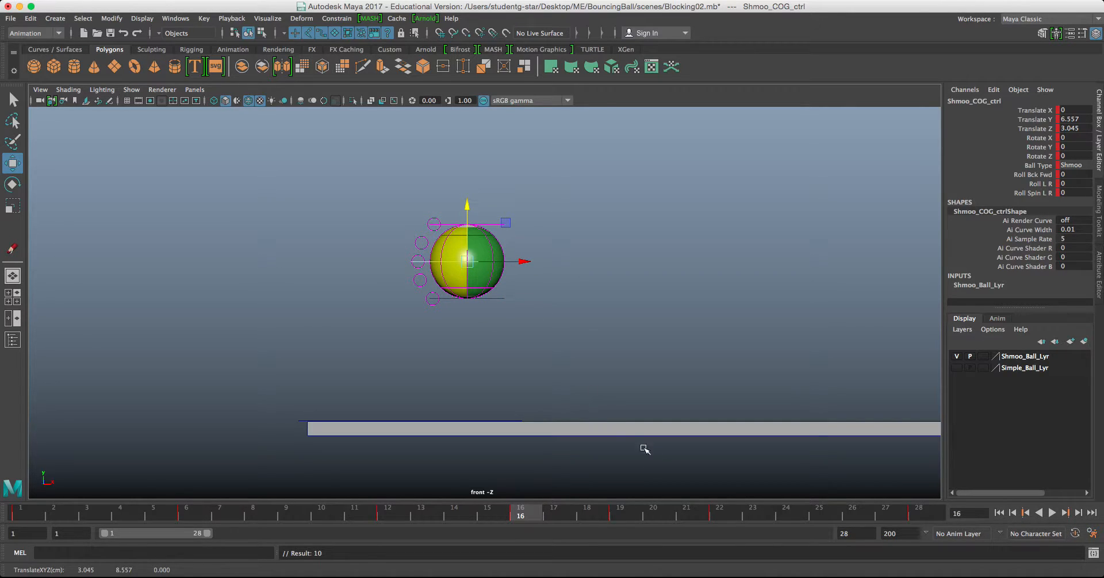
# Step: At frame 22, lower the ball's COG control slightly and set a key
pyautogui.click(718, 514)
pyautogui.moveTo(524, 188); pyautogui.dragTo(525, 195)
pyautogui.press('s')
# Step: Create an animation snapshot of the ball geometry to check the revised arc, and delete the snapshot group
pyautogui.click(554, 235)
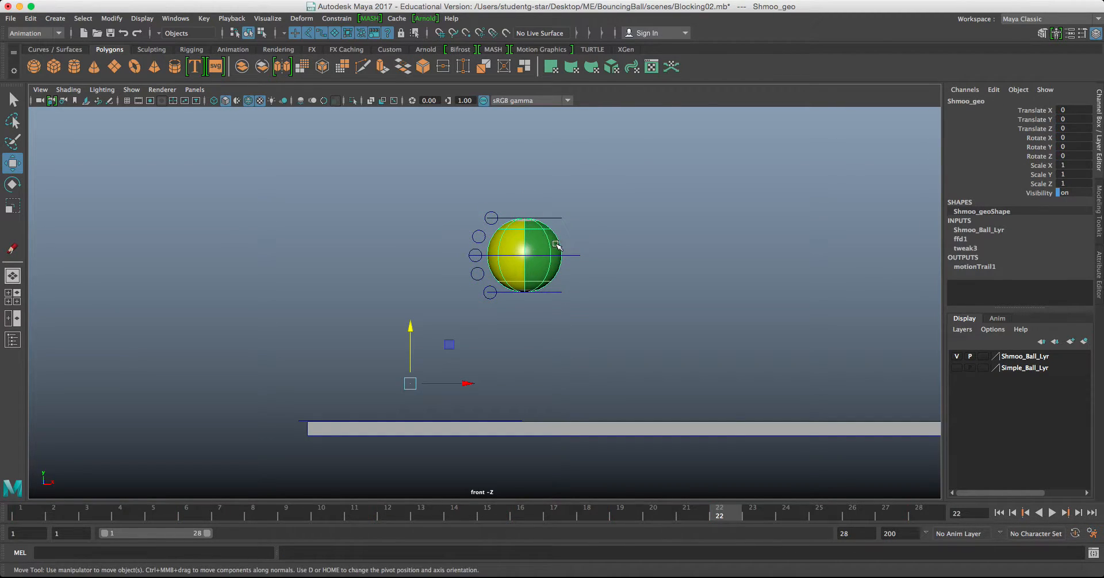
pyautogui.click(268, 18)
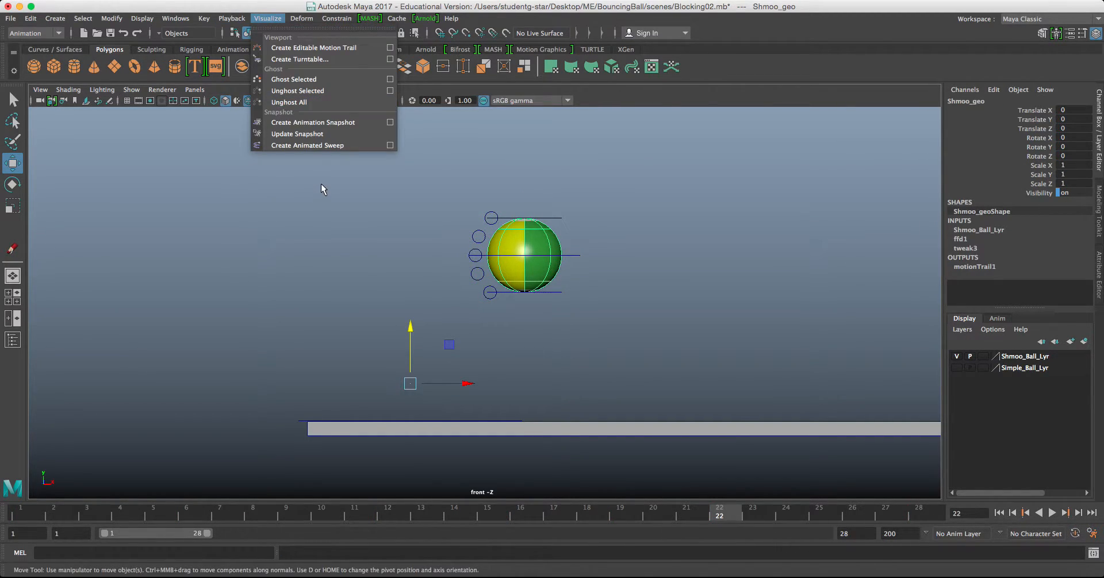
pyautogui.click(314, 123)
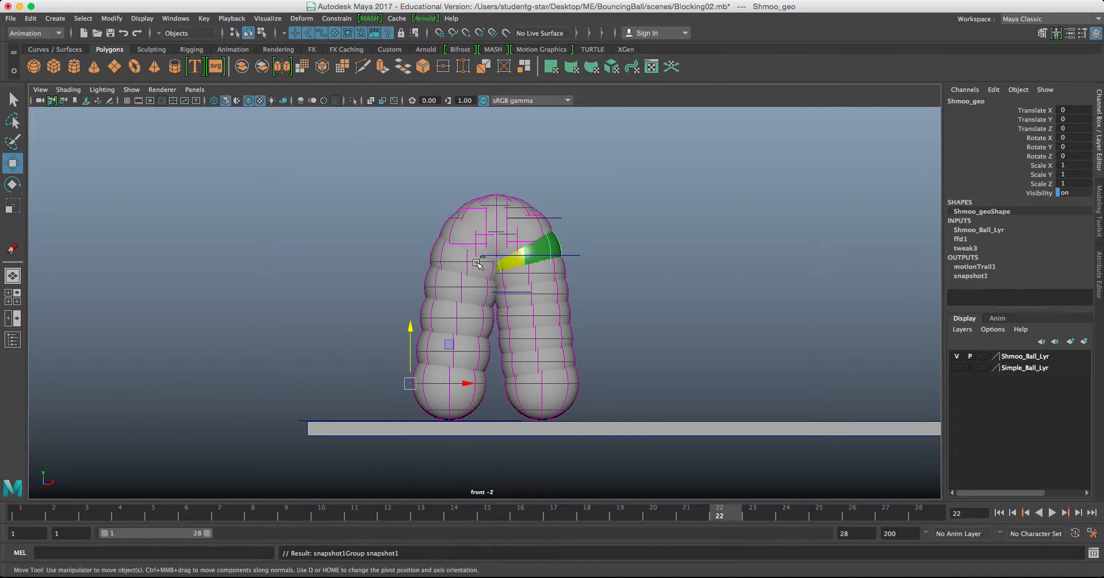
pyautogui.click(396, 321)
pyautogui.press('Up')
pyautogui.press('Delete')
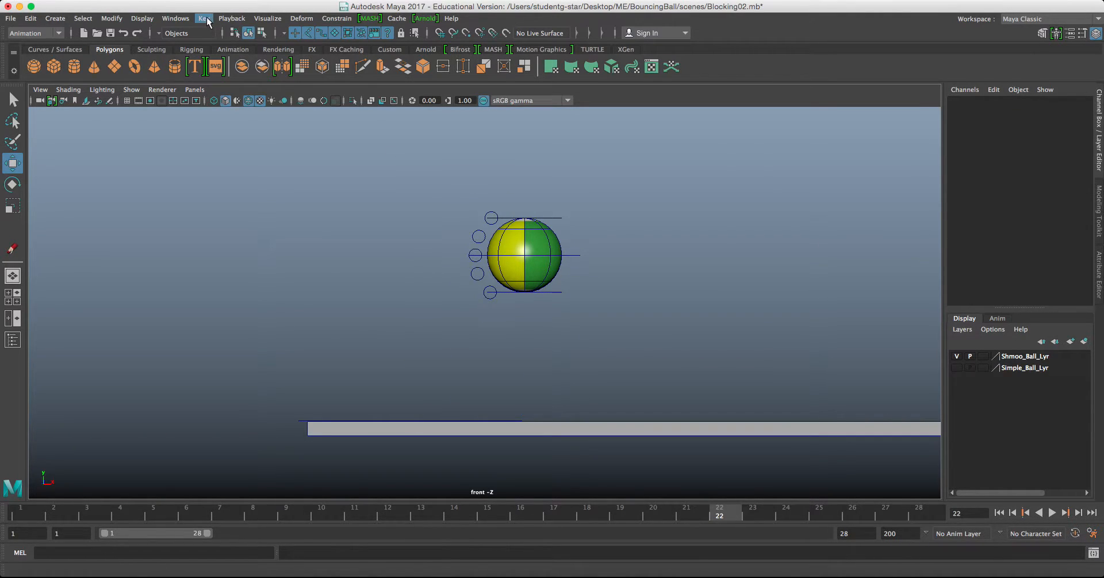
# Step: Playblast the revised bounce animation with the existing playblast settings
pyautogui.click(176, 18)
pyautogui.click(193, 165)
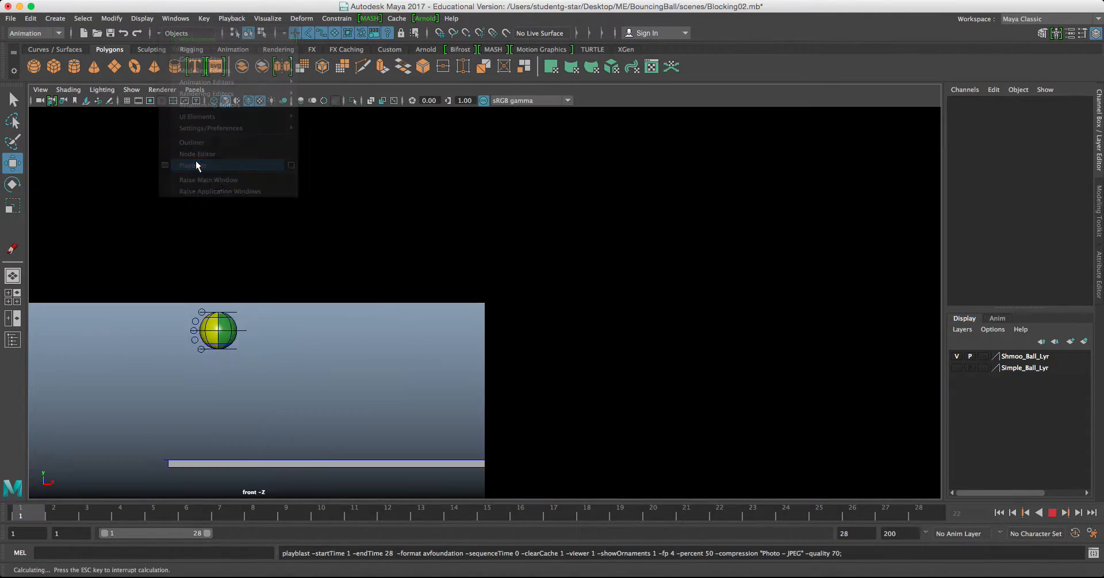
# Step: Play back the playblast of the bounce animation repeatedly to review its timing, and close the movie
pyautogui.click(240, 253)
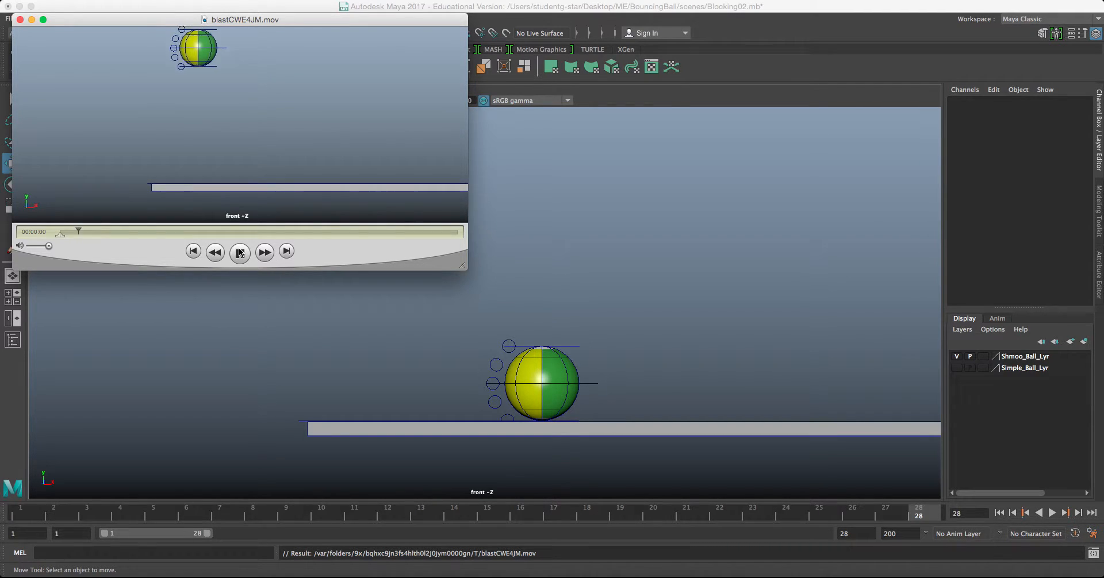
pyautogui.moveTo(295, 21); pyautogui.dragTo(538, 113)
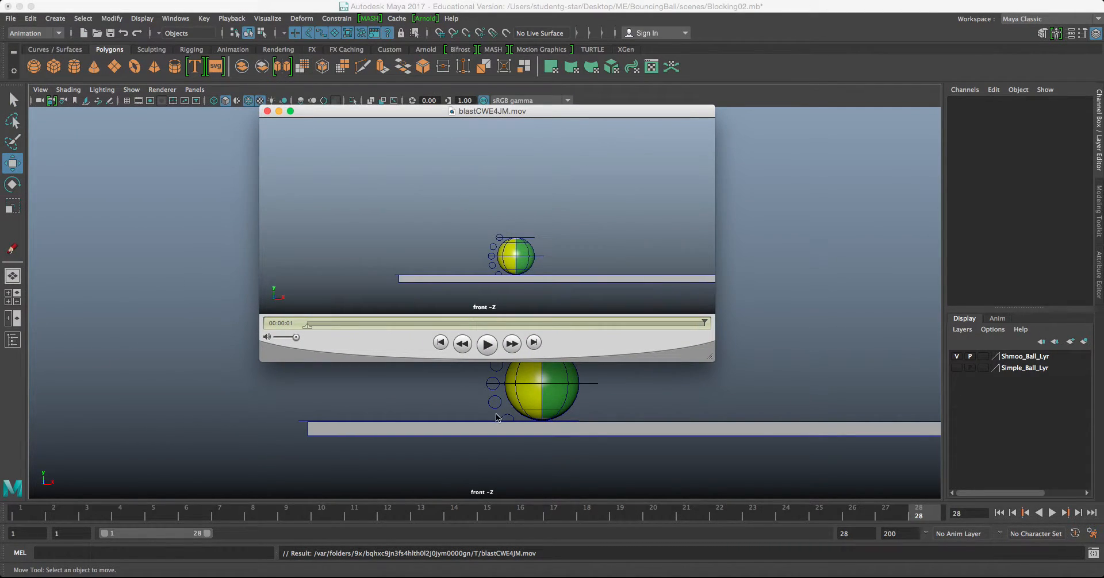
pyautogui.click(487, 351)
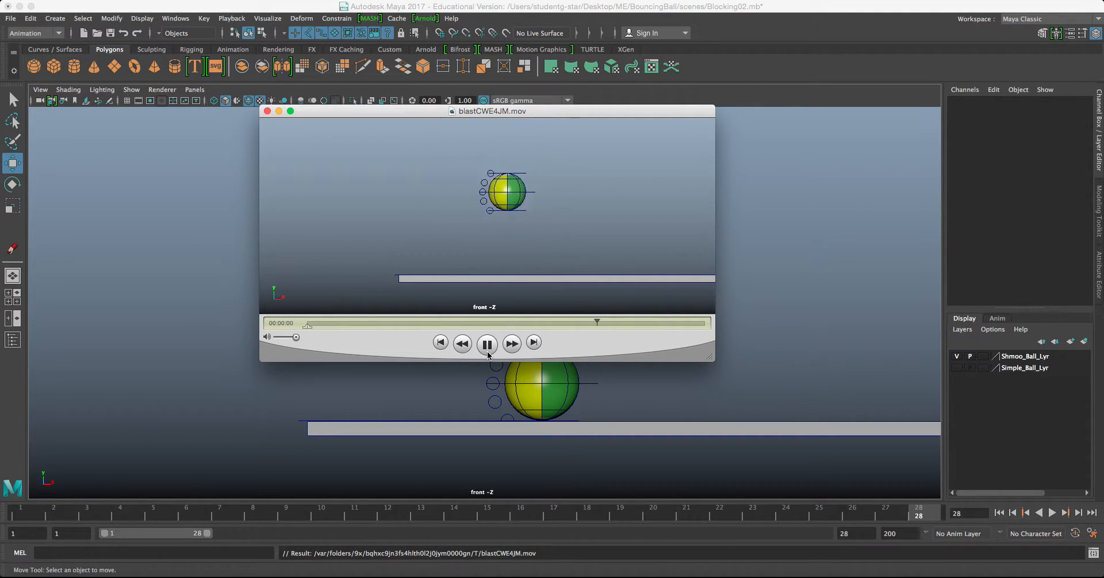
pyautogui.click(487, 350)
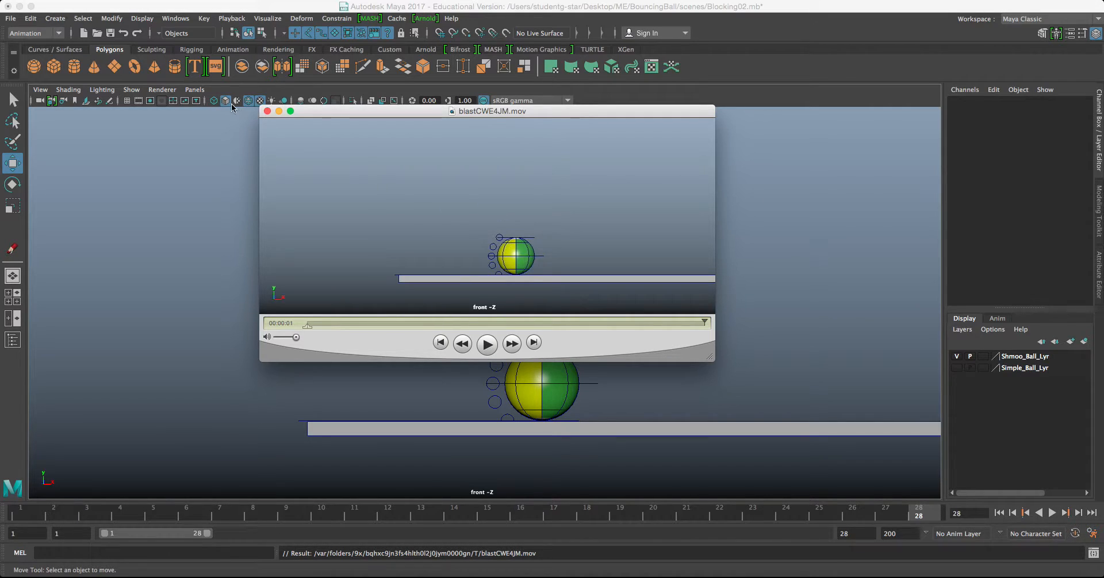
pyautogui.click(268, 112)
# Step: At frame 16, lower the ball's COG control slightly further and set a key
pyautogui.click(546, 387)
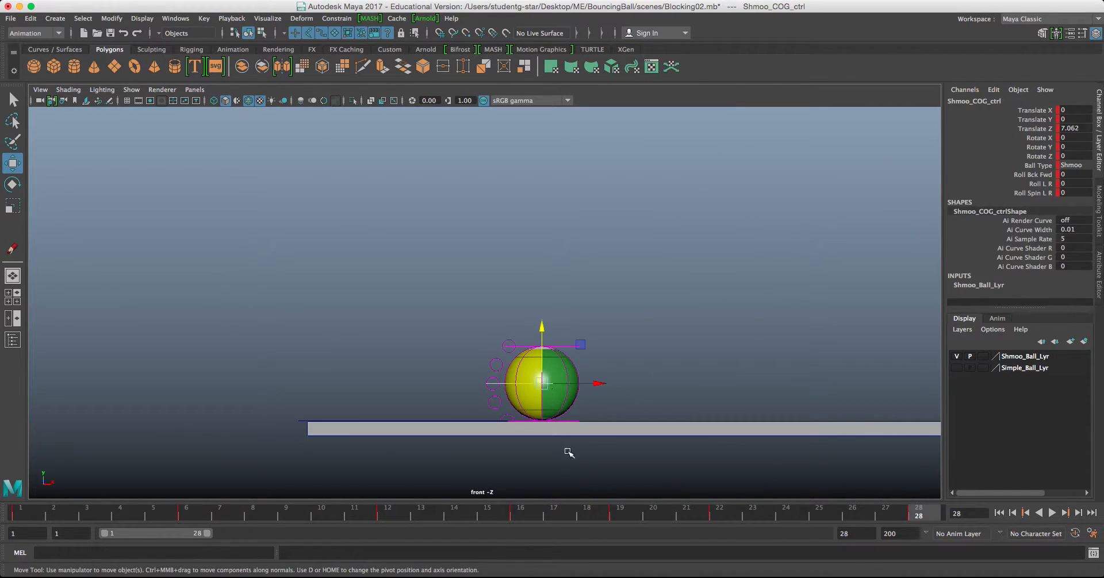
pyautogui.click(522, 518)
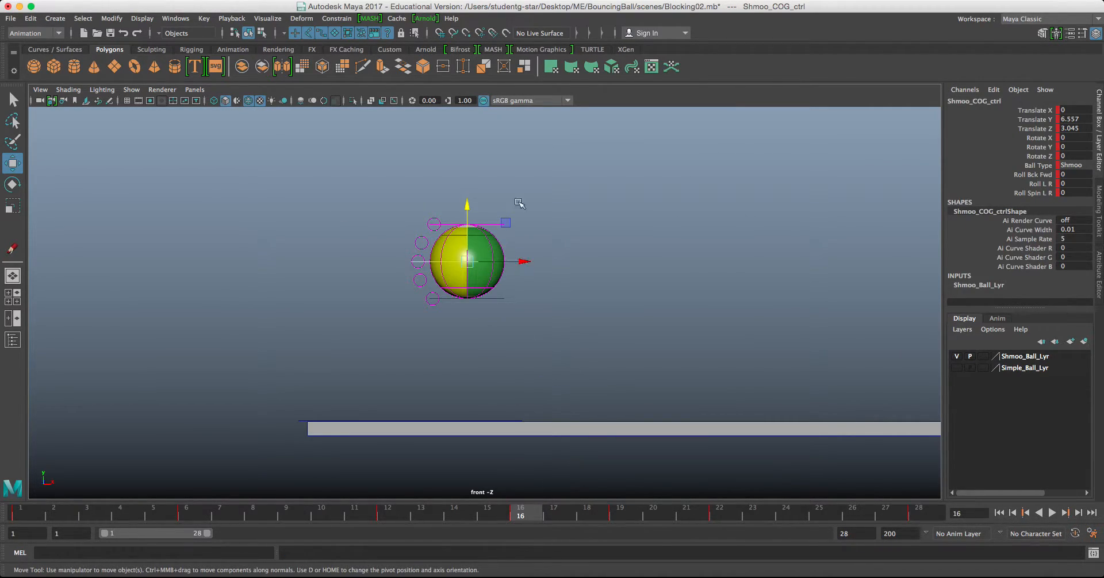
pyautogui.moveTo(467, 206); pyautogui.dragTo(467, 209)
pyautogui.press('s')
# Step: At frame 22, lower the ball's COG control to Translate Y 6.705 and deselect it
pyautogui.press('.')
pyautogui.press('.')
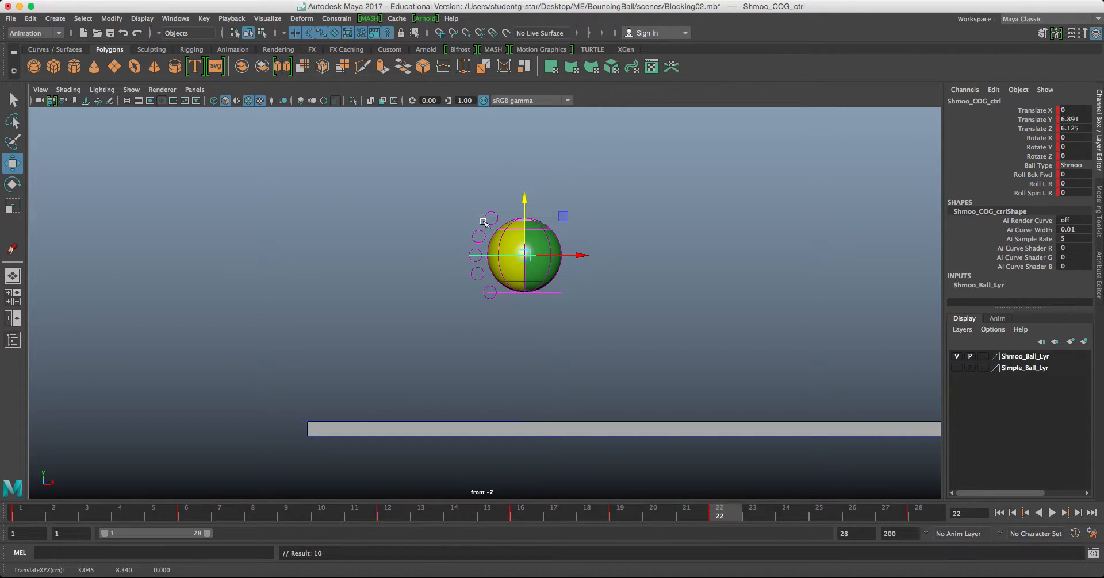
pyautogui.moveTo(523, 197); pyautogui.dragTo(524, 201)
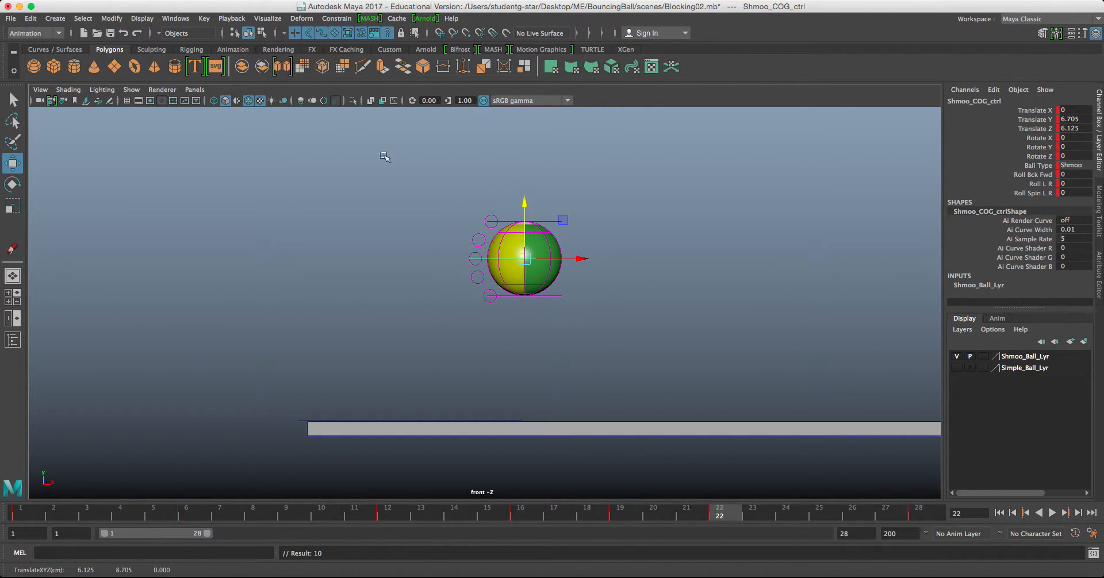
pyautogui.click(489, 164)
# Step: Playblast the revised bounce with the existing settings, play the movie to review the timing, and close it
pyautogui.scroll(2, 491, 163)
pyautogui.keyDown('alt'); pyautogui.moveTo(542, 185); pyautogui.dragTo(458, 198, button='middle'); pyautogui.keyUp('alt')
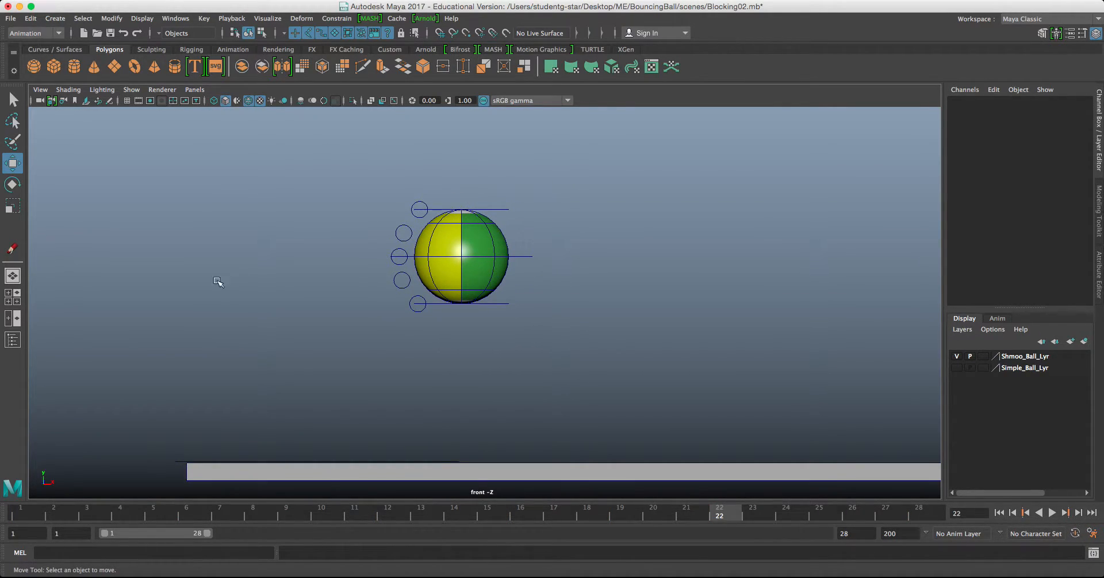
pyautogui.click(175, 18)
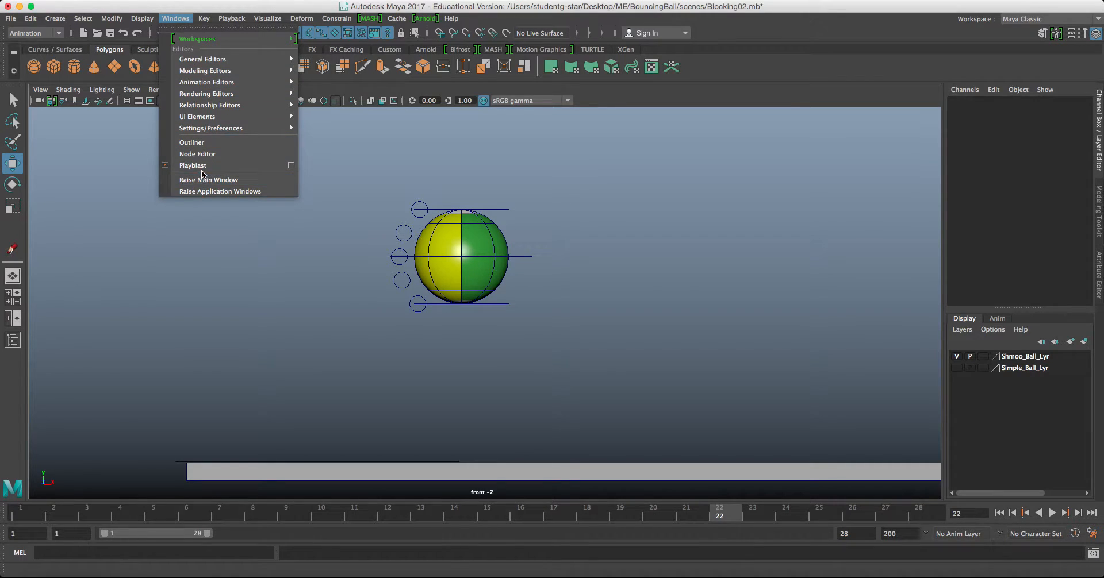
pyautogui.click(199, 165)
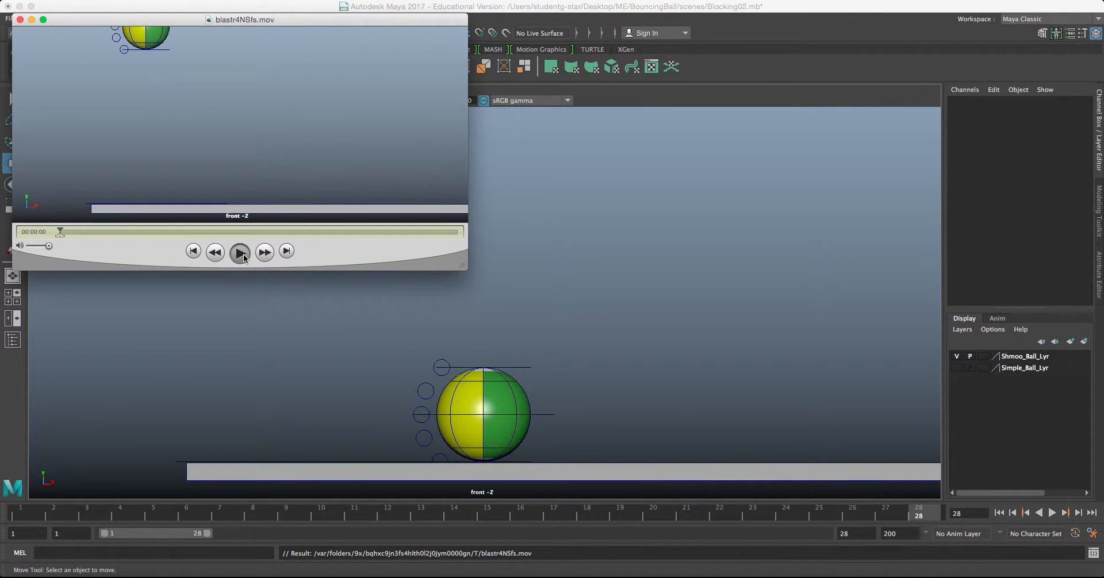
pyautogui.click(243, 254)
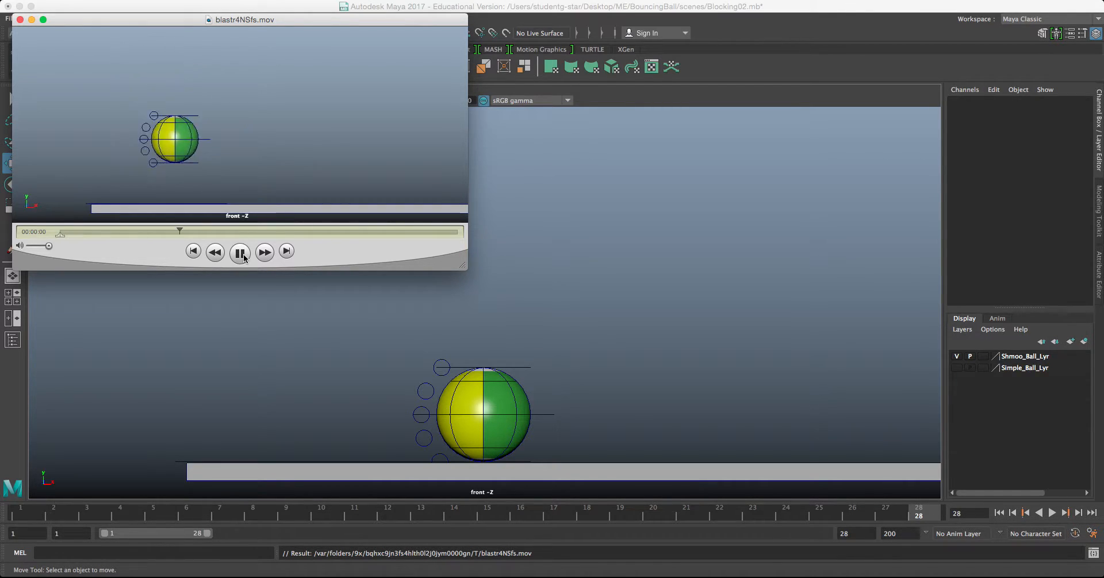
pyautogui.click(244, 255)
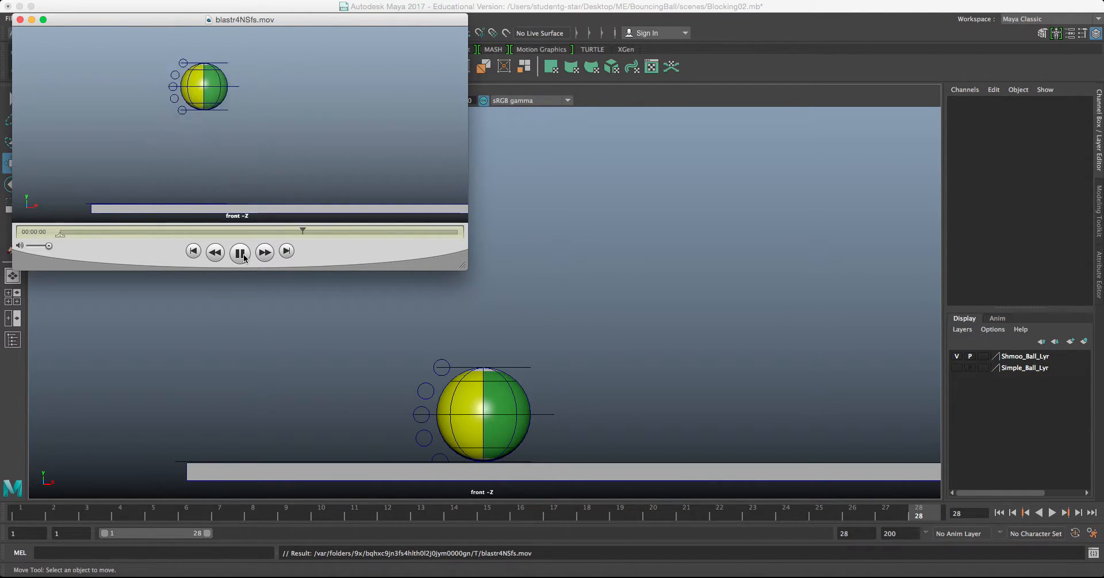
pyautogui.click(20, 20)
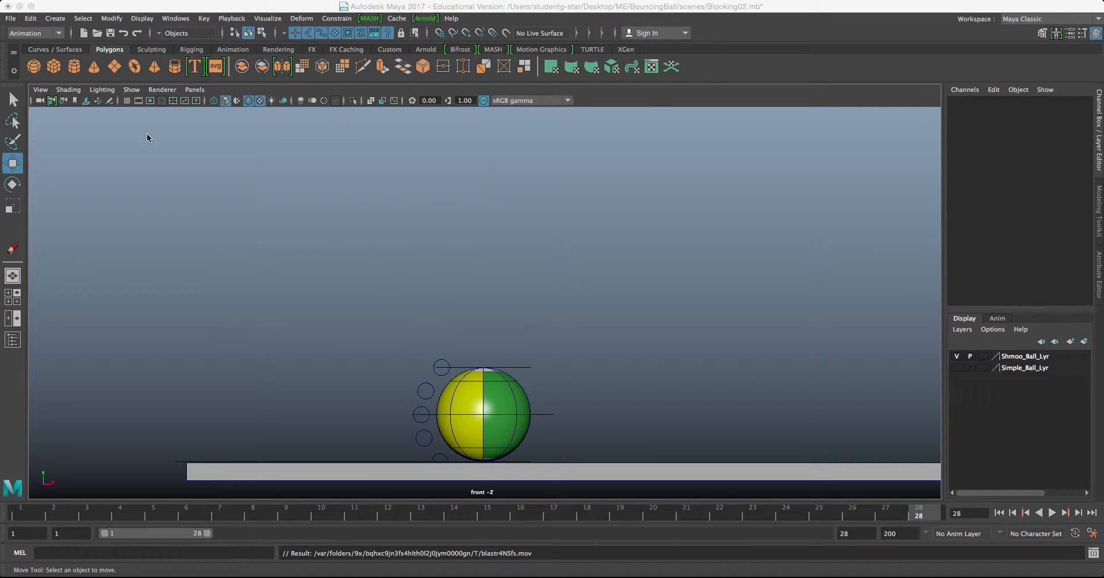
# Step: Select the ball's COG control and limit the playback range to frames 28 to 41
pyautogui.click(509, 415)
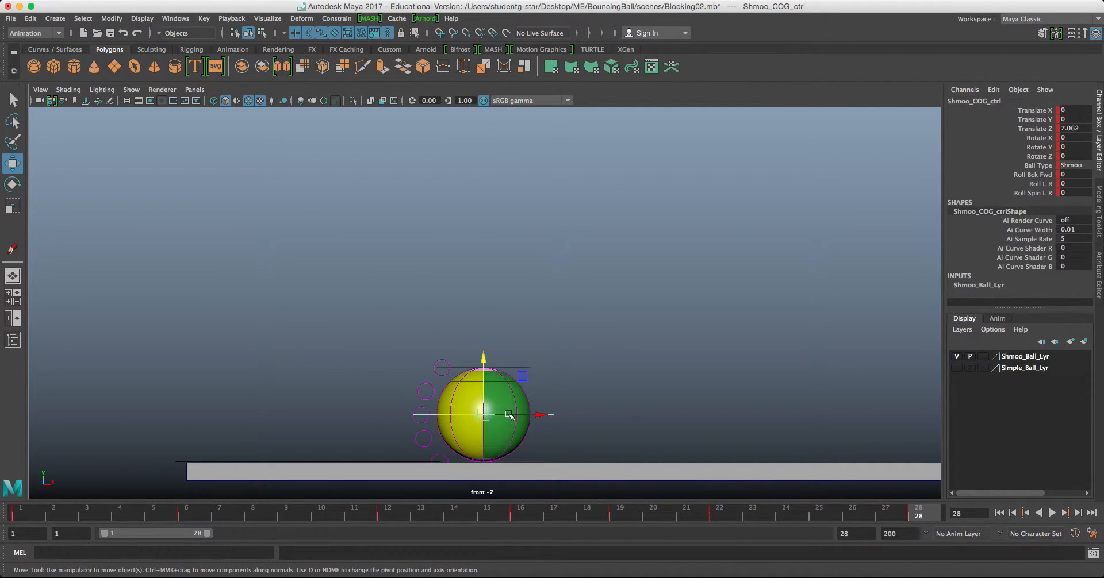
pyautogui.moveTo(207, 534); pyautogui.dragTo(394, 541)
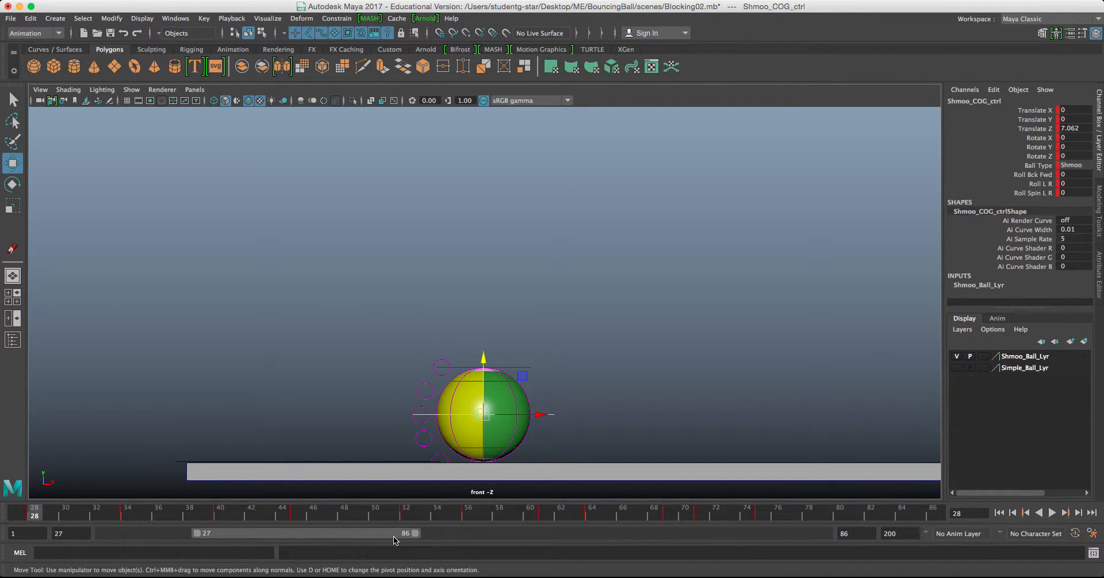
pyautogui.click(227, 514)
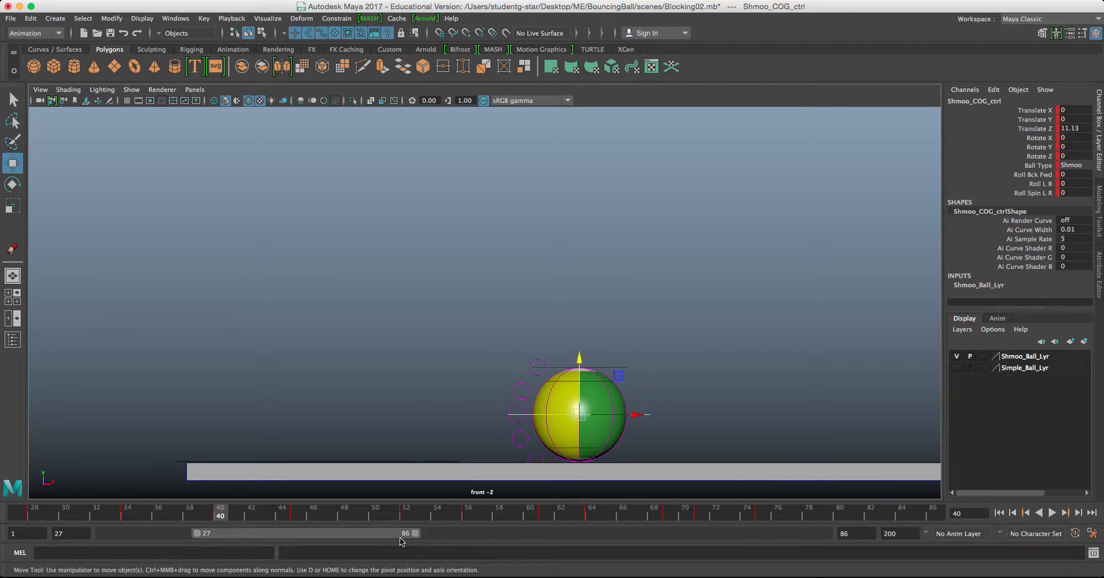
pyautogui.moveTo(419, 538); pyautogui.dragTo(253, 527)
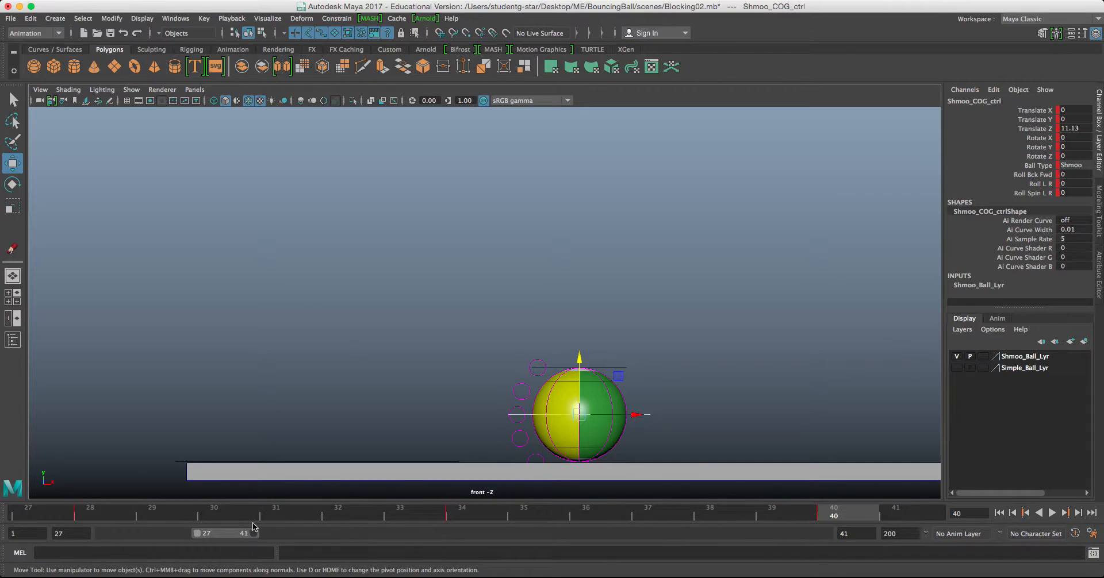
pyautogui.click(89, 514)
pyautogui.moveTo(91, 516)
pyautogui.mouseDown()
pyautogui.moveTo(38, 512)
pyautogui.moveTo(93, 516)
pyautogui.mouseUp()
pyautogui.moveTo(197, 538); pyautogui.dragTo(201, 538)
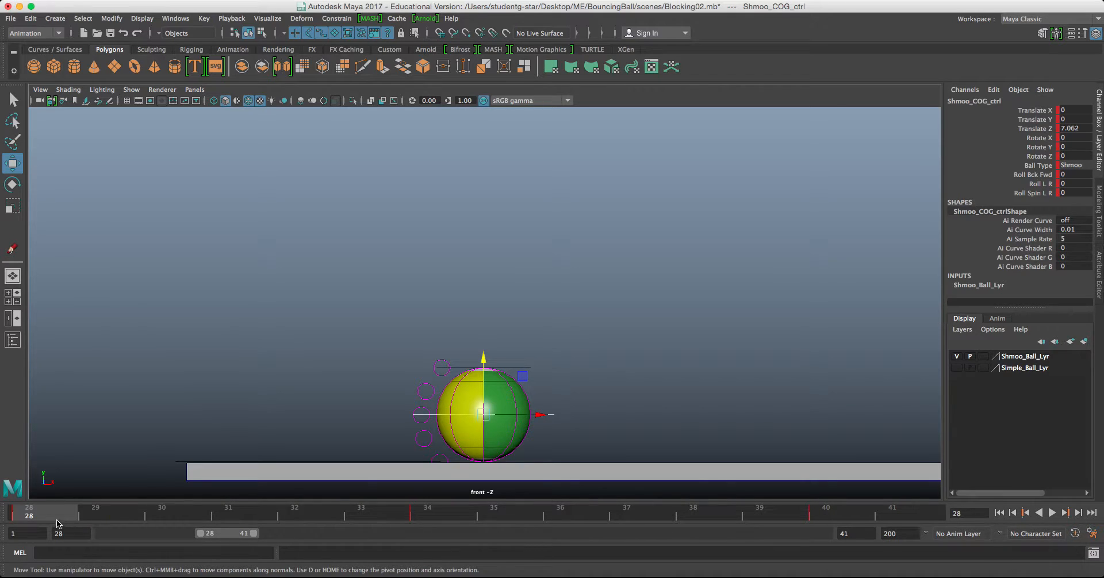
# Step: Play back the isolated bounce, stop playback, and set the playback range to start at frame 27
pyautogui.hotkey('alt', 'v')
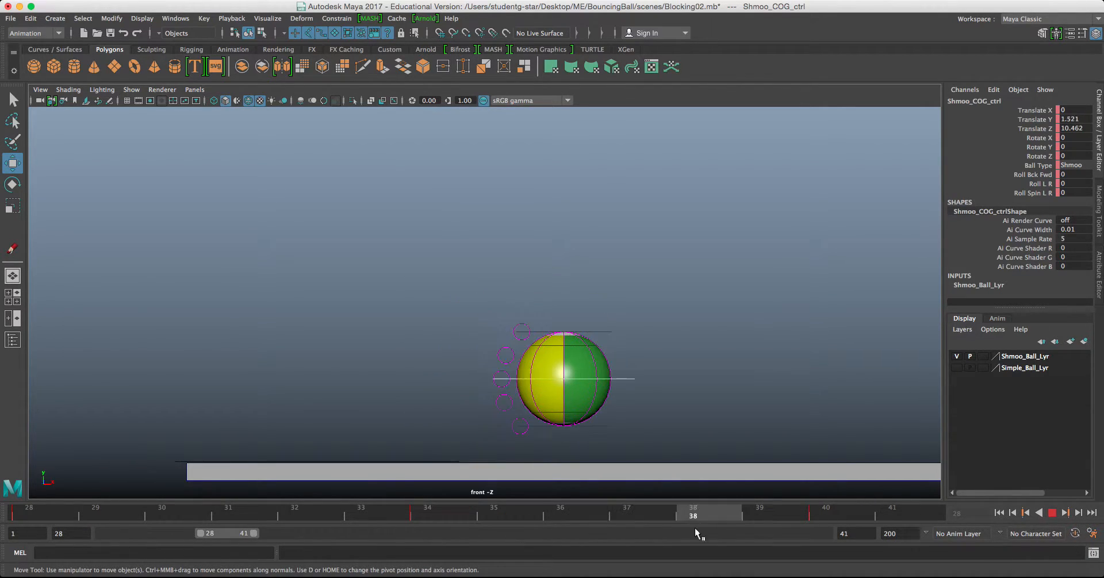
pyautogui.click(1053, 514)
pyautogui.click(1053, 514)
pyautogui.press('Escape')
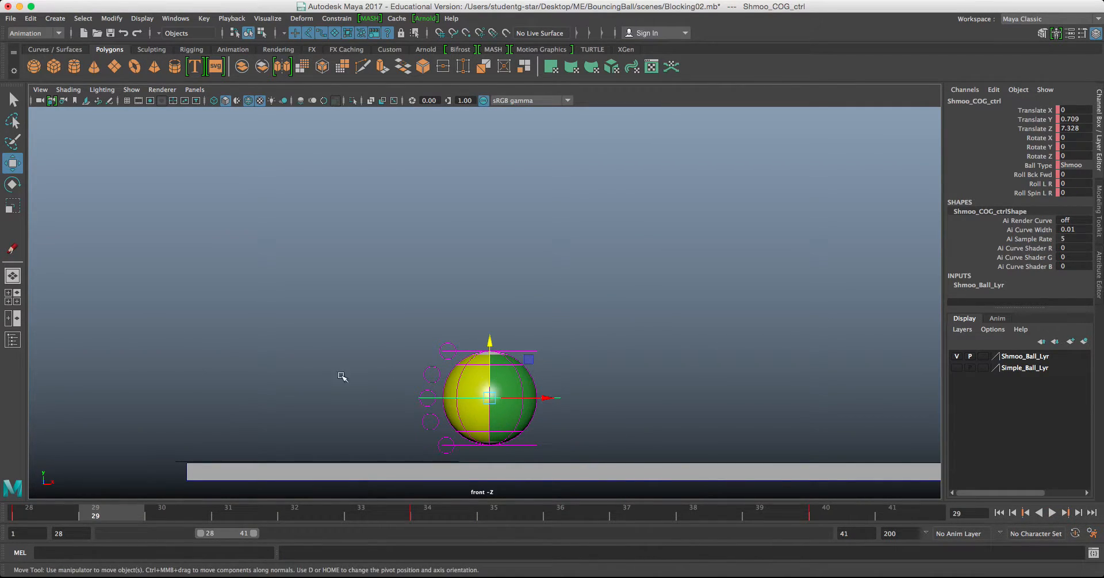
pyautogui.moveTo(201, 538); pyautogui.dragTo(197, 537)
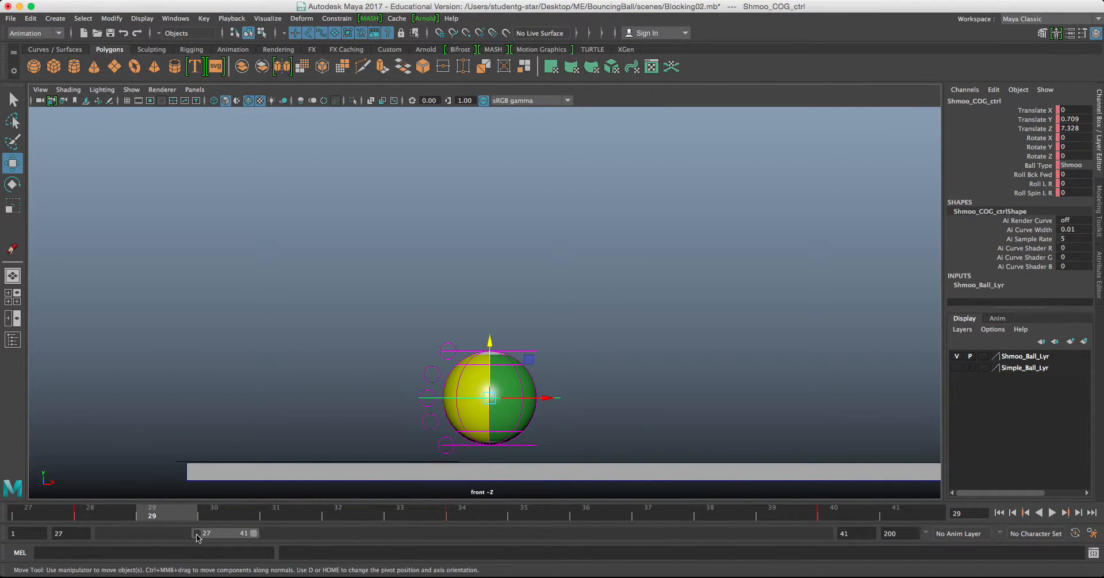
# Step: Create an animation snapshot of the ball geometry with start time 28 and end time 40
pyautogui.click(480, 381)
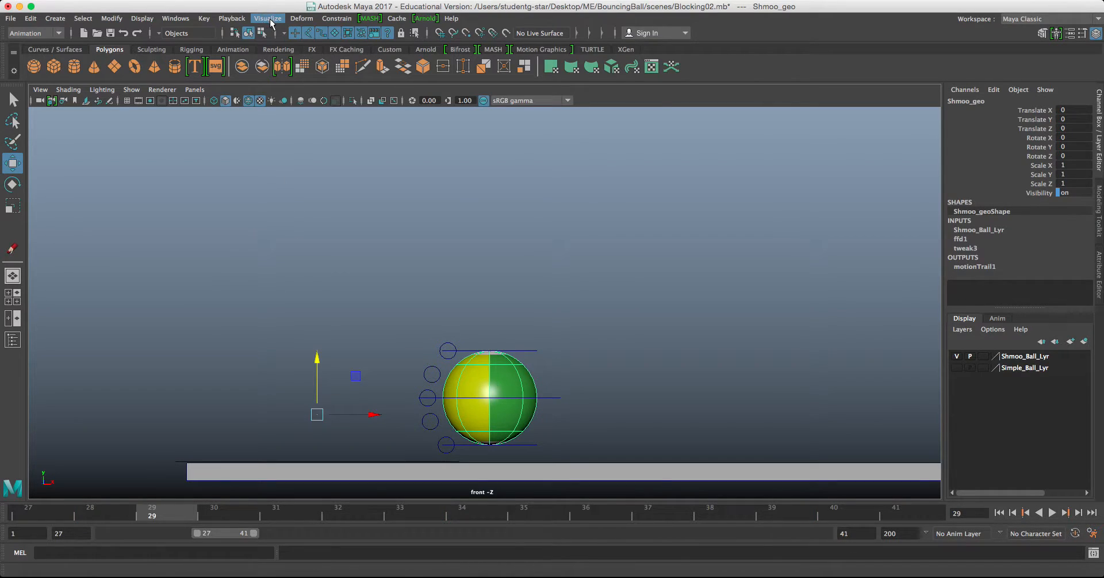
pyautogui.click(267, 19)
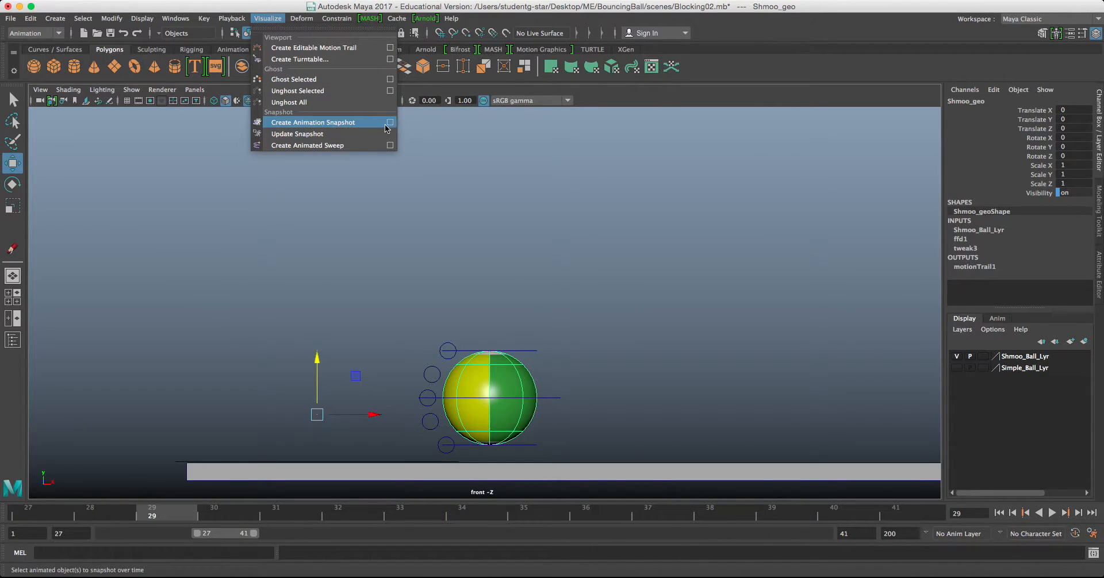
pyautogui.click(390, 124)
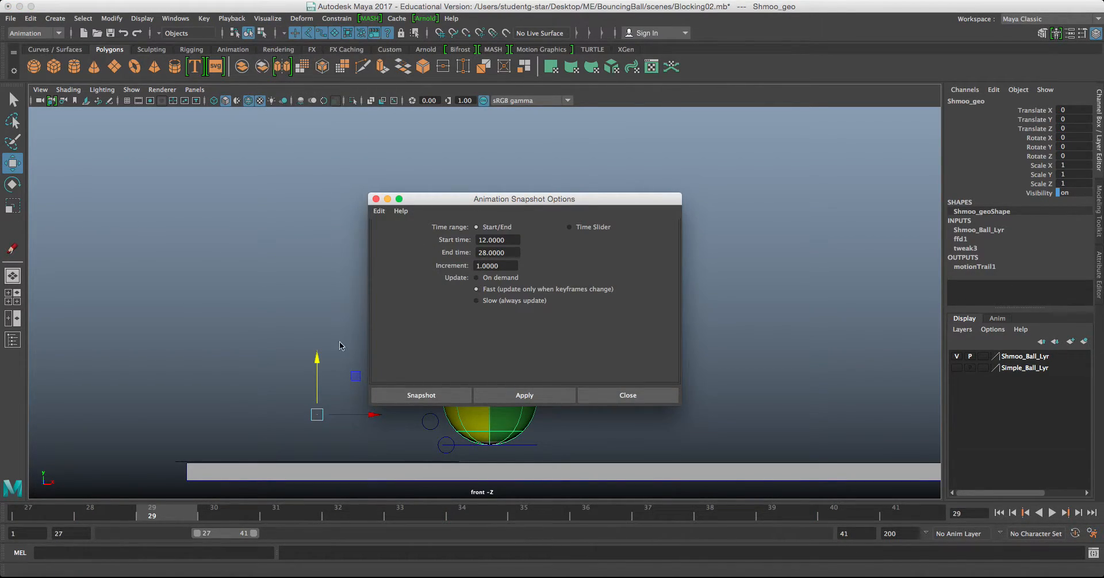
pyautogui.moveTo(509, 240); pyautogui.dragTo(454, 240)
pyautogui.write('28')
pyautogui.press('Tab')
pyautogui.write('40')
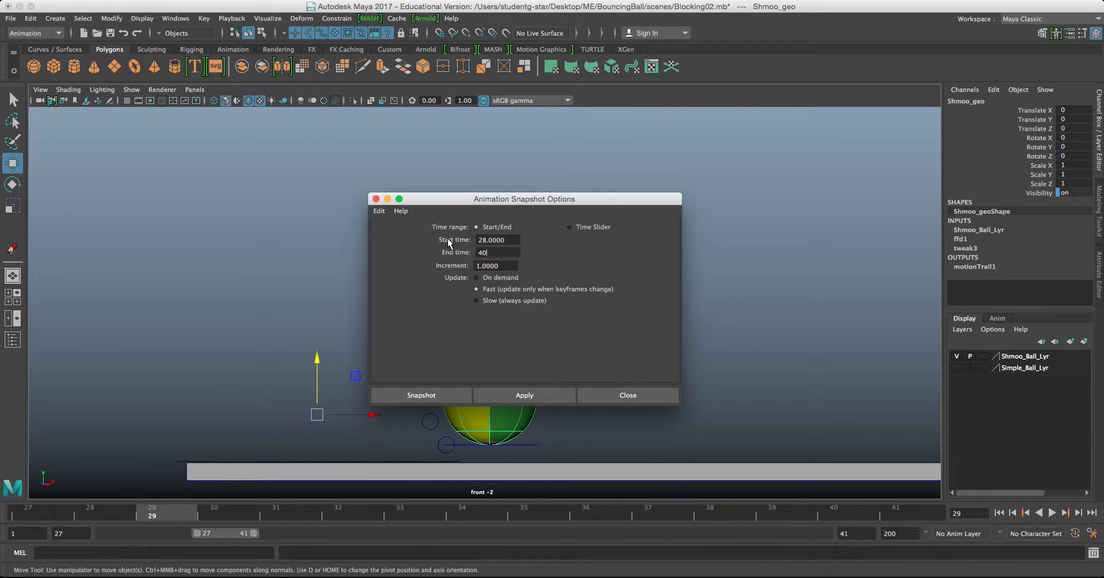
pyautogui.click(425, 396)
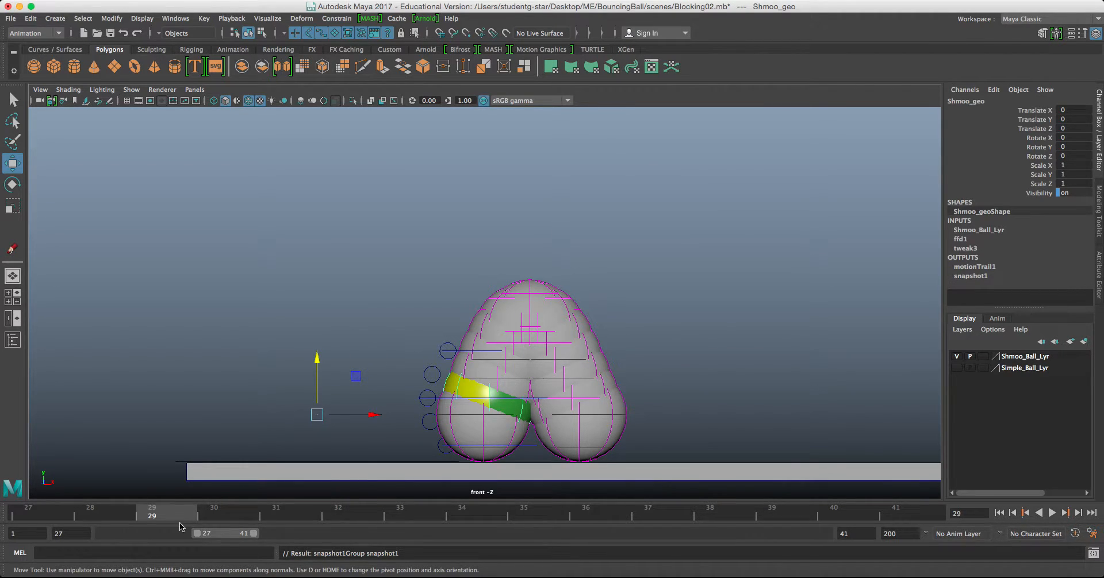
# Step: At frame 32, try keying the ball's COG control at Translate Y 3.335 and Z 7.911, and delete that key
pyautogui.click(446, 403)
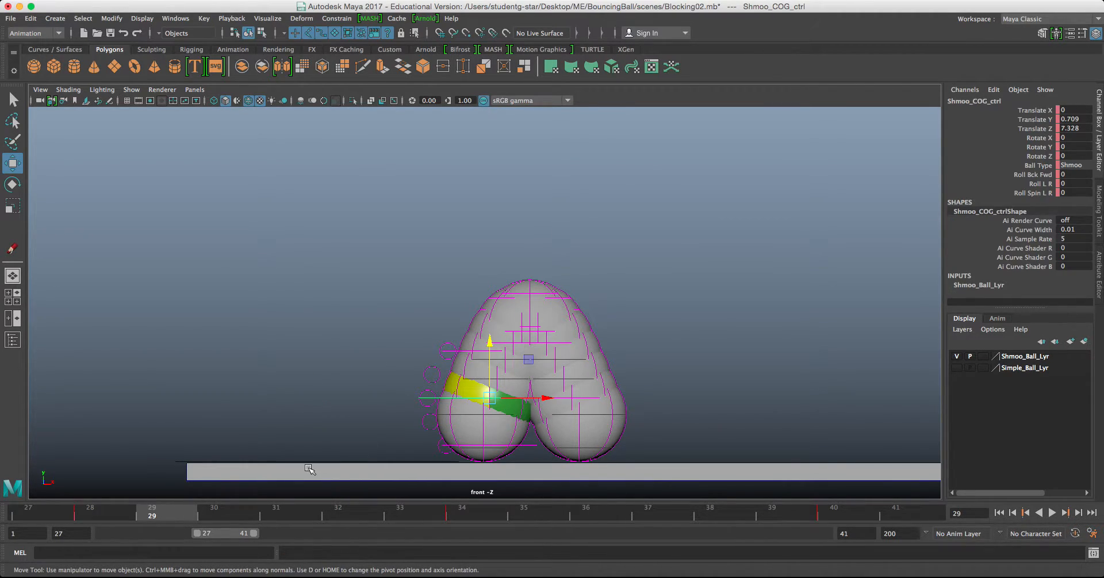
pyautogui.moveTo(139, 513); pyautogui.dragTo(460, 514)
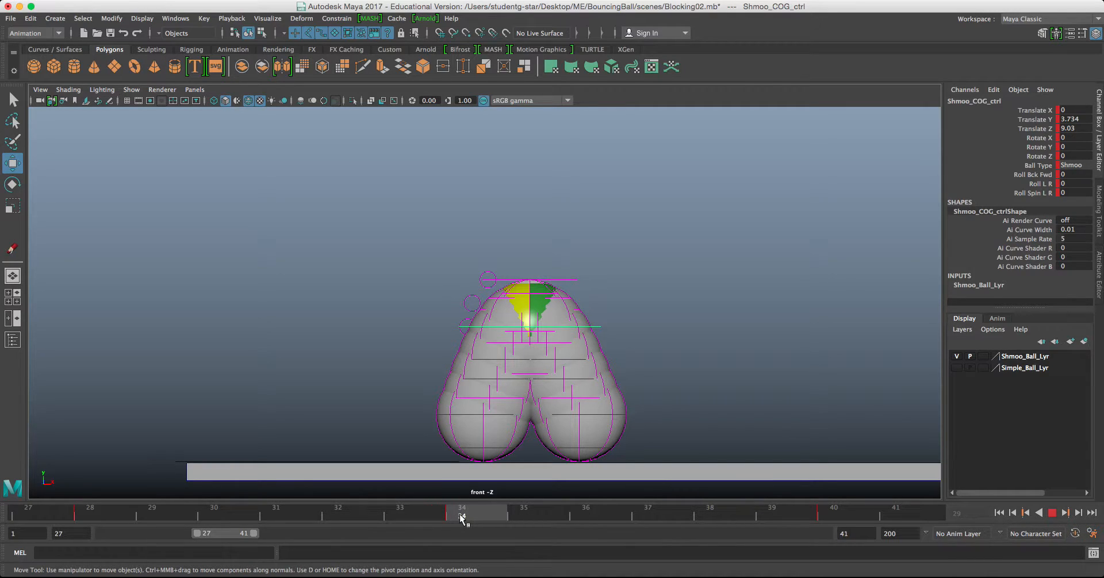
pyautogui.moveTo(463, 521); pyautogui.dragTo(351, 516)
pyautogui.moveTo(516, 345)
pyautogui.mouseDown()
pyautogui.moveTo(507, 339)
pyautogui.moveTo(517, 350)
pyautogui.mouseUp()
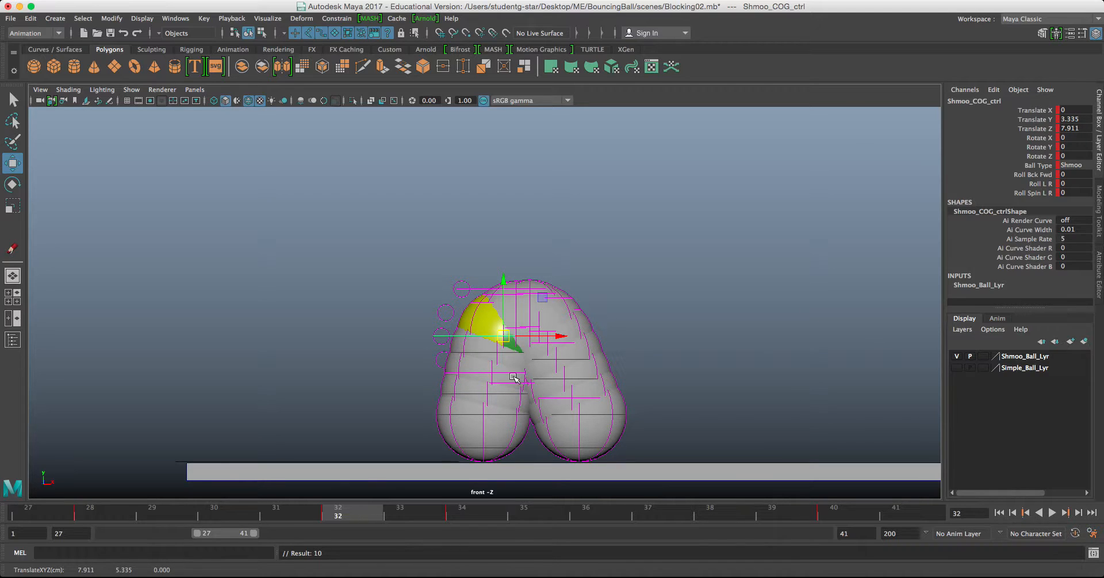
pyautogui.rightClick(335, 516)
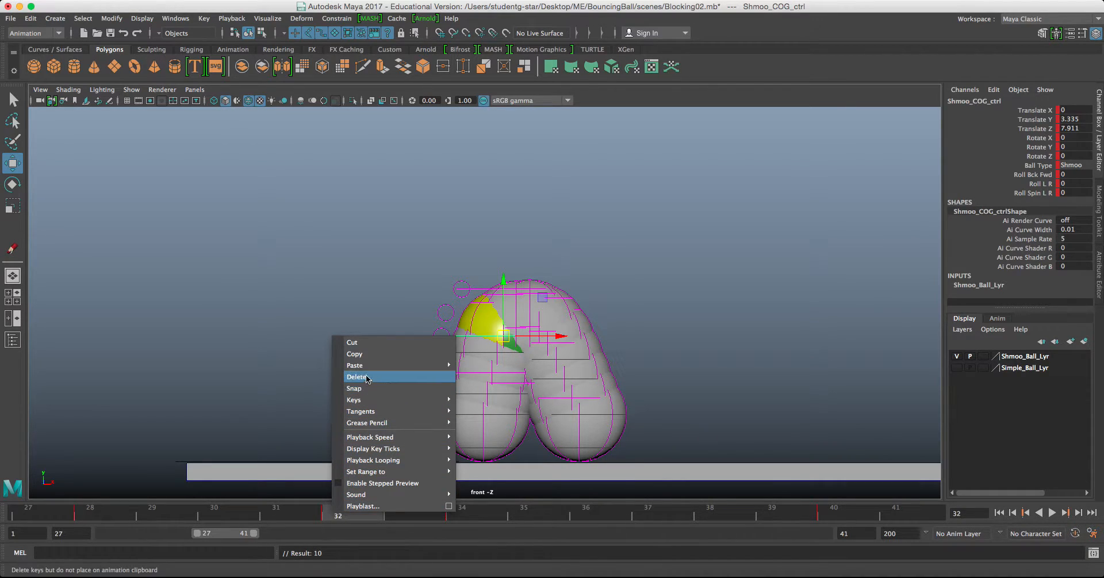
pyautogui.click(348, 410)
# Step: At frame 31, move the ball's COG control to Translate Y 3.041 and Z 7.729 and set a key
pyautogui.click(278, 514)
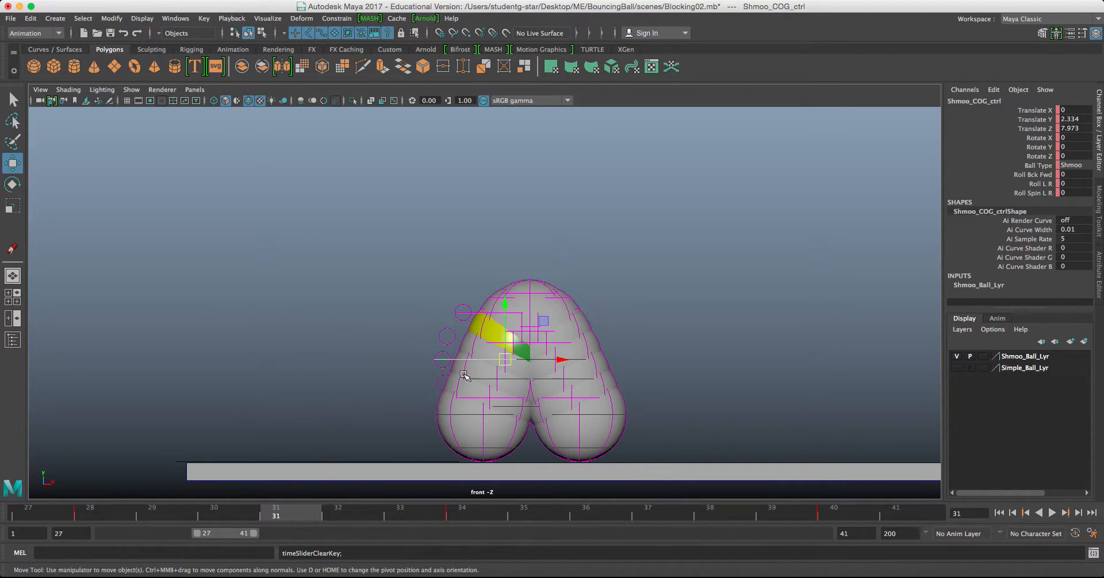
pyautogui.moveTo(503, 362); pyautogui.dragTo(501, 340)
pyautogui.press('s')
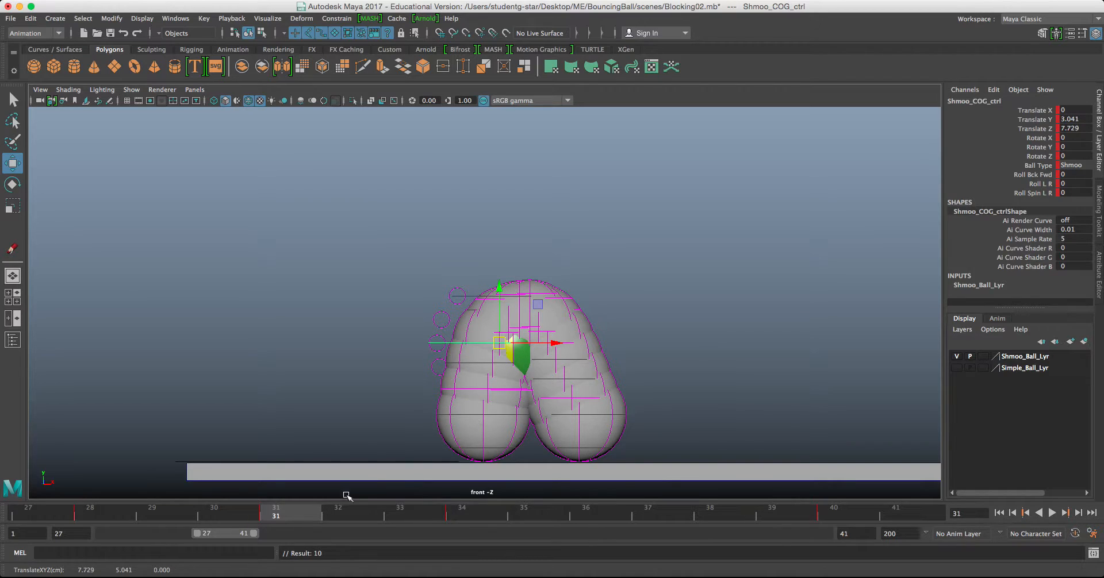
# Step: At frame 37, move the ball's COG control to Translate Y 2.992 and Z 10.205 and set a key
pyautogui.click(650, 512)
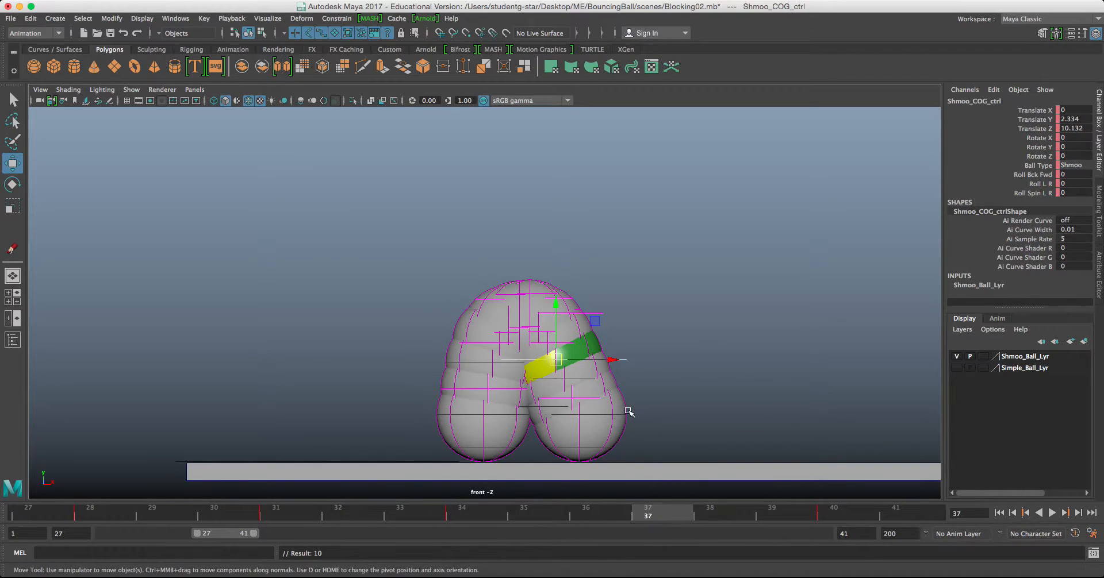
pyautogui.moveTo(569, 366); pyautogui.dragTo(559, 345)
pyautogui.press('s')
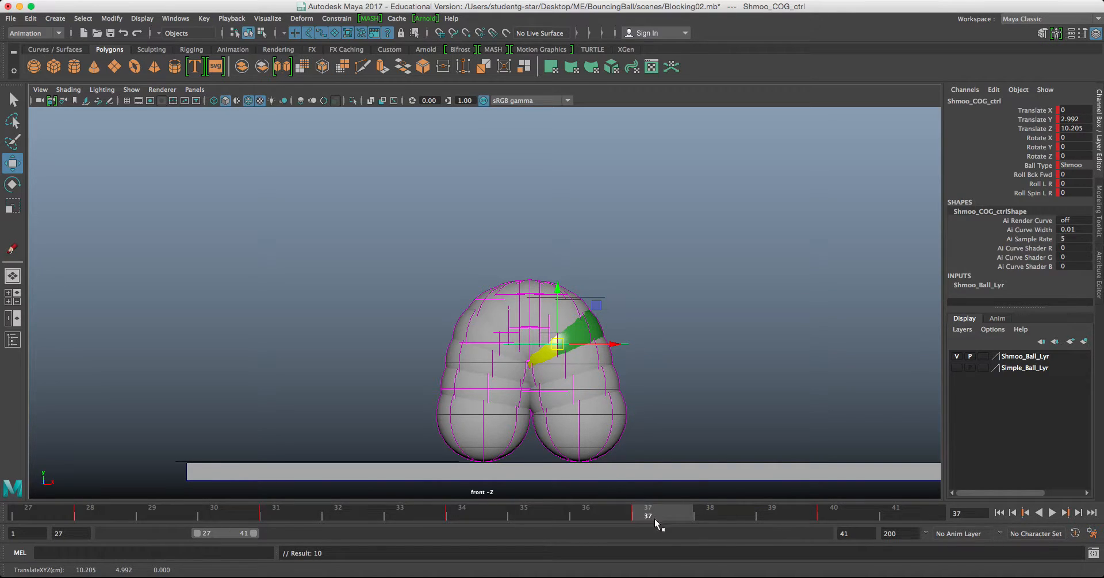
# Step: Delete the whole animation snapshot group of ball copies
pyautogui.click(401, 343)
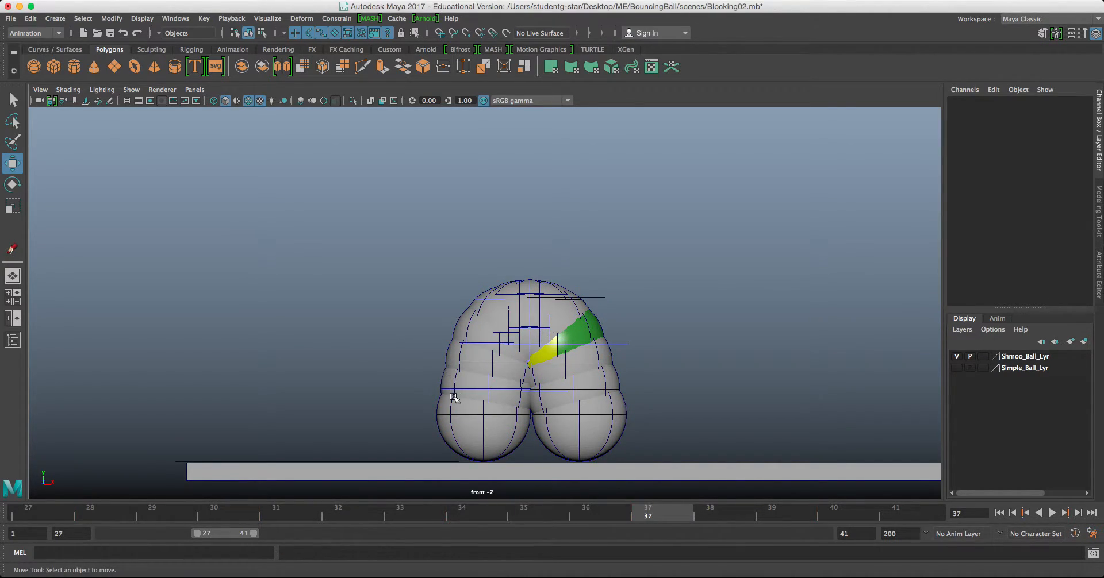
pyautogui.click(477, 414)
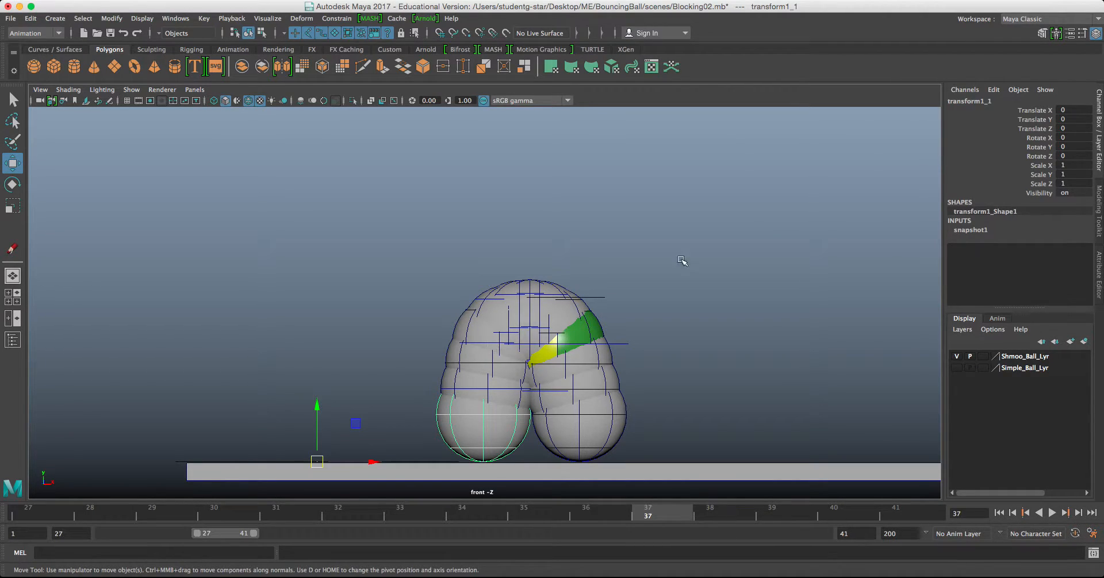
pyautogui.press('Up')
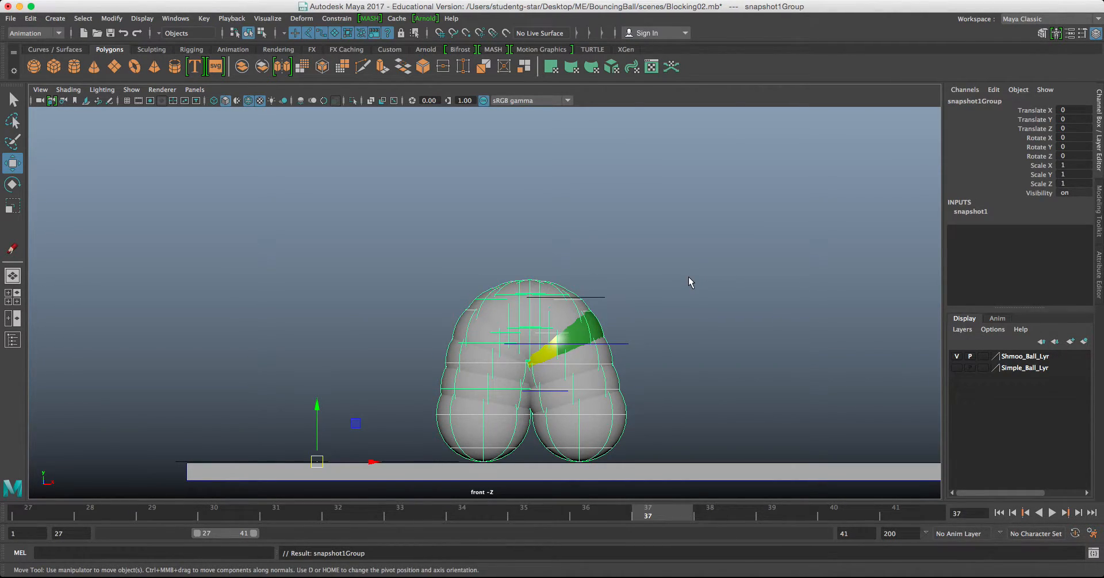
pyautogui.press('Delete')
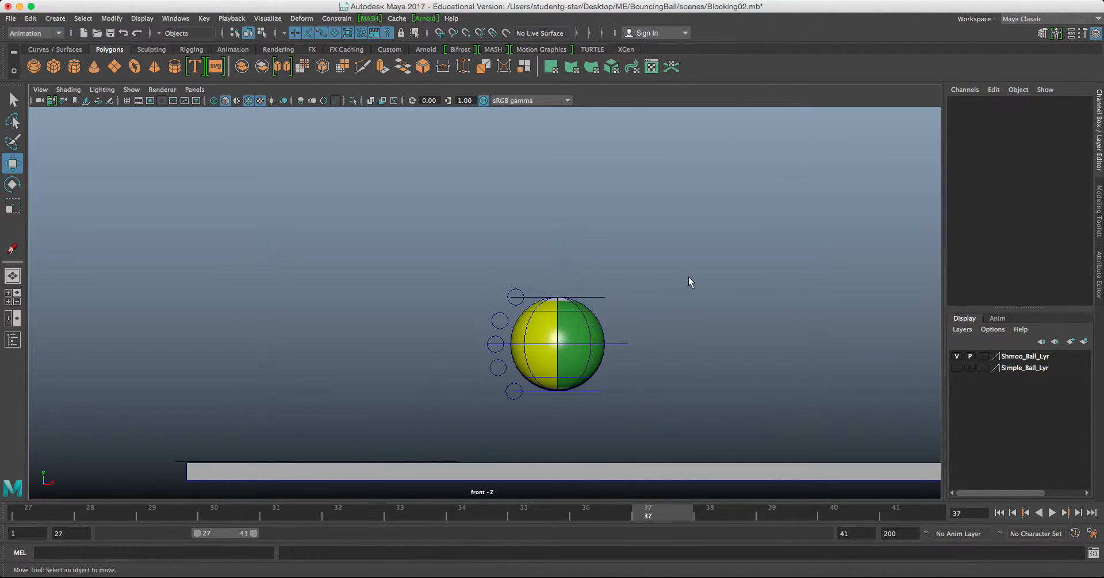
pyautogui.click(266, 19)
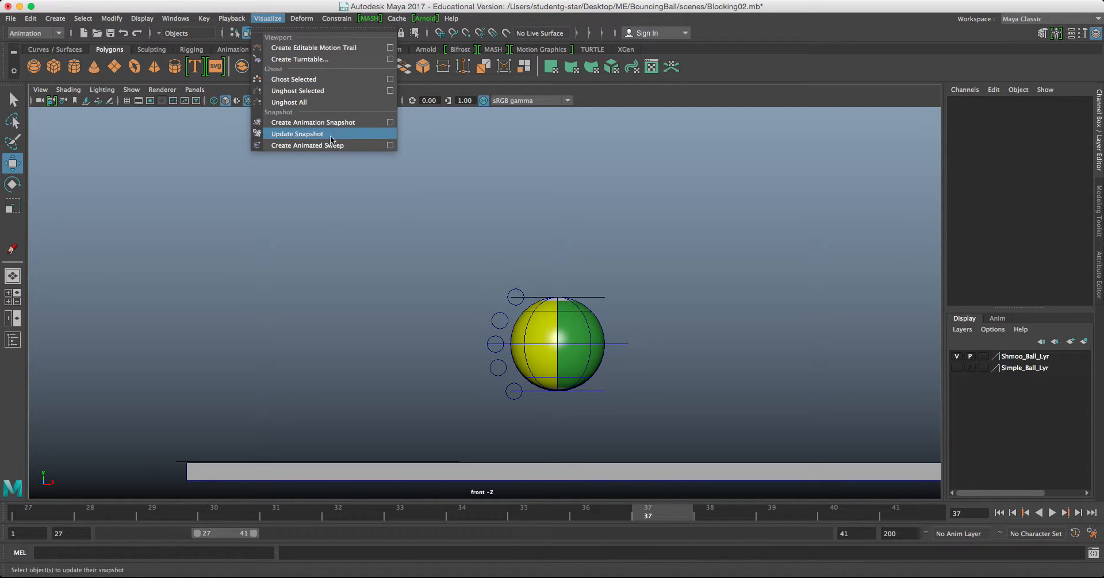
pyautogui.click(390, 123)
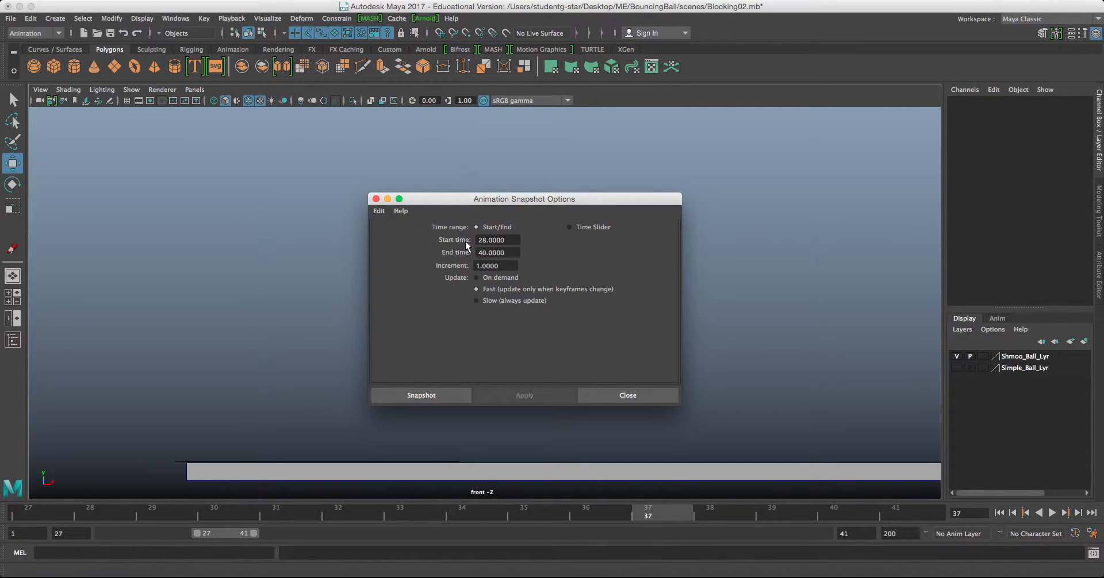
pyautogui.click(598, 394)
# Step: Create a playblast of the bouncing ball from frame 1 to frame 40
pyautogui.click(174, 18)
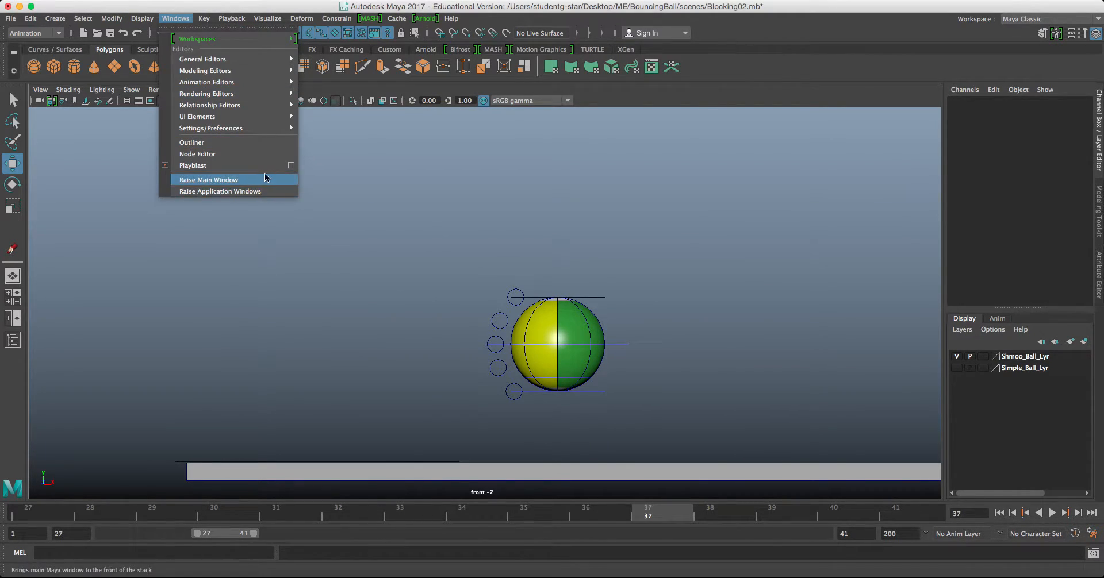
pyautogui.click(291, 166)
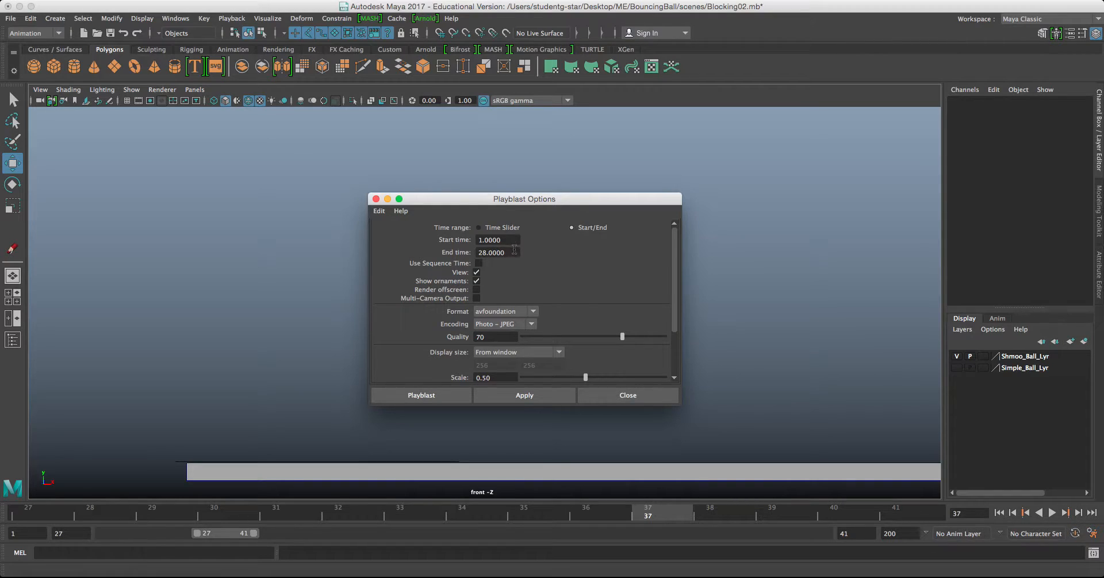
pyautogui.moveTo(513, 252); pyautogui.dragTo(464, 255)
pyautogui.write('40')
pyautogui.scroll(-1, 292, 303)
pyautogui.keyDown('alt'); pyautogui.moveTo(298, 288); pyautogui.dragTo(284, 305, button='middle'); pyautogui.keyUp('alt')
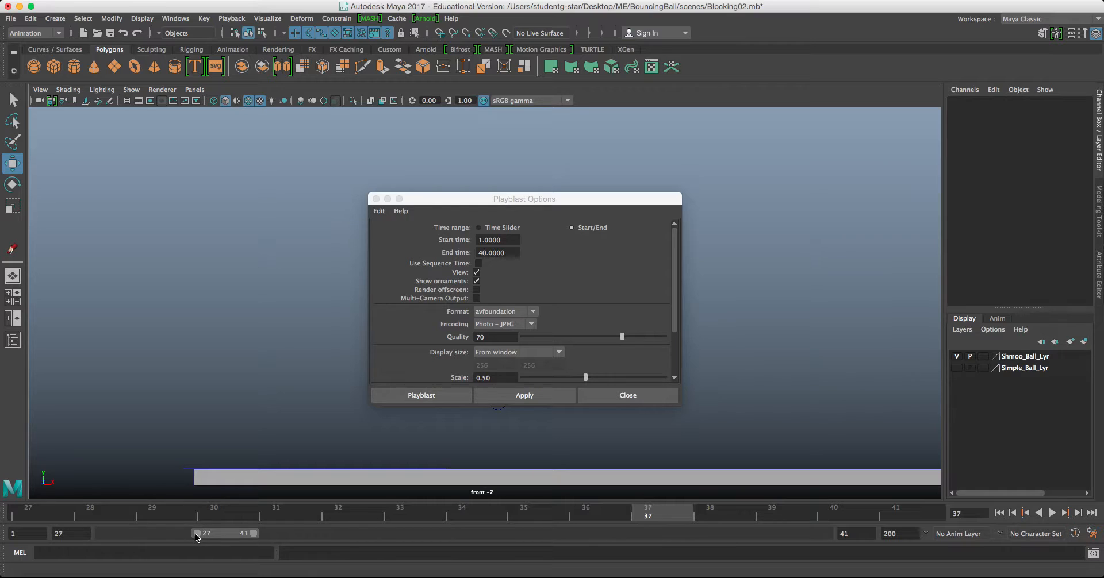
pyautogui.click(406, 395)
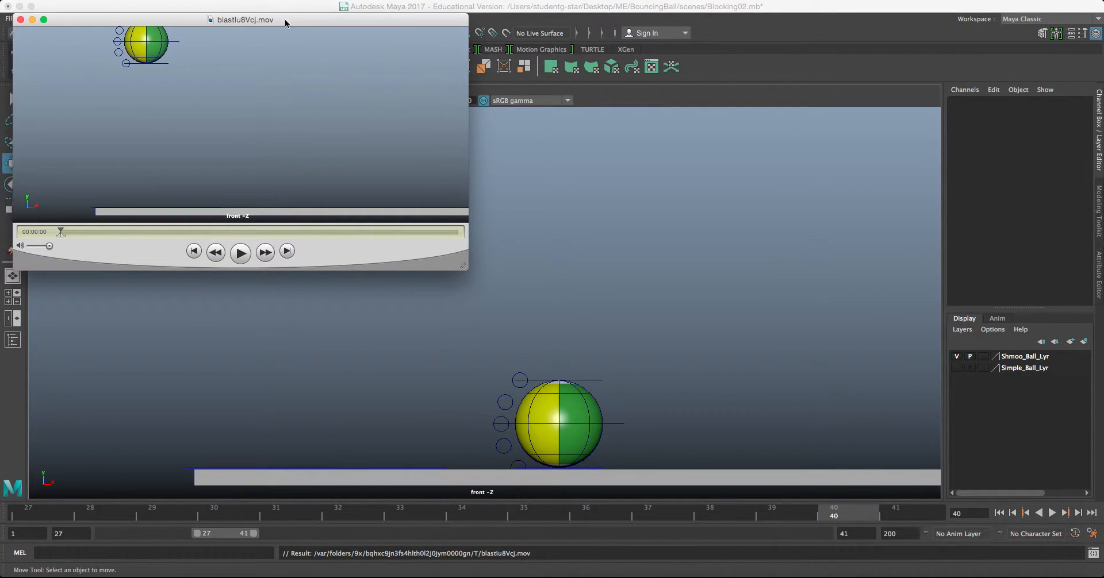
# Step: Play the playblast movie several times to review the bounce timing, and close it
pyautogui.moveTo(283, 21); pyautogui.dragTo(595, 105)
pyautogui.click(555, 339)
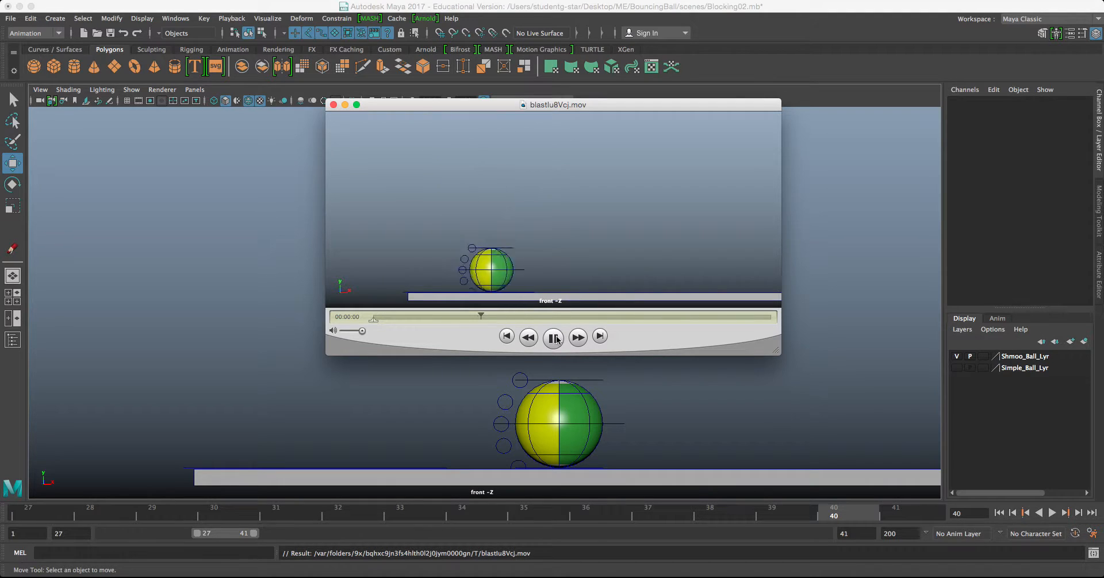
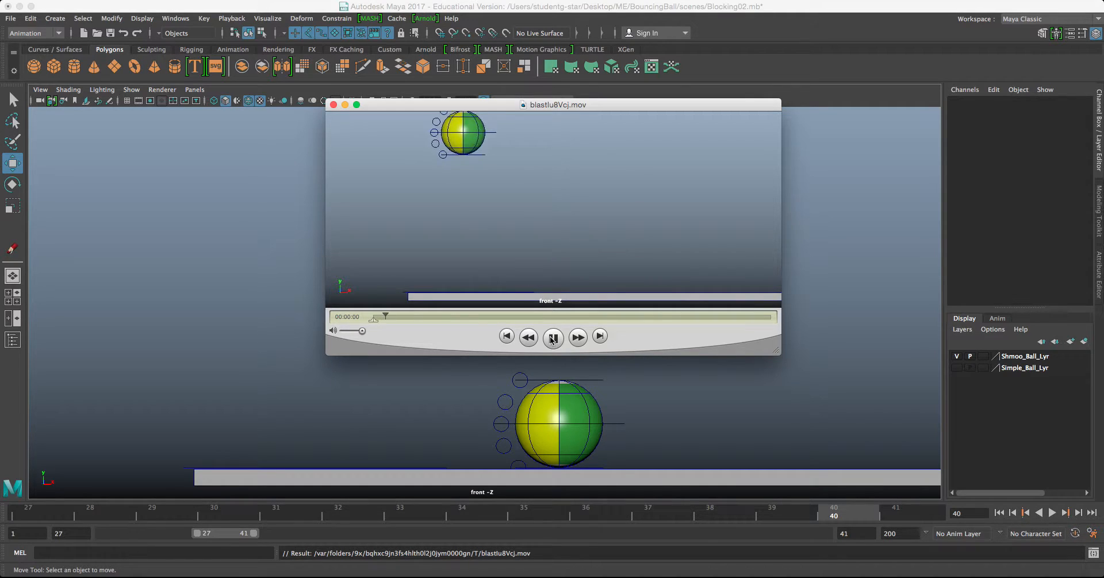
pyautogui.click(551, 343)
pyautogui.click(552, 341)
pyautogui.click(553, 343)
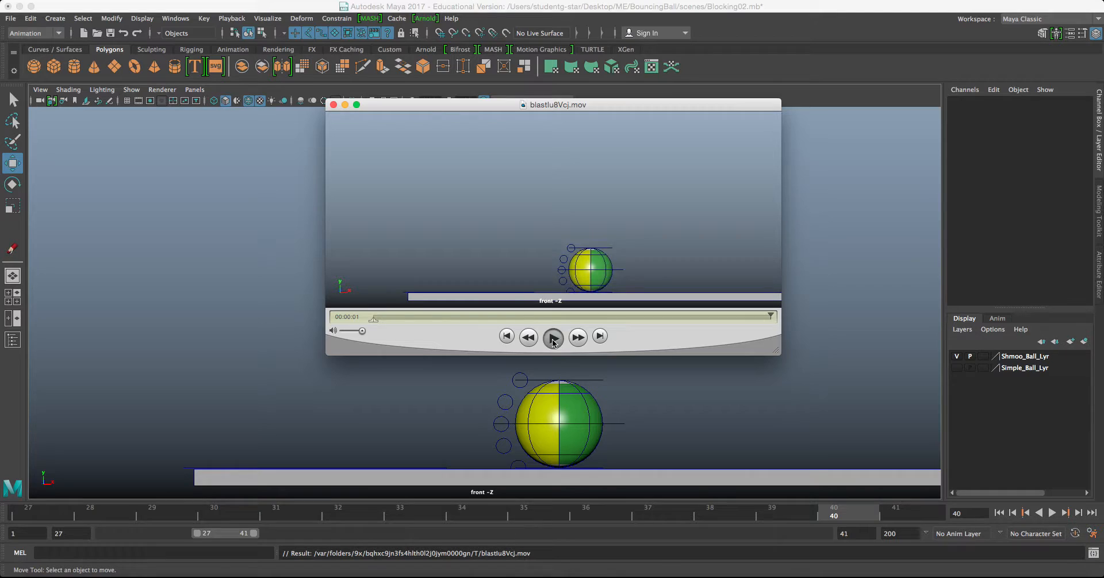
pyautogui.click(553, 342)
pyautogui.click(553, 342)
pyautogui.click(553, 342)
pyautogui.click(553, 342)
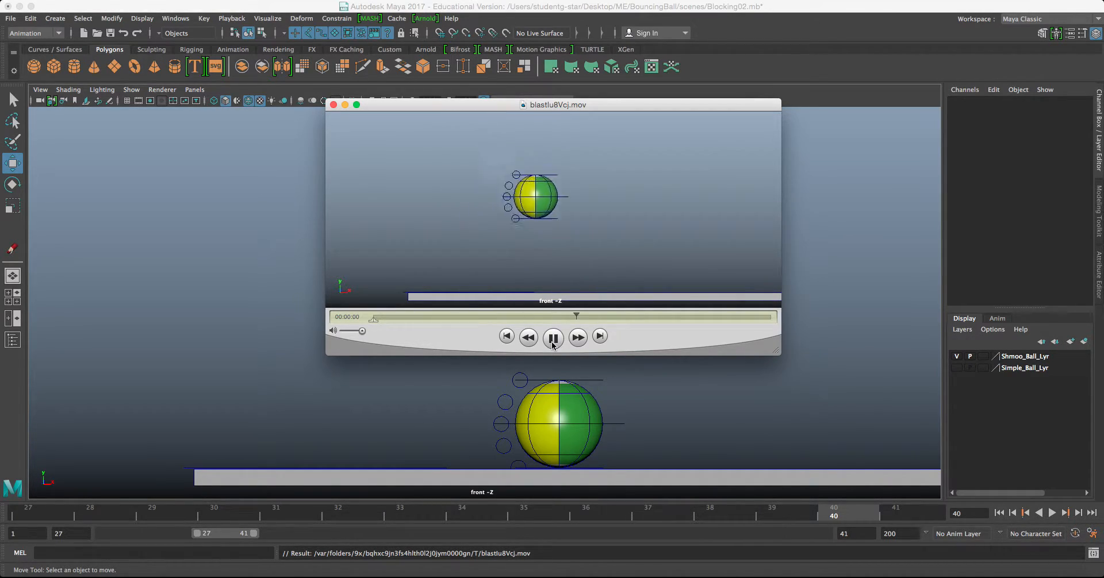
pyautogui.click(333, 106)
# Step: Select the ball's COG control and show its animation curves in a maximized Graph Editor
pyautogui.click(575, 399)
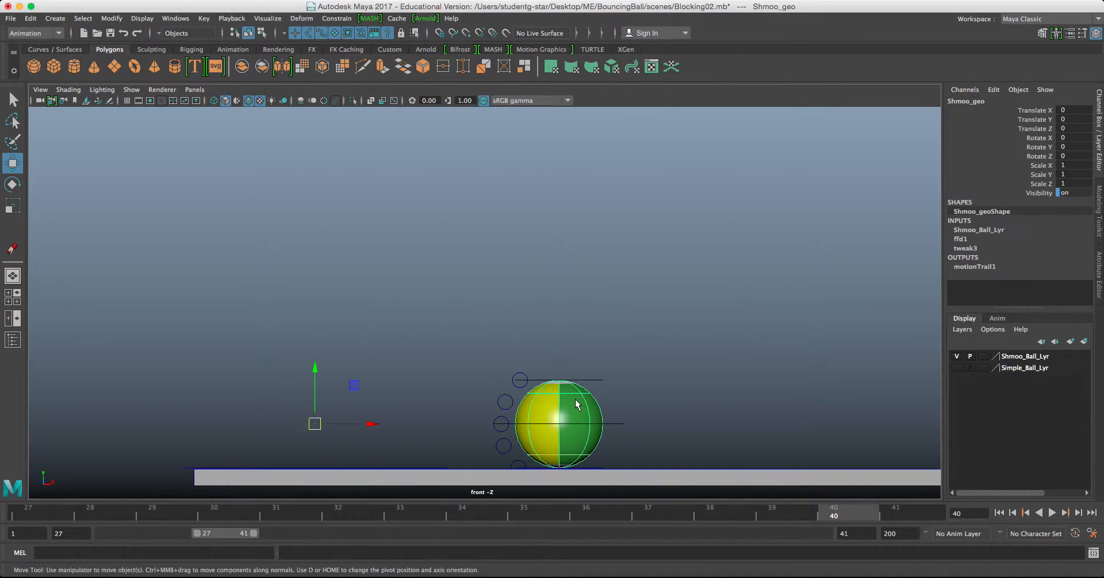
pyautogui.click(620, 422)
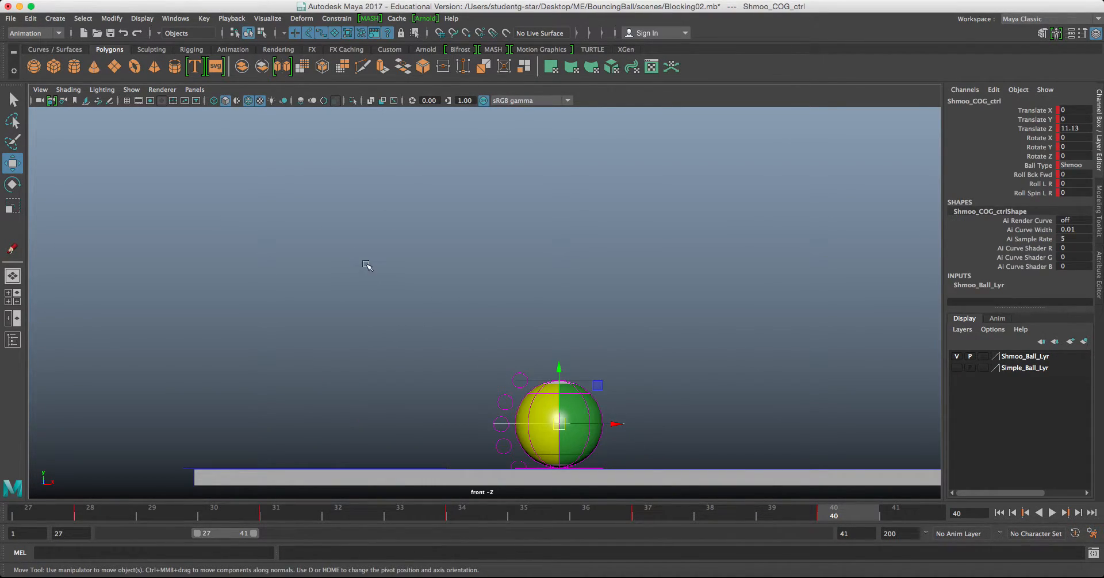
pyautogui.click(175, 18)
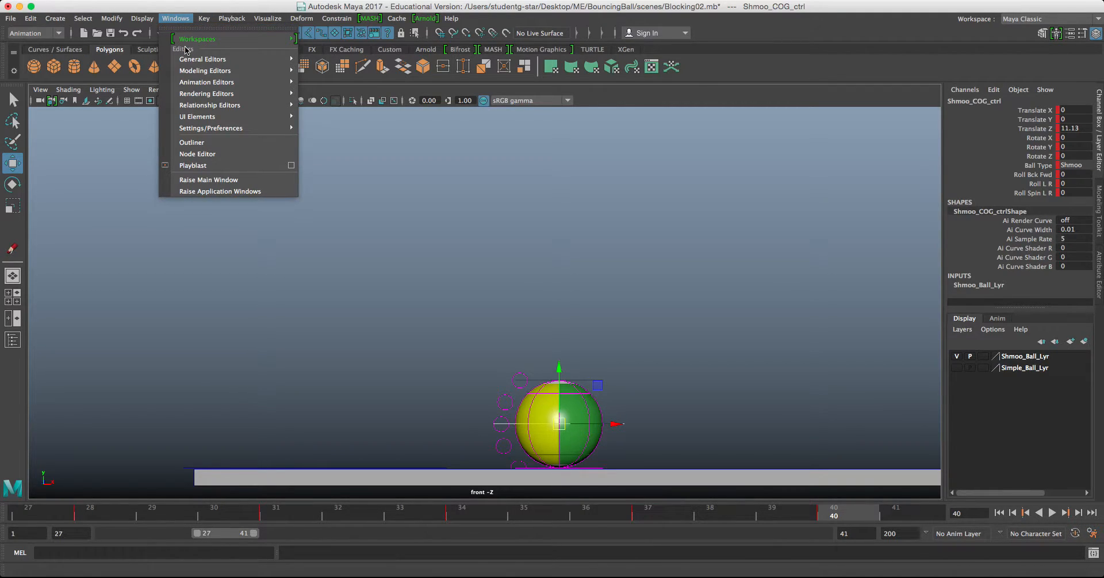
pyautogui.moveTo(201, 61)
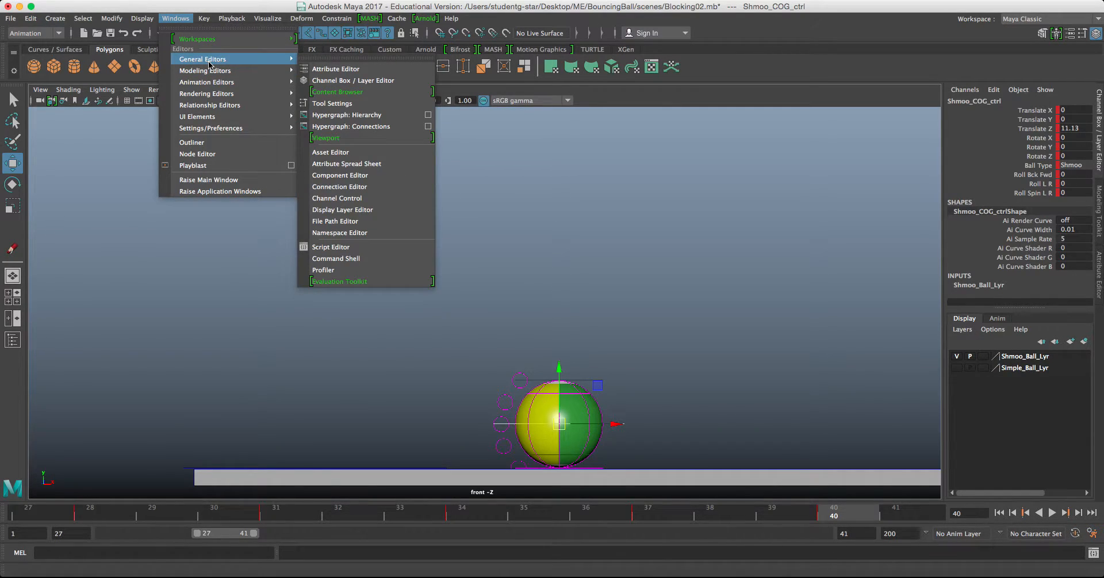
pyautogui.moveTo(205, 87)
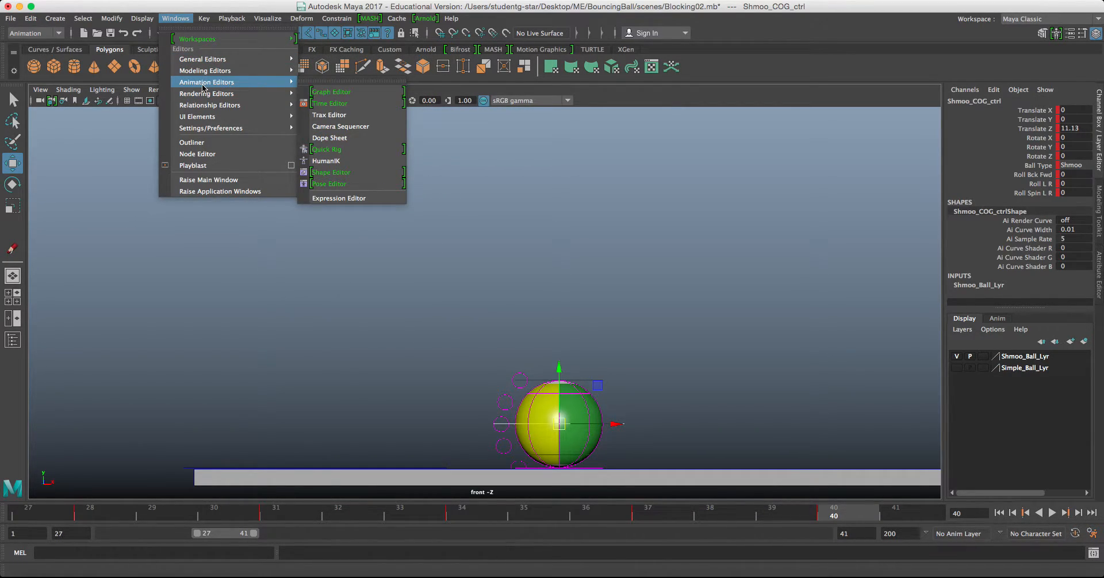
pyautogui.click(330, 92)
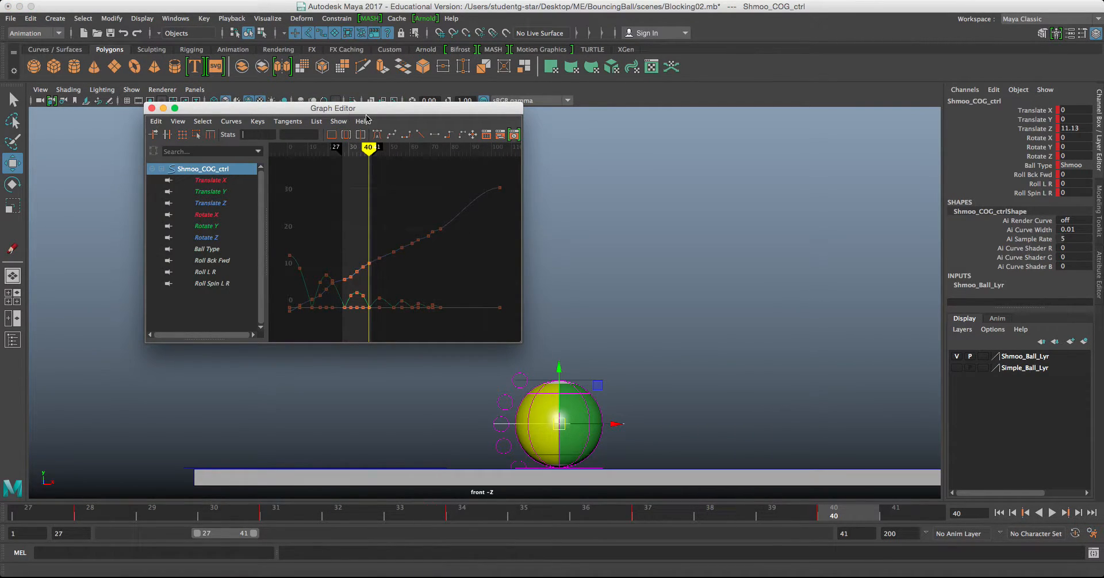
pyautogui.doubleClick(370, 112)
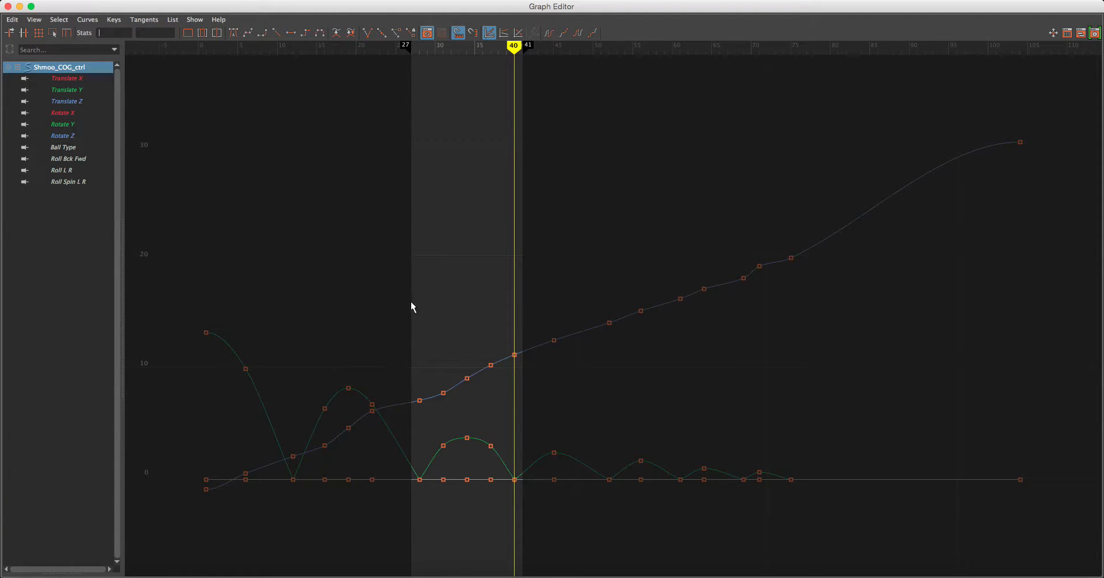
# Step: Step back through the bounce frames, and isolate and frame the COG control's Translate X and Translate Y curves
pyautogui.press(',')
pyautogui.press(',')
pyautogui.press(',')
pyautogui.press(',')
pyautogui.press(',')
pyautogui.press(',')
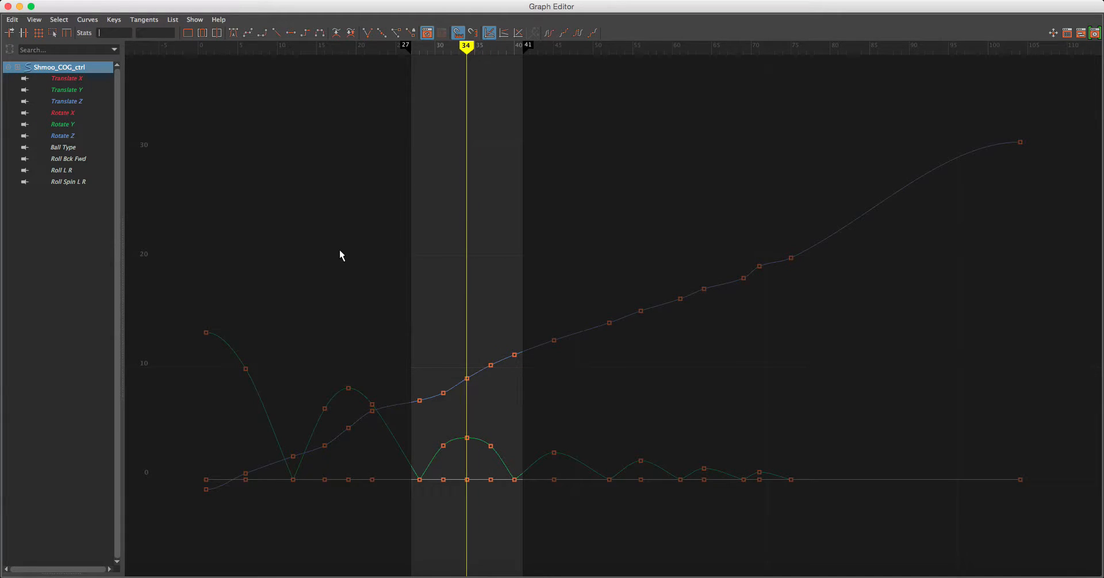
pyautogui.click(99, 79)
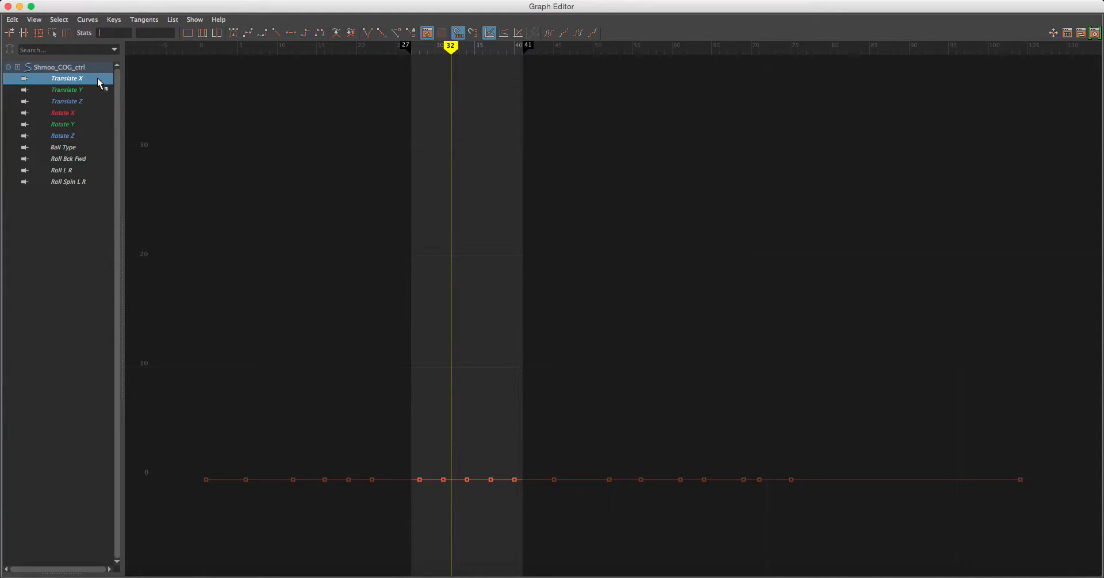
pyautogui.press('f')
pyautogui.click(64, 90)
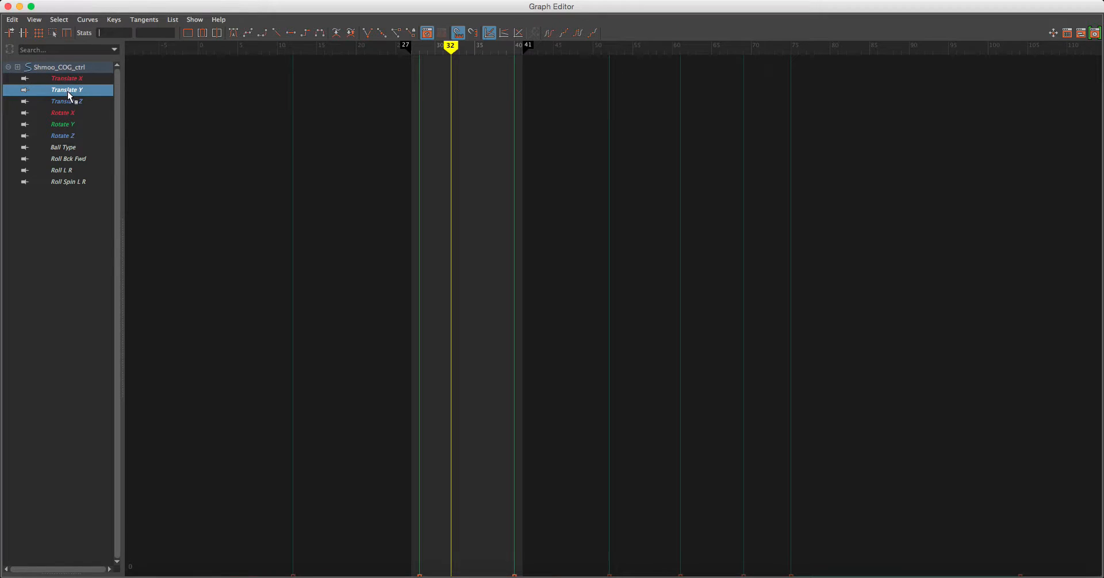
pyautogui.press('f')
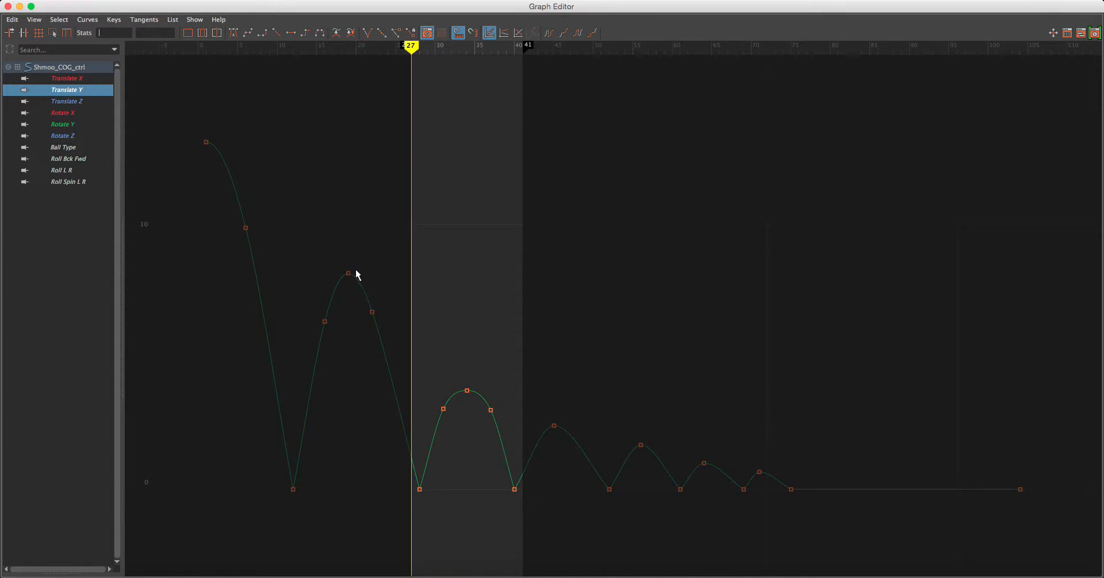
# Step: Inspect the Translate Y apex key at frame 19 and the neighbouring bounce arcs, leaving no key selected
pyautogui.moveTo(327, 235); pyautogui.dragTo(378, 285)
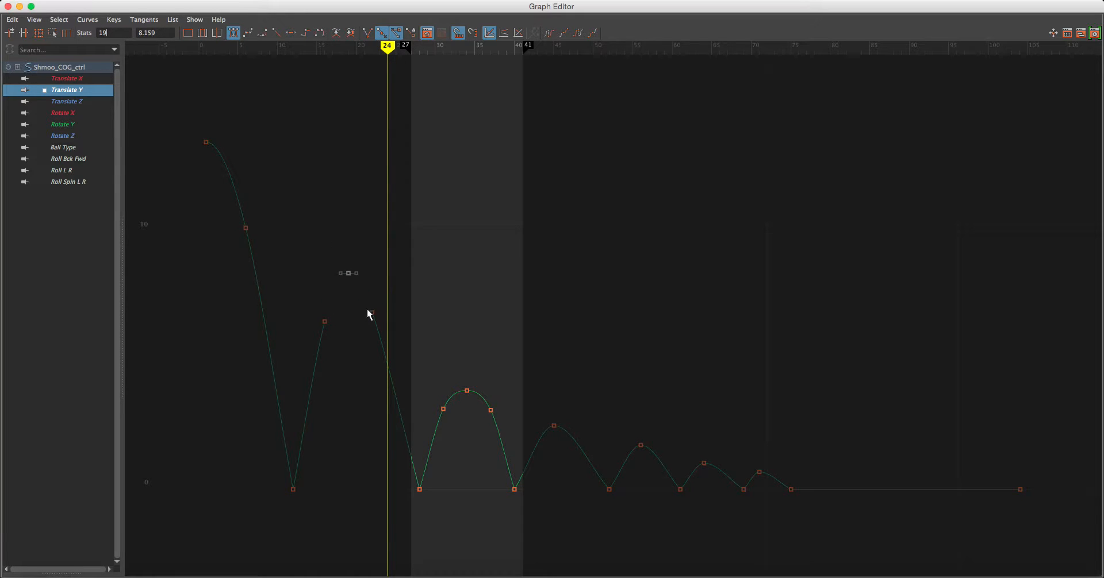
pyautogui.scroll(4, 371, 293)
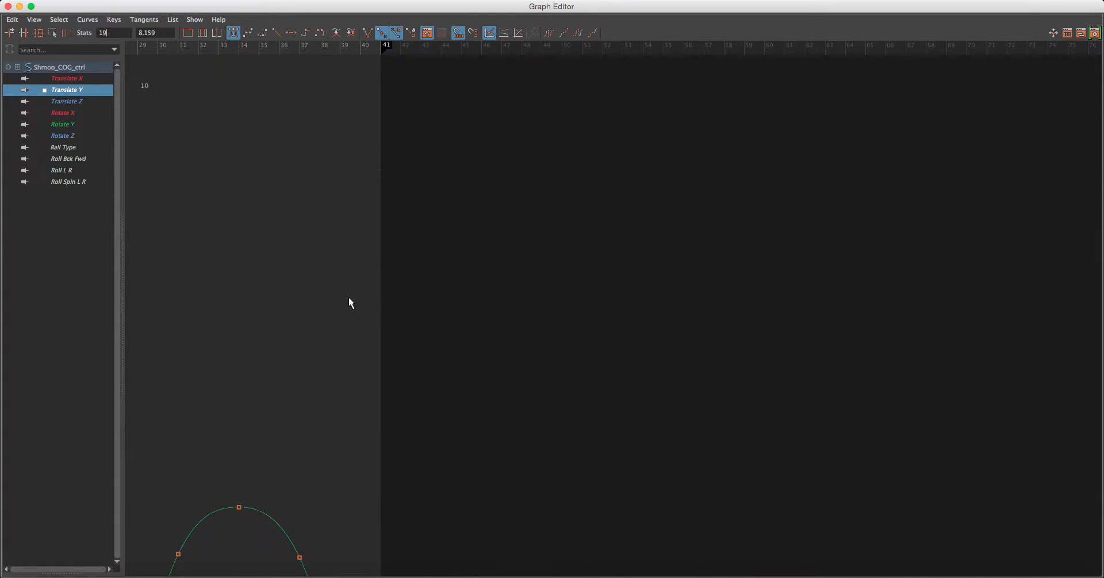
pyautogui.scroll(-4, 349, 297)
pyautogui.keyDown('alt'); pyautogui.moveTo(346, 304); pyautogui.dragTo(438, 276, button='middle'); pyautogui.keyUp('alt')
pyautogui.scroll(3, 456, 281)
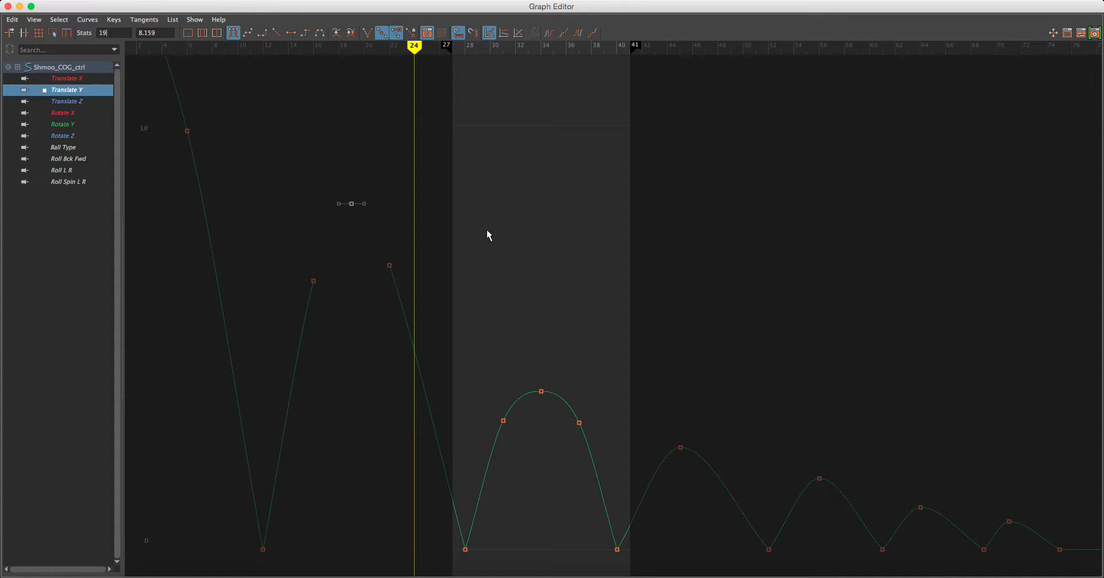
pyautogui.click(553, 244)
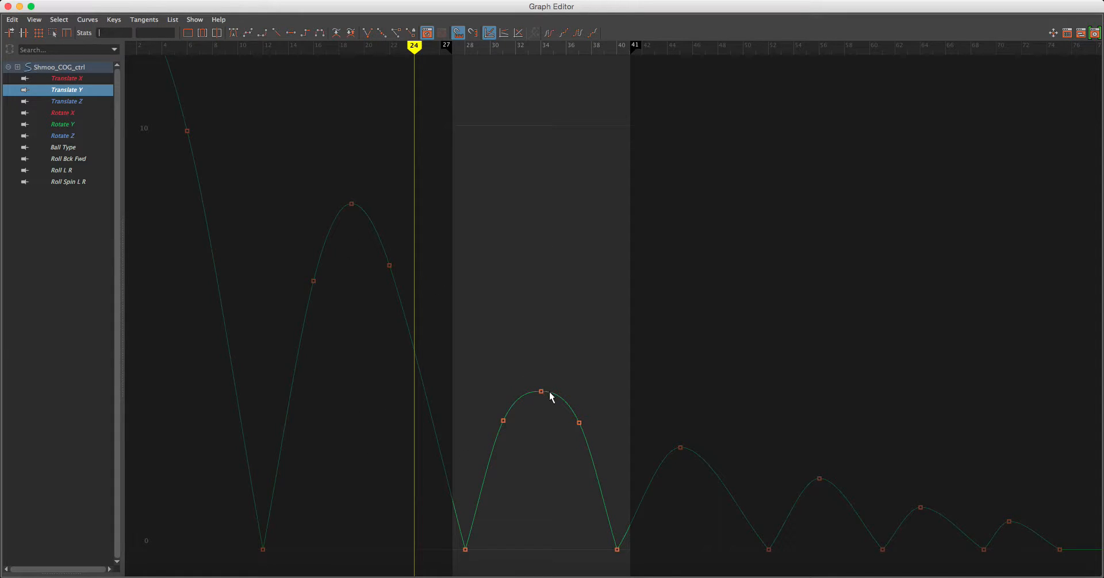
# Step: Isolate the Translate Z curve and examine its slope across the bounces
pyautogui.click(62, 103)
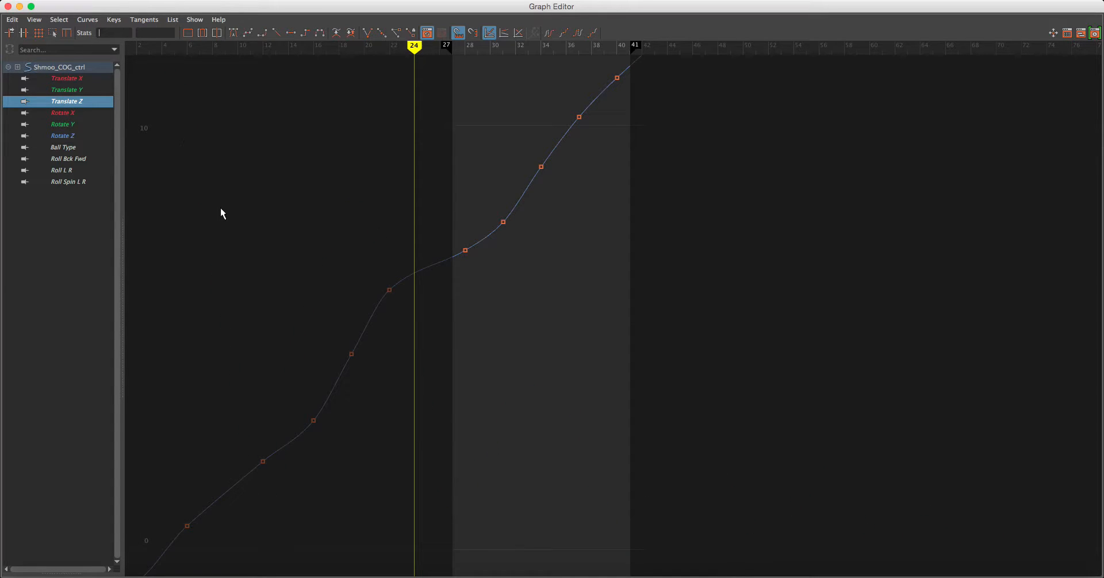
pyautogui.keyDown('alt'); pyautogui.moveTo(568, 315); pyautogui.dragTo(663, 291, button='middle'); pyautogui.keyUp('alt')
pyautogui.scroll(-3, 627, 313)
pyautogui.keyDown('alt'); pyautogui.moveTo(592, 337); pyautogui.dragTo(556, 371, button='middle'); pyautogui.keyUp('alt')
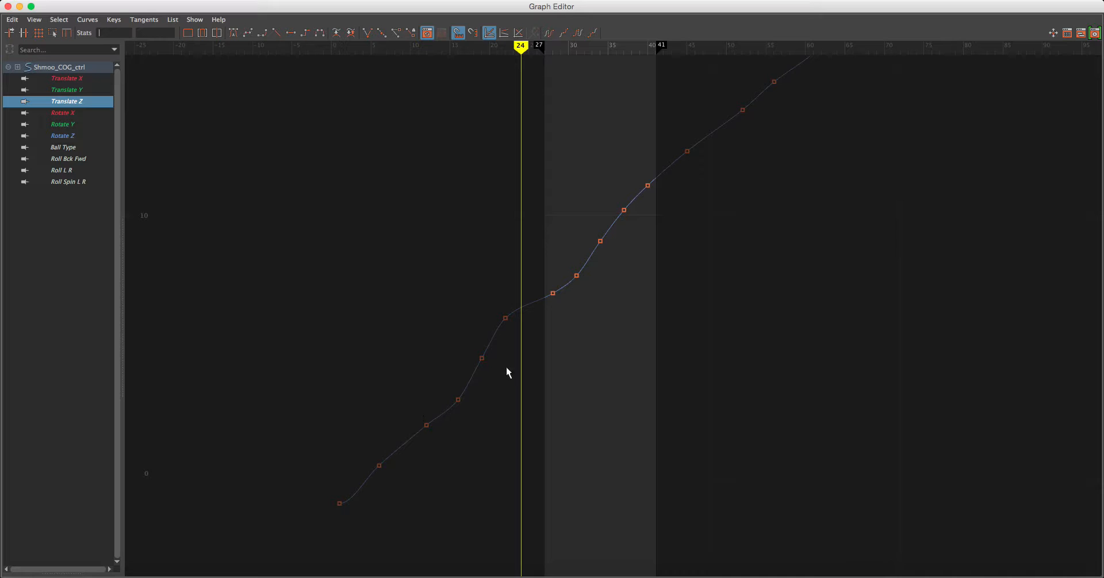
# Step: Try raising the Translate Z key at frame 22 far above its neighbours, and undo the change
pyautogui.keyDown('alt'); pyautogui.moveTo(579, 313); pyautogui.dragTo(461, 180, button='middle'); pyautogui.keyUp('alt')
pyautogui.click(473, 347)
pyautogui.click(554, 412)
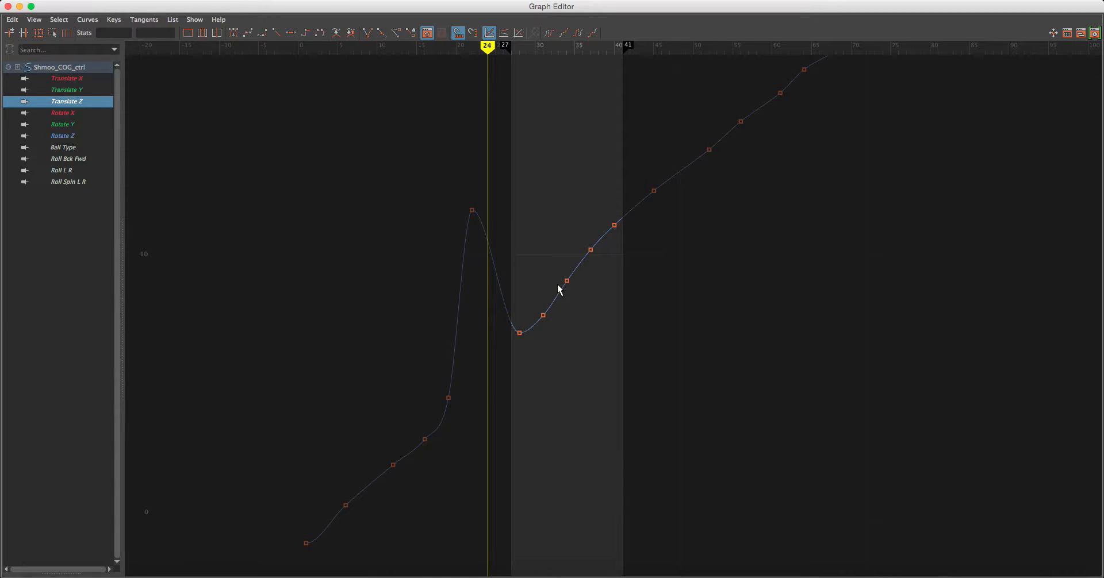
pyautogui.hotkey('ctrl', 'z')
pyautogui.hotkey('ctrl', 'z')
# Step: Examine the framed Rotate X curve, and display the Translate X through Rotate Y curves together
pyautogui.click(77, 113)
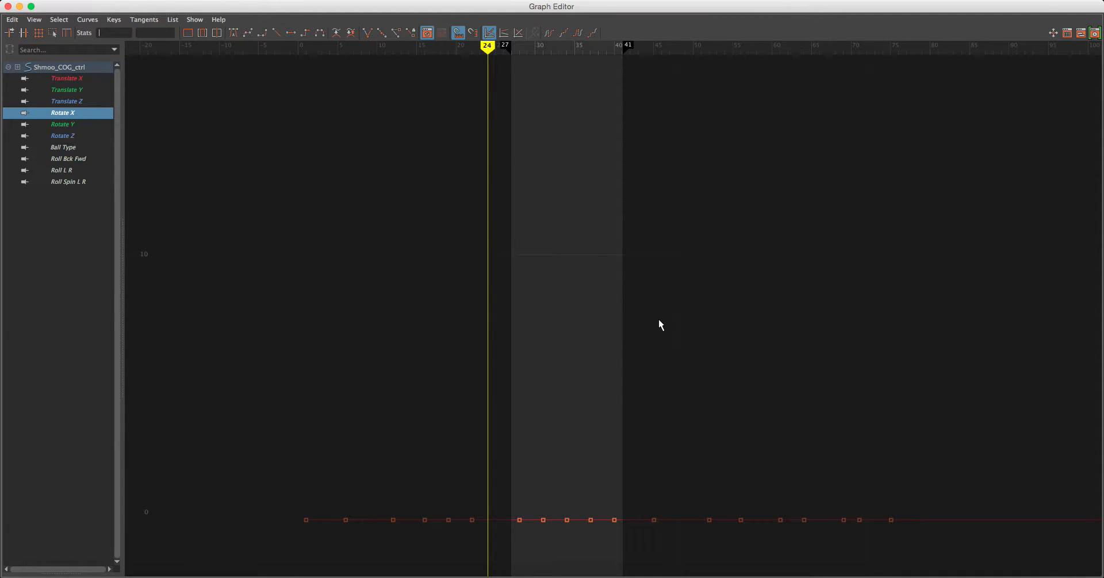
pyautogui.press('f')
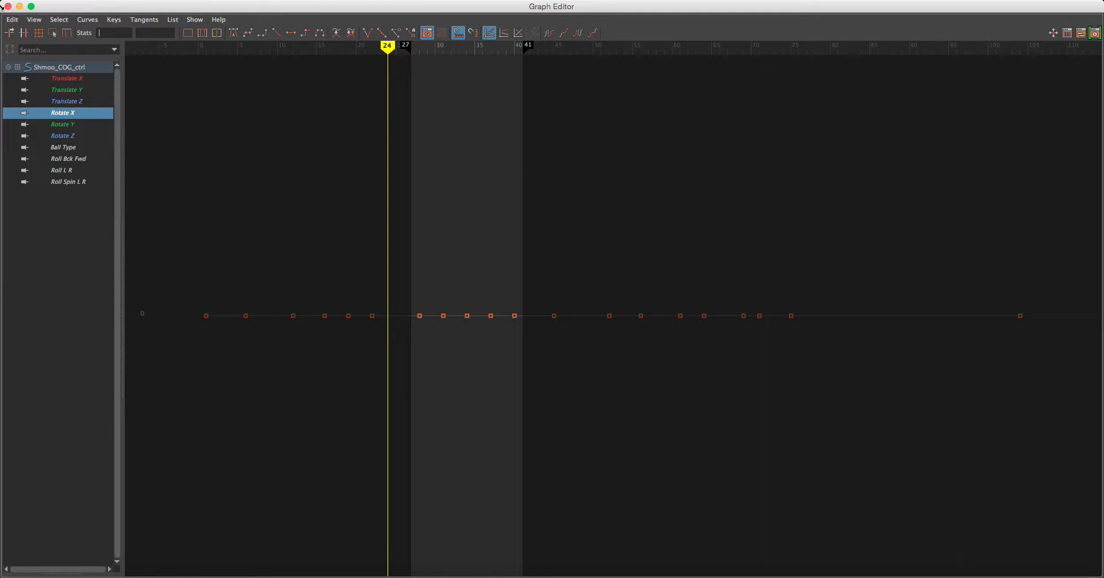
pyautogui.moveTo(67, 81); pyautogui.dragTo(67, 129)
pyautogui.press('f')
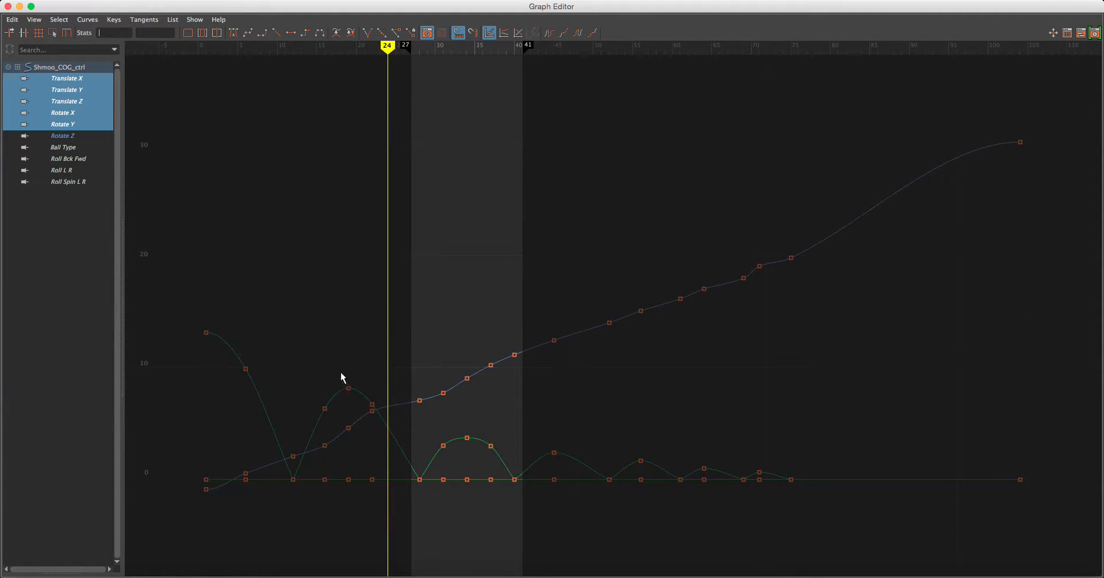
# Step: Examine the Translate Y apex keys at frames 19 and 34, and close the Graph Editor
pyautogui.moveTo(341, 373); pyautogui.dragTo(353, 393)
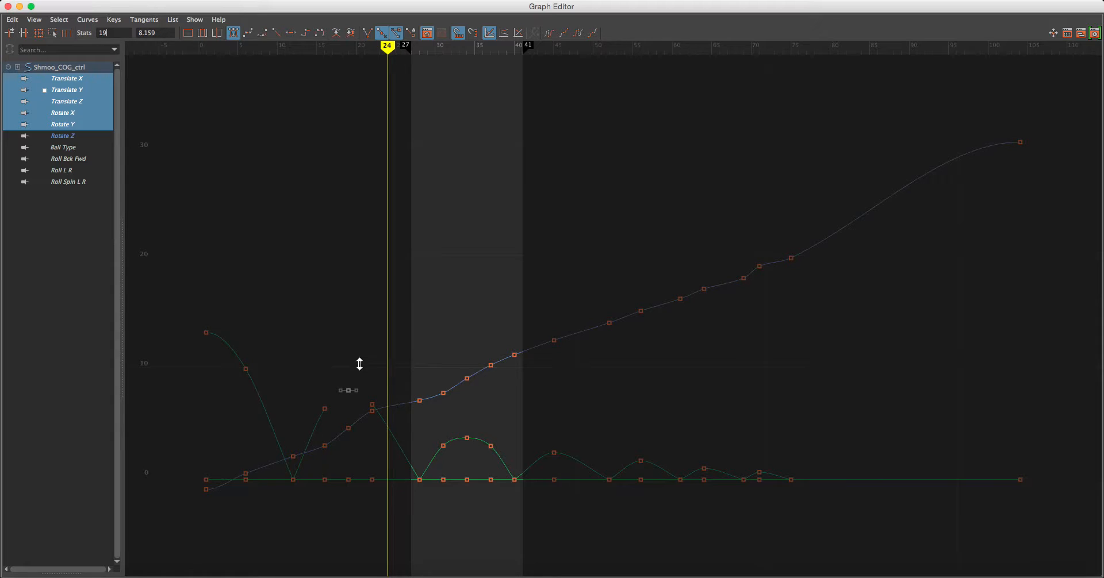
pyautogui.moveTo(468, 440); pyautogui.dragTo(475, 435)
pyautogui.click(8, 6)
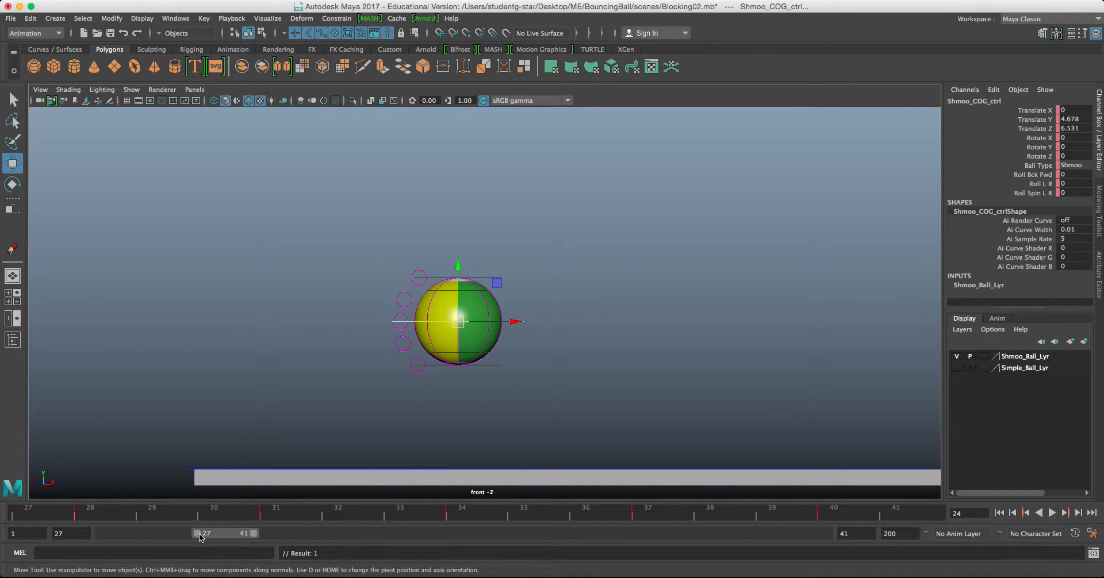
# Step: Set the playback range to frames 1 to 40 and play the bounce animation
pyautogui.moveTo(199, 538); pyautogui.dragTo(253, 540)
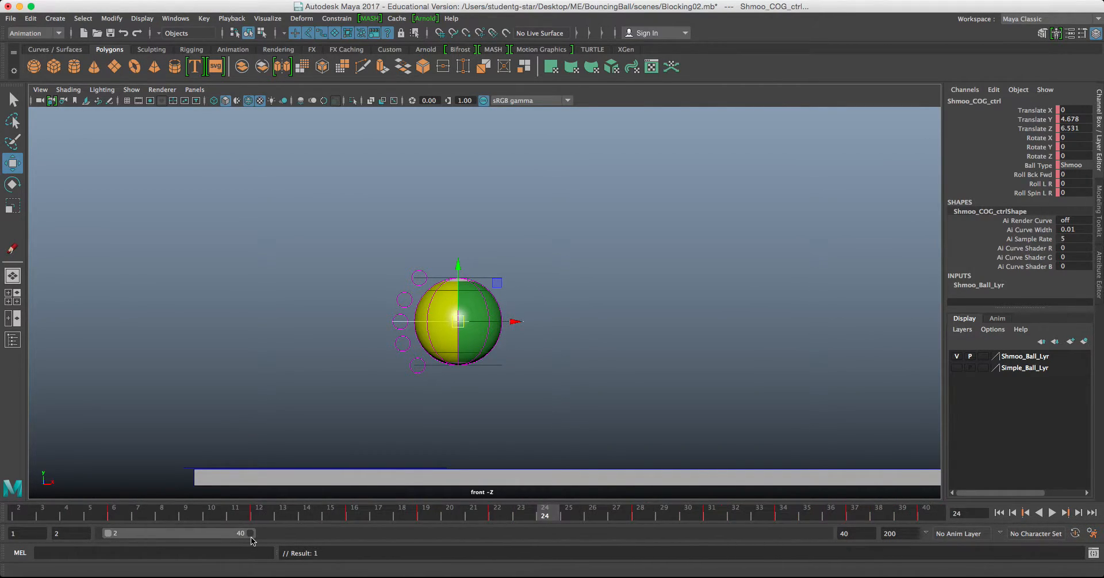
pyautogui.moveTo(105, 538); pyautogui.dragTo(100, 538)
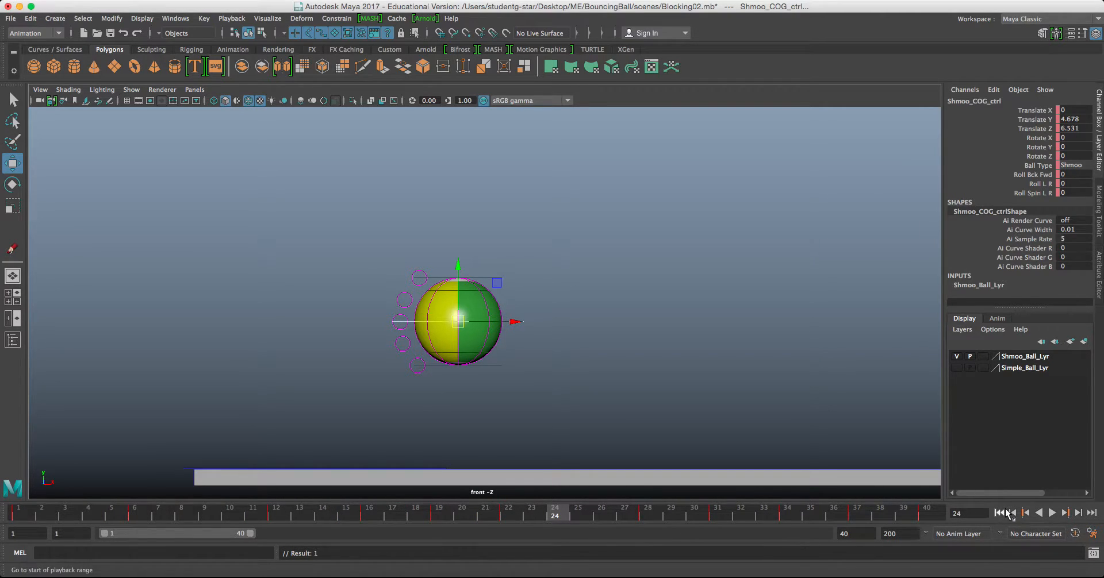
pyautogui.click(1052, 512)
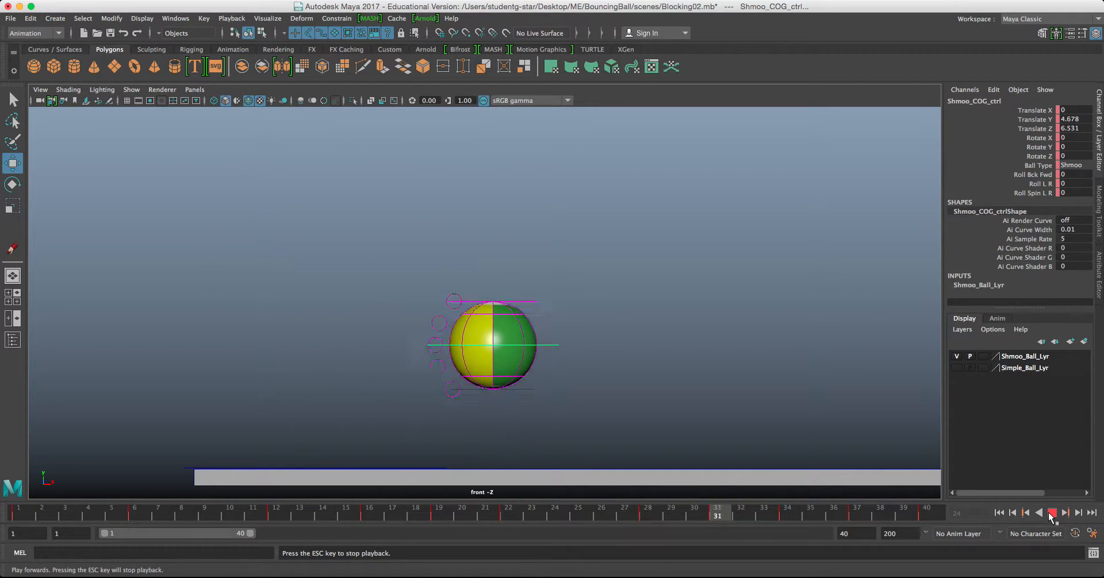
pyautogui.click(1052, 513)
# Step: Select the ball's COG control and delete its breakdown keys at frames 6 and 16
pyautogui.click(630, 360)
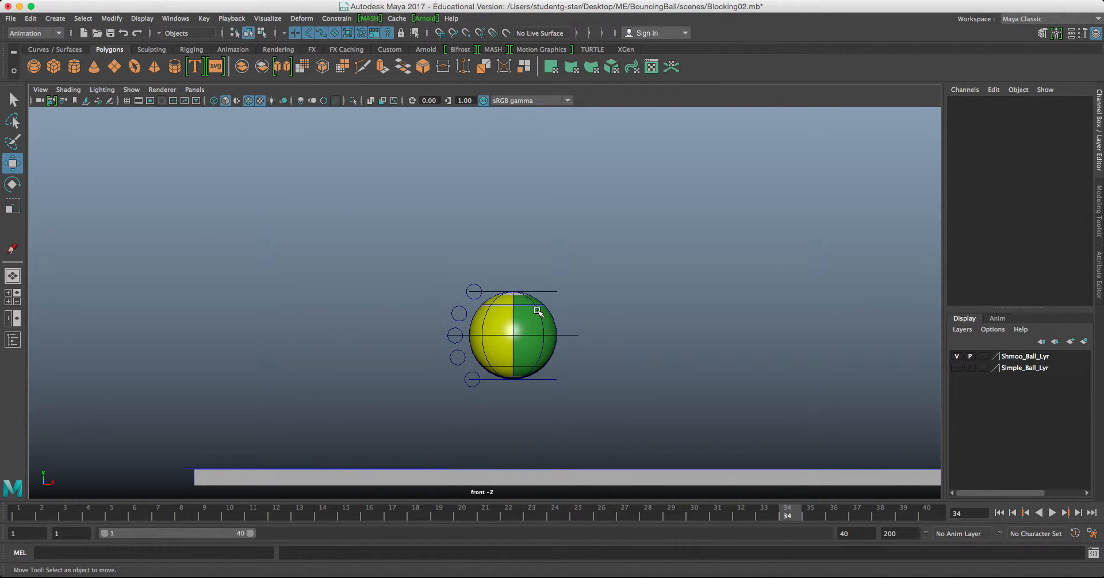
pyautogui.click(536, 313)
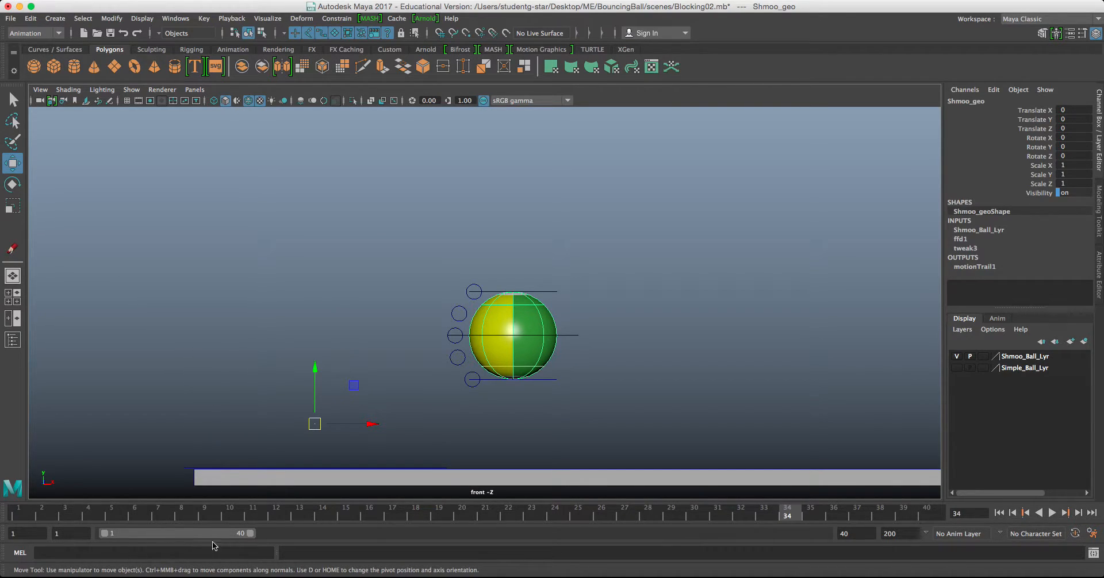
pyautogui.moveTo(34, 511); pyautogui.dragTo(5, 511)
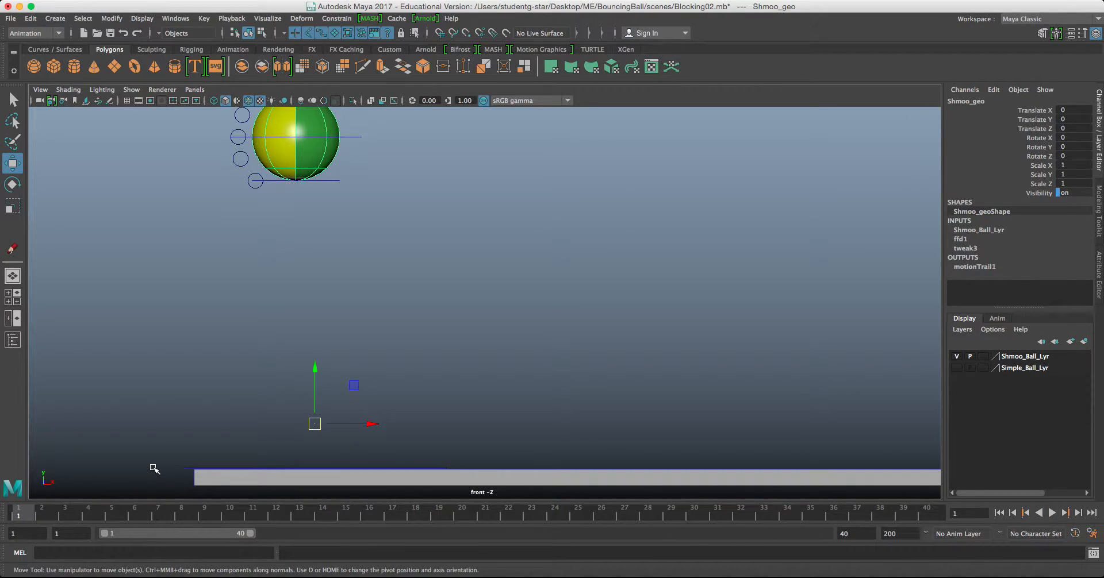
pyautogui.click(353, 137)
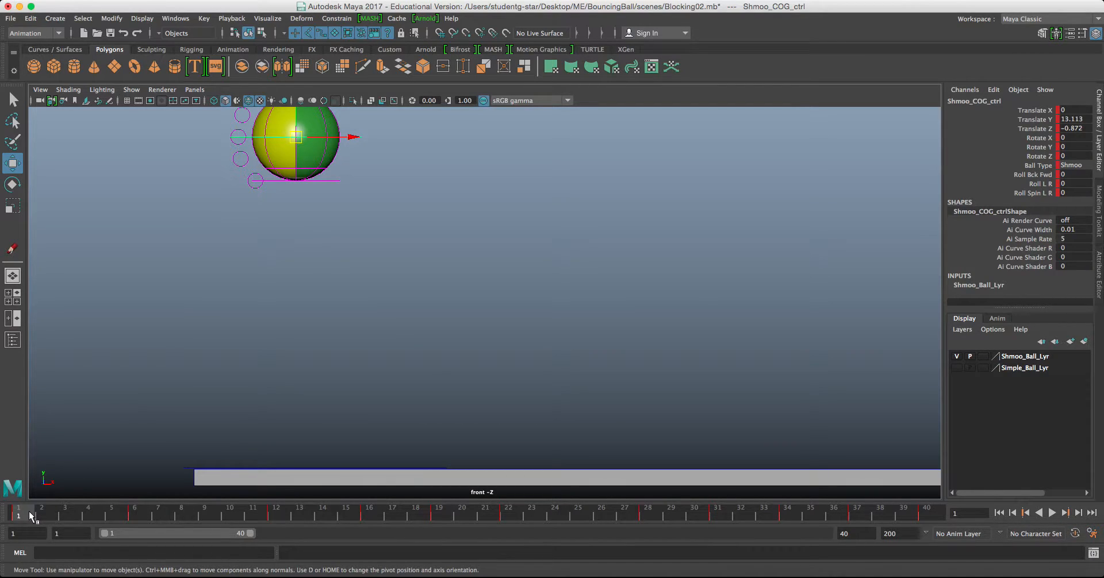
pyautogui.moveTo(25, 515); pyautogui.dragTo(135, 515)
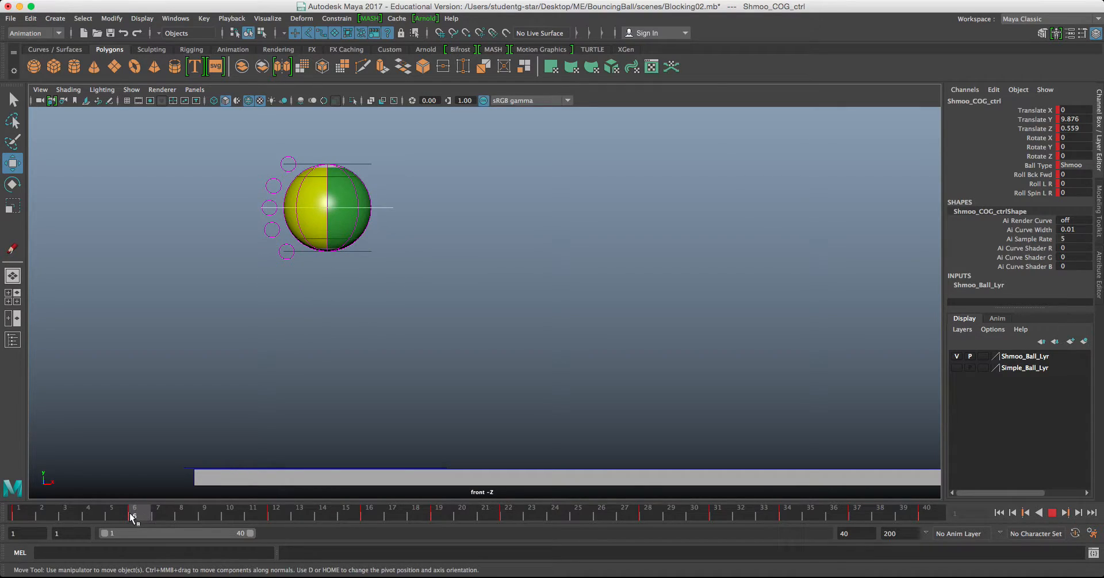
pyautogui.rightClick(135, 516)
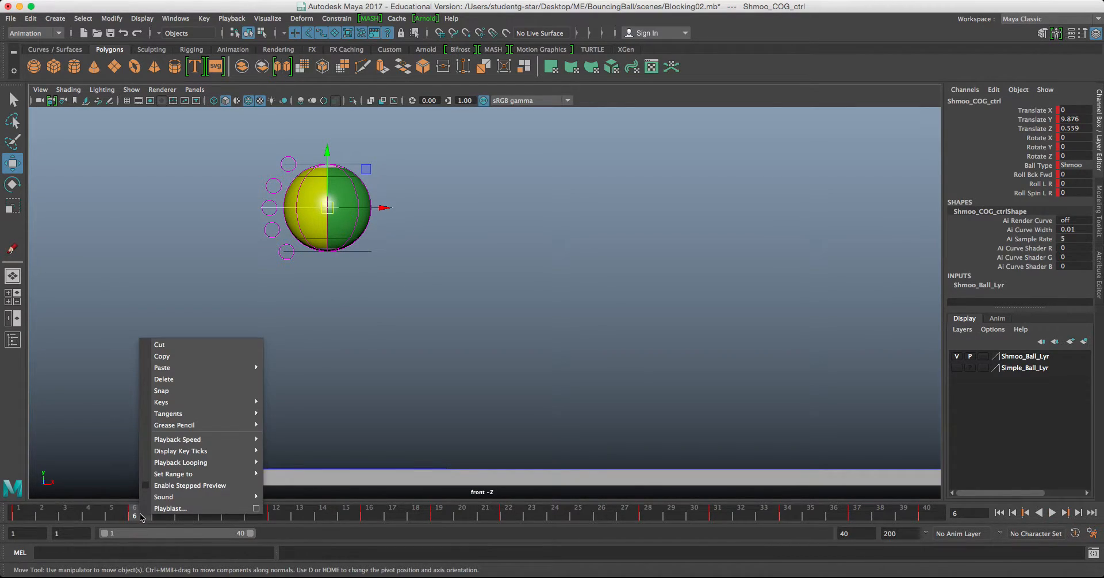
pyautogui.click(181, 385)
pyautogui.click(371, 518)
pyautogui.rightClick(371, 517)
pyautogui.moveTo(403, 378)
pyautogui.click(552, 458)
# Step: Delete the COG control's breakdown keys at frames 22, 31 and 37
pyautogui.click(505, 519)
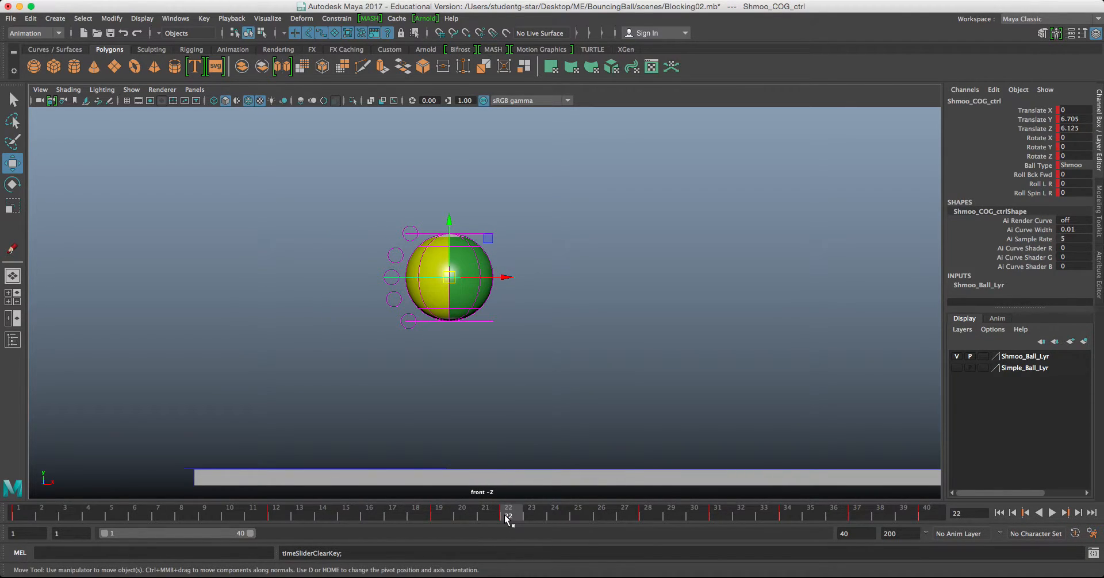
pyautogui.rightClick(507, 516)
pyautogui.click(605, 473)
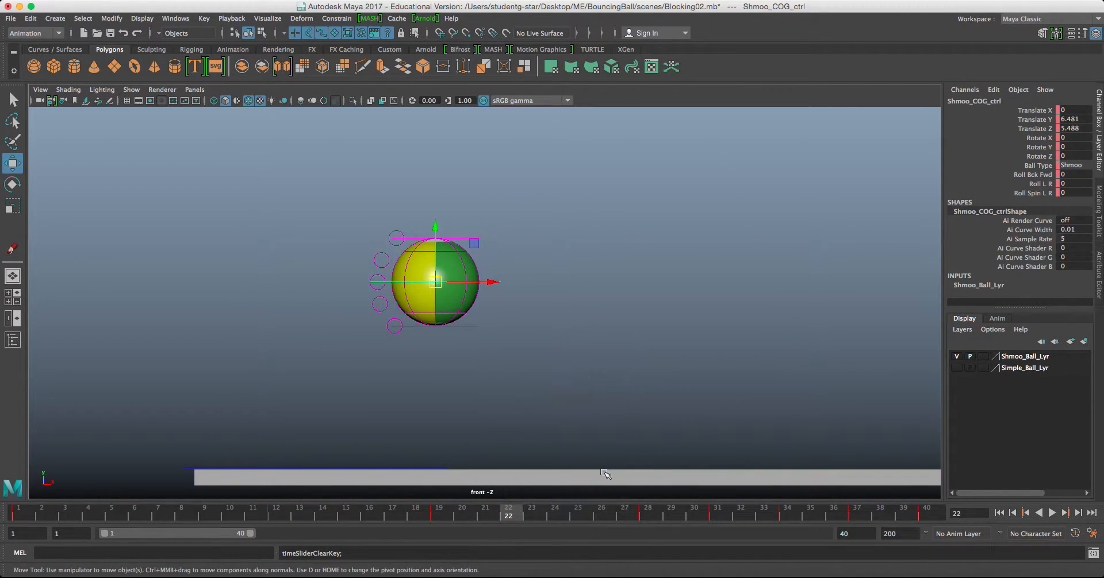
pyautogui.click(717, 517)
pyautogui.rightClick(718, 517)
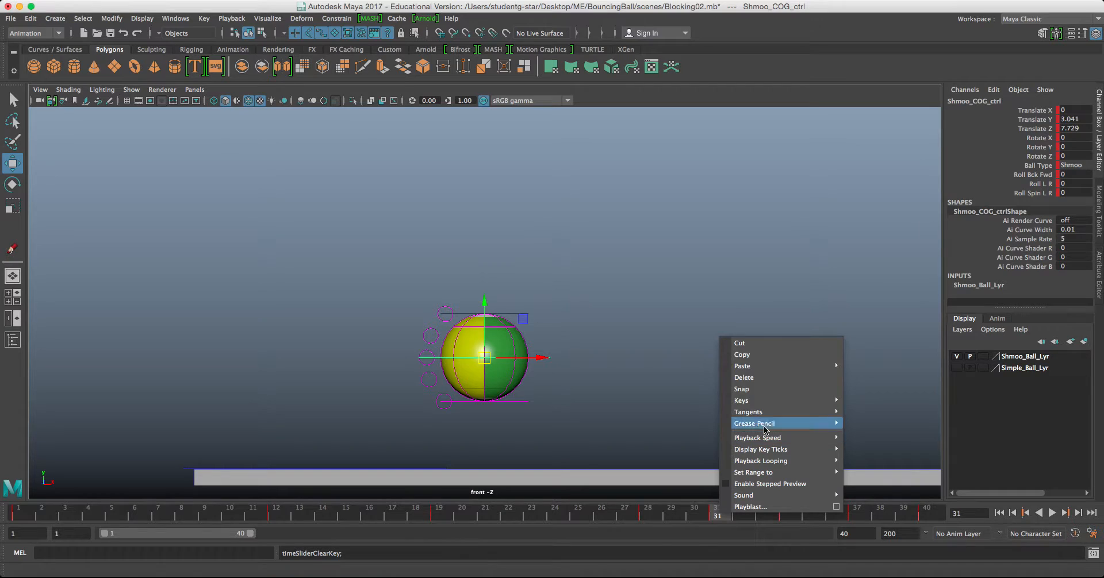
pyautogui.click(770, 379)
pyautogui.click(853, 517)
pyautogui.rightClick(853, 517)
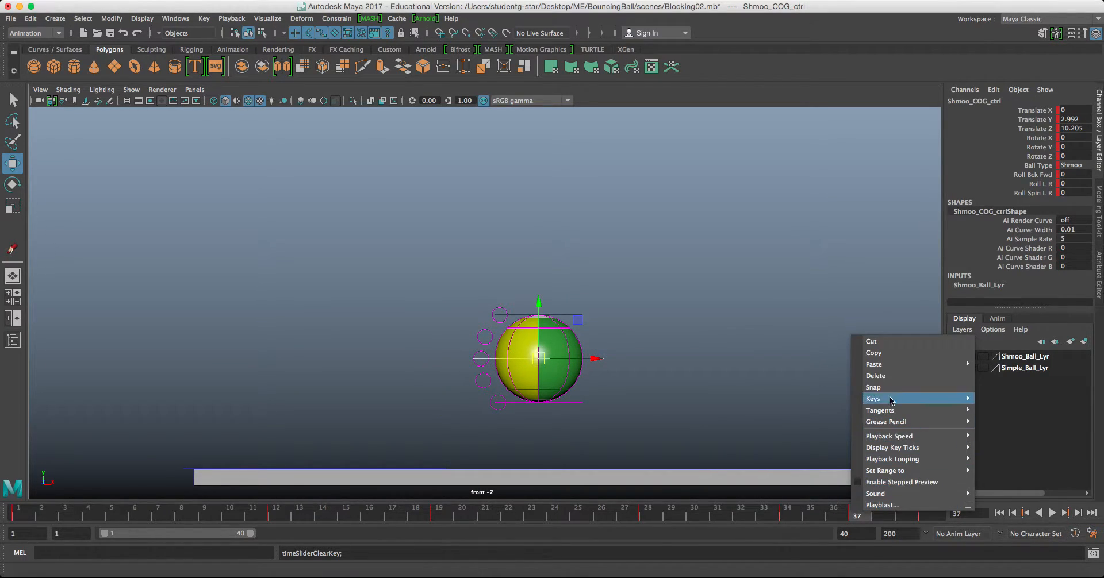
pyautogui.click(894, 379)
# Step: Limit the playback range to frames 1 to 13 and play the ball's first fall
pyautogui.click(19, 514)
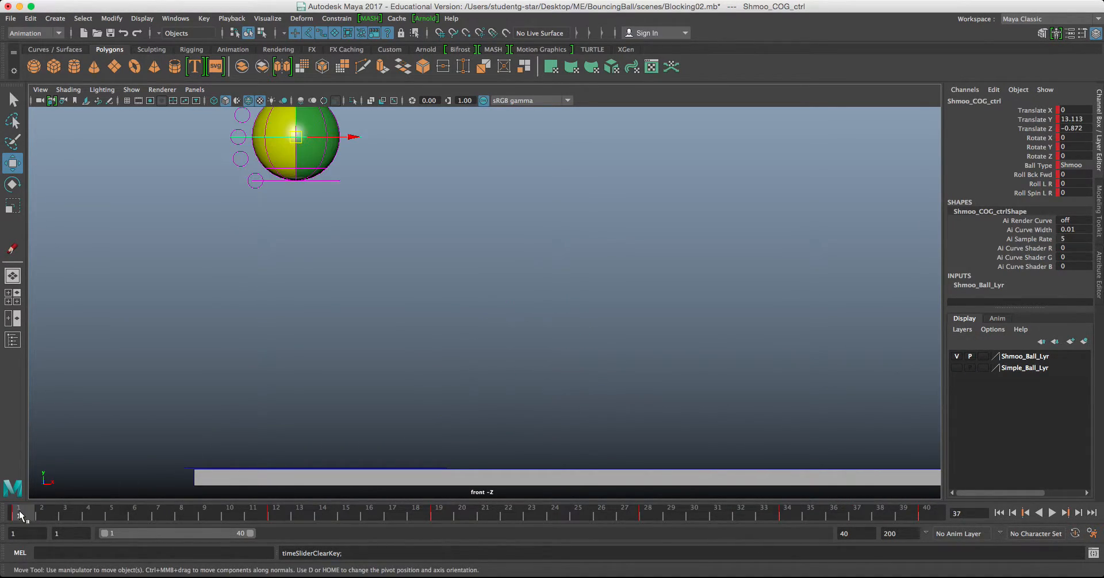
pyautogui.moveTo(19, 517)
pyautogui.mouseDown()
pyautogui.moveTo(86, 521)
pyautogui.moveTo(20, 519)
pyautogui.mouseUp()
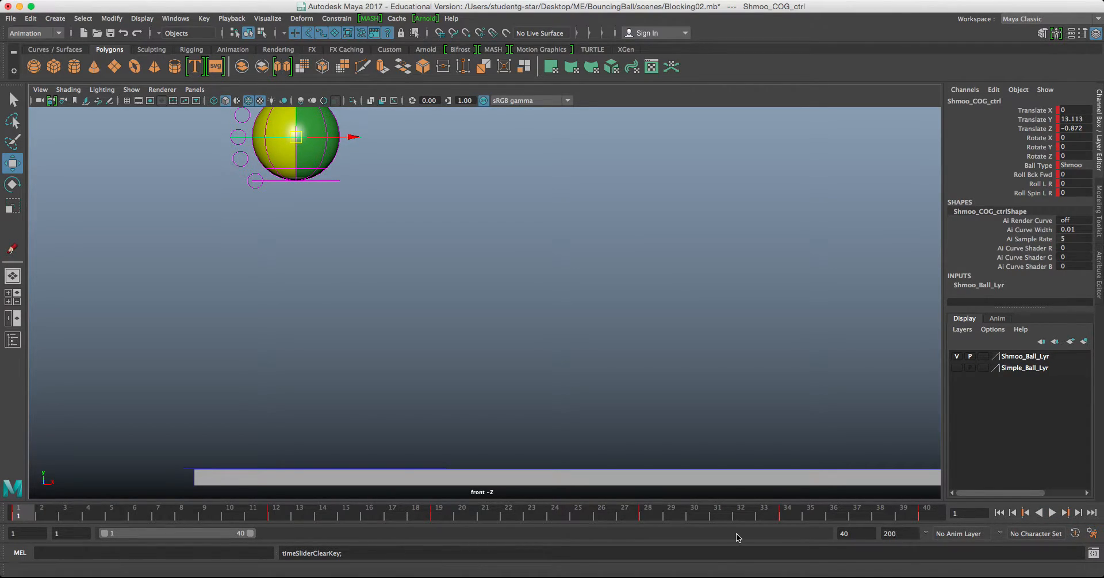
pyautogui.moveTo(251, 536); pyautogui.dragTo(154, 532)
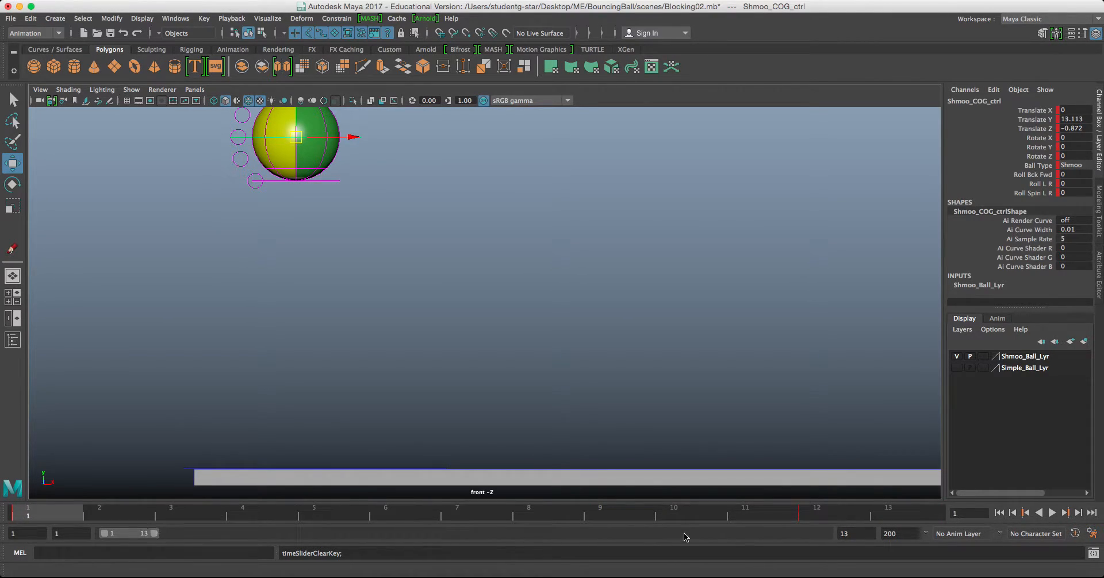
pyautogui.click(1052, 513)
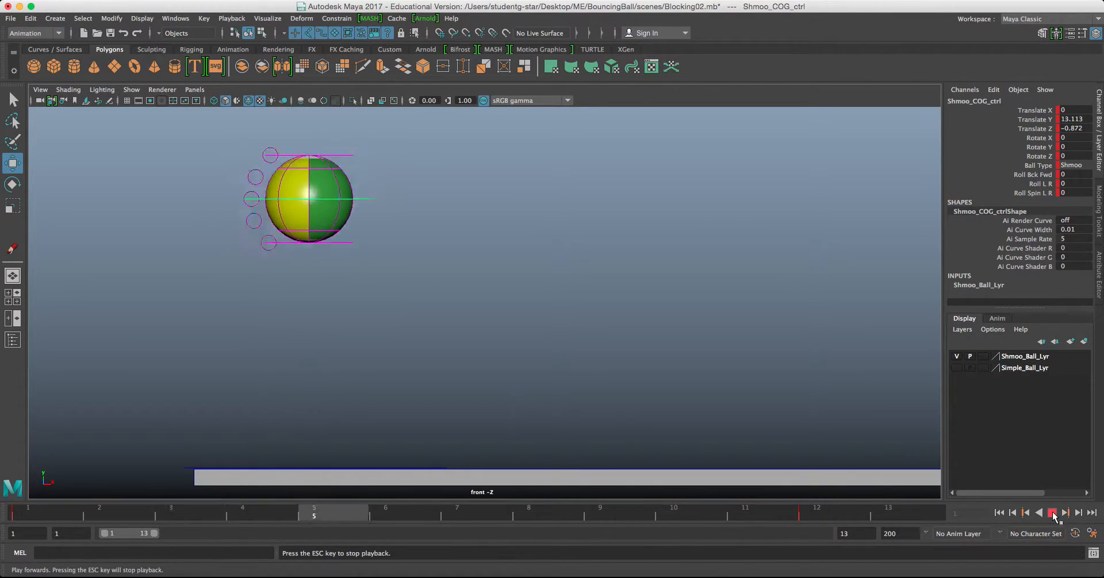
pyautogui.click(1052, 512)
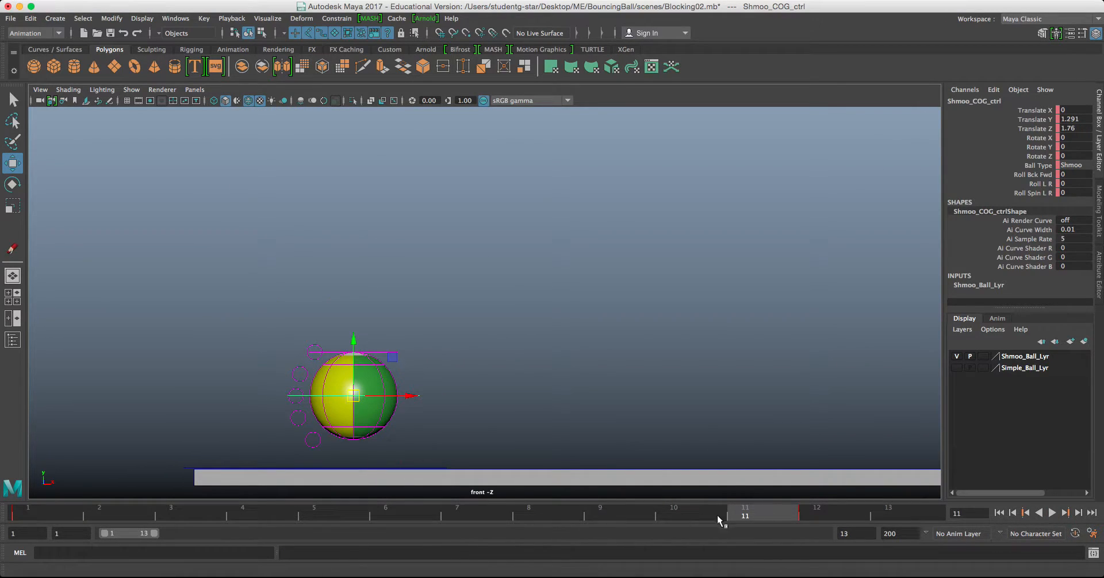
pyautogui.hotkey('alt', 'v')
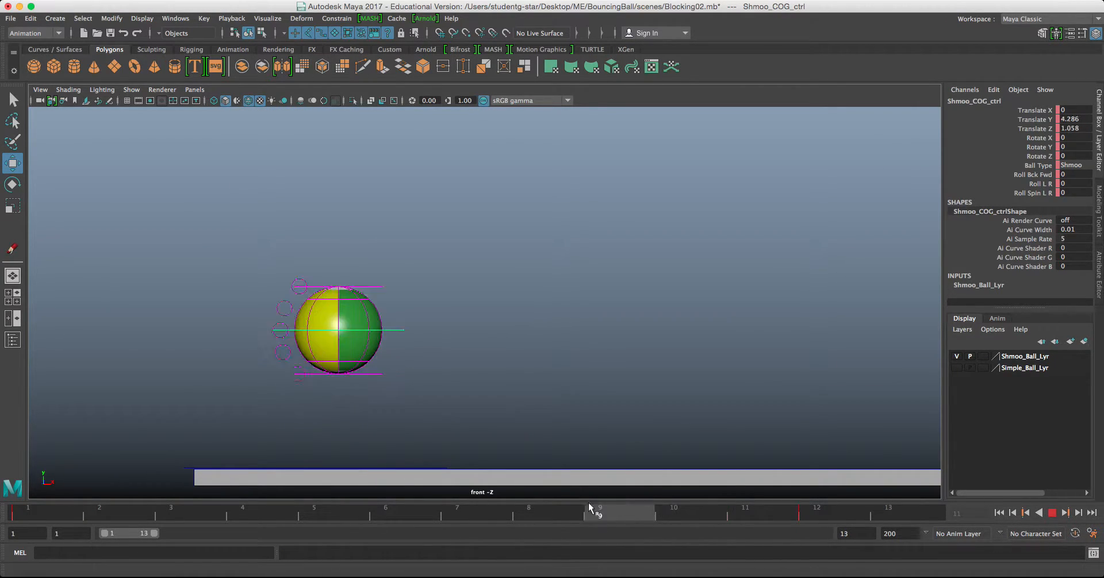
pyautogui.press('Escape')
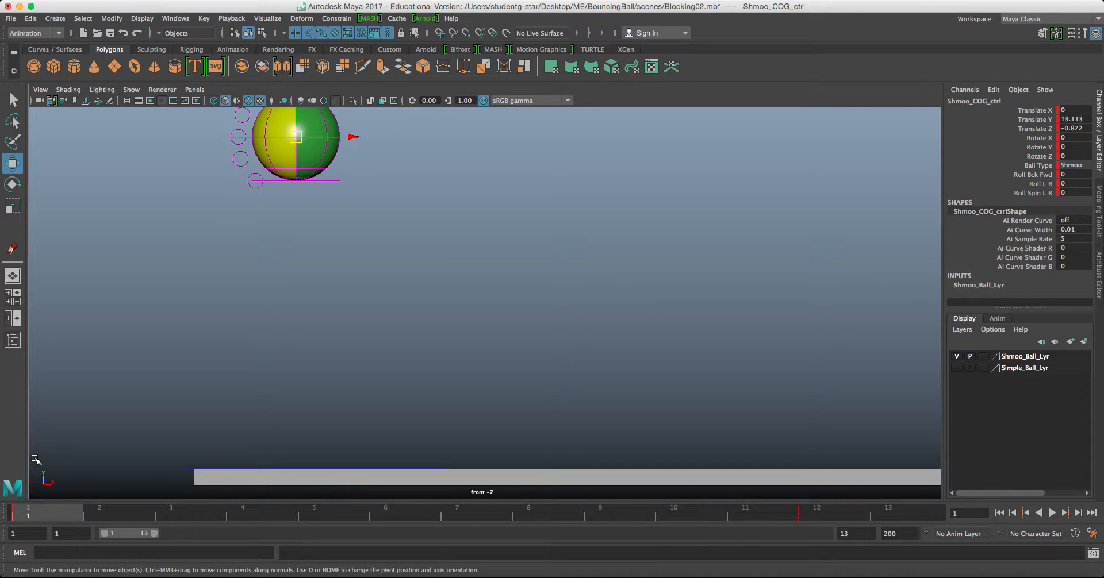
pyautogui.hotkey('alt', 'v')
# Step: Key a raised breakdown pose at frame 6, about Translate Y 10.42 and Translate Z 0.42, and review the fall
pyautogui.moveTo(112, 515); pyautogui.dragTo(383, 522)
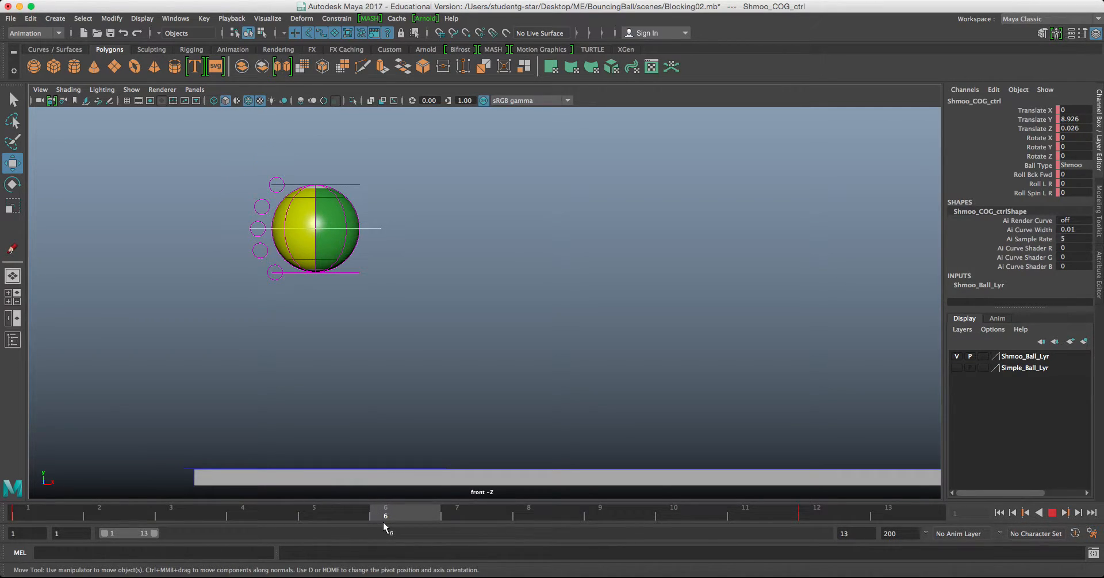
pyautogui.moveTo(319, 234); pyautogui.dragTo(328, 202)
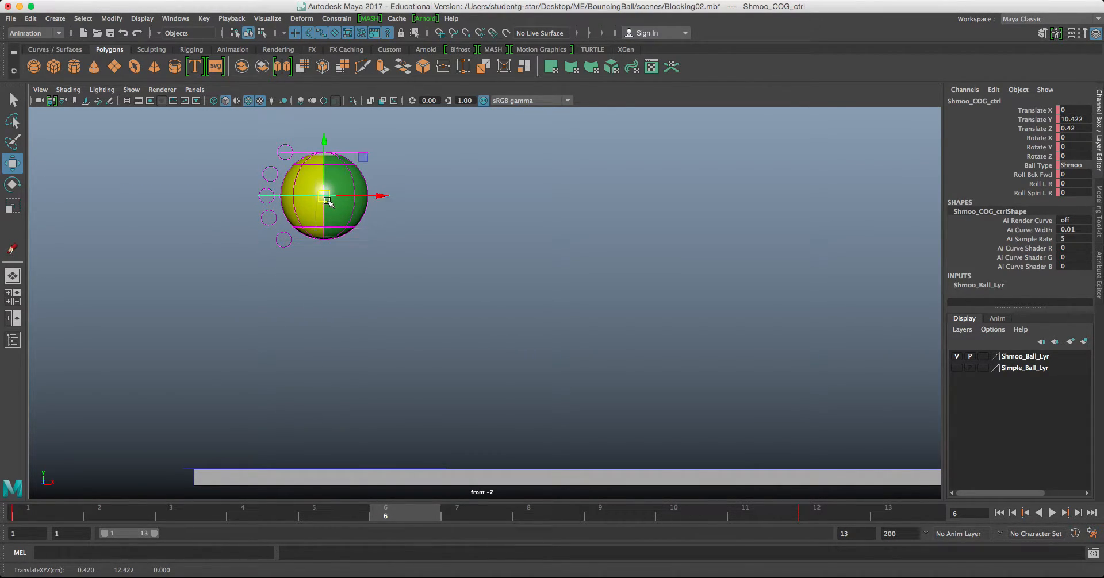
pyautogui.press('s')
pyautogui.moveTo(26, 512); pyautogui.dragTo(171, 524)
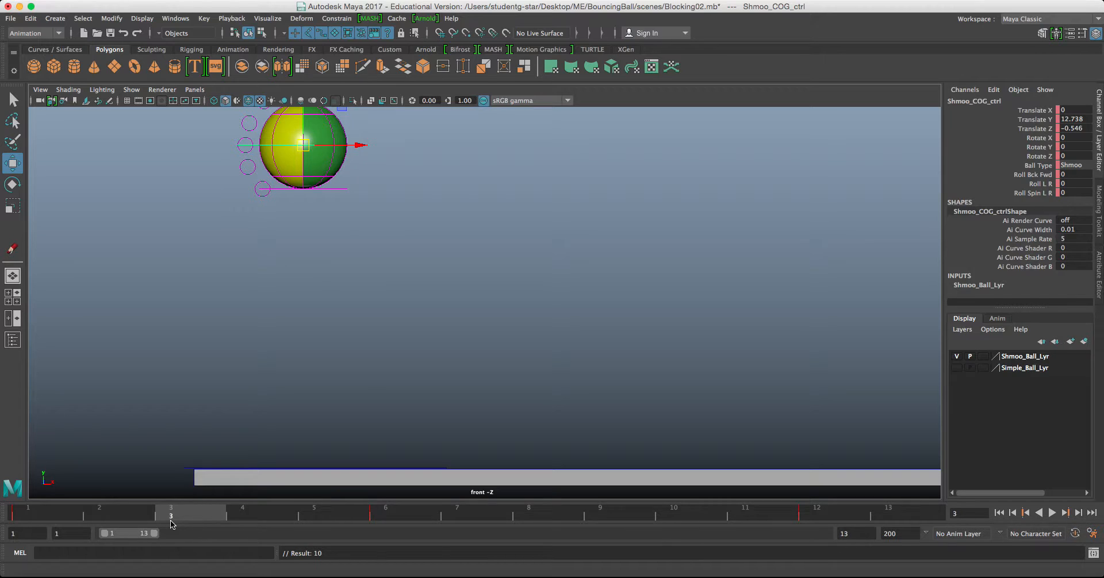
pyautogui.hotkey('alt', 'v')
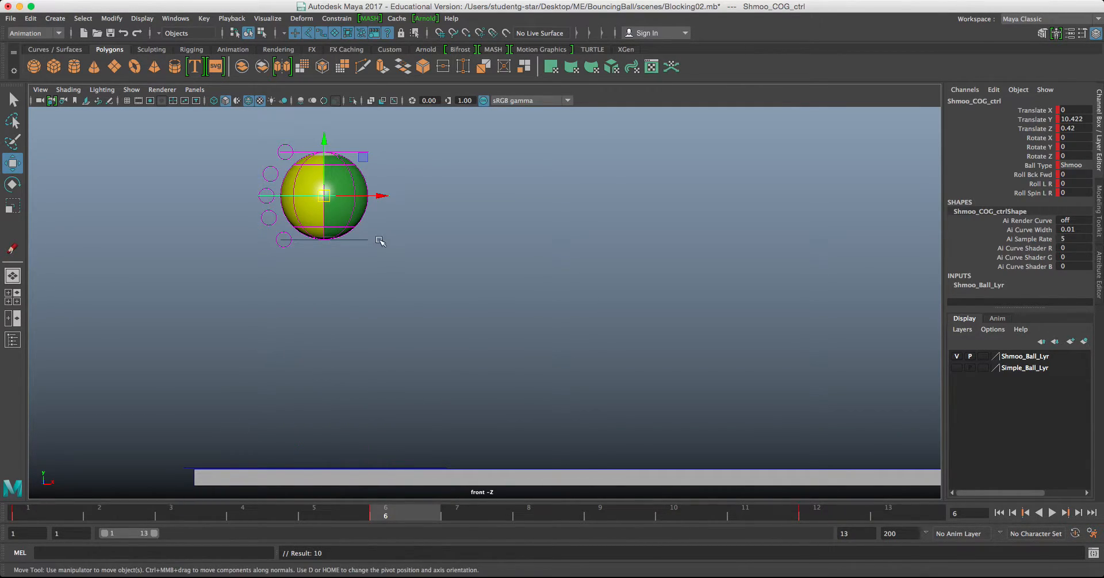
# Step: Try nudging the frame 6 breakdown to about Translate Y 10.53 and Z 0.47, key it, and flip between the neighbouring keys
pyautogui.moveTo(384, 196); pyautogui.dragTo(389, 196)
pyautogui.press('s')
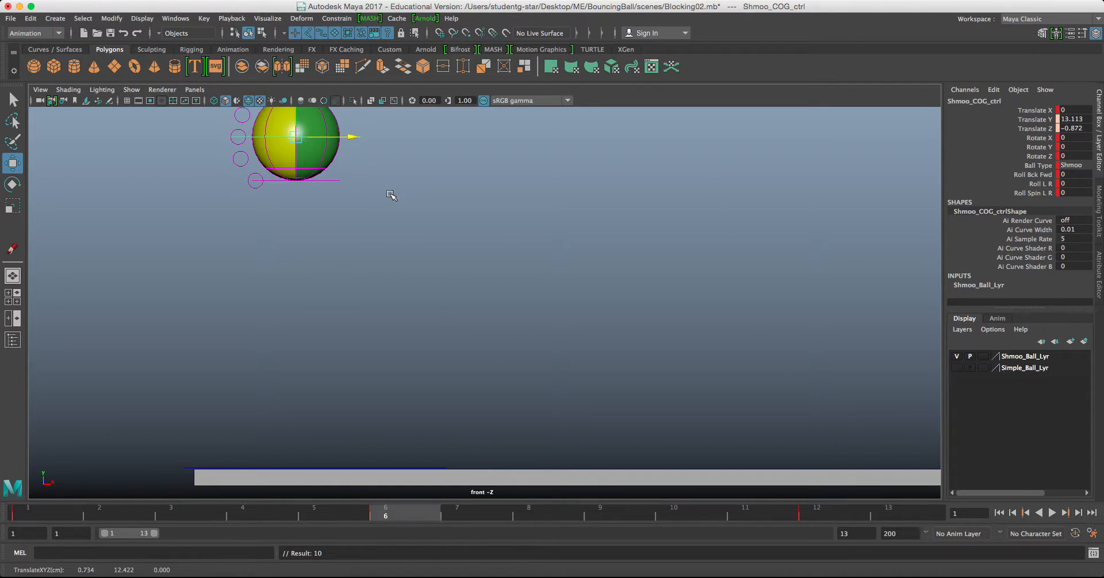
pyautogui.moveTo(357, 196); pyautogui.dragTo(357, 196)
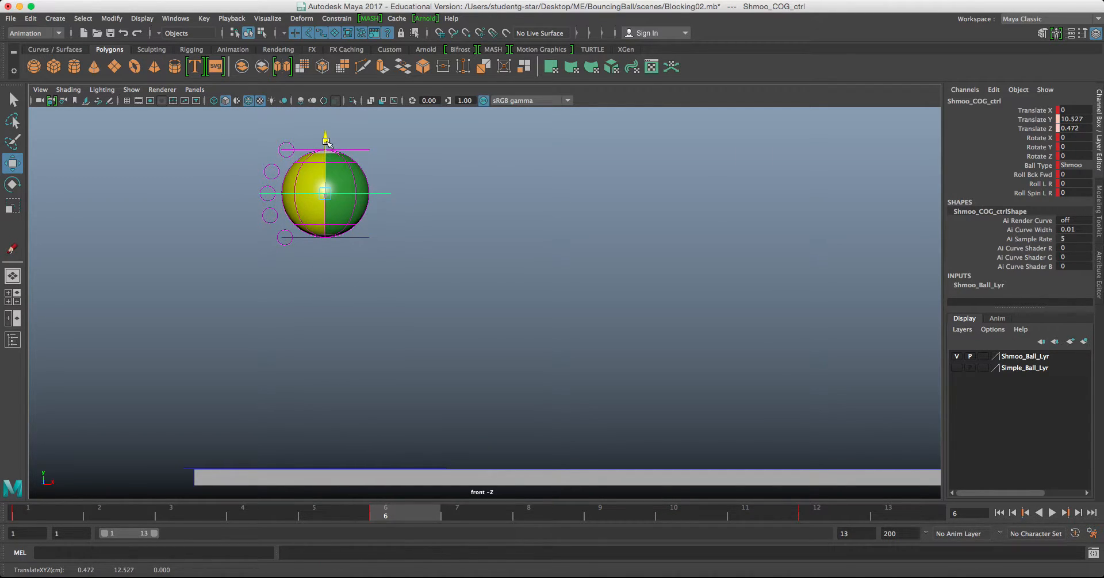
pyautogui.press('s')
pyautogui.press('.')
pyautogui.press('.')
pyautogui.press('.')
pyautogui.press('.')
pyautogui.press('.')
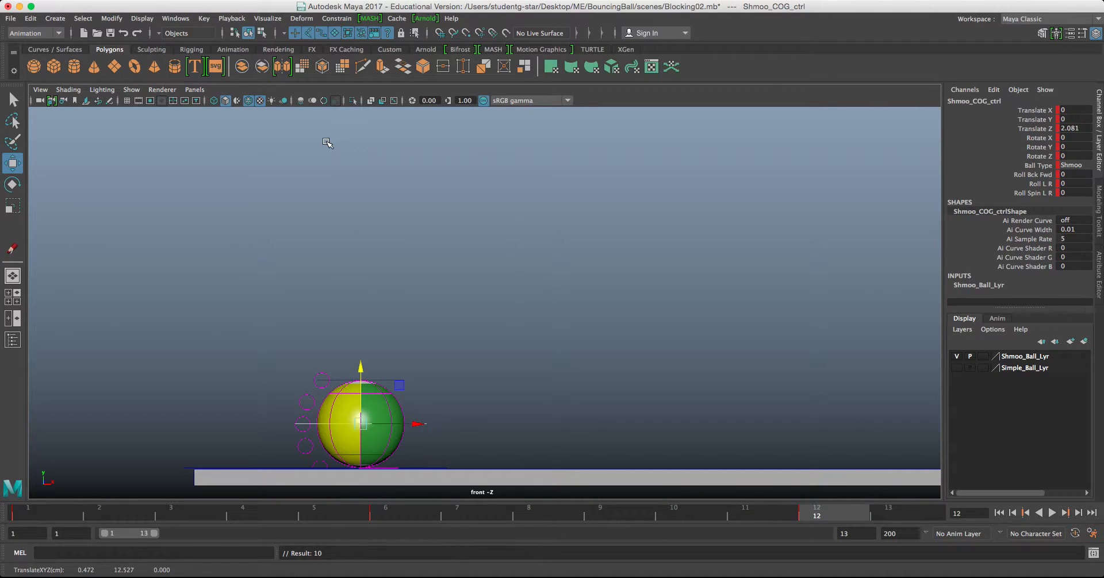
pyautogui.press('.')
pyautogui.press('.')
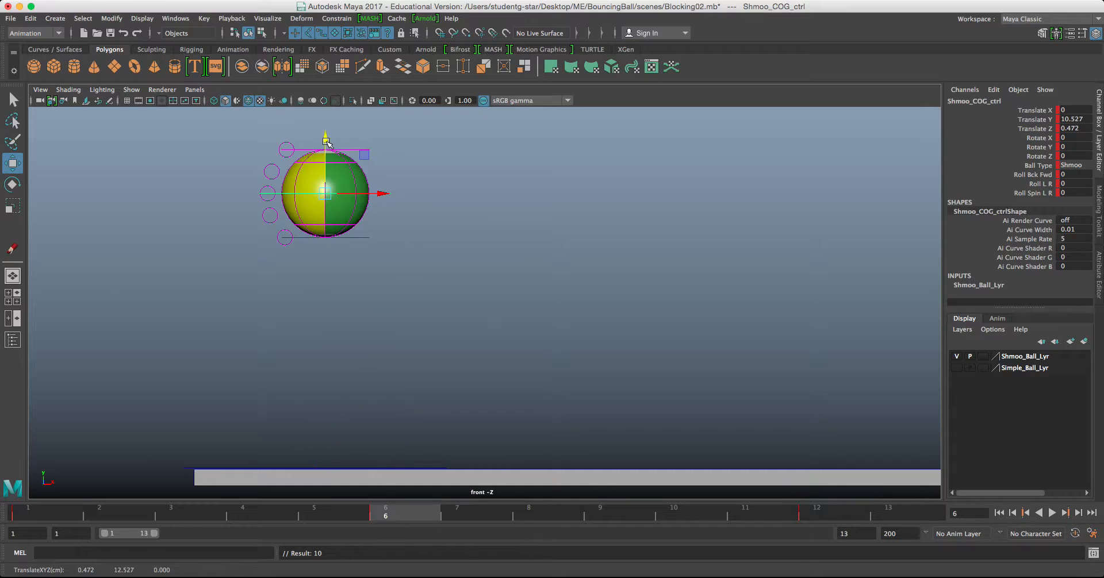
pyautogui.press('.')
pyautogui.press('.')
pyautogui.press('.')
# Step: Try the frame 6 breakdown at about Translate Y 9.77 and Translate Z 0.79, and compare it with the adjacent keys
pyautogui.moveTo(324, 195); pyautogui.dragTo(332, 212)
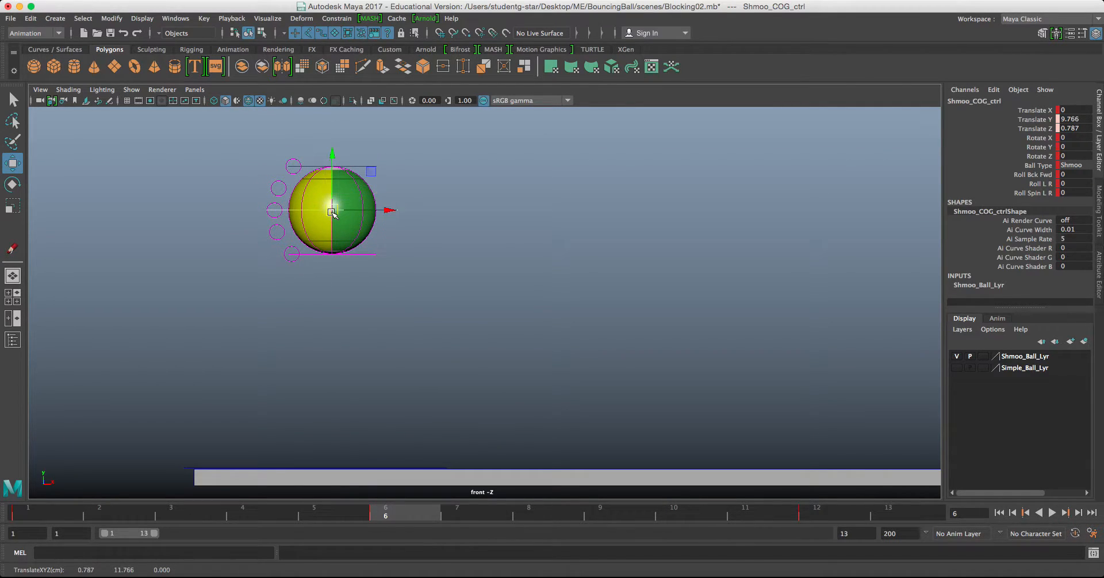
pyautogui.press('.')
pyautogui.press('.')
pyautogui.press('.')
pyautogui.press('.')
pyautogui.press('.')
# Step: Try exaggerating the frame 6 breakdown's forward position to about Translate Z 3.88, and flip through the keys
pyautogui.moveTo(389, 211); pyautogui.dragTo(457, 213)
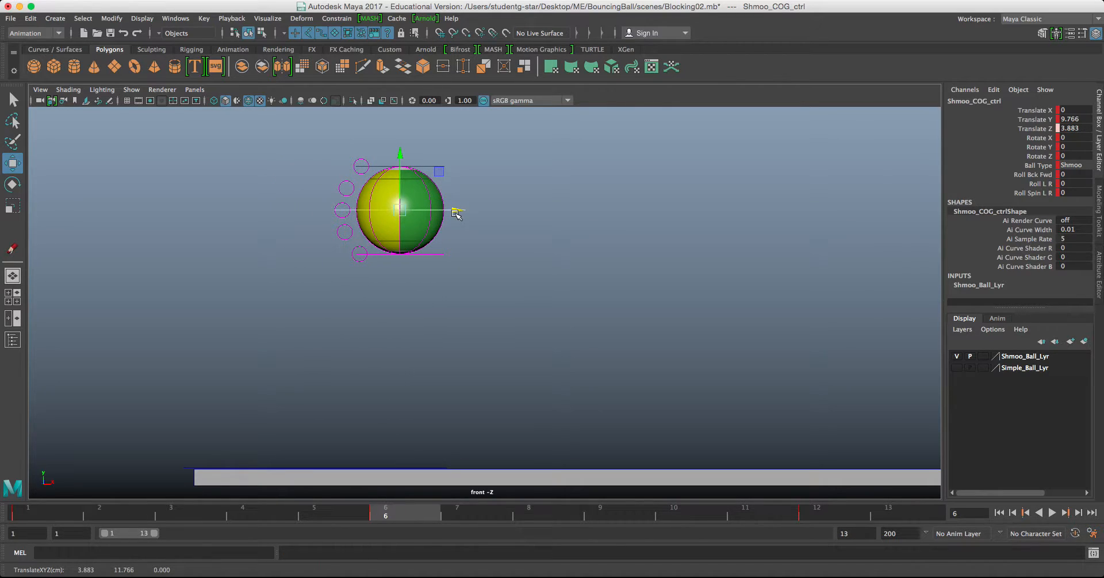
pyautogui.press('.')
pyautogui.press('.')
pyautogui.press('.')
pyautogui.press('.')
pyautogui.press('.')
pyautogui.press('.')
# Step: Bring the frame 6 breakdown back to about Translate Z 1.81 and lower it to about Translate Y 8.95, comparing the adjacent keys
pyautogui.moveTo(456, 213); pyautogui.dragTo(412, 213)
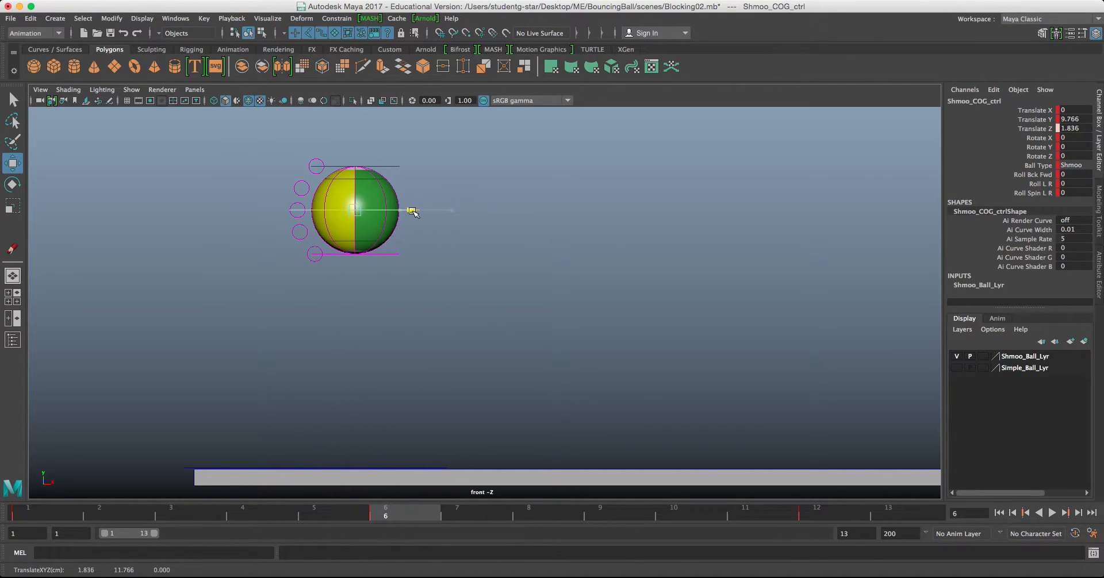
pyautogui.press('.')
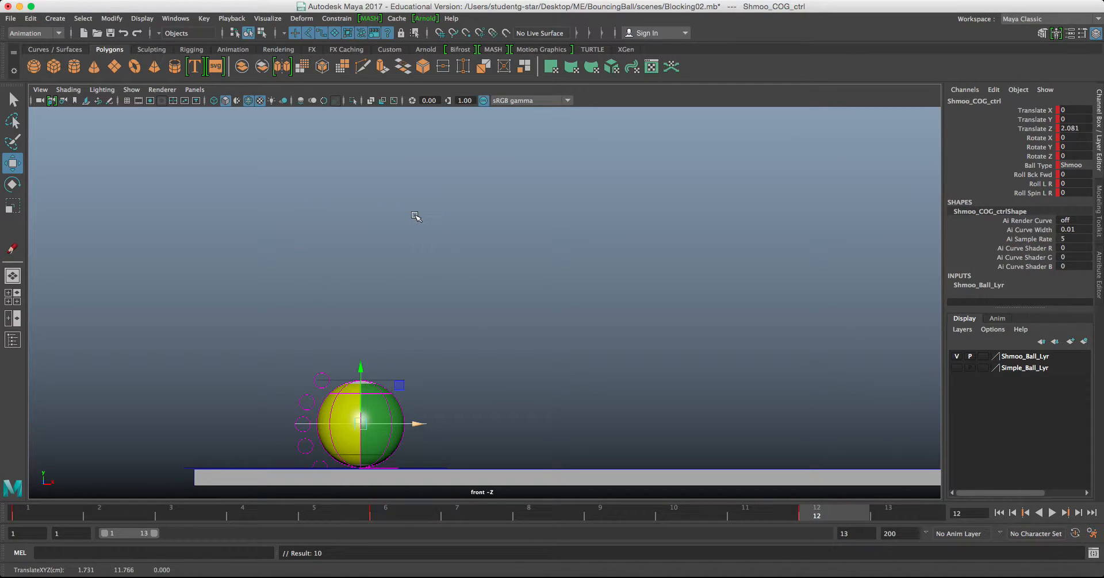
pyautogui.press('.')
pyautogui.press('.')
pyautogui.moveTo(362, 212); pyautogui.dragTo(356, 230)
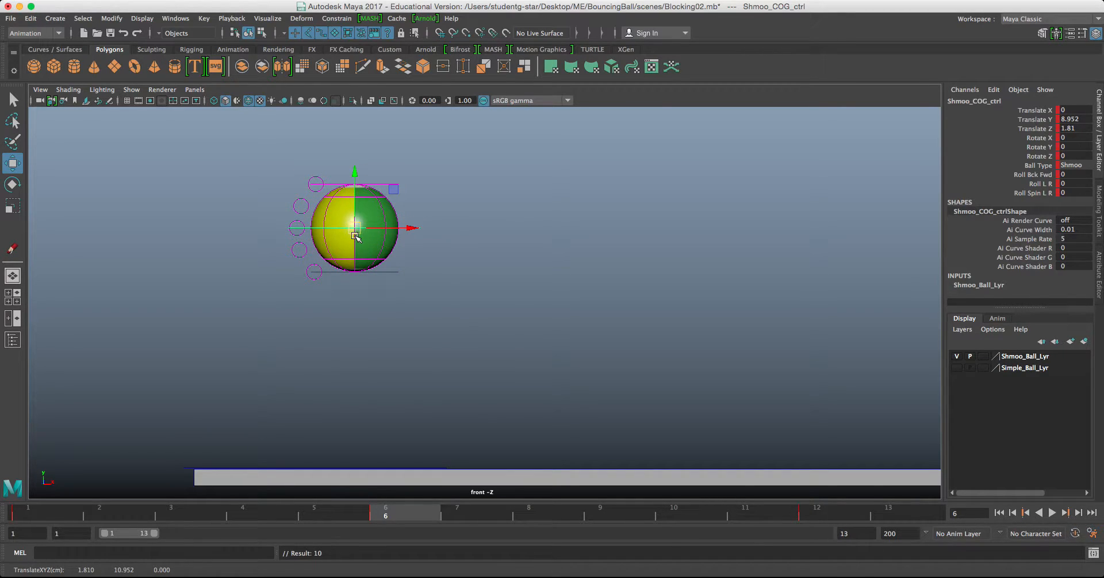
# Step: Move the frame 6 breakdown back to about Translate Z 0.89 and compare it with the adjacent keys
pyautogui.press('.')
pyautogui.press('.')
pyautogui.press('.')
pyautogui.press('.')
pyautogui.press('.')
pyautogui.press('.')
pyautogui.press('.')
pyautogui.moveTo(388, 228); pyautogui.dragTo(382, 228)
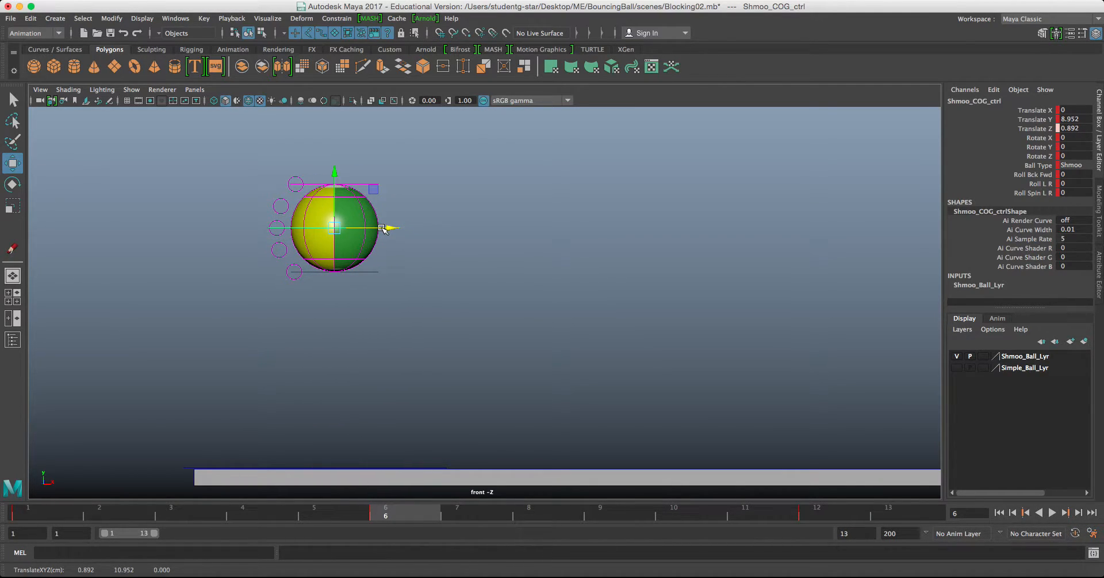
pyautogui.press('.')
pyautogui.press('.')
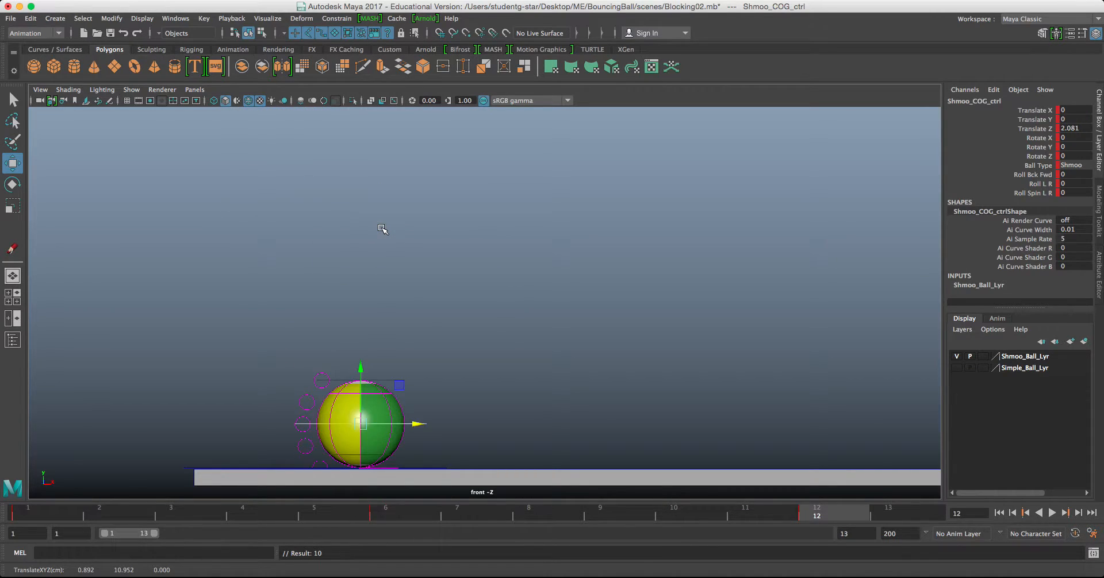
pyautogui.press('.')
pyautogui.press('.')
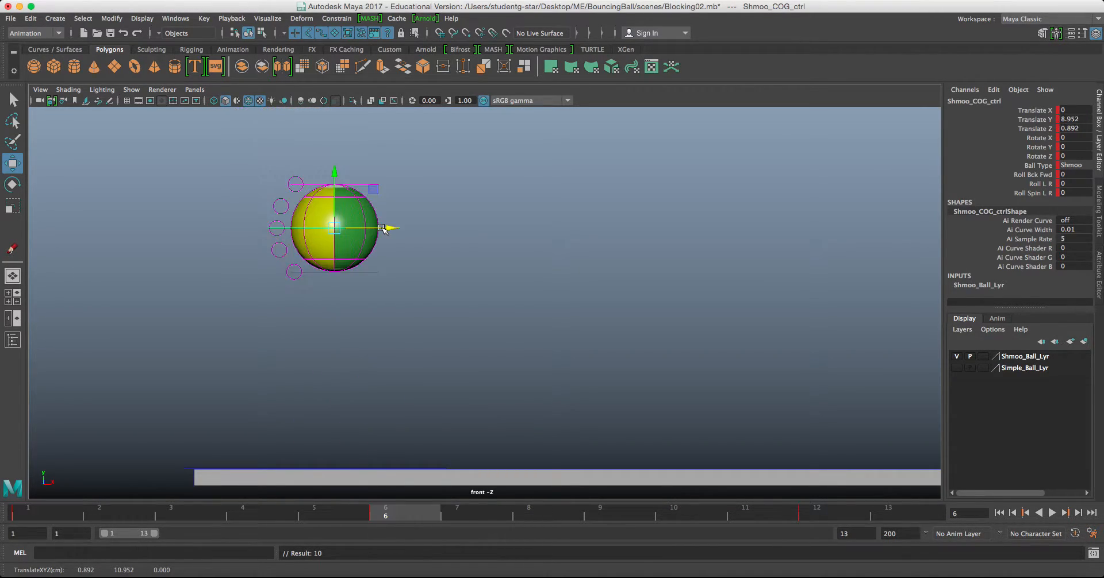
# Step: Playblast frames 1 to 12, play the resulting clip to check the first fall, and close it
pyautogui.click(176, 18)
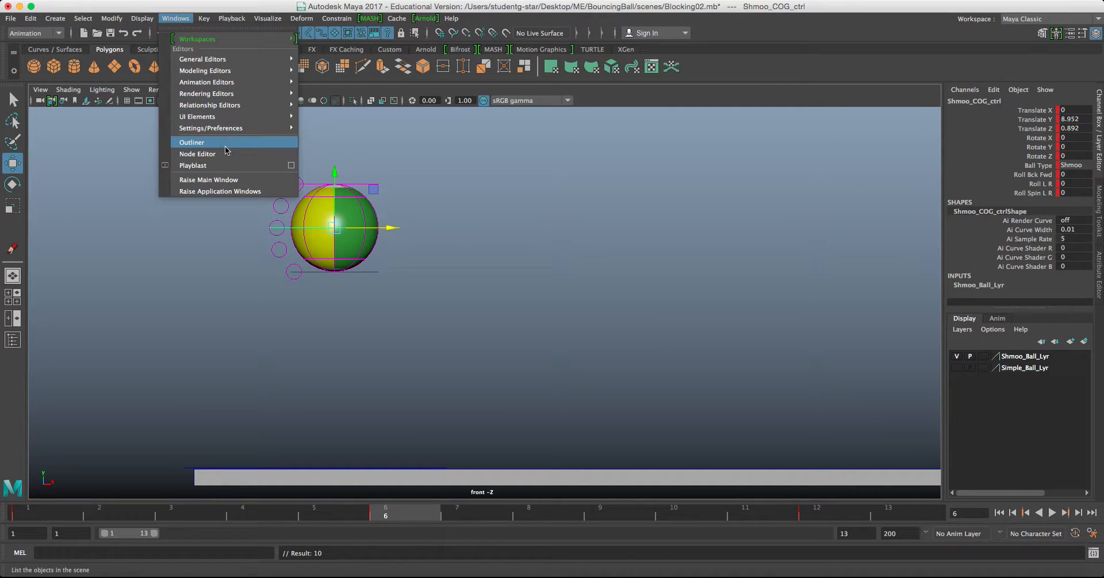
pyautogui.click(291, 165)
pyautogui.moveTo(508, 252); pyautogui.dragTo(454, 251)
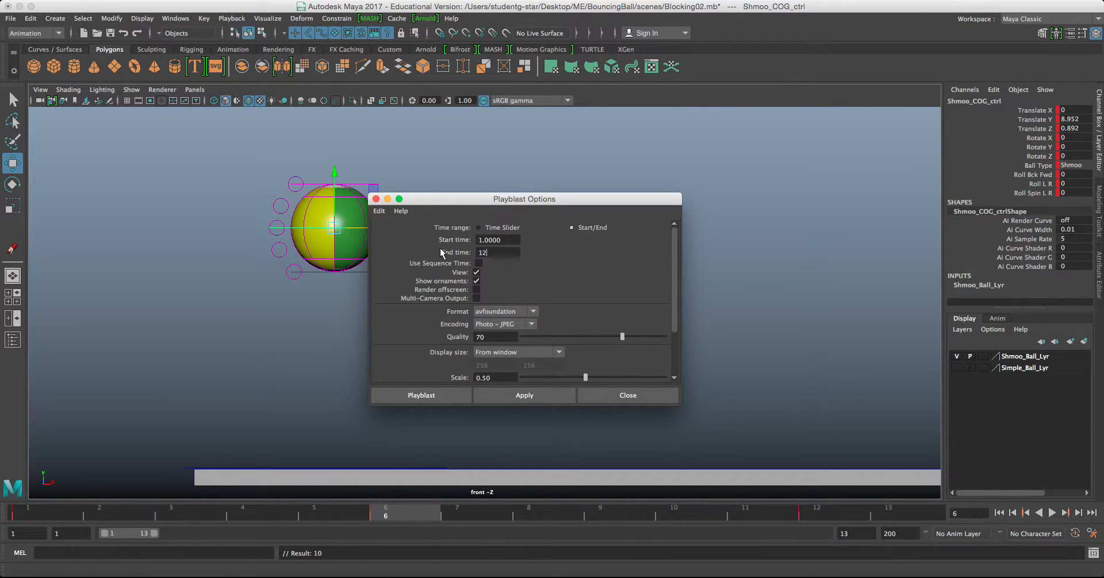
pyautogui.click(420, 395)
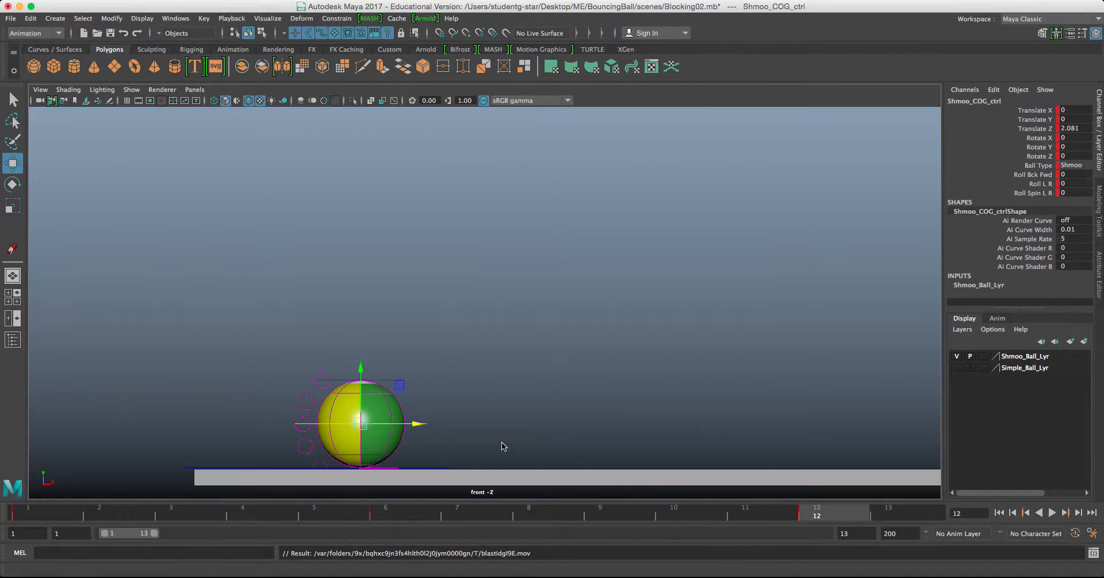
pyautogui.click(241, 254)
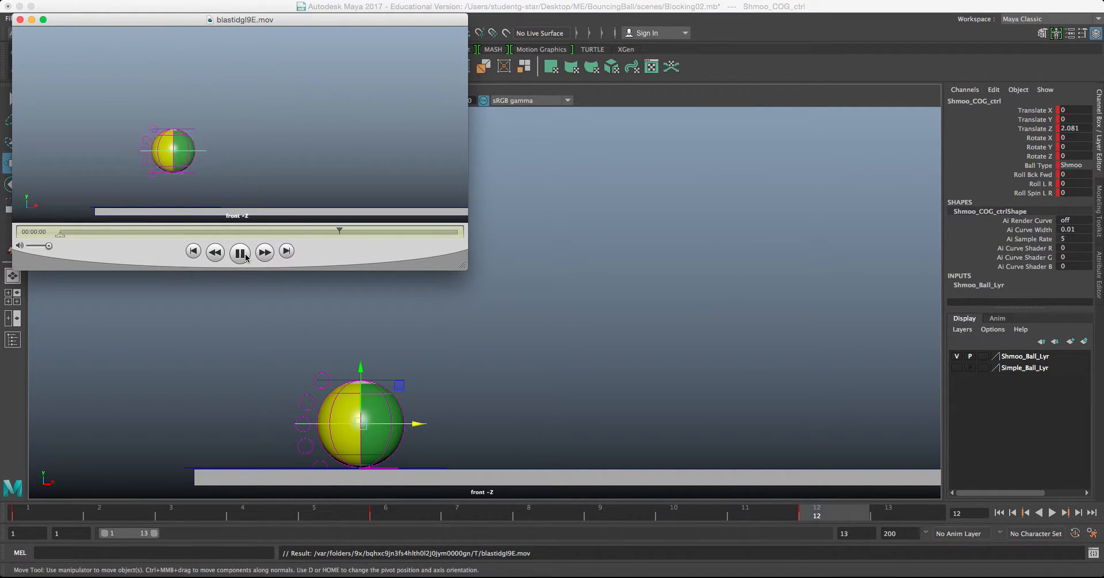
pyautogui.click(245, 256)
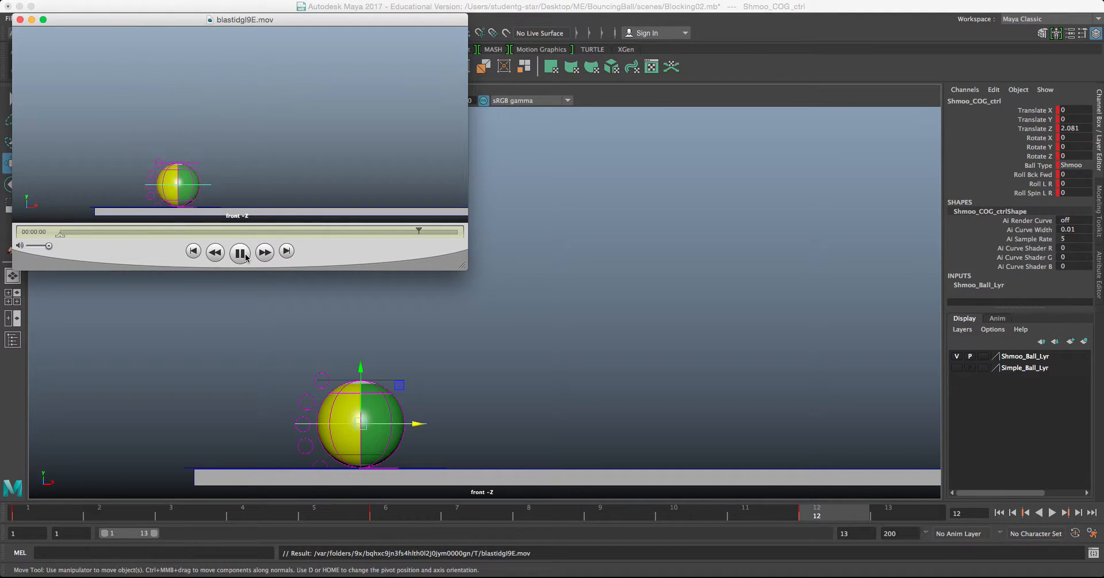
pyautogui.click(240, 253)
pyautogui.click(240, 253)
pyautogui.click(20, 20)
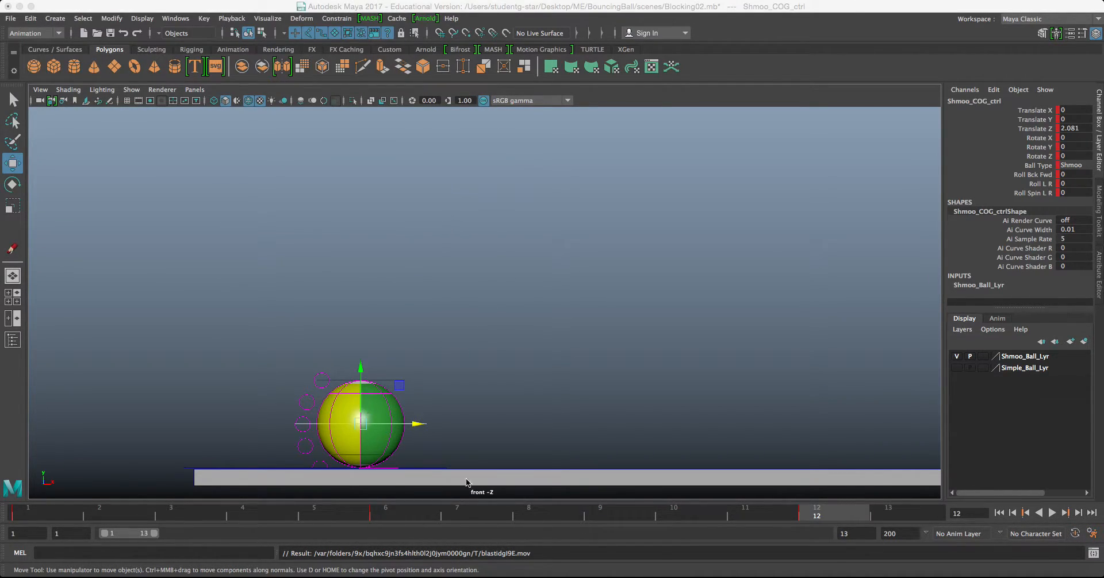
# Step: Set the playback range to frames 12 to 28 and play through the second bounce
pyautogui.moveTo(127, 533); pyautogui.dragTo(208, 533)
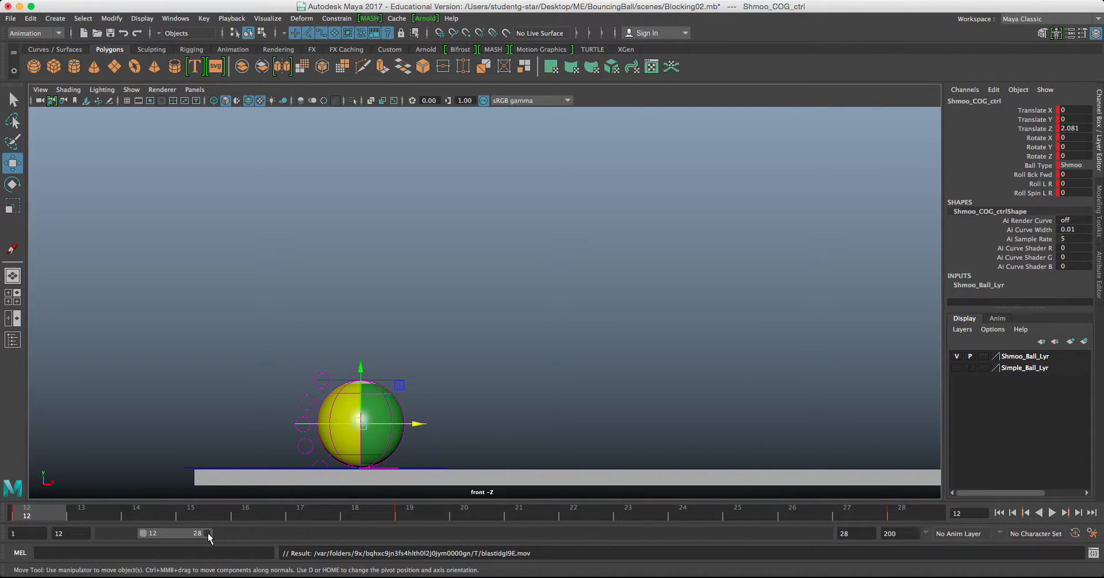
pyautogui.click(405, 515)
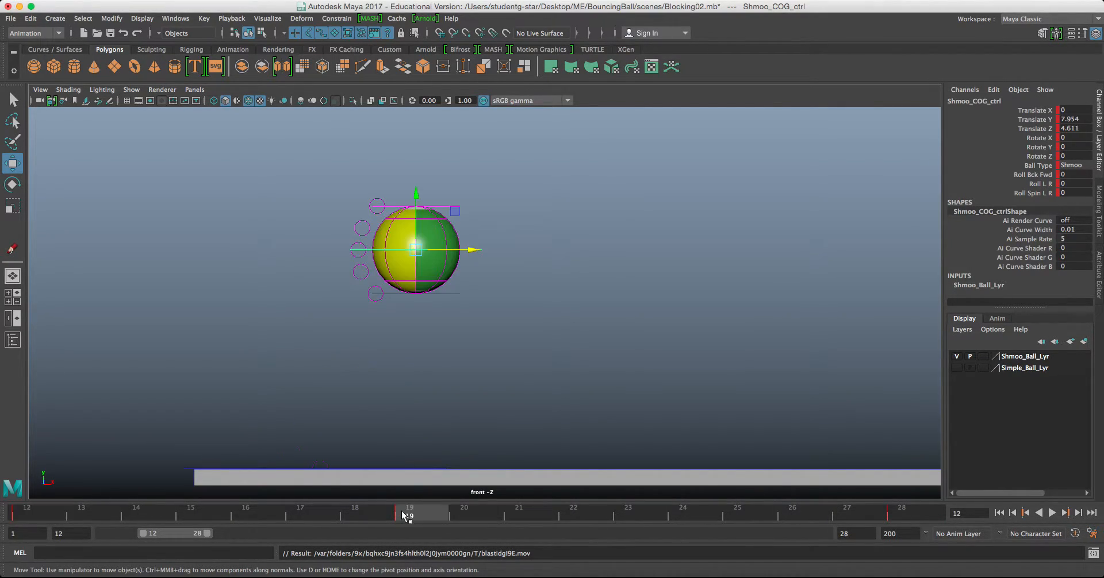
pyautogui.moveTo(406, 515); pyautogui.dragTo(3, 495)
pyautogui.click(408, 515)
pyautogui.hotkey('alt', 'v')
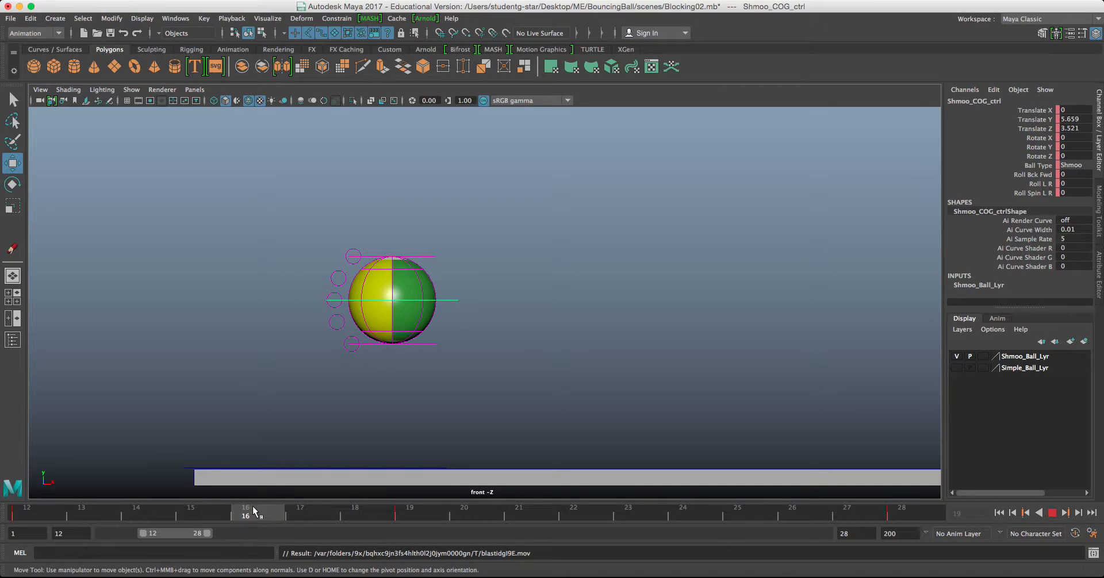
pyautogui.hotkey('alt', 'v')
# Step: Shift the bounce's peak key from frame 19 to frame 20, and set breakdown keys at frames 16 and 23
pyautogui.keyDown('shift'); pyautogui.click(409, 515); pyautogui.keyUp('shift')
pyautogui.moveTo(425, 516); pyautogui.dragTo(300, 519)
pyautogui.click(284, 517)
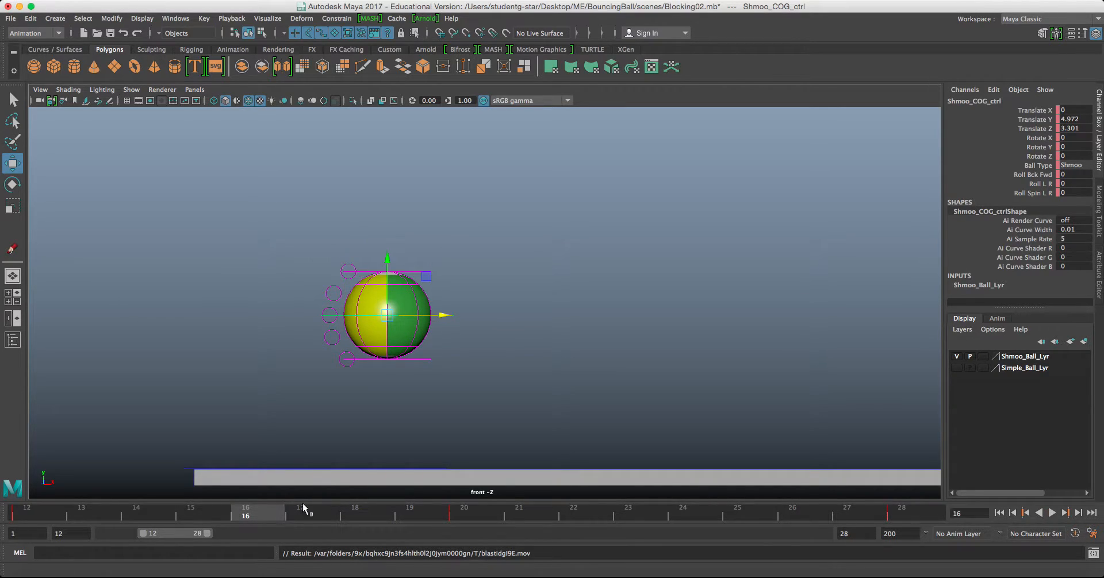
pyautogui.press('s')
pyautogui.click(633, 515)
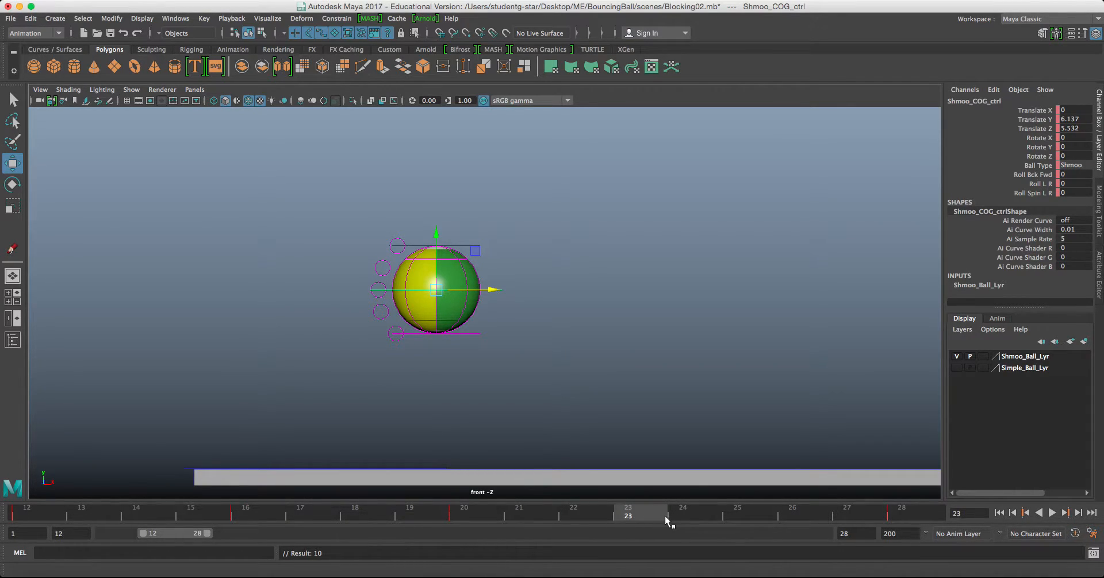
pyautogui.press('s')
# Step: Flip between the keys at frames 12, 16 and 20 to examine the spacing of the ball's rise
pyautogui.click(253, 508)
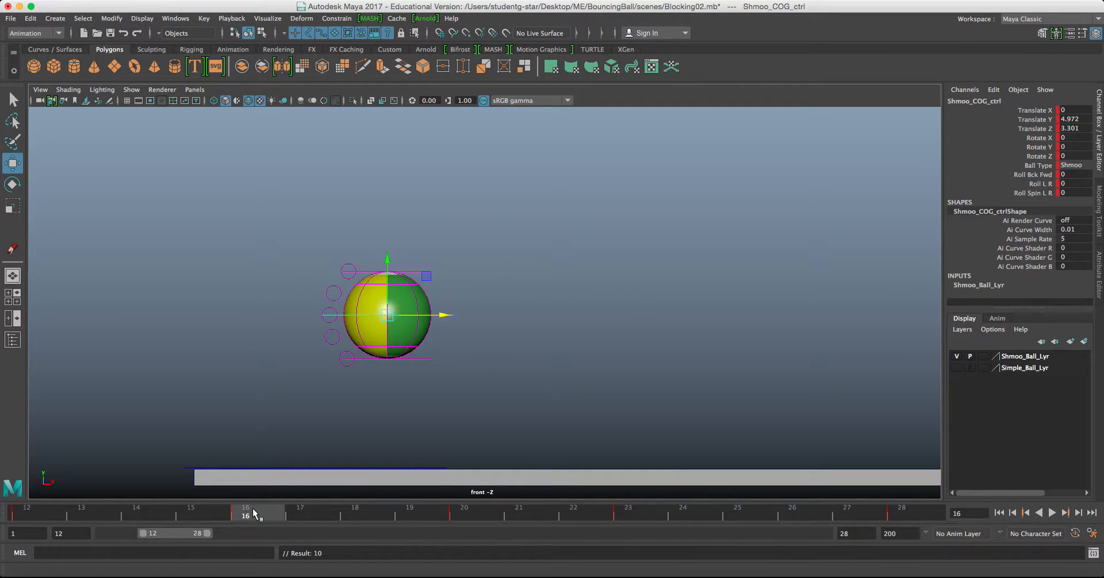
pyautogui.press('.')
pyautogui.press(',')
pyautogui.press('.')
pyautogui.press(',')
pyautogui.press('.')
pyautogui.press(',')
pyautogui.press('.')
pyautogui.press(',')
pyautogui.press(',')
pyautogui.press(',')
pyautogui.press('.')
pyautogui.press('.')
pyautogui.press(',')
pyautogui.press(',')
pyautogui.press('.')
pyautogui.press('.')
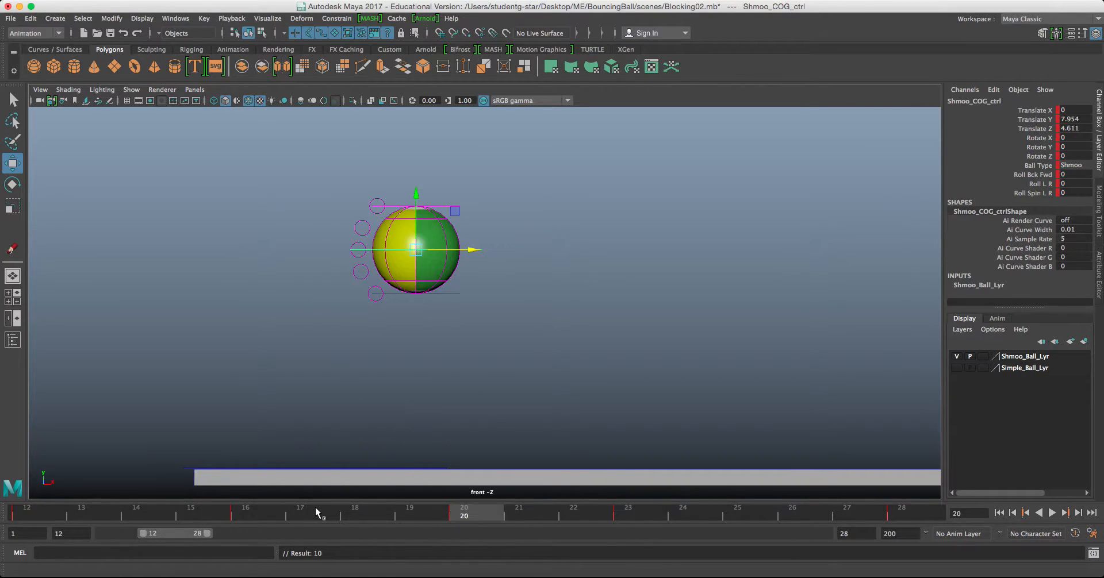
pyautogui.press(',')
pyautogui.press(',')
pyautogui.press('.')
pyautogui.press('.')
pyautogui.press(',')
pyautogui.press(',')
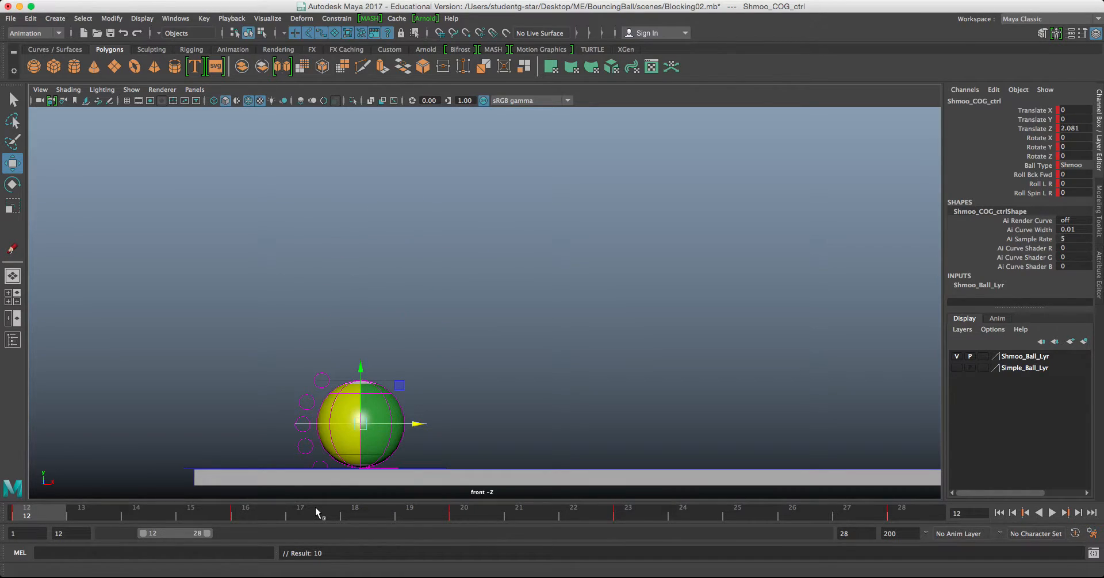
pyautogui.press('.')
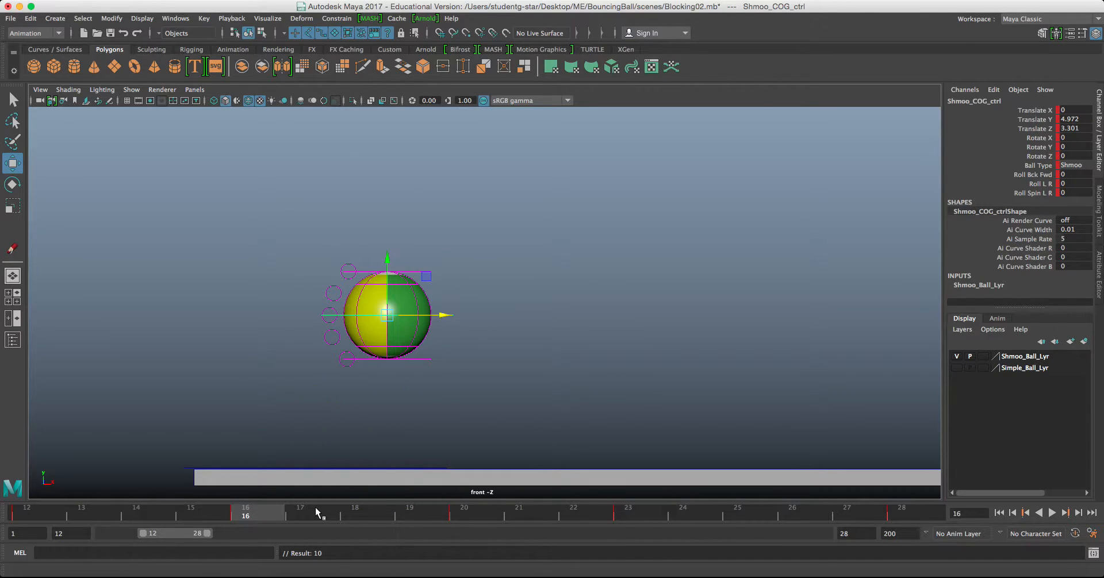
pyautogui.press('.')
pyautogui.press(',')
pyautogui.press('.')
pyautogui.press(',')
# Step: Try raising the frame 16 breakdown to about Translate Y 5.73 and compare it with the neighbouring keys
pyautogui.moveTo(384, 256); pyautogui.dragTo(388, 239)
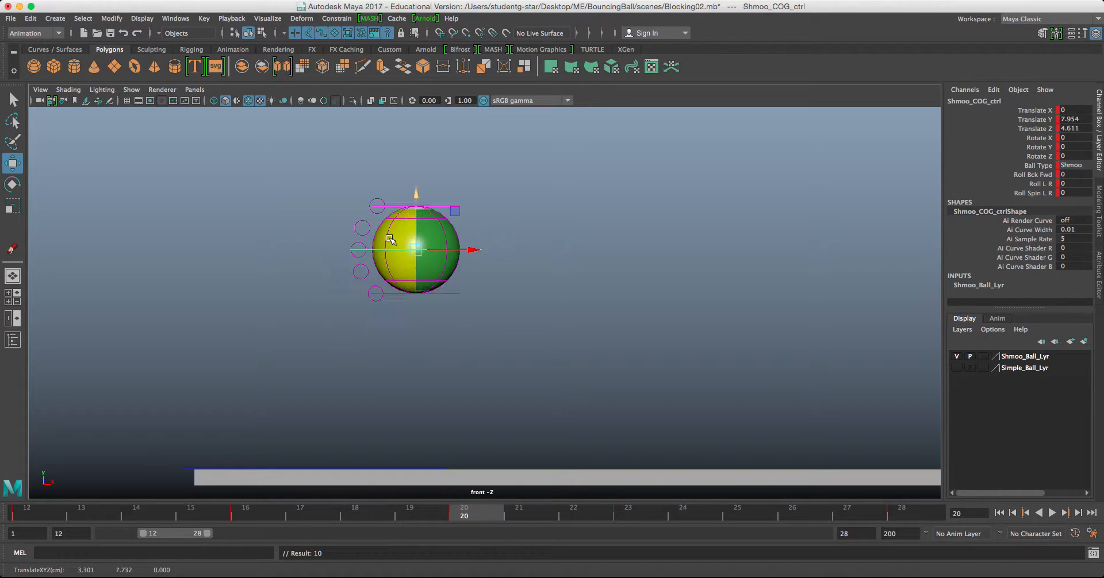
pyautogui.press('.')
pyautogui.press(',')
pyautogui.press(',')
pyautogui.press('.')
pyautogui.press('.')
pyautogui.press(',')
pyautogui.press(',')
pyautogui.press('.')
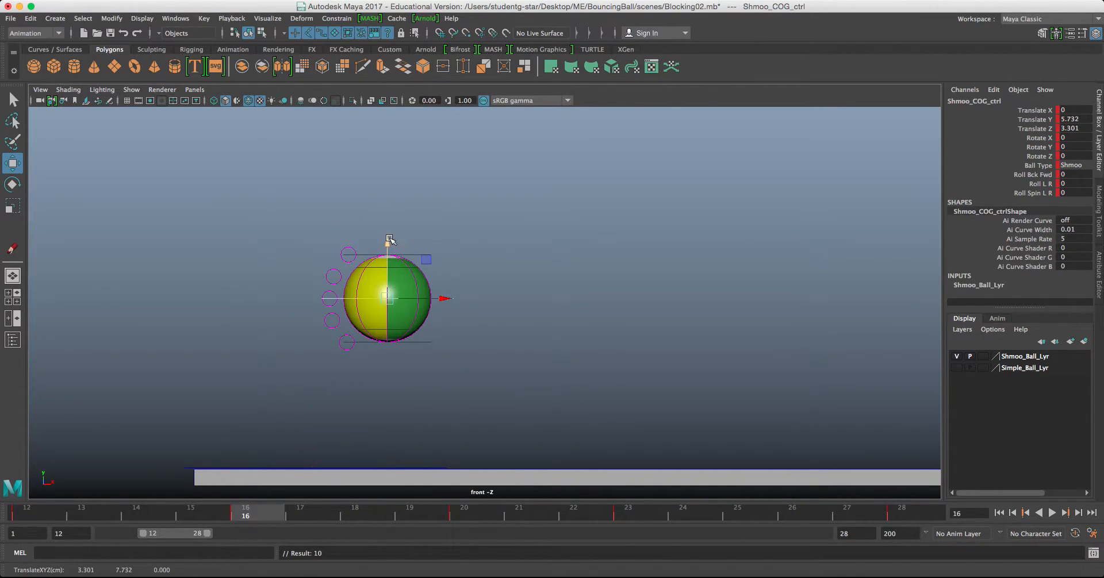
pyautogui.press('.')
pyautogui.press(',')
pyautogui.press('.')
pyautogui.press(',')
# Step: Repose the frame 16 breakdown at about Translate Y 6.05 and Translate Z 3.35, comparing it with frames 12 and 20
pyautogui.moveTo(389, 242); pyautogui.dragTo(389, 236)
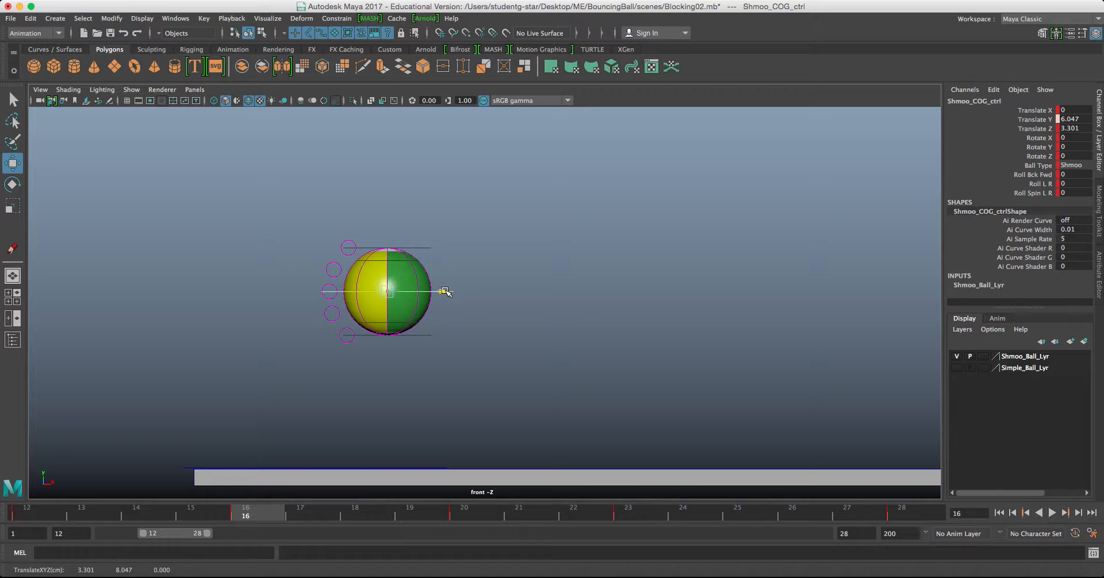
pyautogui.press(',')
pyautogui.press('.')
pyautogui.press('.')
pyautogui.press(',')
pyautogui.press(',')
pyautogui.press('.')
pyautogui.press('.')
pyautogui.press(',')
pyautogui.press(',')
pyautogui.press('.')
pyautogui.press('.')
pyautogui.press(',')
pyautogui.press(',')
pyautogui.press('.')
pyautogui.press('.')
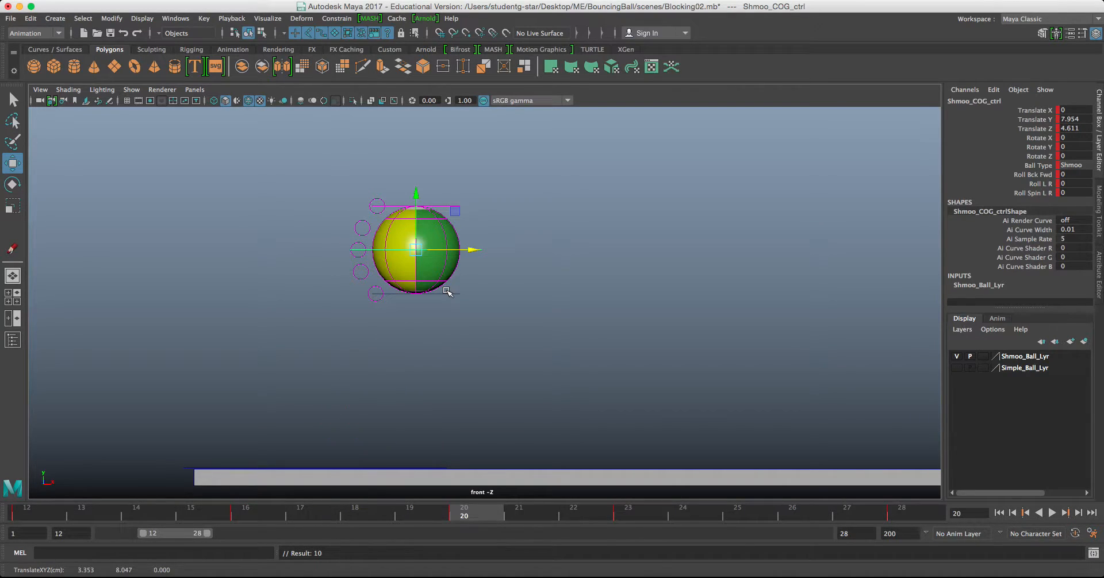
# Step: Lower the frame 20 peak to about Translate Y 7.69 and compare it with the frame 16 breakdown
pyautogui.moveTo(416, 195); pyautogui.dragTo(419, 202)
pyautogui.press(',')
pyautogui.press('.')
pyautogui.press(',')
pyautogui.press('.')
pyautogui.press(',')
pyautogui.press('.')
pyautogui.press(',')
pyautogui.press('.')
pyautogui.press(',')
pyautogui.press('.')
# Step: Compare the frame 23 breakdown with the peak, and repose it at about Translate Y 6.27 and Translate Z 5.77
pyautogui.press('.')
pyautogui.press(',')
pyautogui.press('.')
pyautogui.press(',')
pyautogui.press('.')
pyautogui.press(',')
pyautogui.press('.')
pyautogui.press(',')
pyautogui.press(',')
pyautogui.press('.')
pyautogui.press('.')
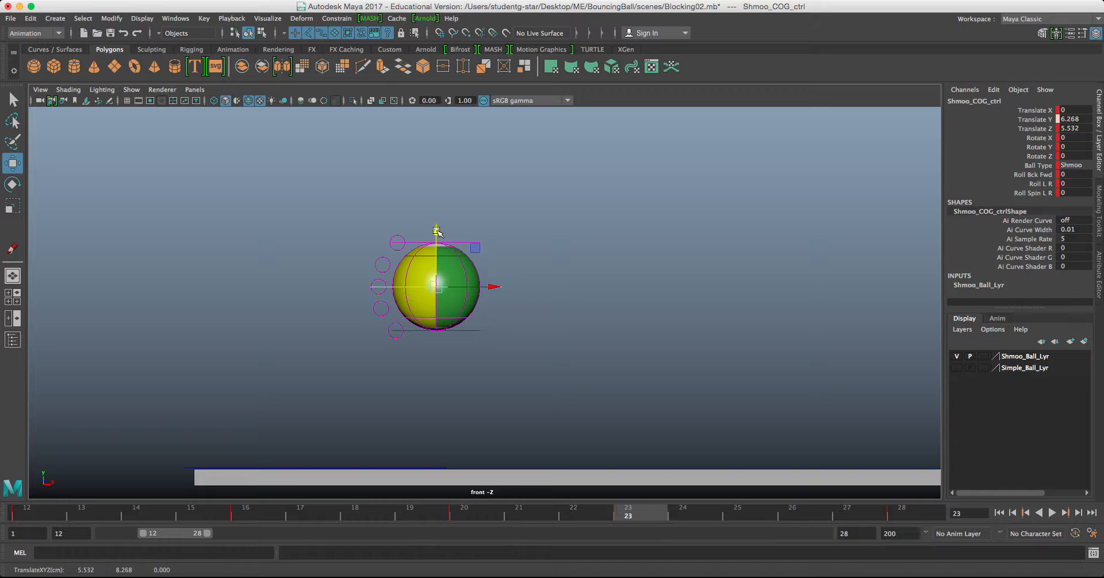
pyautogui.moveTo(495, 288); pyautogui.dragTo(501, 288)
# Step: Flip back and forth through all keys from frame 12 to 28 to review the second bounce's spacing
pyautogui.press(',')
pyautogui.press('.')
pyautogui.press(',')
pyautogui.press(',')
pyautogui.press('.')
pyautogui.press(',')
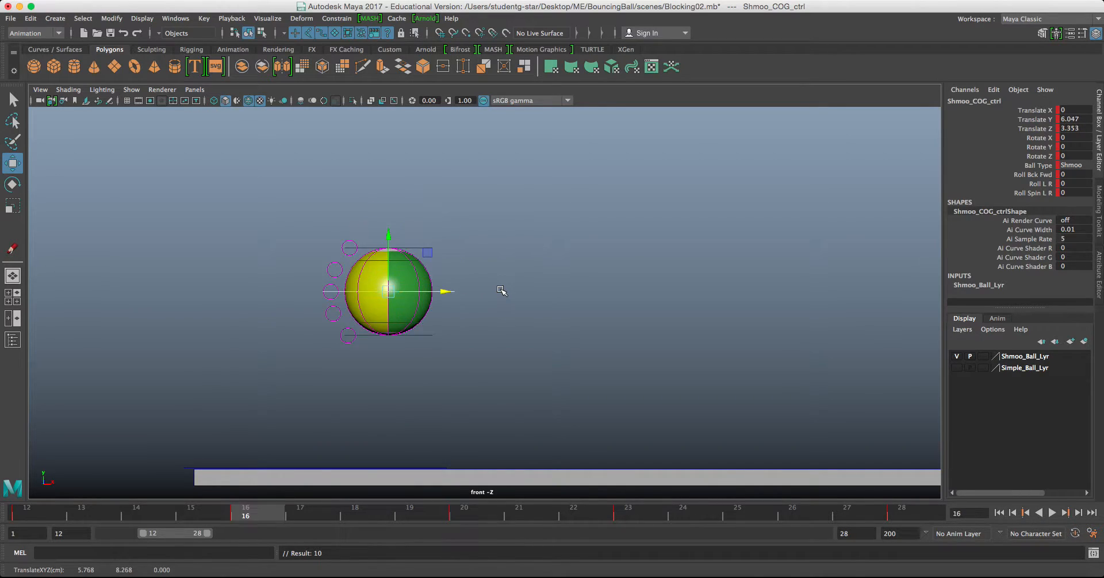
pyautogui.press(',')
pyautogui.press('.')
pyautogui.press('.')
pyautogui.press('.')
pyautogui.press('.')
pyautogui.press(',')
pyautogui.press(',')
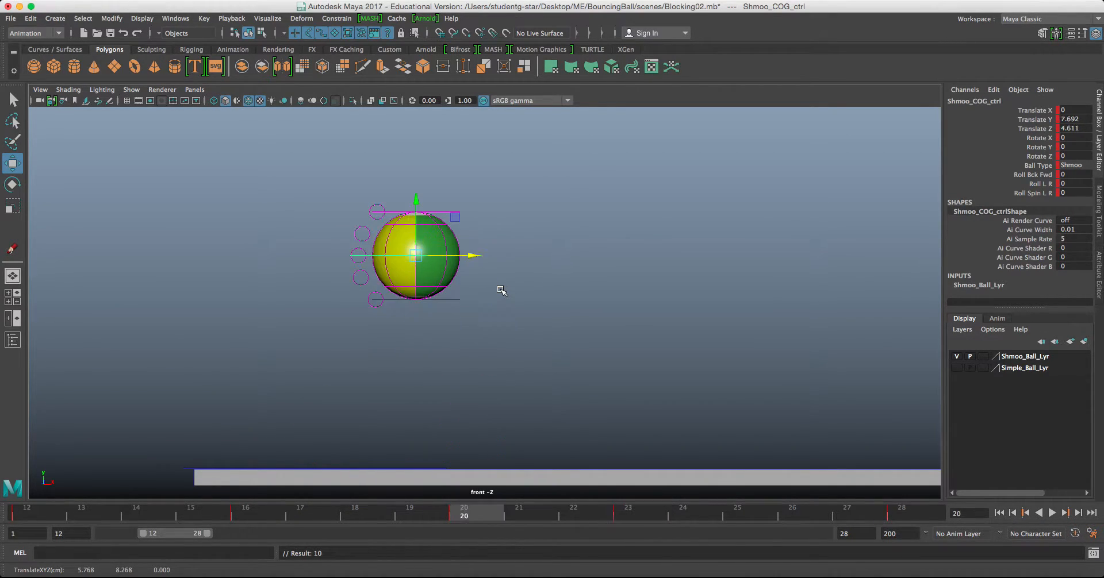
pyautogui.press(',')
pyautogui.press(',')
pyautogui.press('.')
pyautogui.press('.')
pyautogui.press('.')
pyautogui.press('.')
pyautogui.press(',')
pyautogui.press(',')
pyautogui.press(',')
pyautogui.press(',')
pyautogui.press('.')
pyautogui.press('.')
pyautogui.press('.')
pyautogui.press('.')
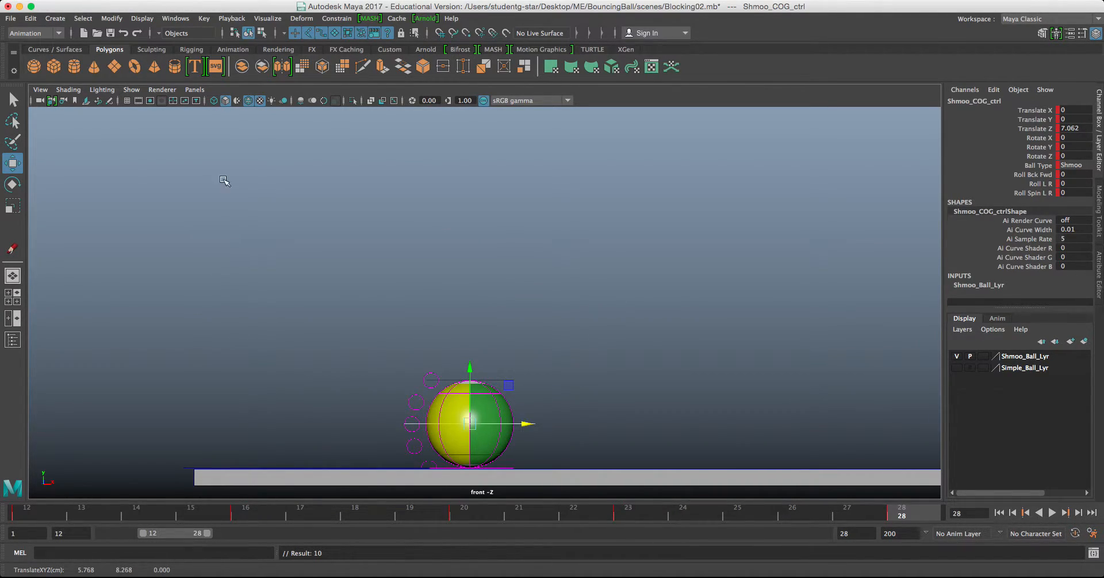
# Step: Playblast frames 12 to 28 to check the second bounce, and close the clip
pyautogui.click(175, 17)
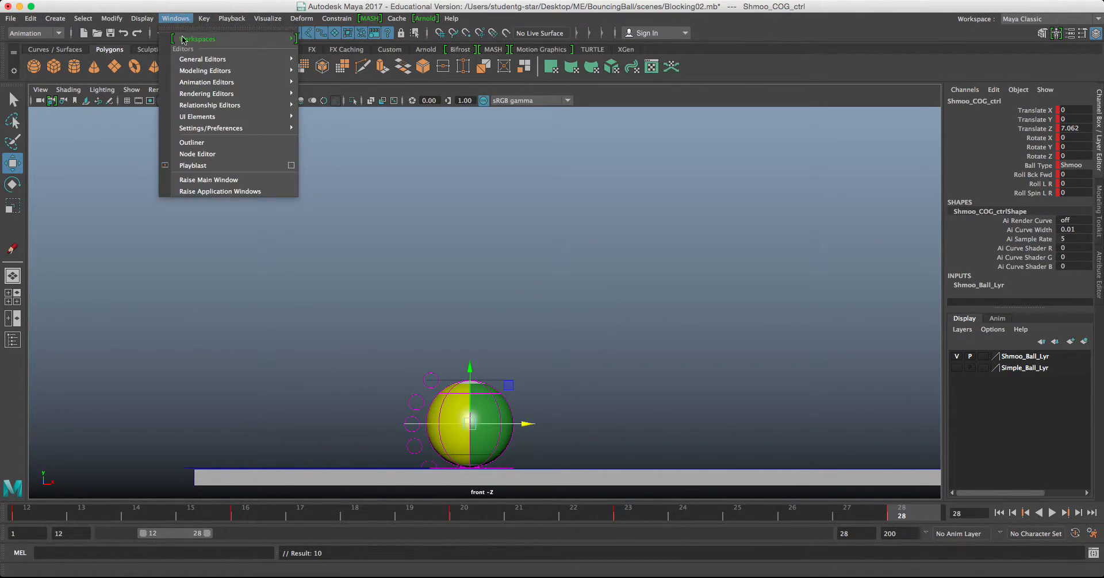
pyautogui.click(292, 166)
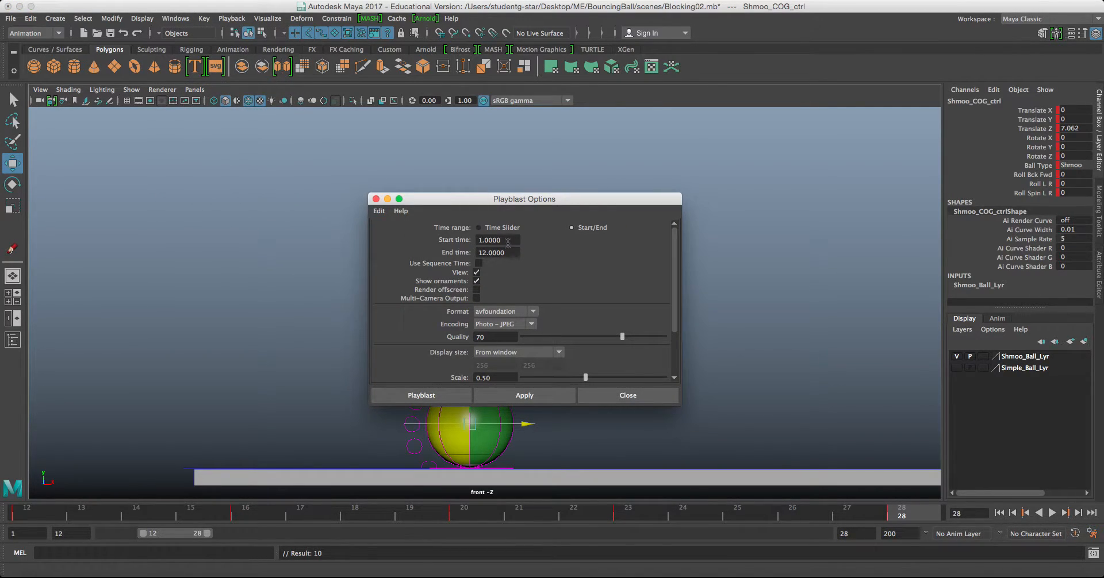
pyautogui.moveTo(509, 240); pyautogui.dragTo(461, 239)
pyautogui.write('12')
pyautogui.press('Tab')
pyautogui.write('28')
pyautogui.click(419, 396)
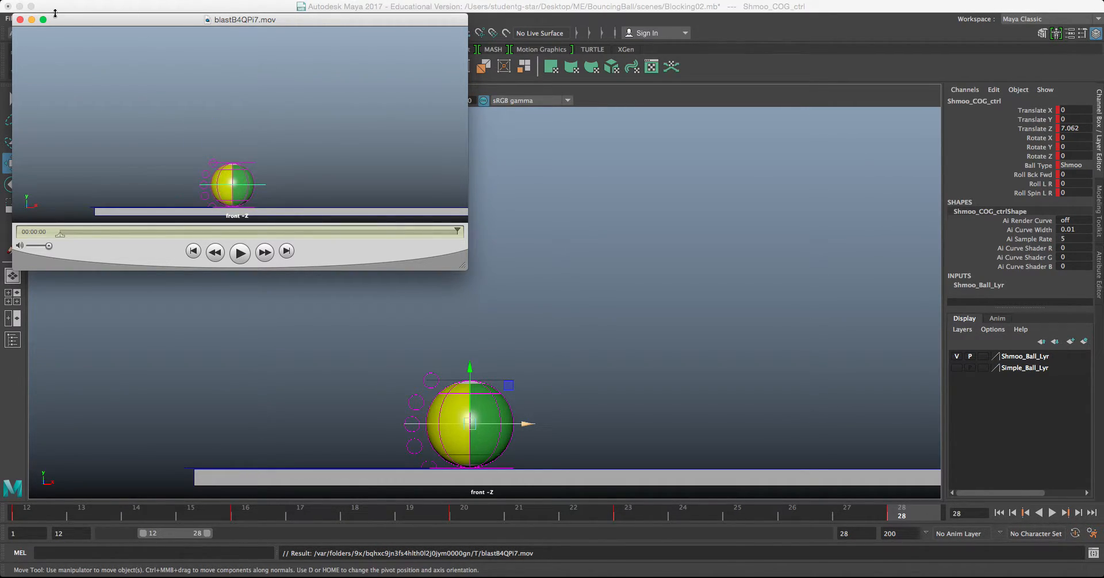
pyautogui.click(20, 20)
# Step: Playblast frames 1 to 28 to review the first fall and second bounce together
pyautogui.click(185, 19)
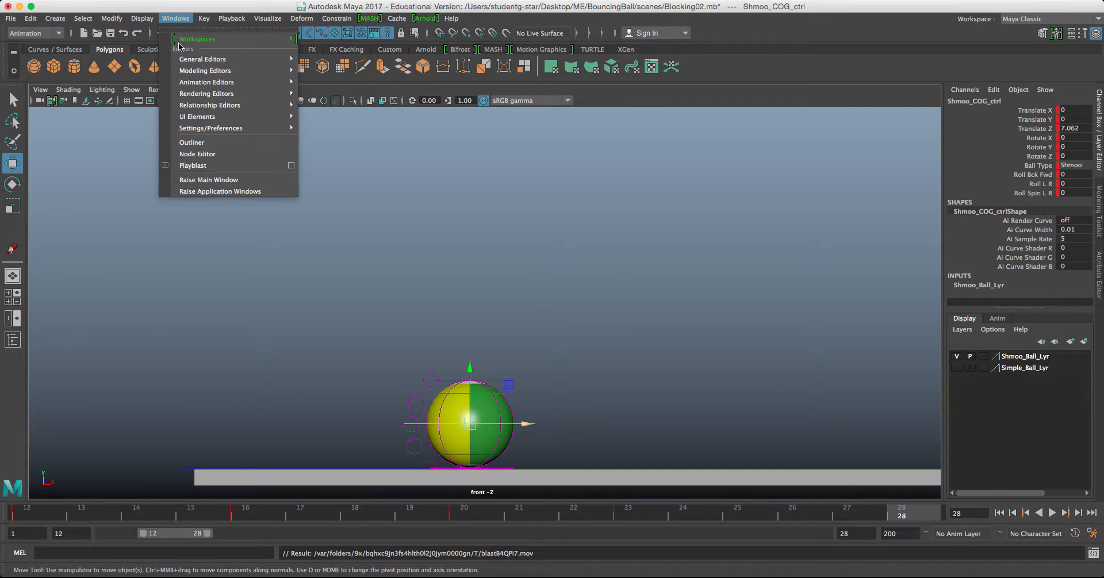
pyautogui.click(292, 165)
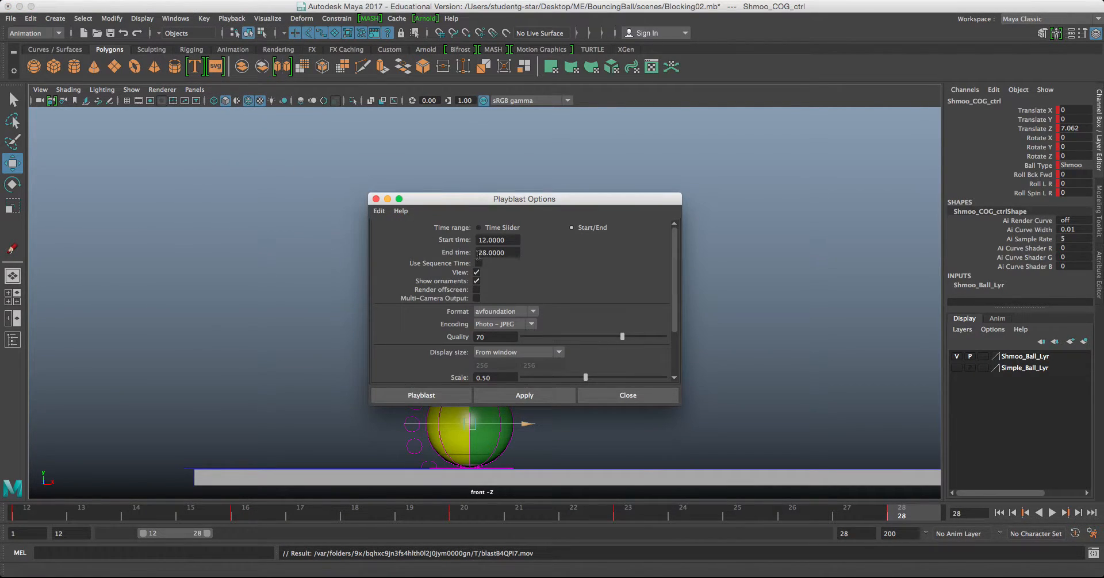
pyautogui.doubleClick(501, 240)
pyautogui.write('1')
pyautogui.click(416, 398)
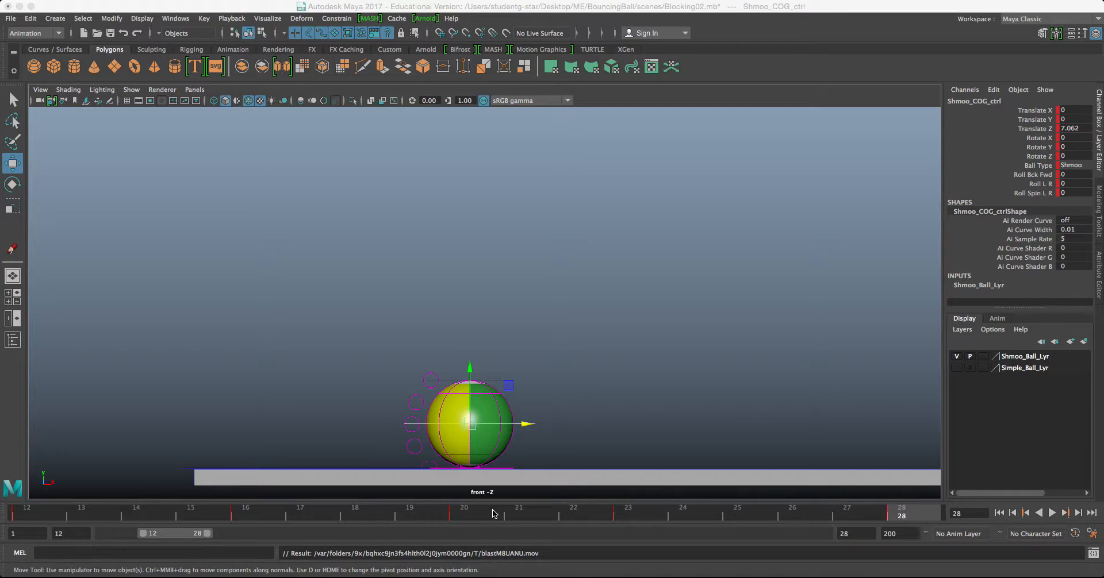
# Step: Raise the frame 16 breakdown by about 0.2 units, key it, and compare it with the frame 20 peak
pyautogui.moveTo(465, 513); pyautogui.dragTo(404, 506)
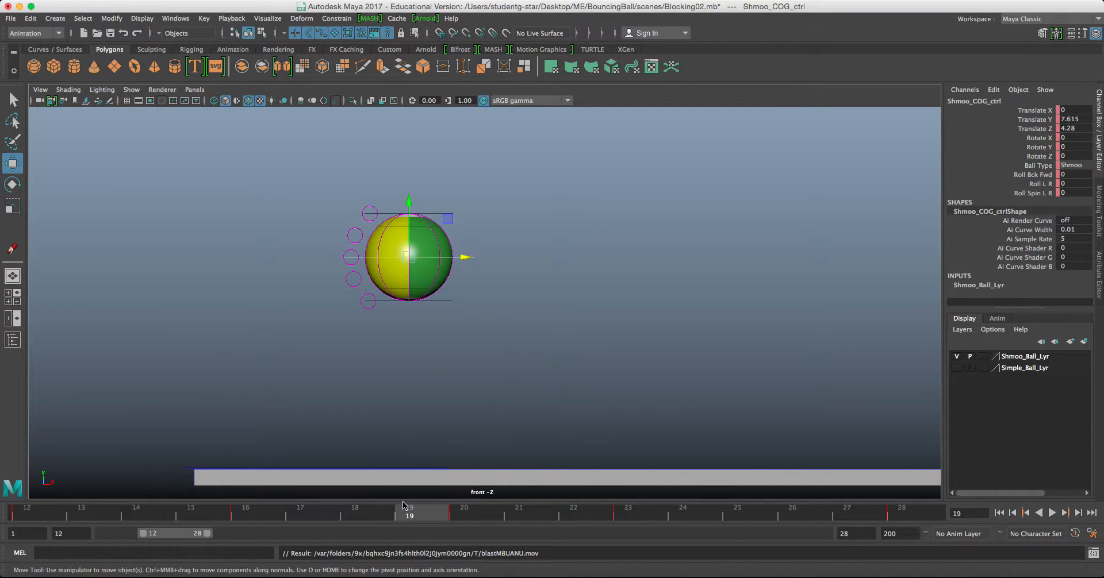
pyautogui.press(',')
pyautogui.moveTo(388, 235); pyautogui.dragTo(389, 230)
pyautogui.press('s')
pyautogui.press('.')
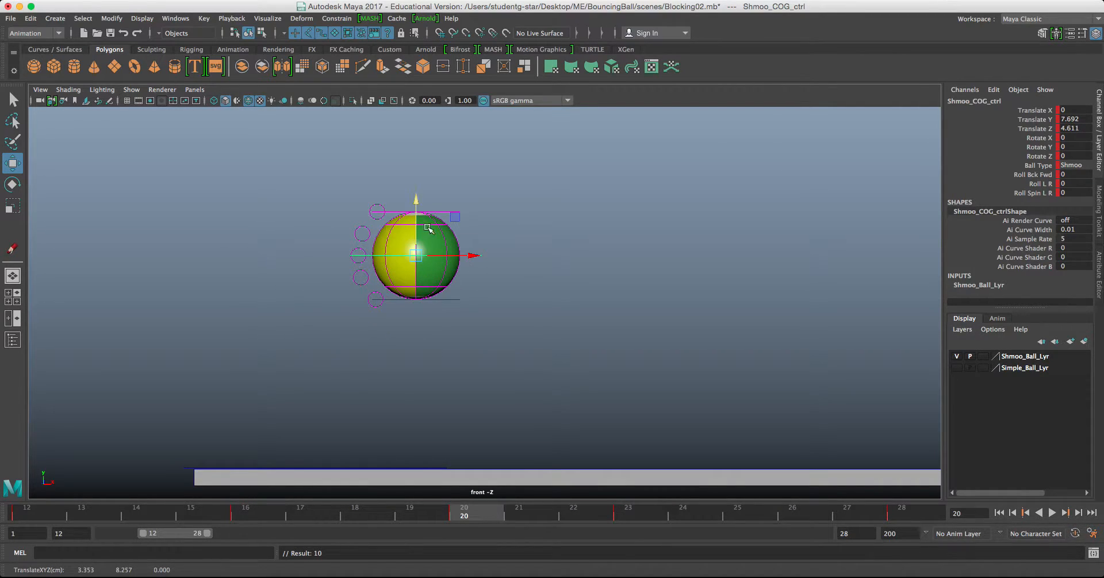
# Step: Raise the frame 20 peak to a Translate Y of about 8.0 and the frame 23 breakdown to about 6.6, keying both
pyautogui.moveTo(418, 197); pyautogui.dragTo(418, 192)
pyautogui.press('s')
pyautogui.press('.')
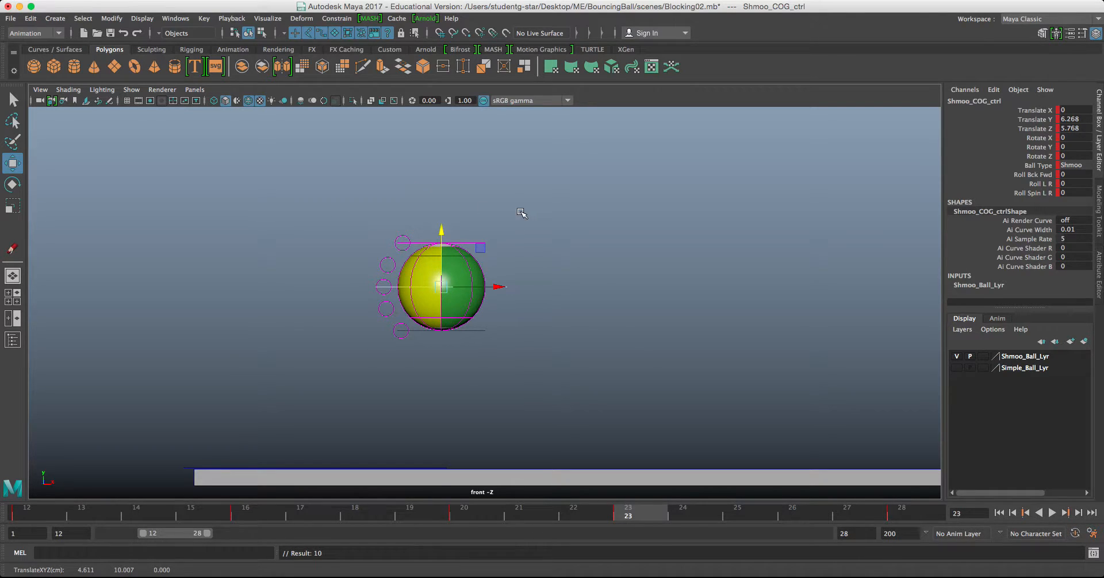
pyautogui.moveTo(441, 233); pyautogui.dragTo(441, 225)
pyautogui.press('s')
# Step: Raise the ball's frame 20 peak further to a Translate Y of about 8.2 and key it
pyautogui.press(',')
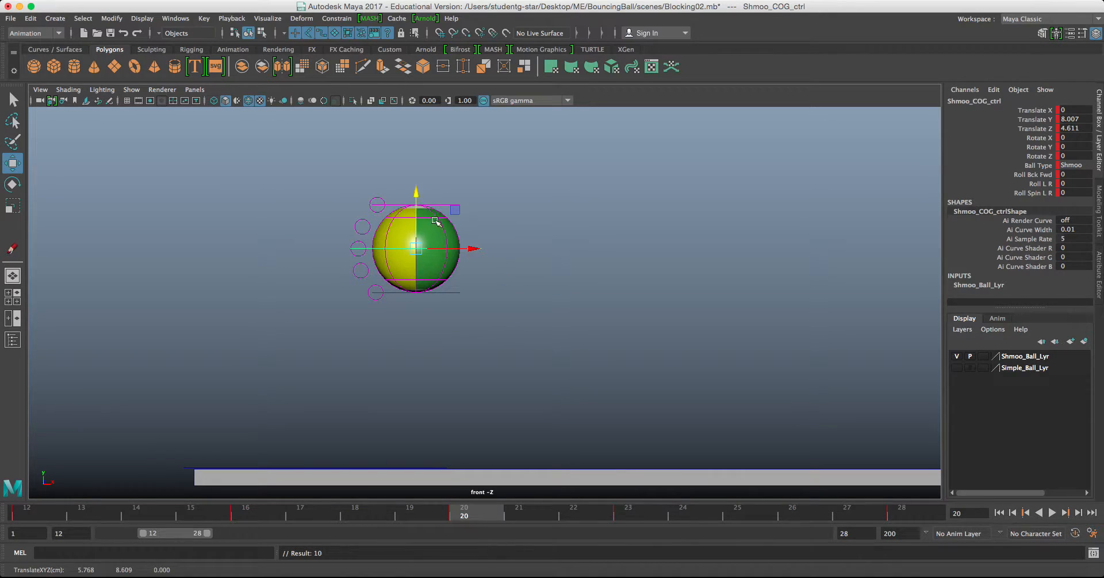
pyautogui.moveTo(418, 195); pyautogui.dragTo(418, 190)
pyautogui.press('s')
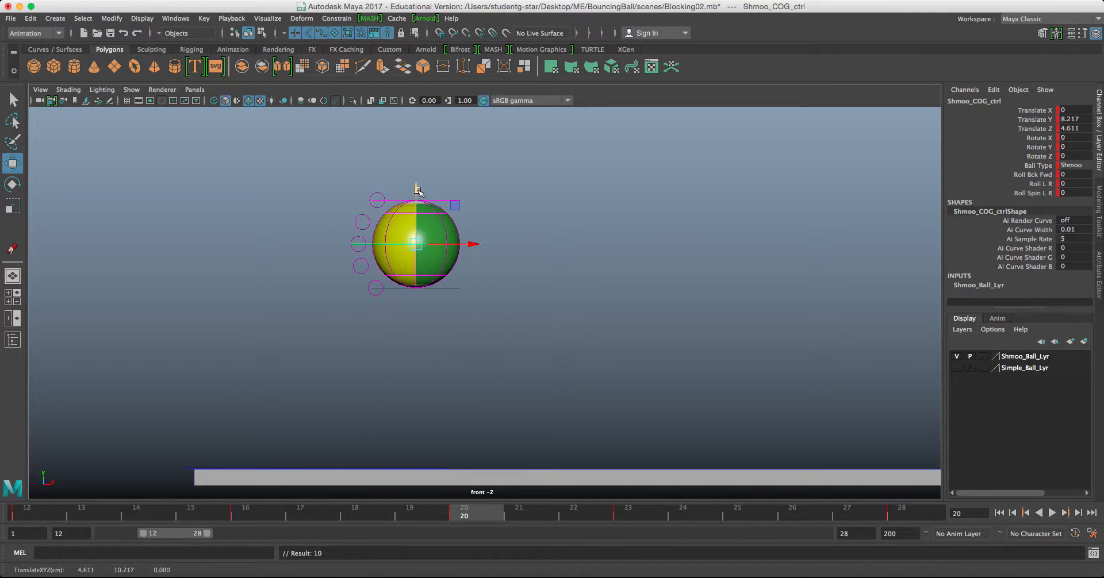
# Step: Raise the frame 16 breakdown to a Translate Y of about 6.5, and raise and key frame 23 at about 6.7
pyautogui.press(',')
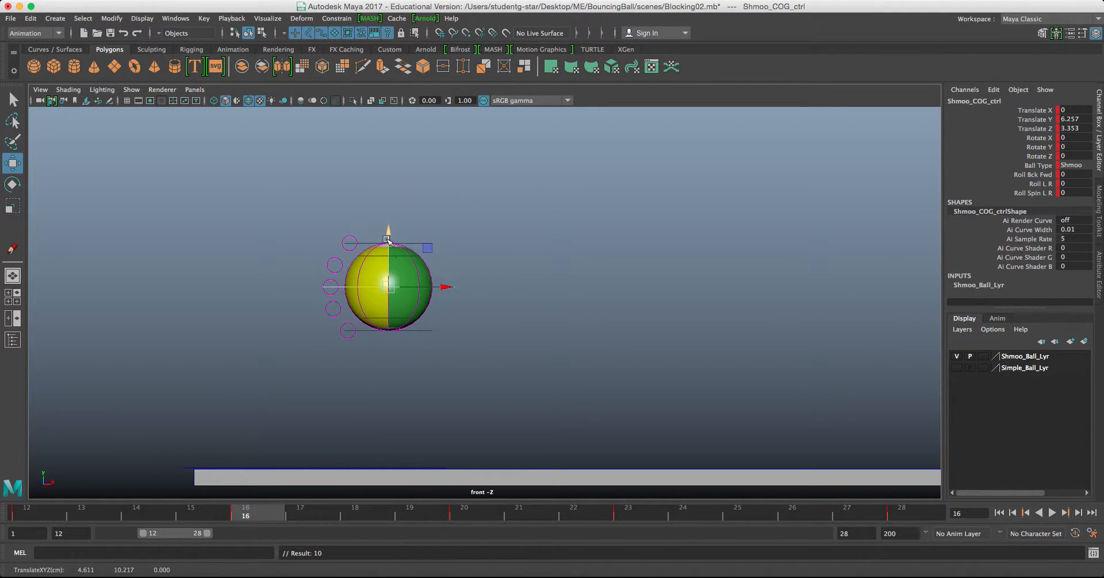
pyautogui.moveTo(387, 240); pyautogui.dragTo(389, 226)
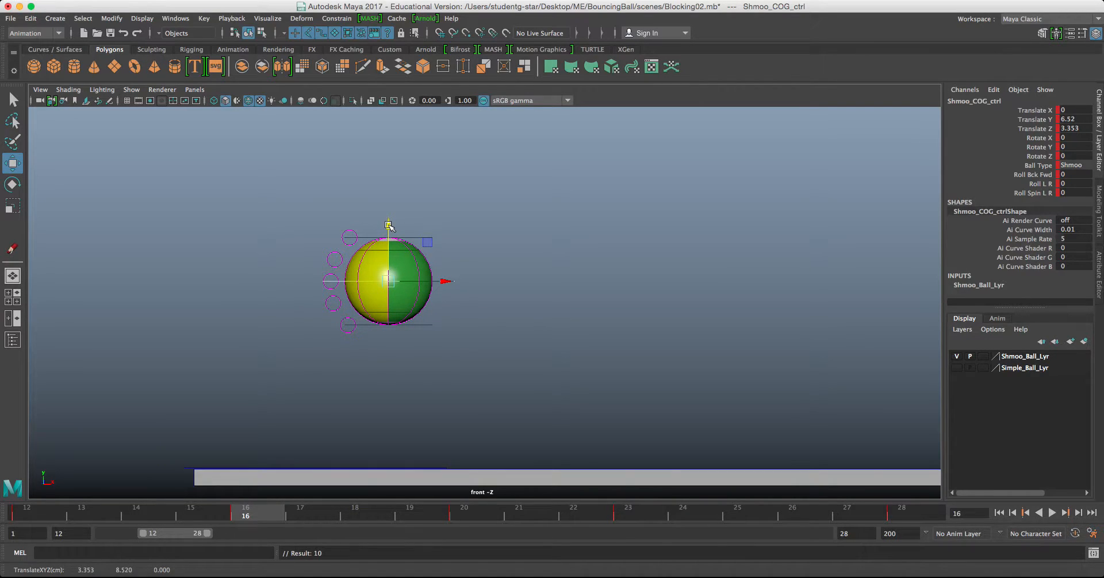
pyautogui.press('.')
pyautogui.press('.')
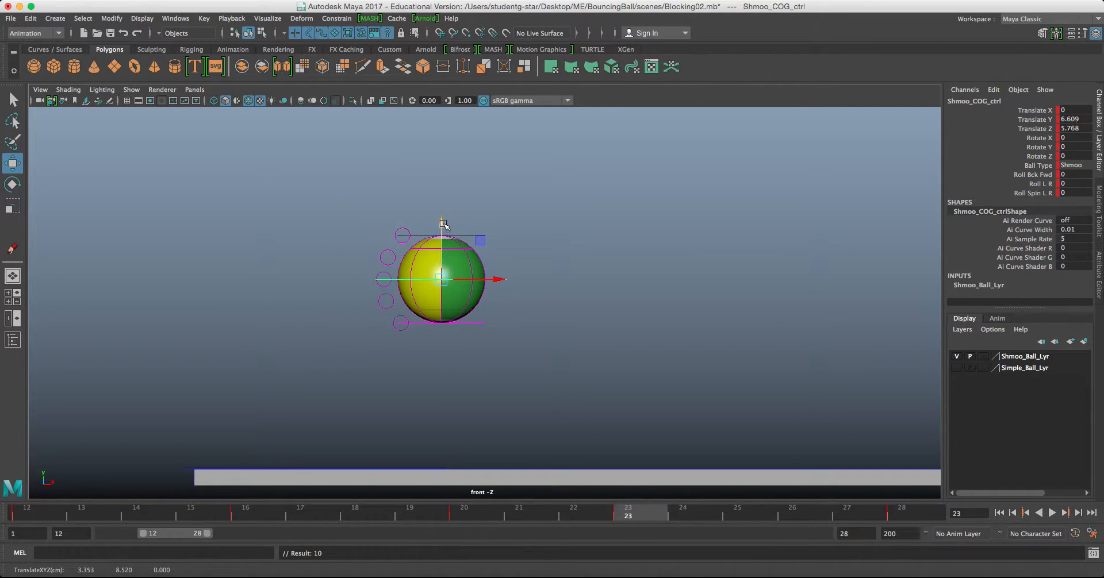
pyautogui.moveTo(442, 226); pyautogui.dragTo(442, 219)
pyautogui.press('s')
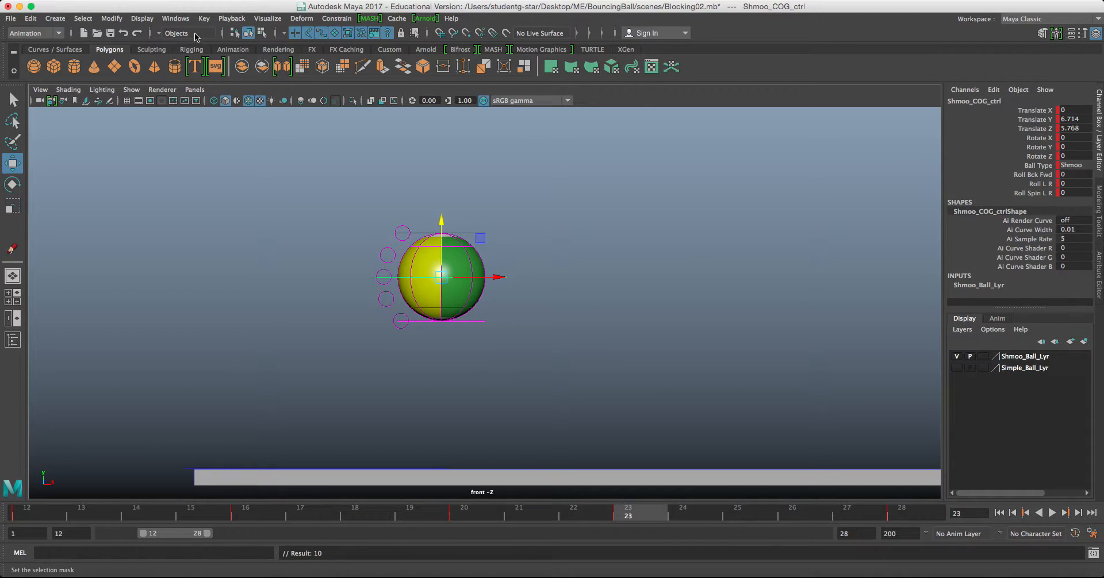
# Step: Playblast frames 12 to 28, move the clip window clear of the corner, and replay the second bounce
pyautogui.click(175, 18)
pyautogui.click(196, 165)
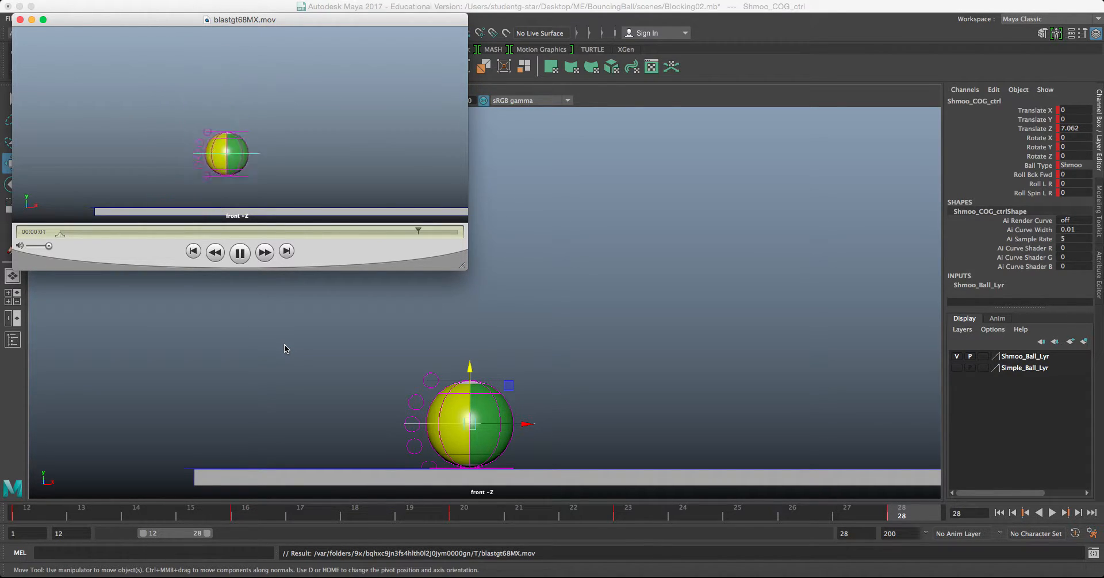
pyautogui.moveTo(95, 20); pyautogui.dragTo(328, 108)
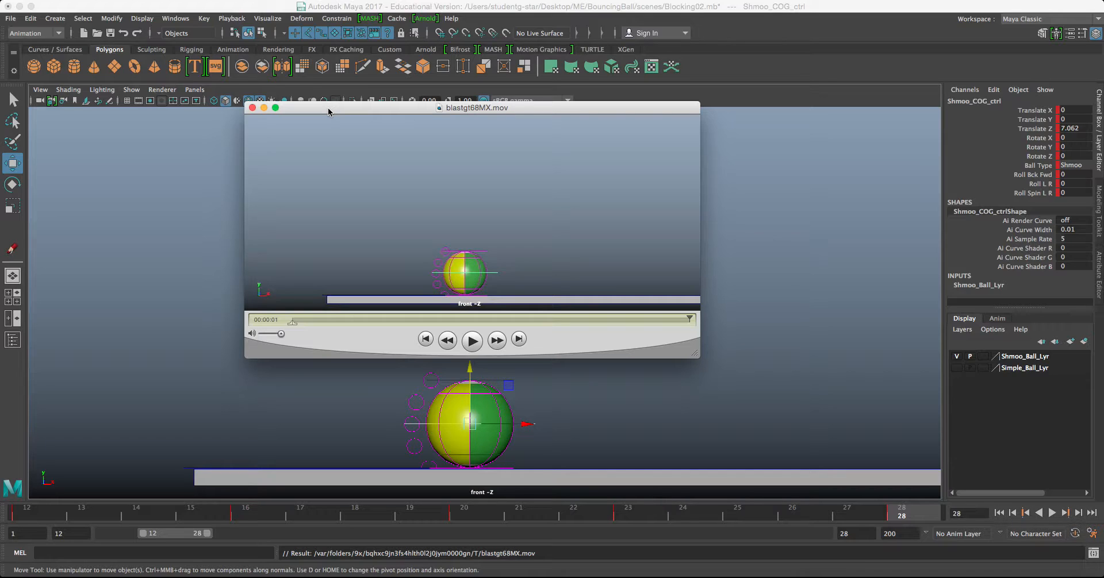
pyautogui.moveTo(327, 112)
pyautogui.mouseDown()
pyautogui.moveTo(317, 130)
pyautogui.moveTo(327, 123)
pyautogui.mouseUp()
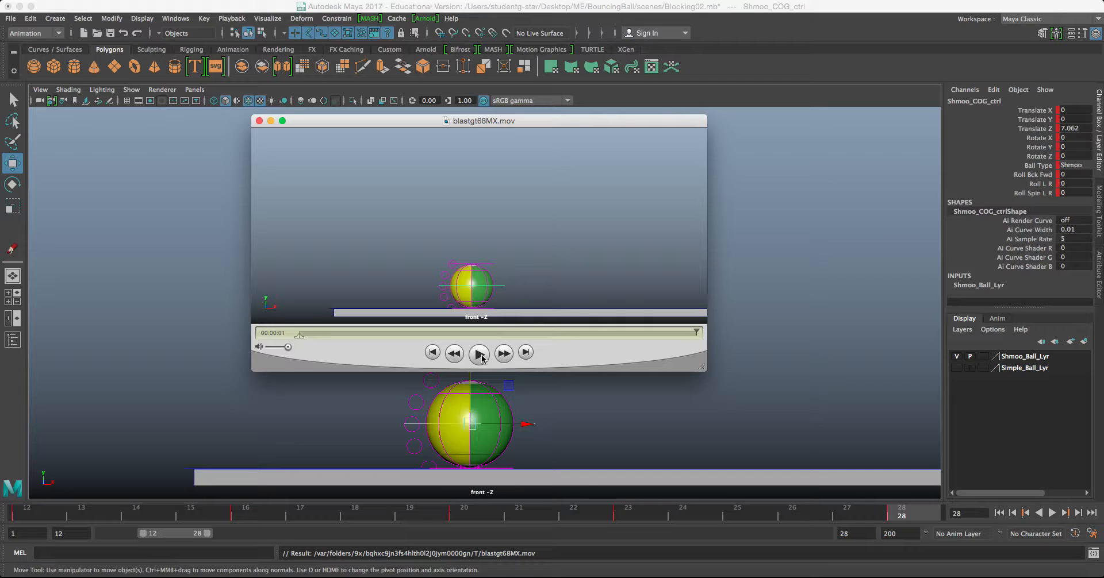
pyautogui.click(480, 354)
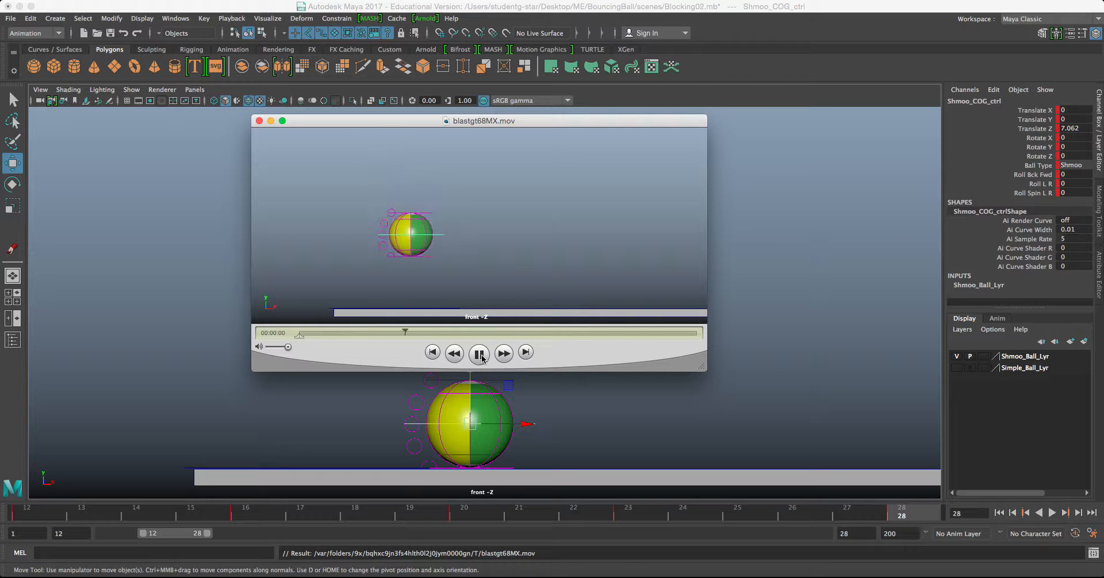